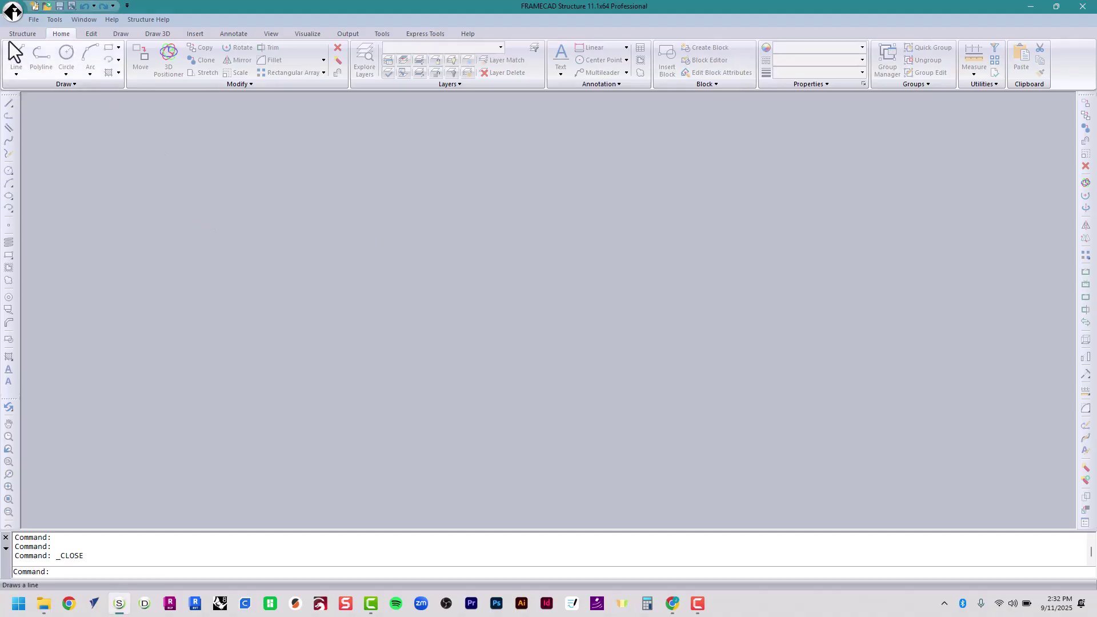
# - Open the drawing 250904 - FCAD Res Project - TJC from the 0 - Prepped Lecture folder in 1 - FCAD Studio 1
pyautogui.click(33, 20)
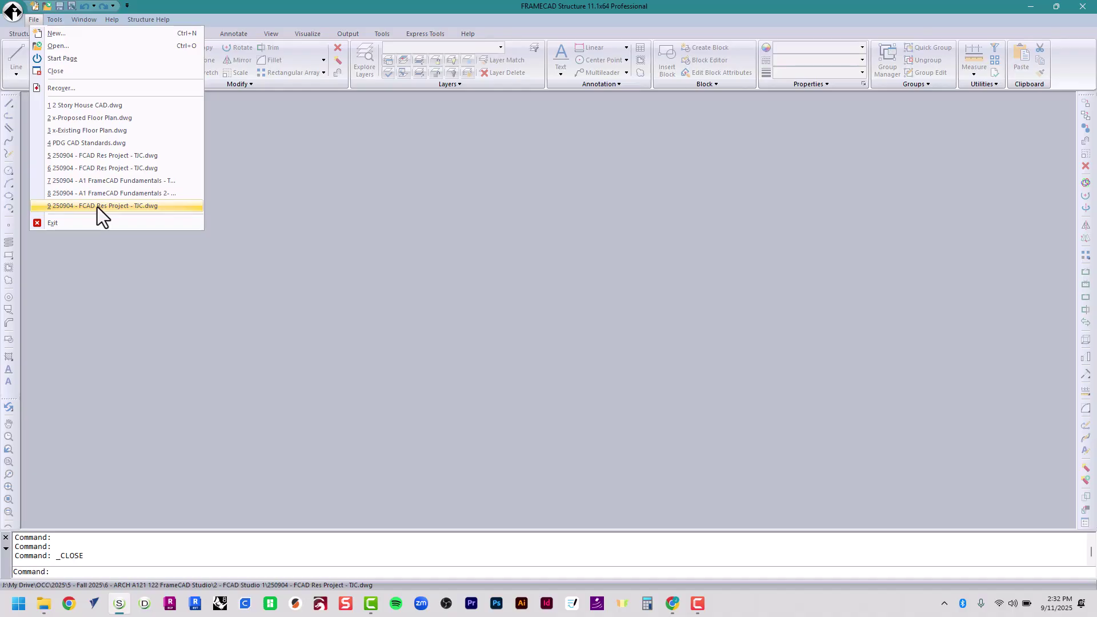
pyautogui.click(95, 47)
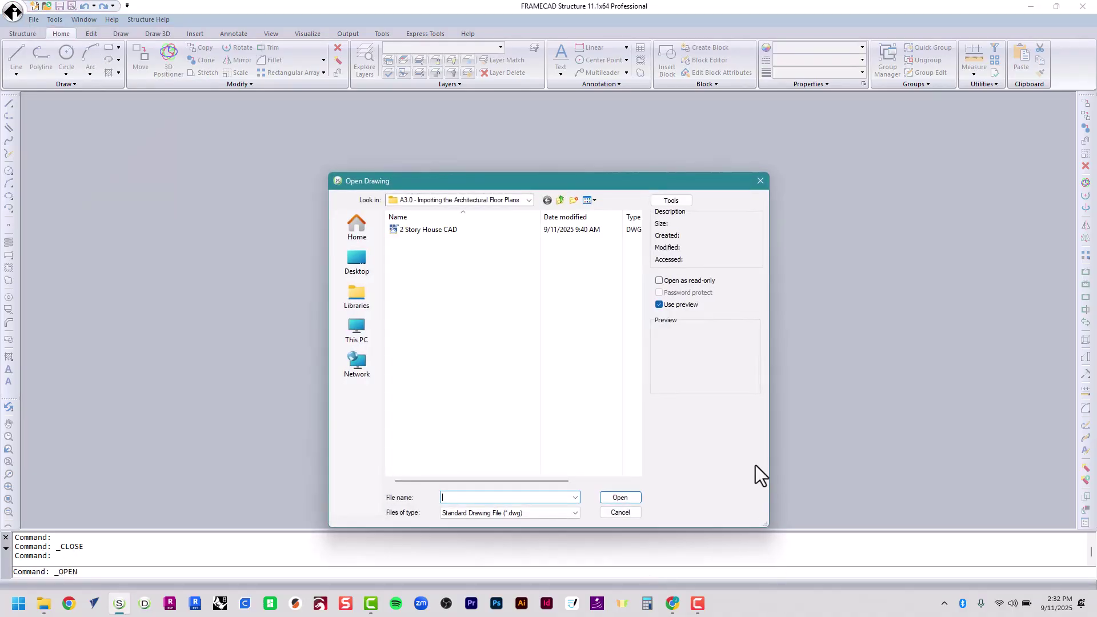
pyautogui.click(512, 203)
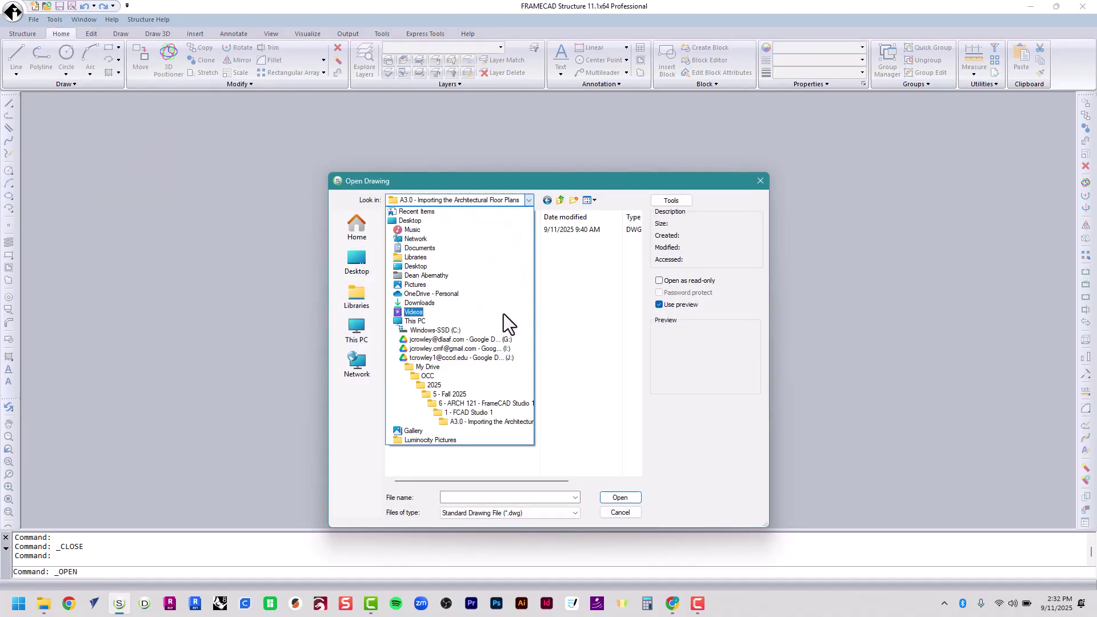
pyautogui.click(483, 413)
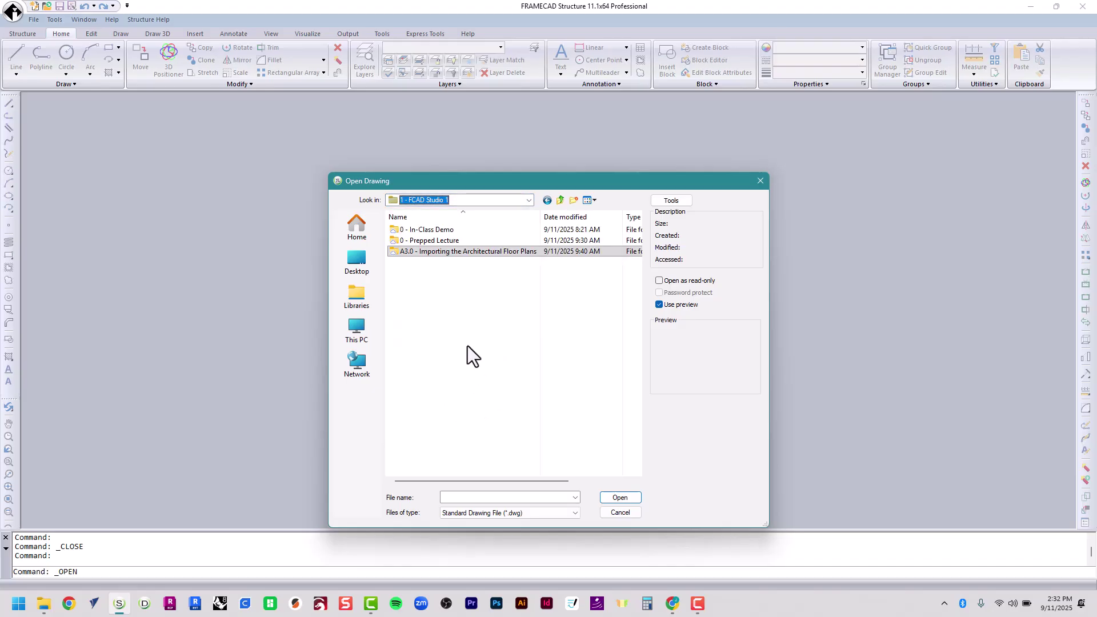
pyautogui.click(464, 242)
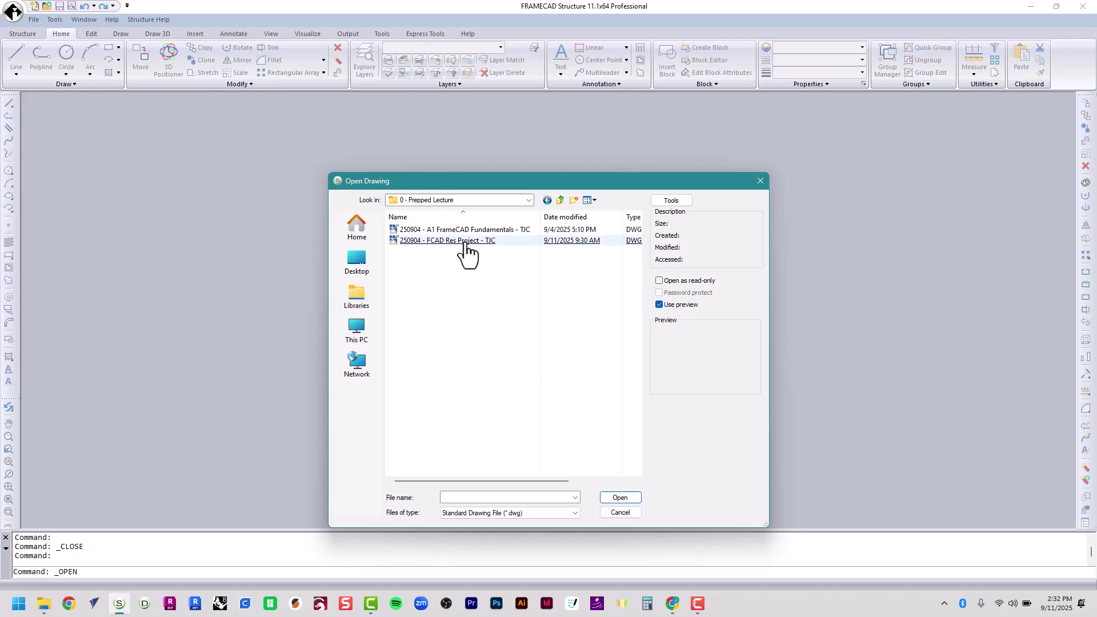
pyautogui.click(466, 244)
pyautogui.doubleClick(464, 241)
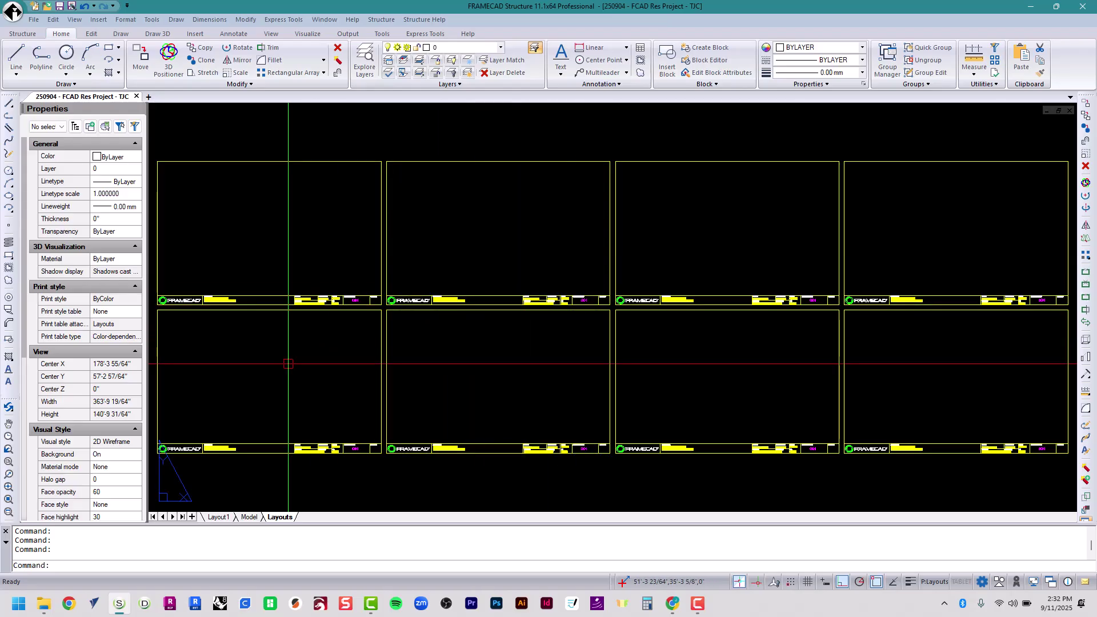
# - Open the layout settings with BSET and review the sheet size, border name and border scale
pyautogui.write('BSET')
pyautogui.press('Return')
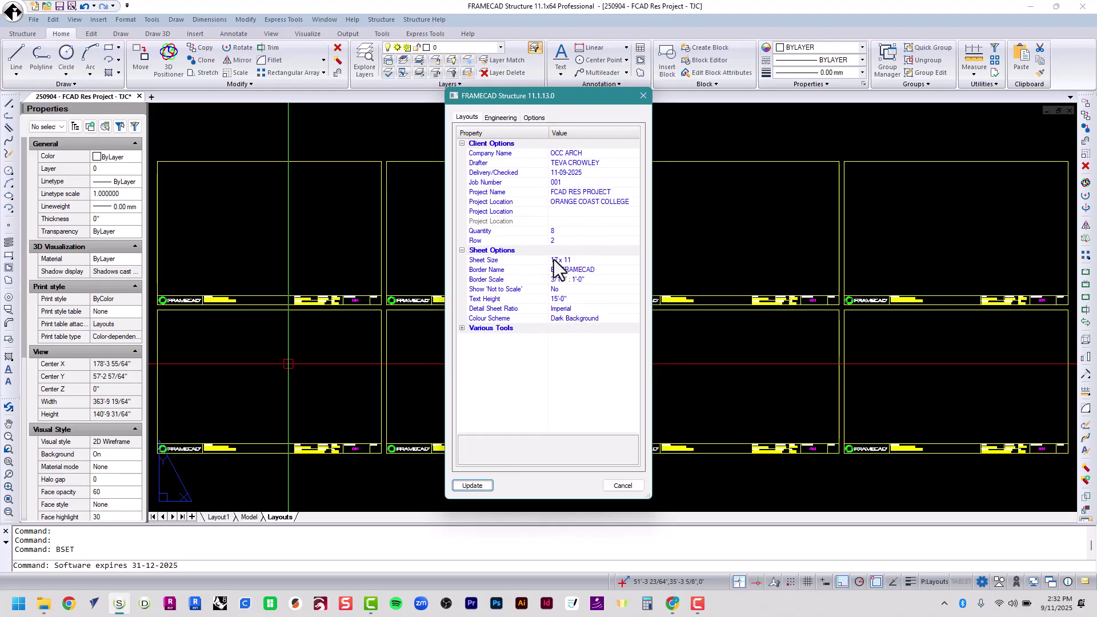
pyautogui.click(589, 262)
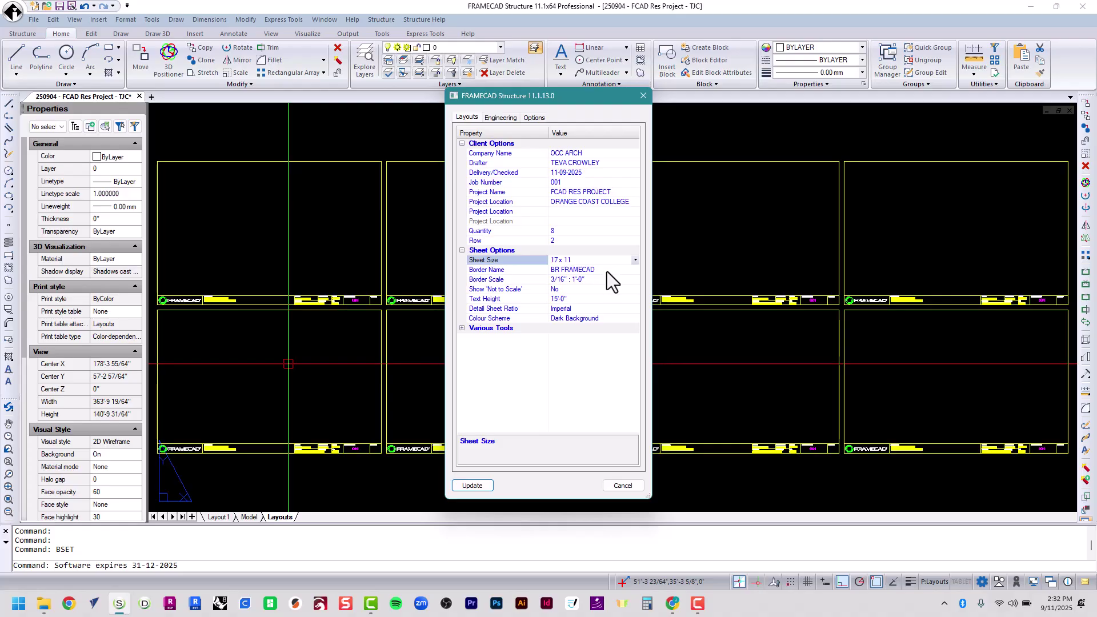
pyautogui.click(607, 270)
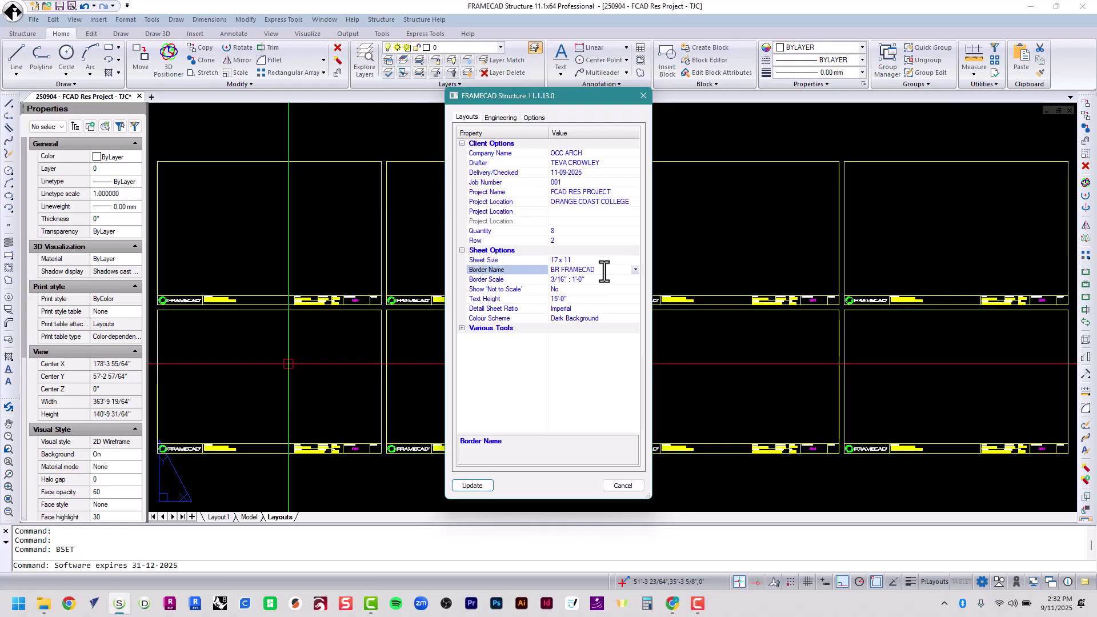
pyautogui.click(600, 281)
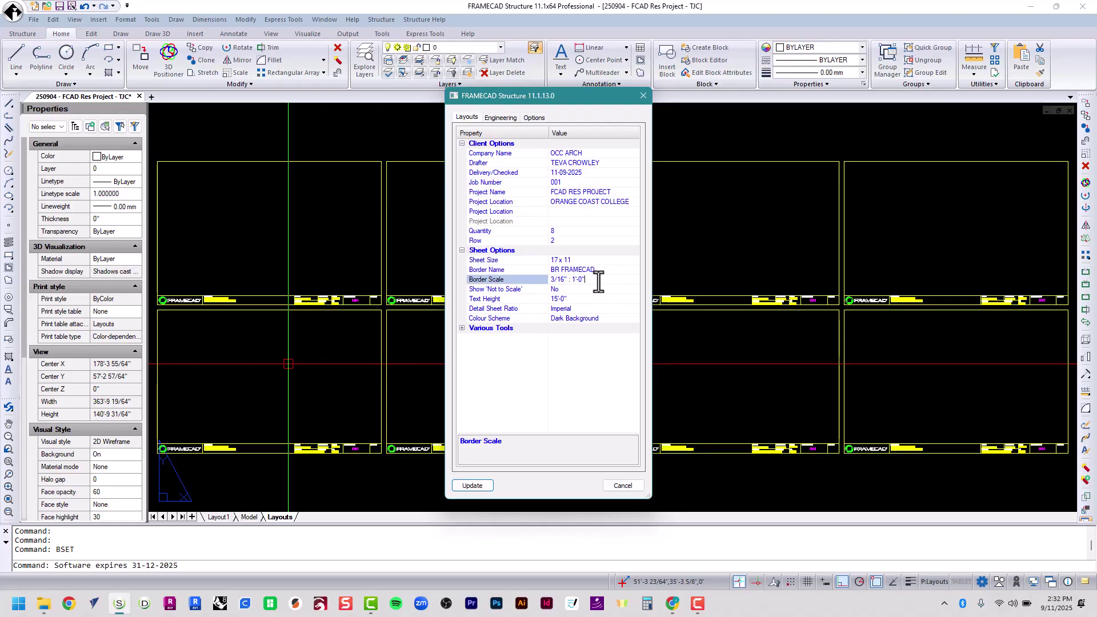
pyautogui.moveTo(599, 285); pyautogui.dragTo(541, 280)
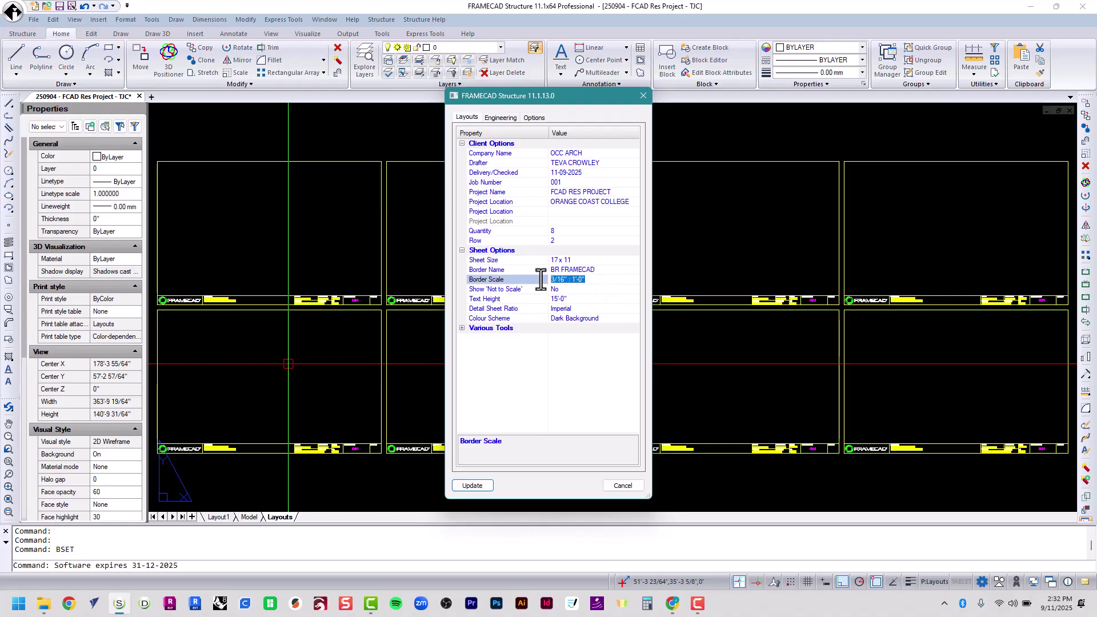
pyautogui.click(604, 285)
pyautogui.moveTo(567, 282); pyautogui.dragTo(563, 282)
pyautogui.click(590, 284)
pyautogui.moveTo(588, 282); pyautogui.dragTo(572, 290)
pyautogui.click(589, 283)
pyautogui.hotkey('shift', 'Left')
pyautogui.hotkey('shift', 'Left')
pyautogui.hotkey('shift', 'Left')
pyautogui.hotkey('shift', 'Left')
pyautogui.hotkey('shift', 'Left')
pyautogui.hotkey('shift', 'Left')
pyautogui.hotkey('shift', 'Left')
pyautogui.hotkey('shift', 'Left')
pyautogui.hotkey('shift', 'Left')
# - Review the text height, detail sheet ratio options and border scale, and close the layout settings without updating
pyautogui.click(608, 299)
pyautogui.click(602, 310)
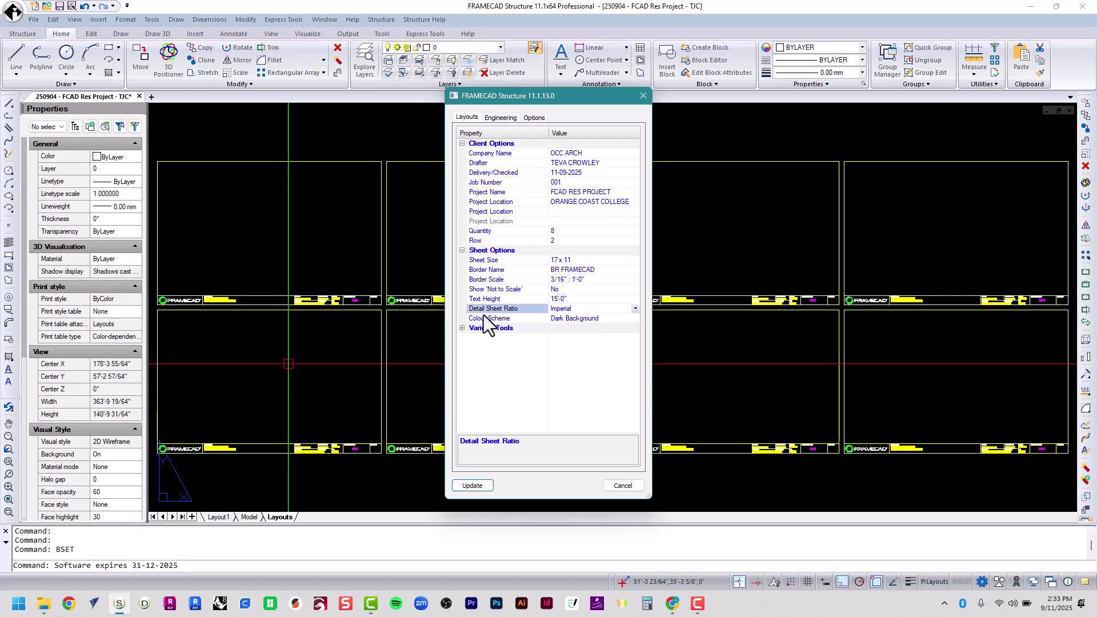
pyautogui.click(636, 309)
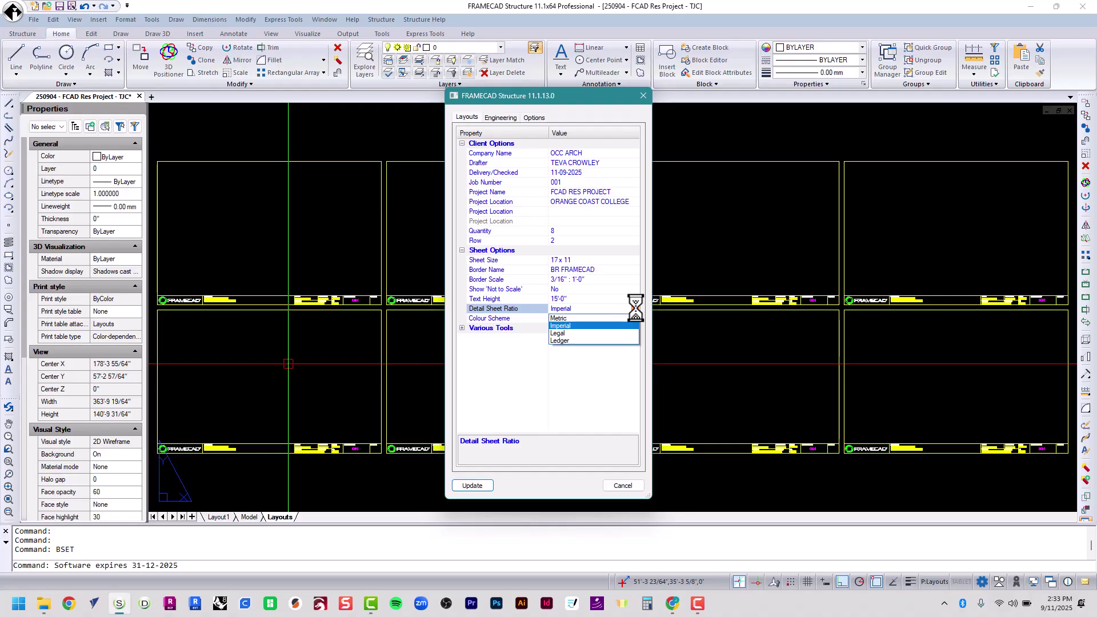
pyautogui.click(637, 308)
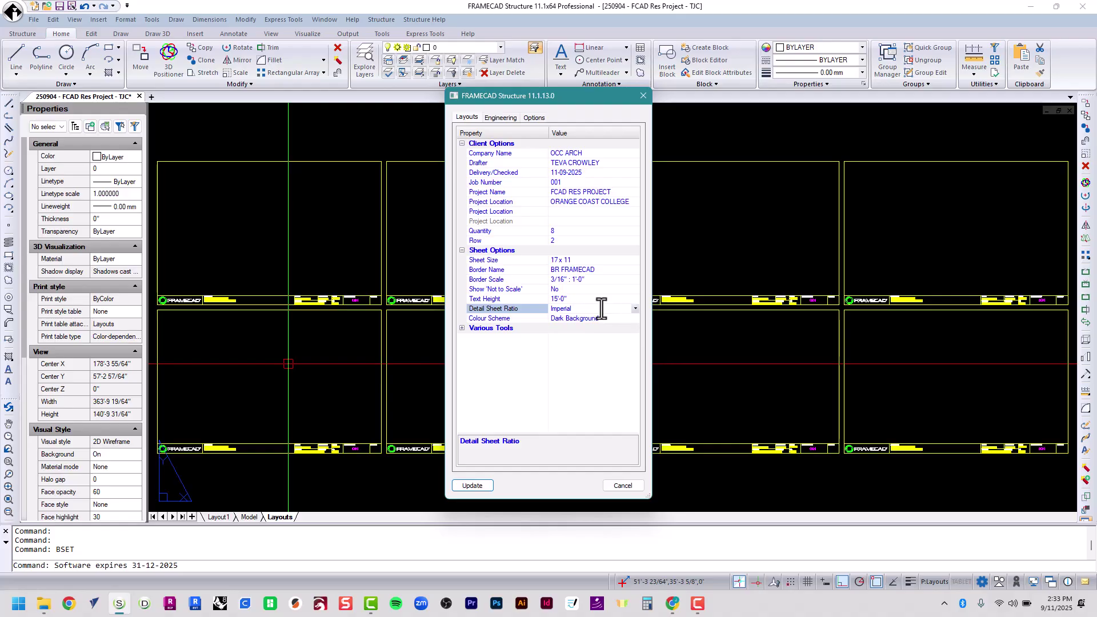
pyautogui.click(595, 283)
pyautogui.click(596, 282)
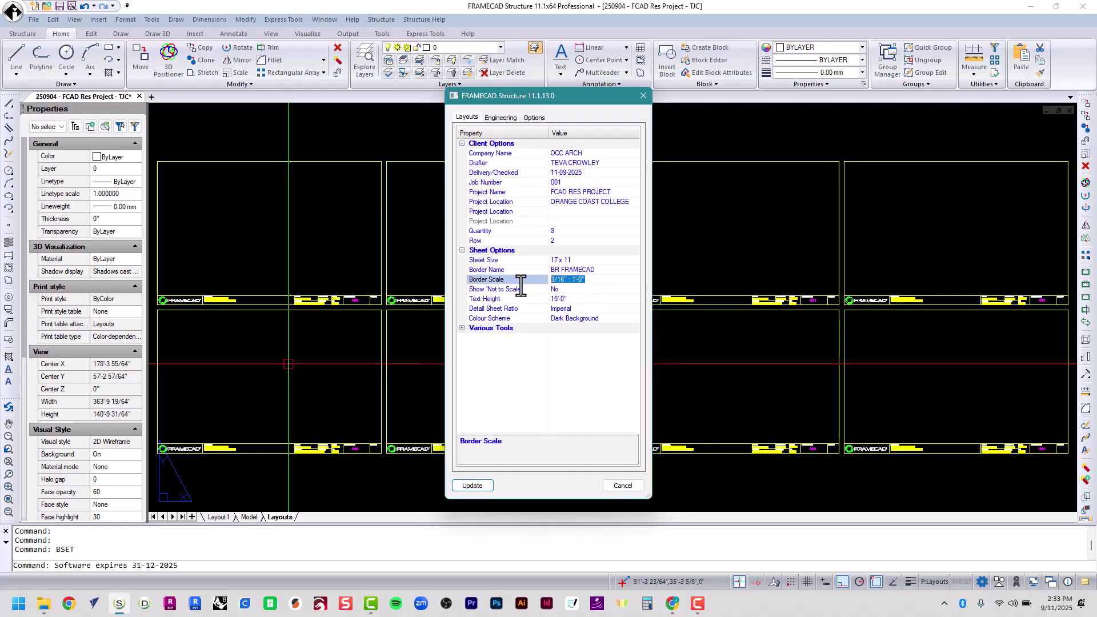
pyautogui.click(614, 492)
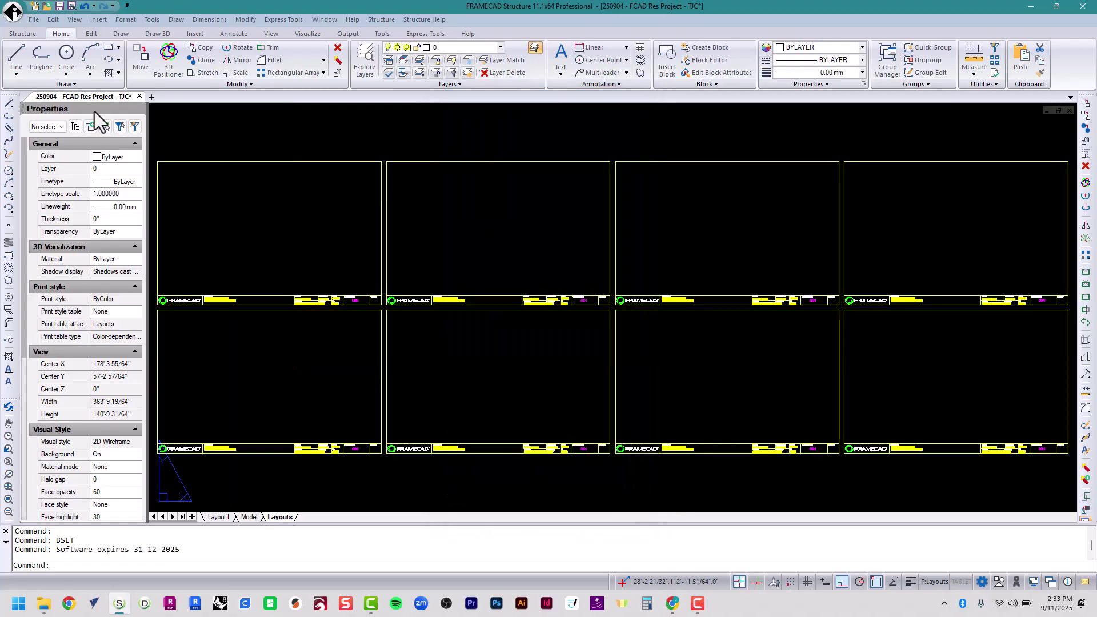
# - Create a new drawing and insert its layout sheets with the units type set to Metric Units
pyautogui.click(151, 97)
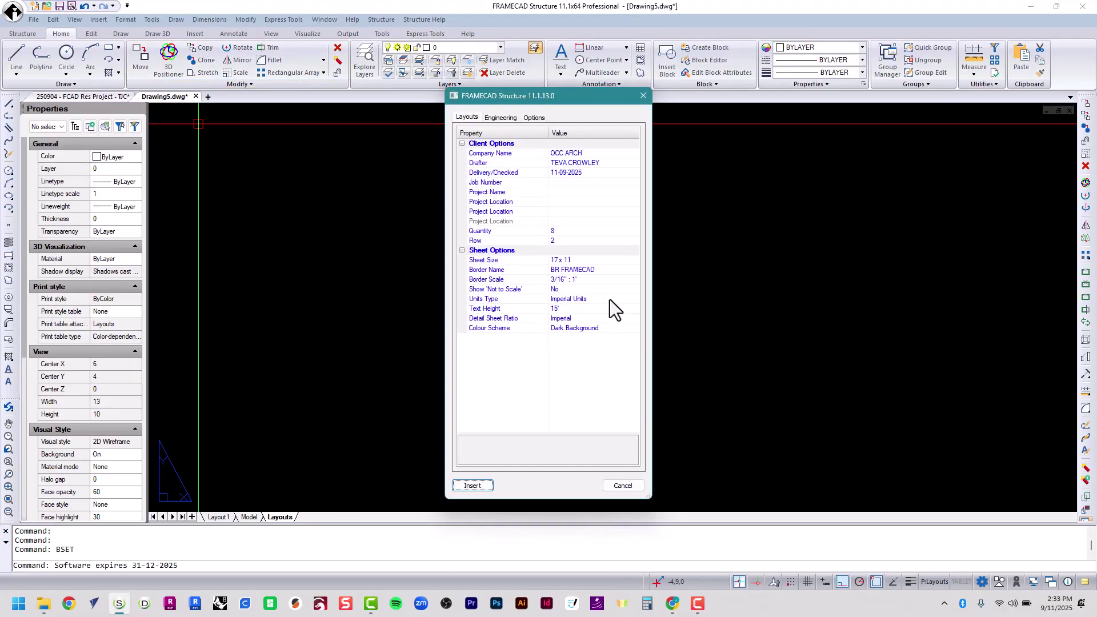
pyautogui.click(487, 299)
pyautogui.click(635, 299)
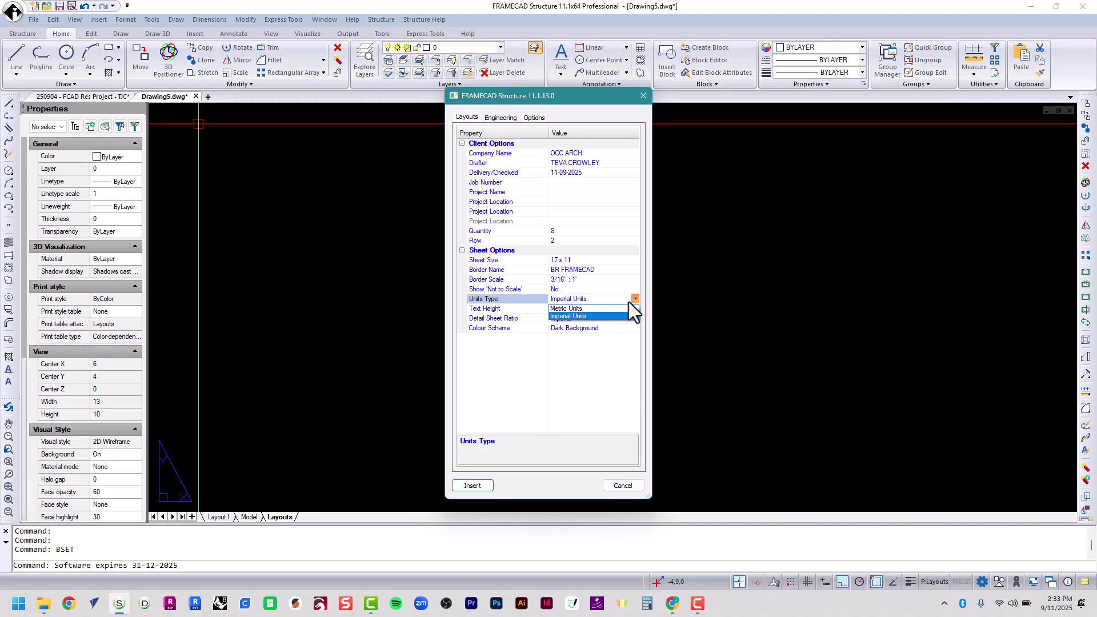
pyautogui.click(586, 317)
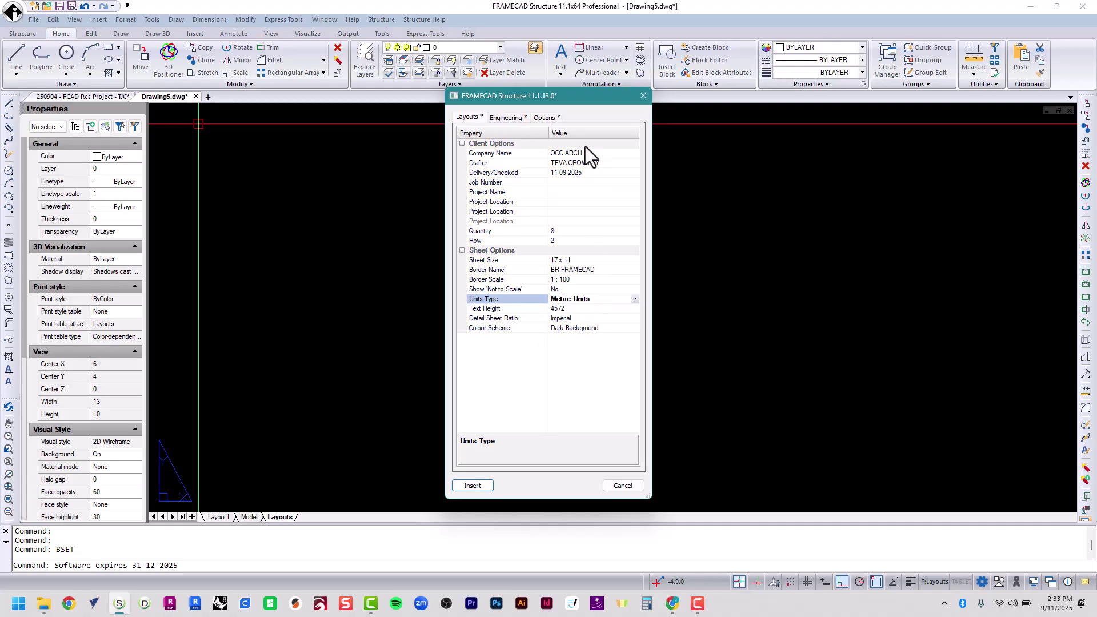
pyautogui.click(635, 299)
pyautogui.click(619, 321)
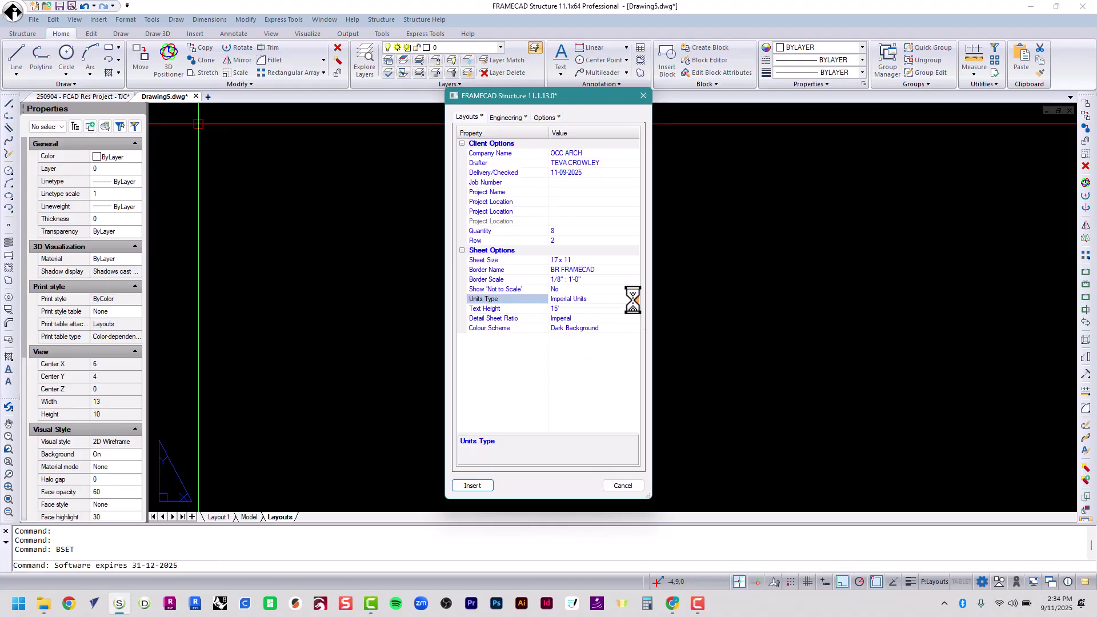
pyautogui.click(634, 299)
pyautogui.click(623, 315)
pyautogui.click(479, 485)
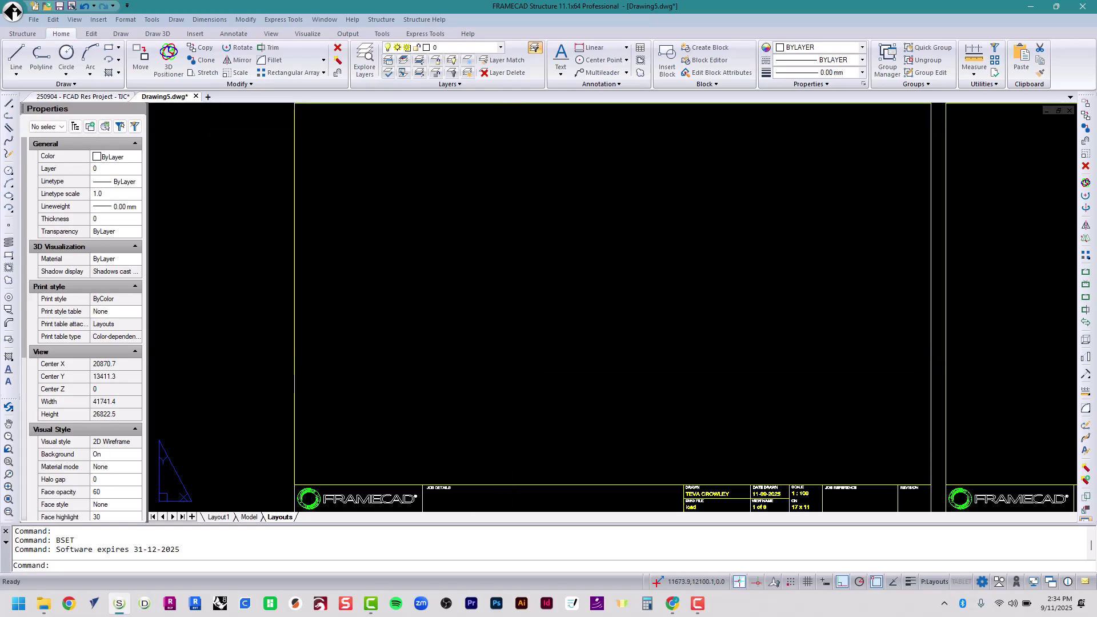
# - Check the new sheets and their BSET layout settings, and close the new drawing without saving
pyautogui.scroll(-5, 472, 320)
pyautogui.middleClick(472, 321)
pyautogui.middleClick(471, 321)
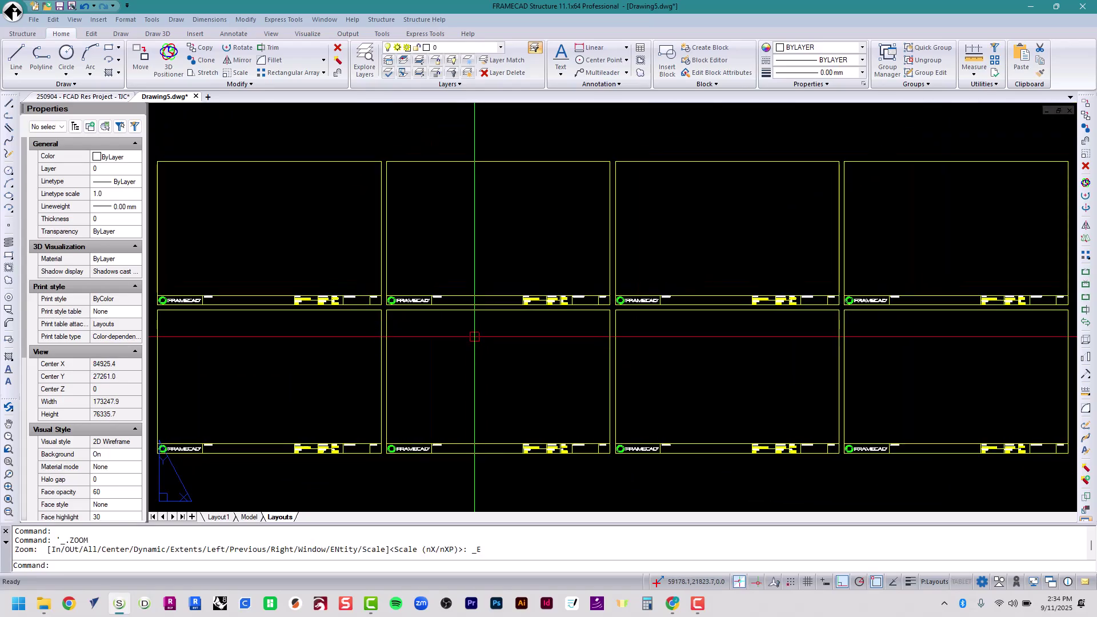
pyautogui.write('BSET')
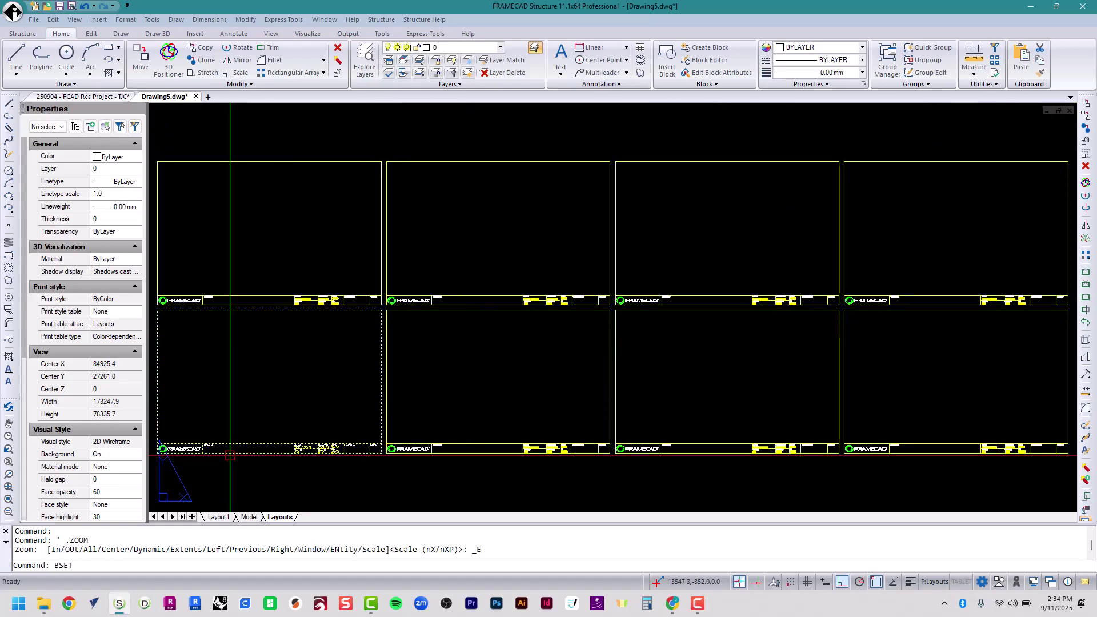
pyautogui.press('Return')
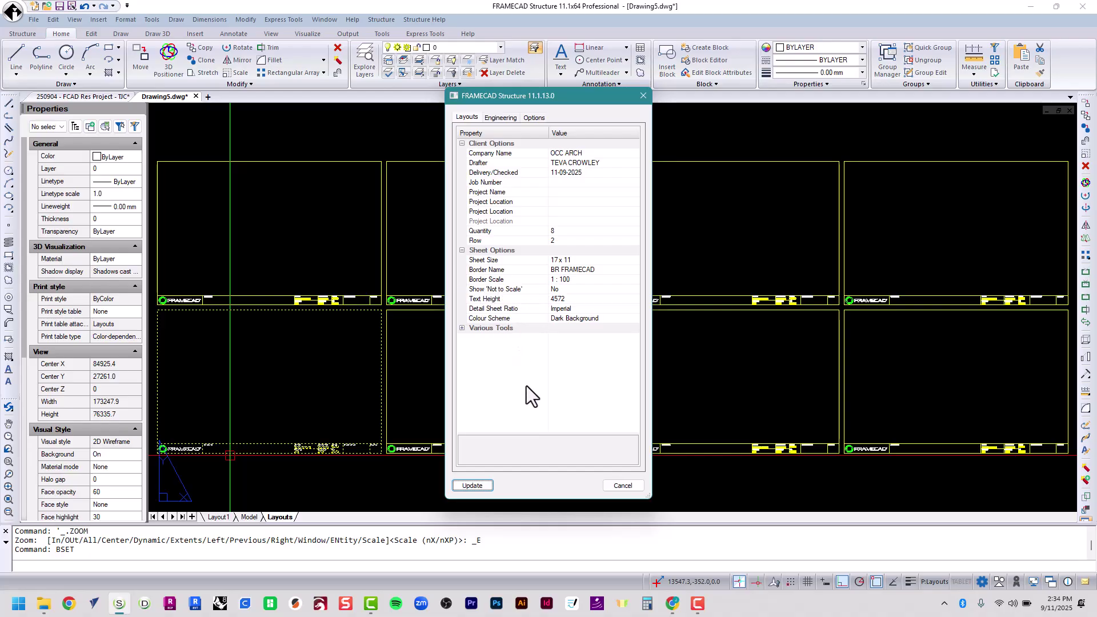
pyautogui.click(622, 487)
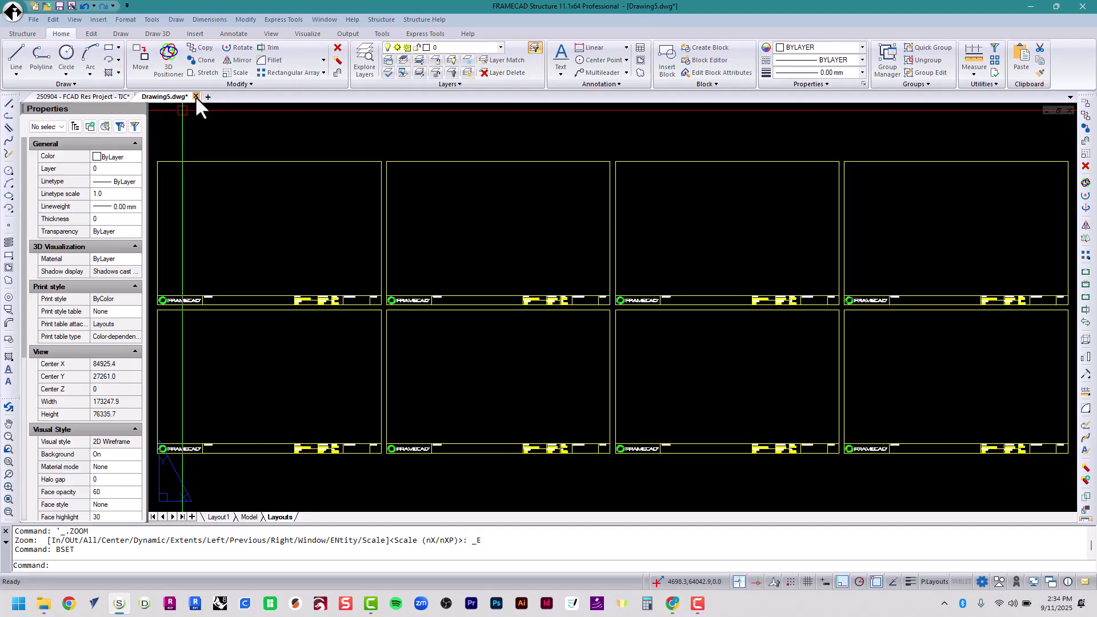
pyautogui.click(195, 96)
pyautogui.click(552, 324)
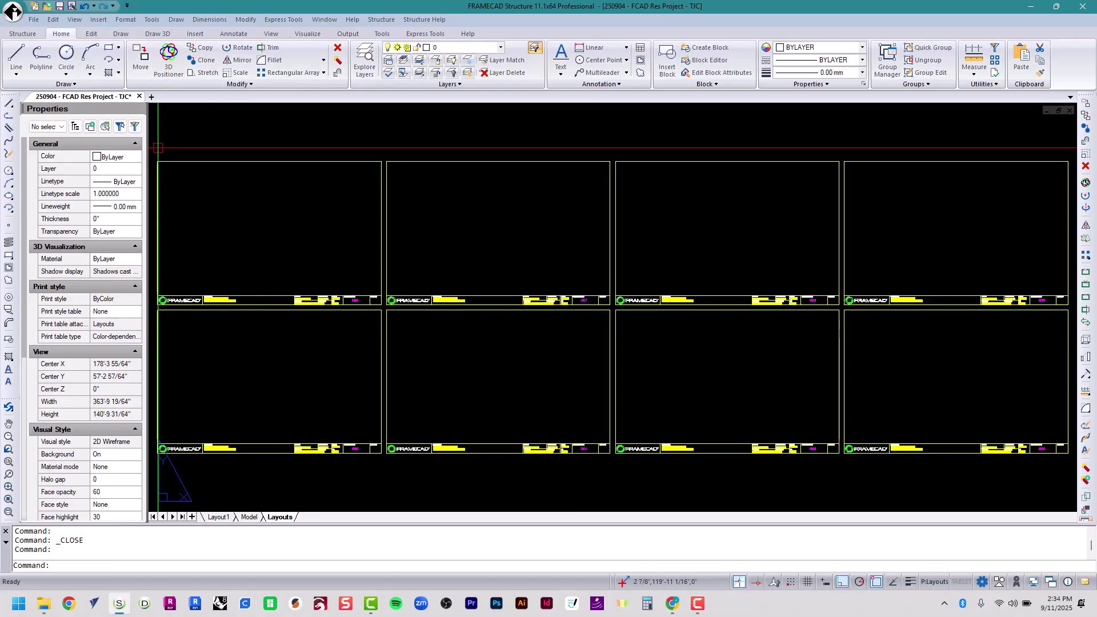
# - Open the 2 Story House CAD drawing from the A3.0 - Importing the Architectural Floor Plans folder
pyautogui.click(30, 20)
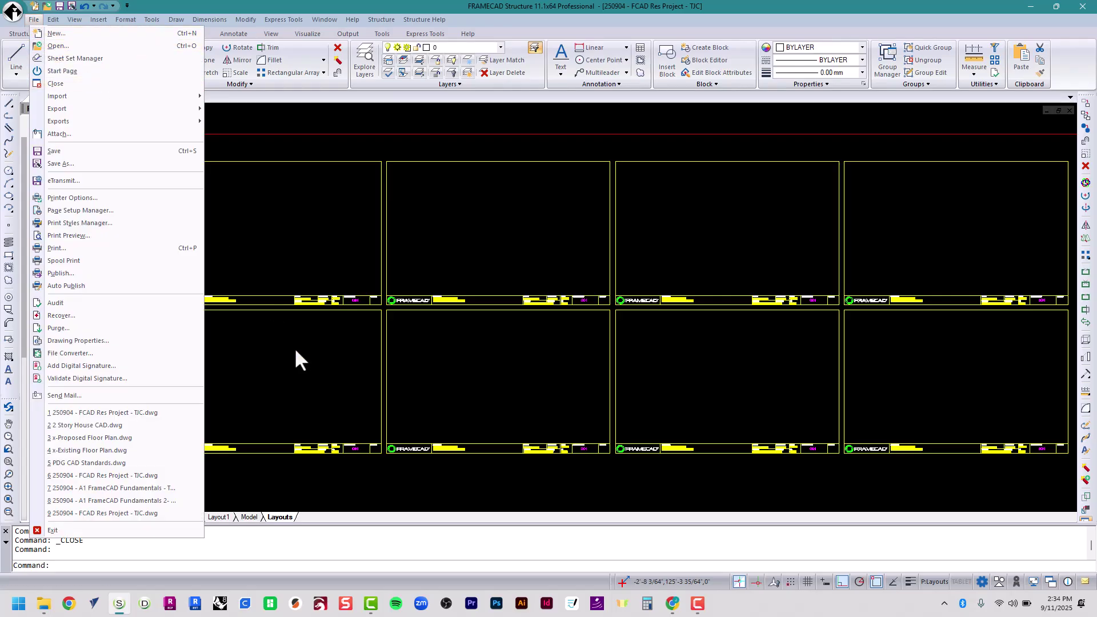
pyautogui.click(158, 46)
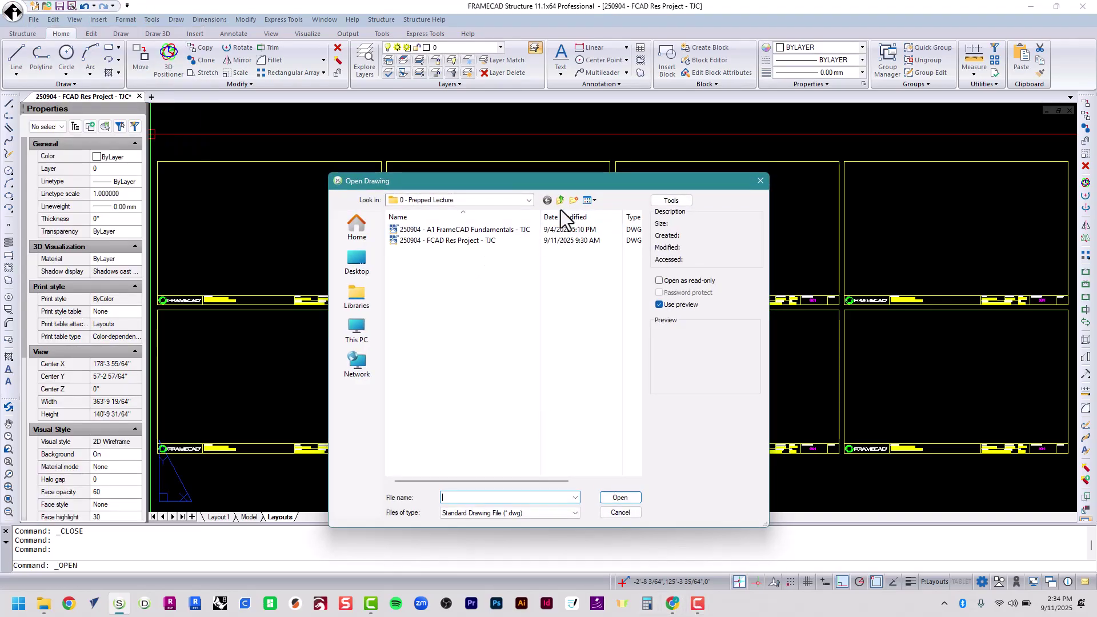
pyautogui.click(559, 201)
pyautogui.click(474, 251)
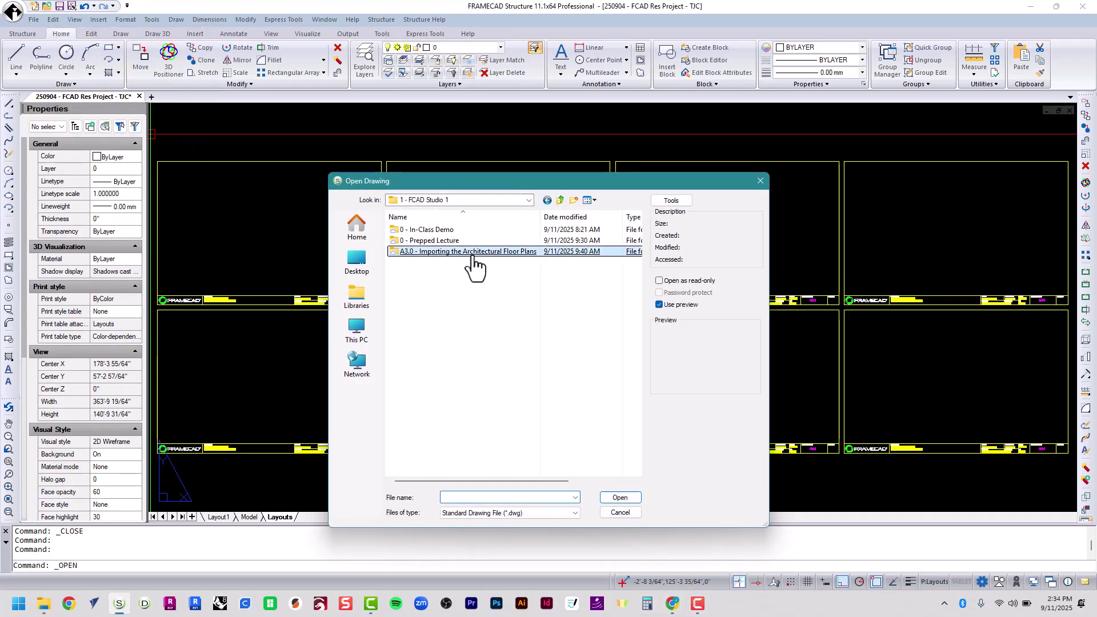
pyautogui.press('Return')
pyautogui.click(457, 230)
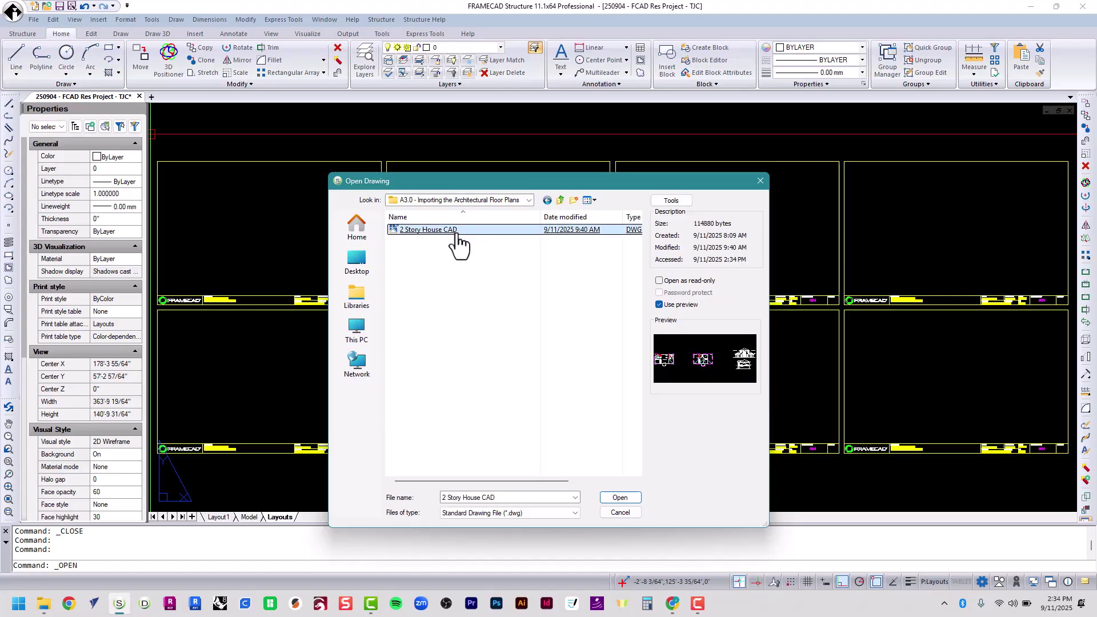
pyautogui.press('Return')
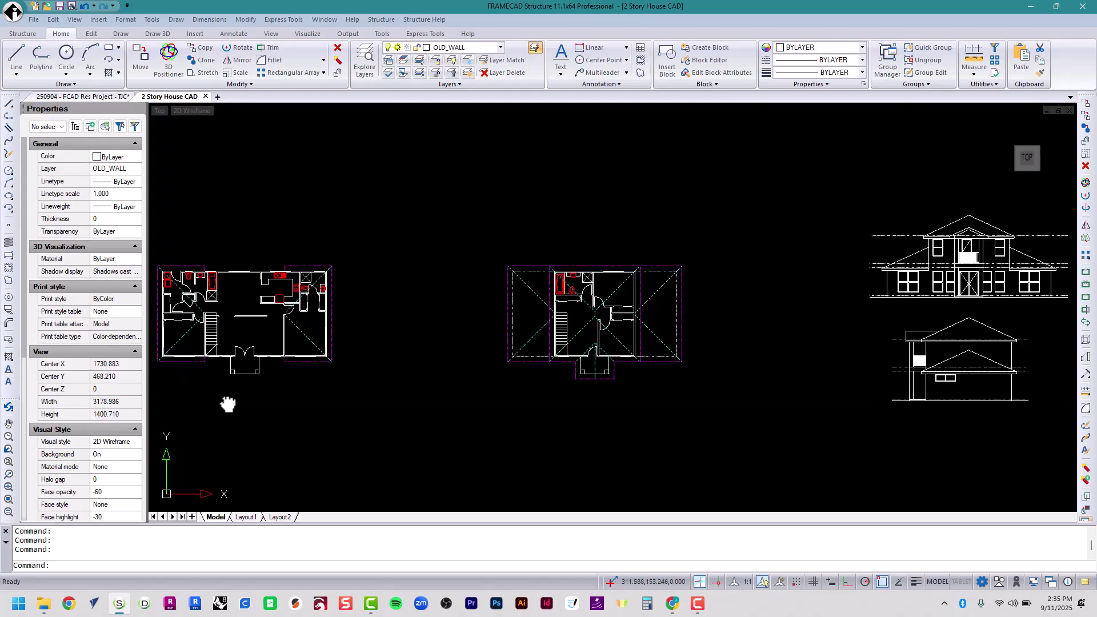
# - Examine the ground floor plan's front wall, double entry door and front porch with its corner posts
pyautogui.moveTo(228, 404); pyautogui.dragTo(426, 417, button='middle')
pyautogui.scroll(3, 276, 319)
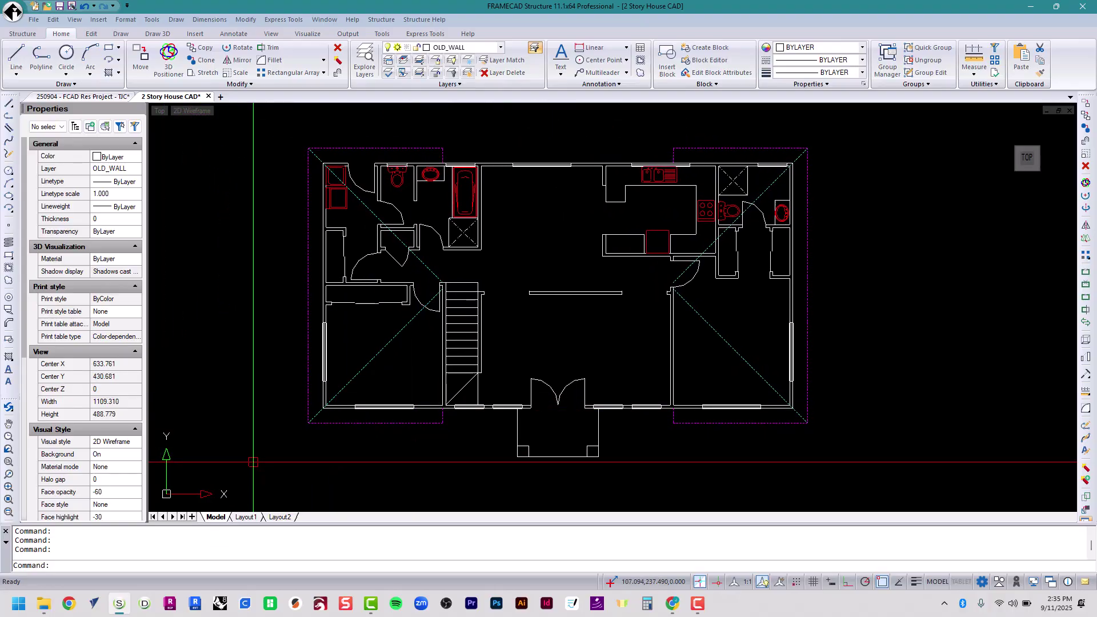
pyautogui.moveTo(392, 419); pyautogui.dragTo(346, 413, button='middle')
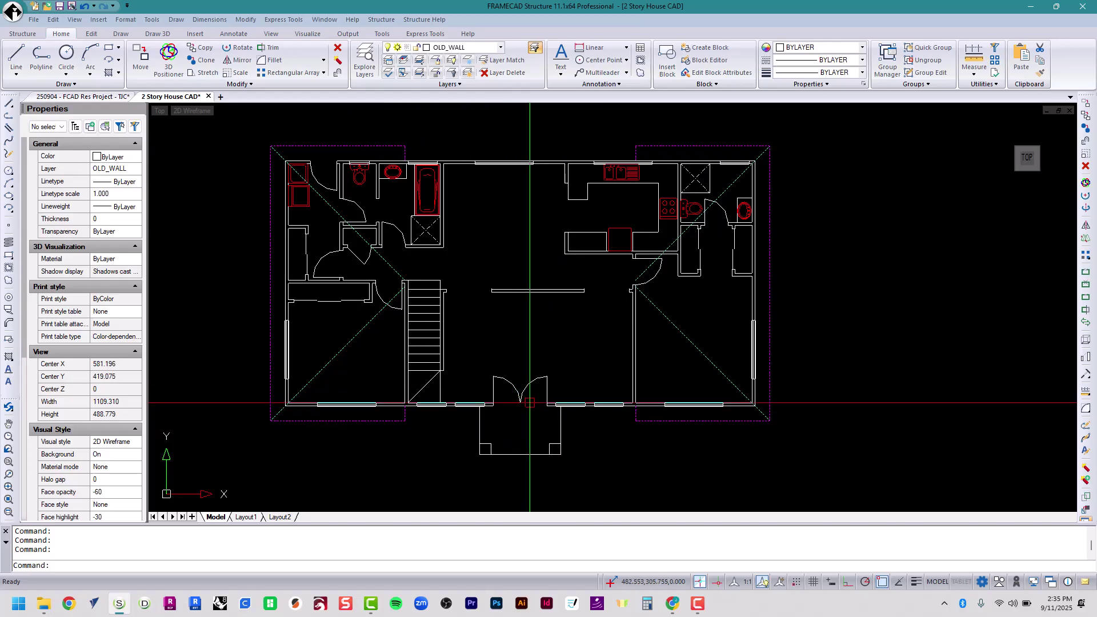
pyautogui.click(416, 421)
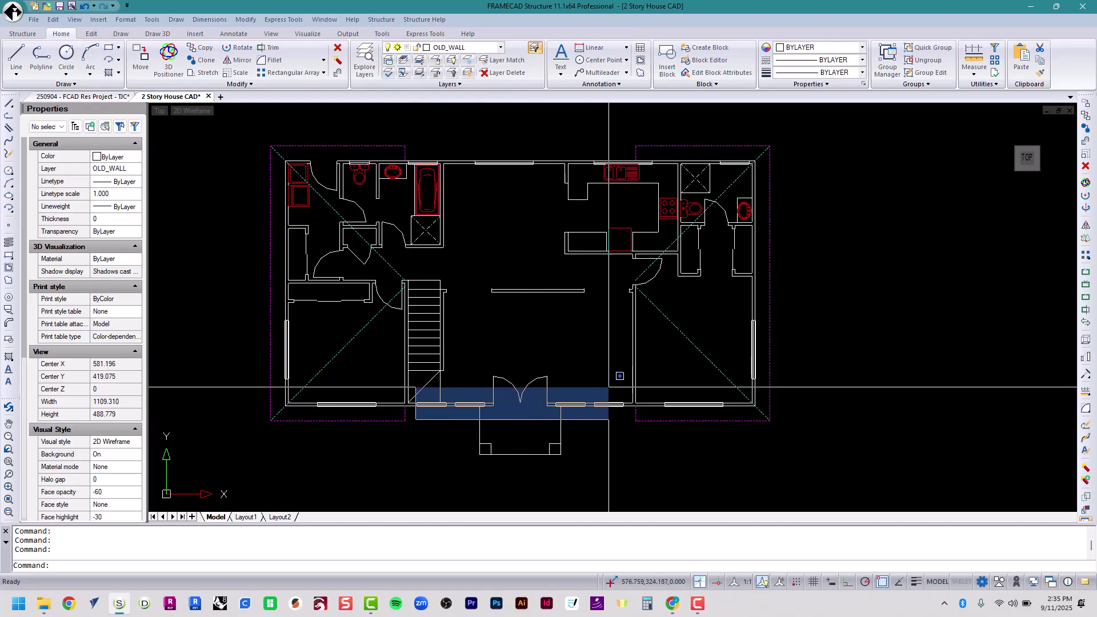
pyautogui.click(440, 455)
pyautogui.click(524, 421)
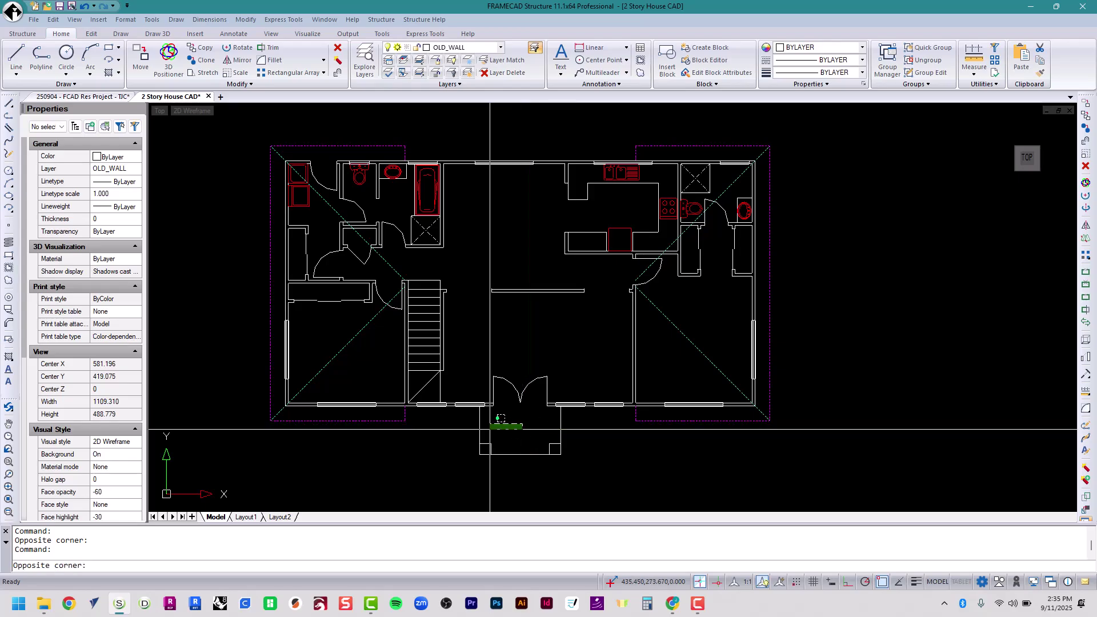
pyautogui.click(471, 430)
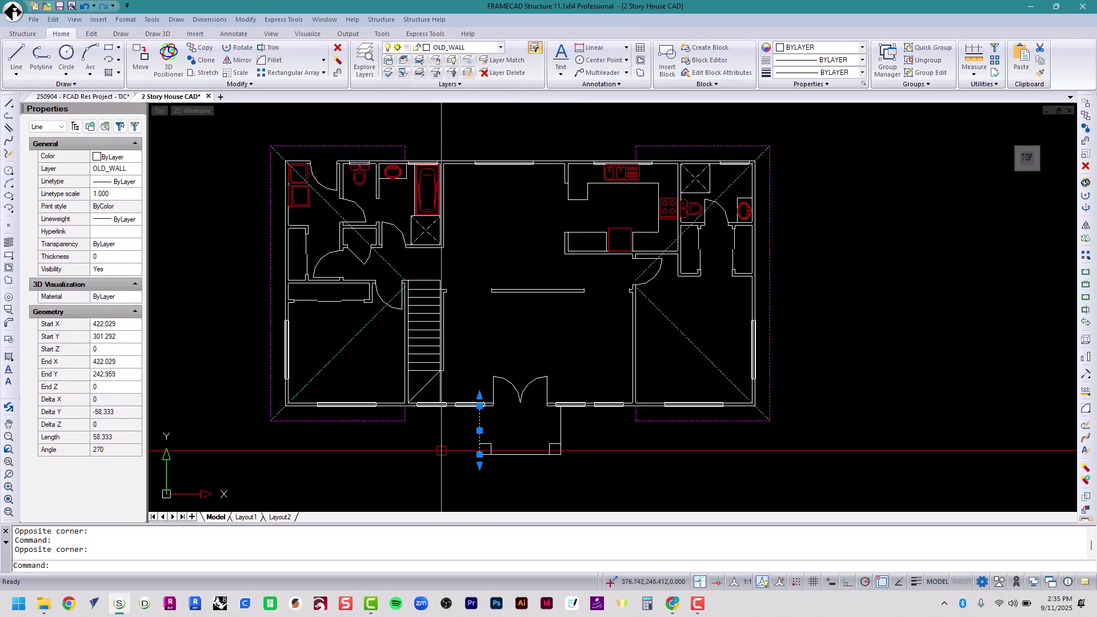
pyautogui.press('Escape')
pyautogui.click(456, 464)
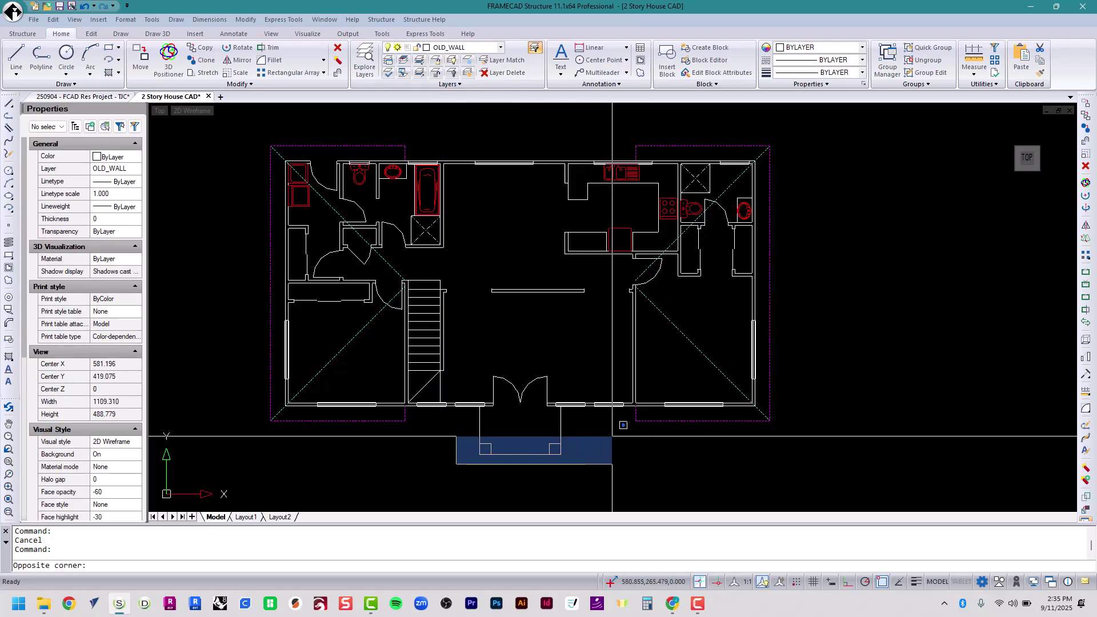
pyautogui.click(600, 464)
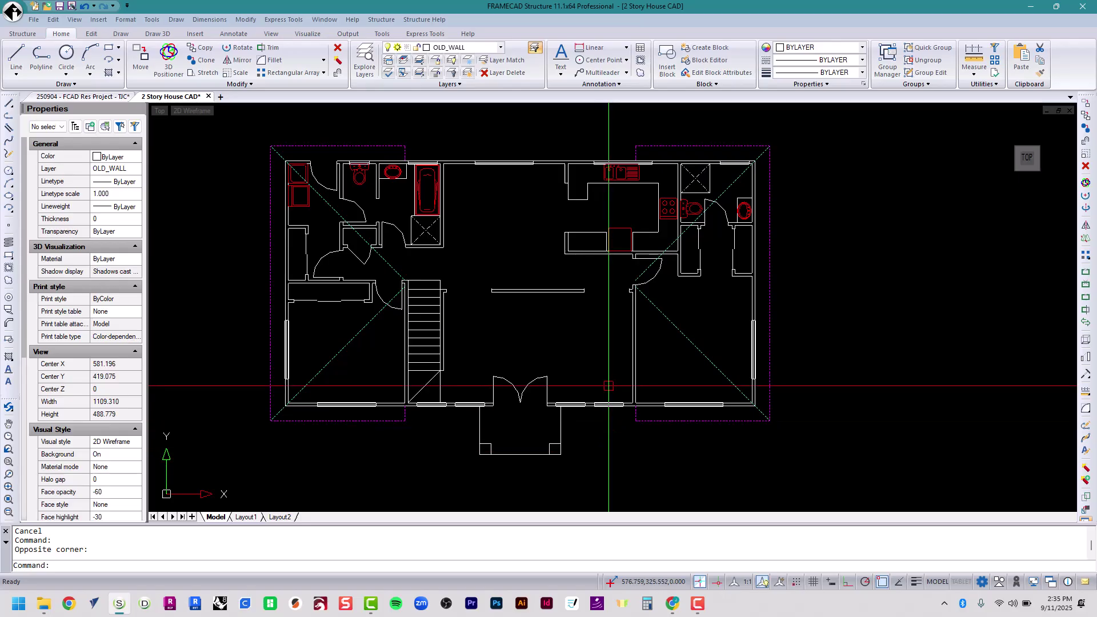
# - Examine the ground floor plan's central living area and the dashed roof outlines over its two side wings
pyautogui.moveTo(608, 376); pyautogui.dragTo(600, 391, button='middle')
pyautogui.click(456, 322)
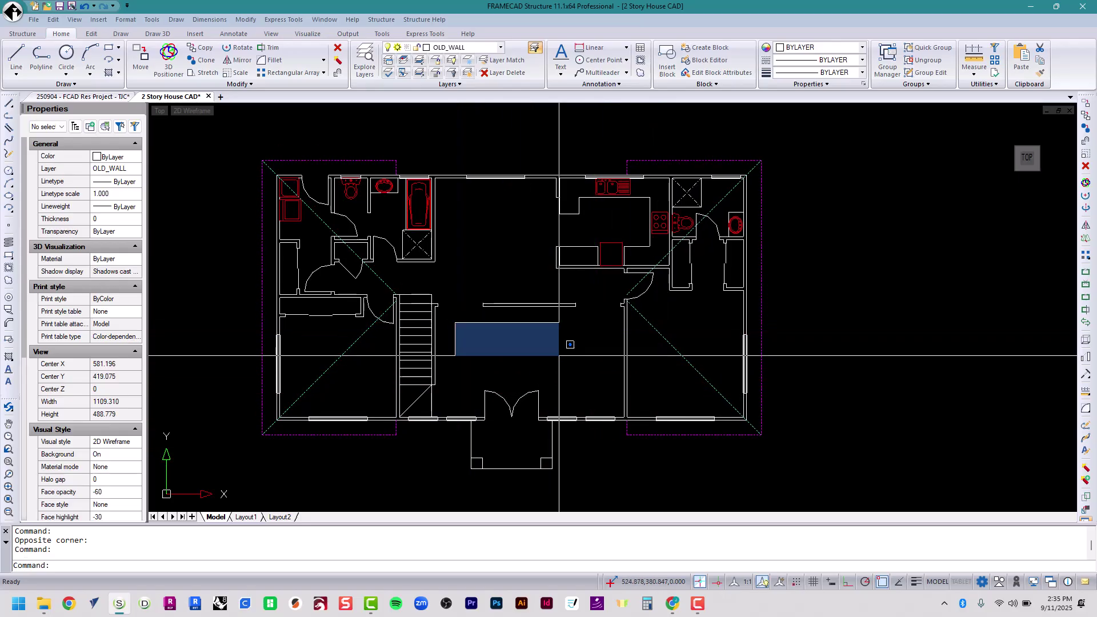
pyautogui.click(606, 369)
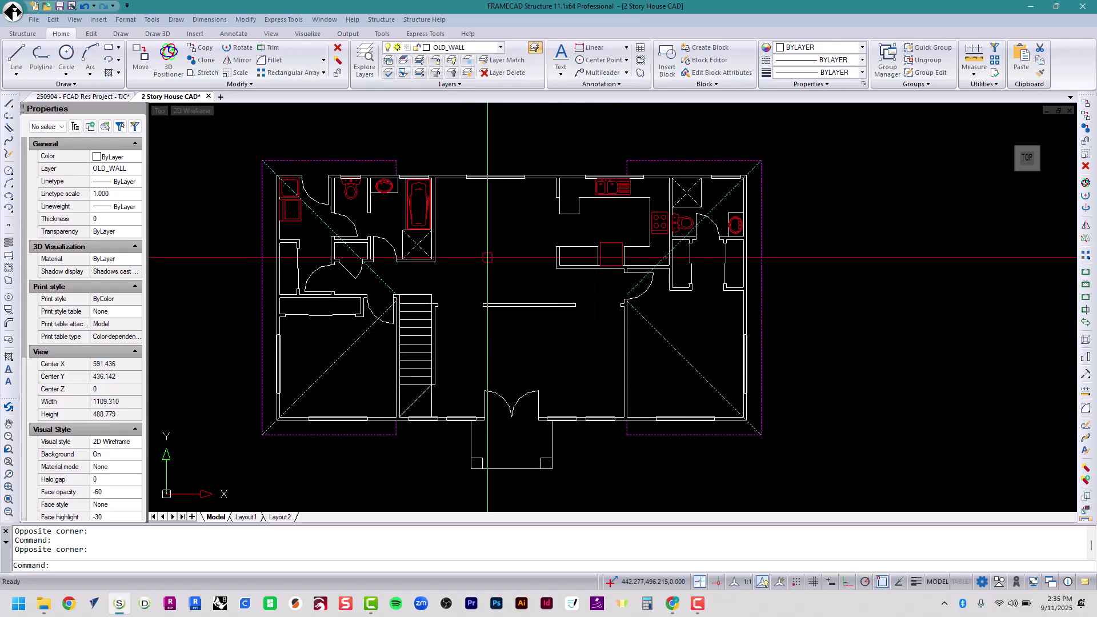
pyautogui.click(446, 278)
pyautogui.click(530, 197)
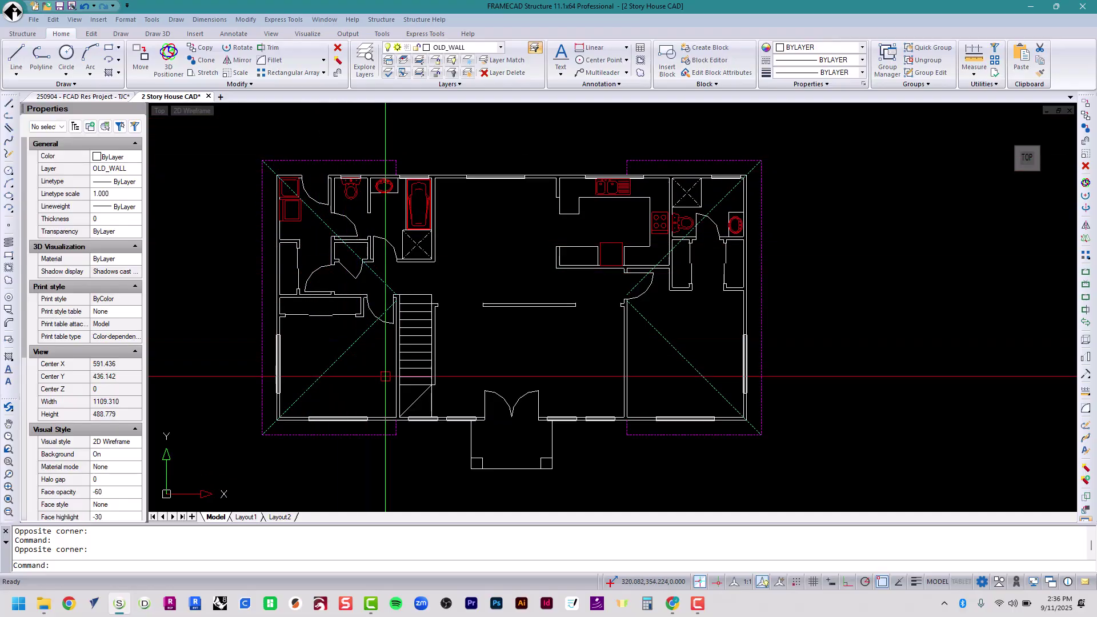
pyautogui.scroll(-2, 393, 385)
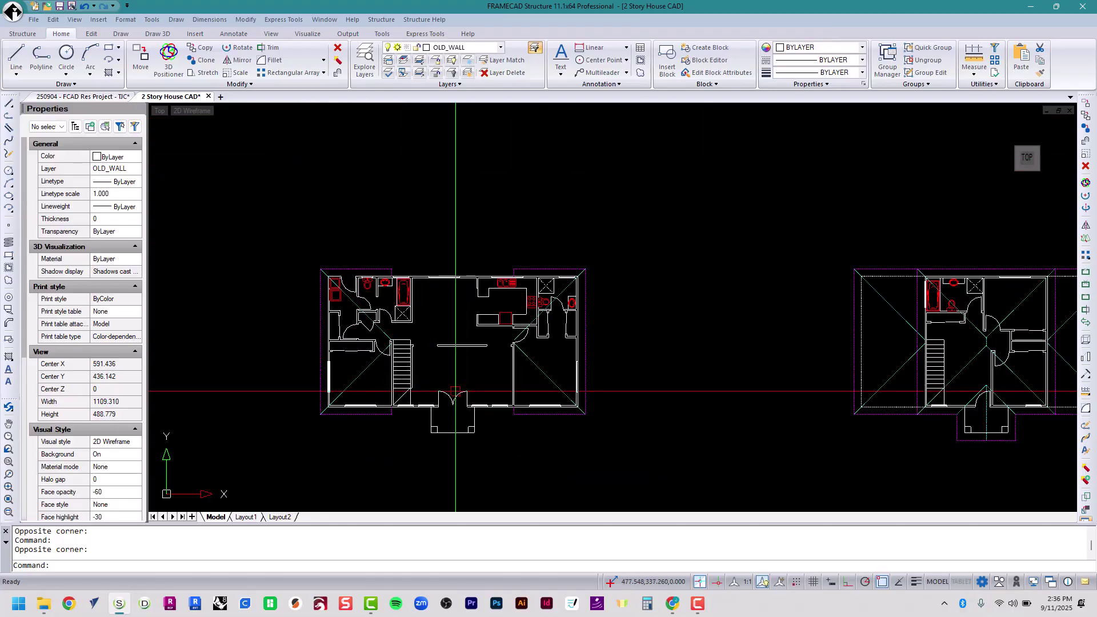
pyautogui.scroll(3, 451, 393)
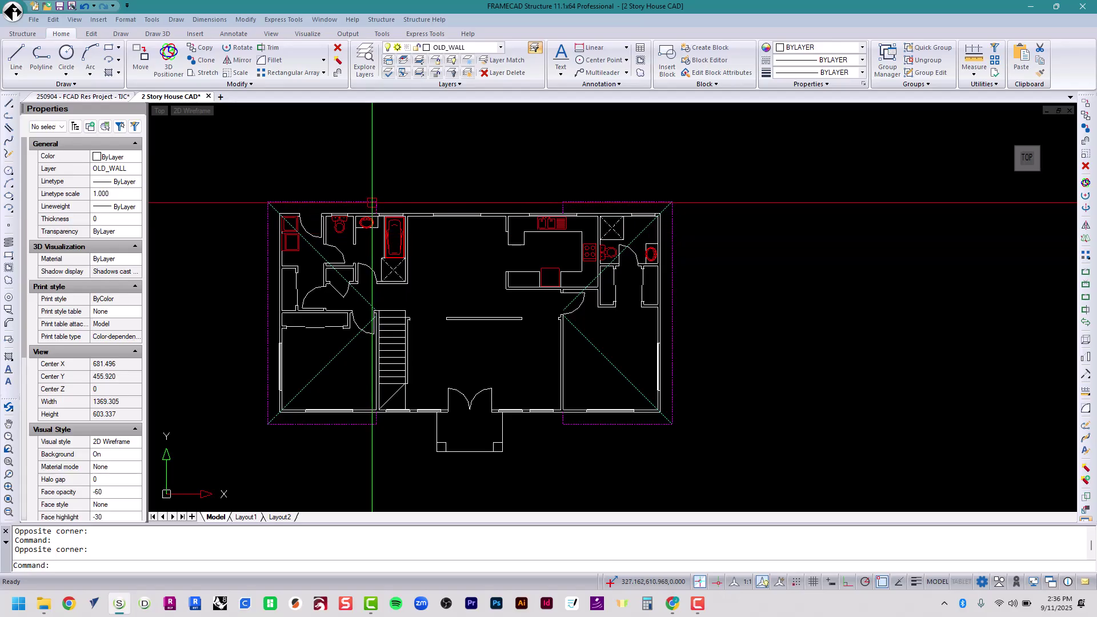
pyautogui.click(247, 190)
pyautogui.click(262, 436)
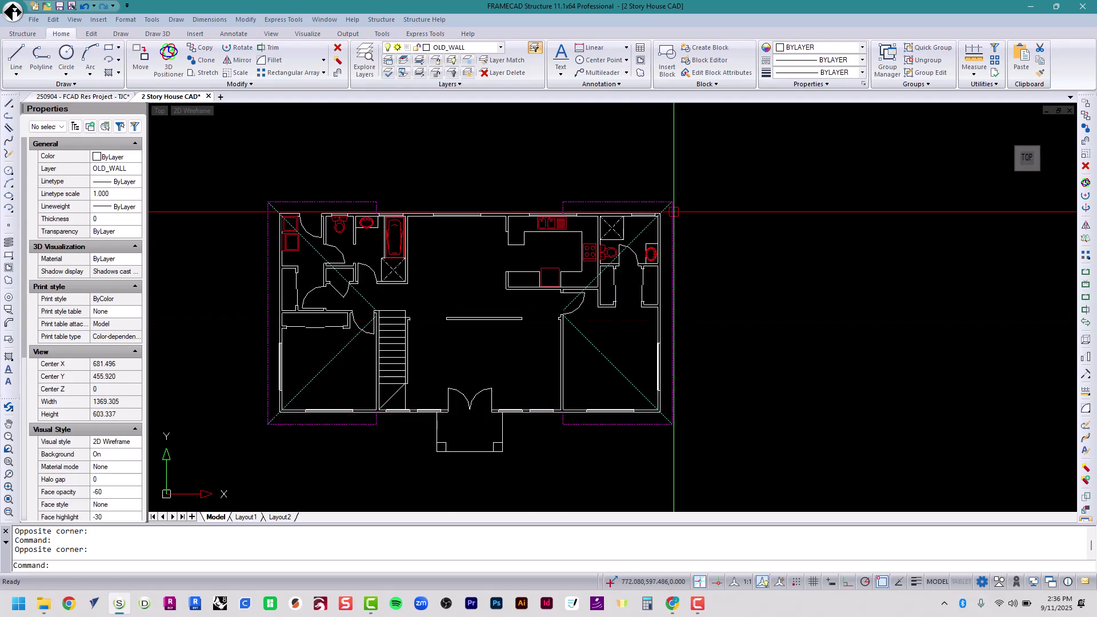
pyautogui.click(365, 184)
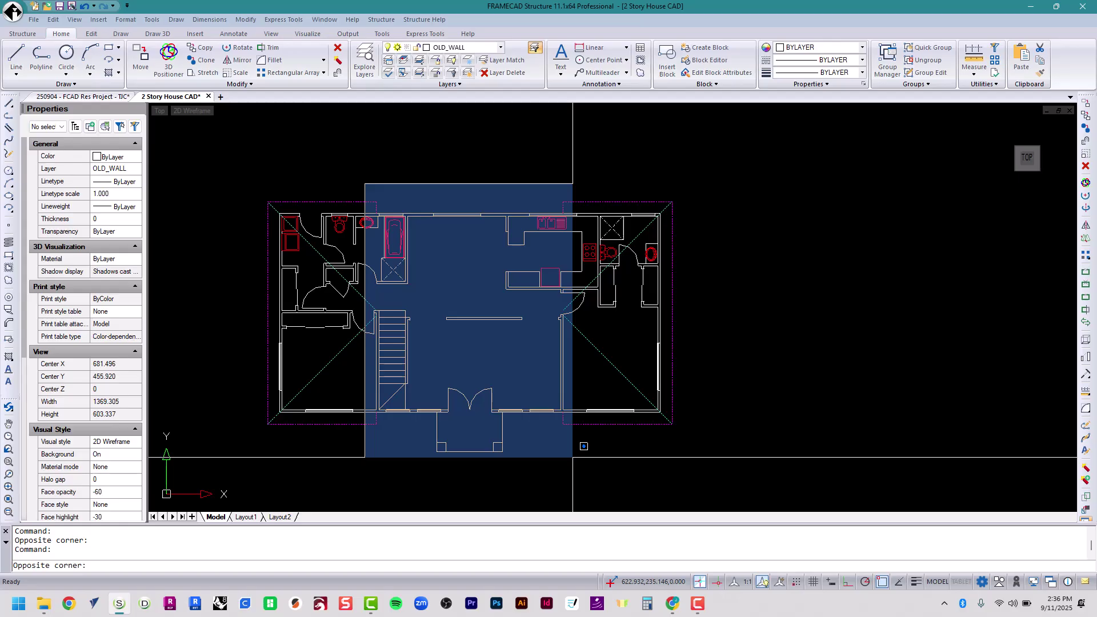
pyautogui.click(472, 178)
pyautogui.scroll(-4, 491, 303)
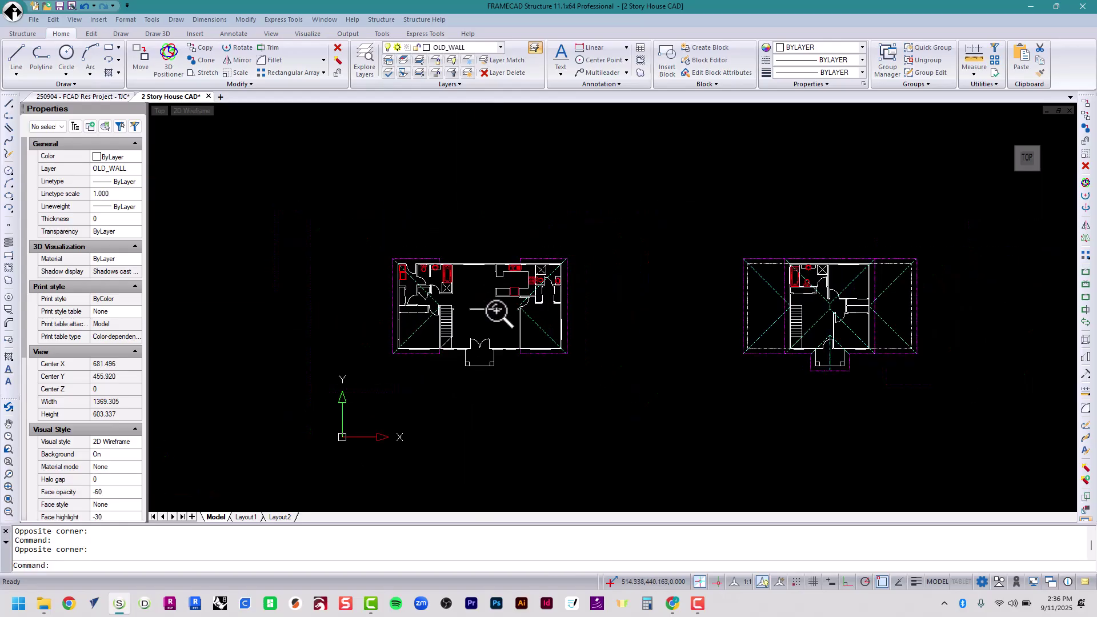
# - Examine the lower roof areas on the second floor plan and check the properties of the left wing's vertical hidden wall line
pyautogui.scroll(6, 897, 286)
pyautogui.moveTo(899, 311); pyautogui.dragTo(787, 330, button='middle')
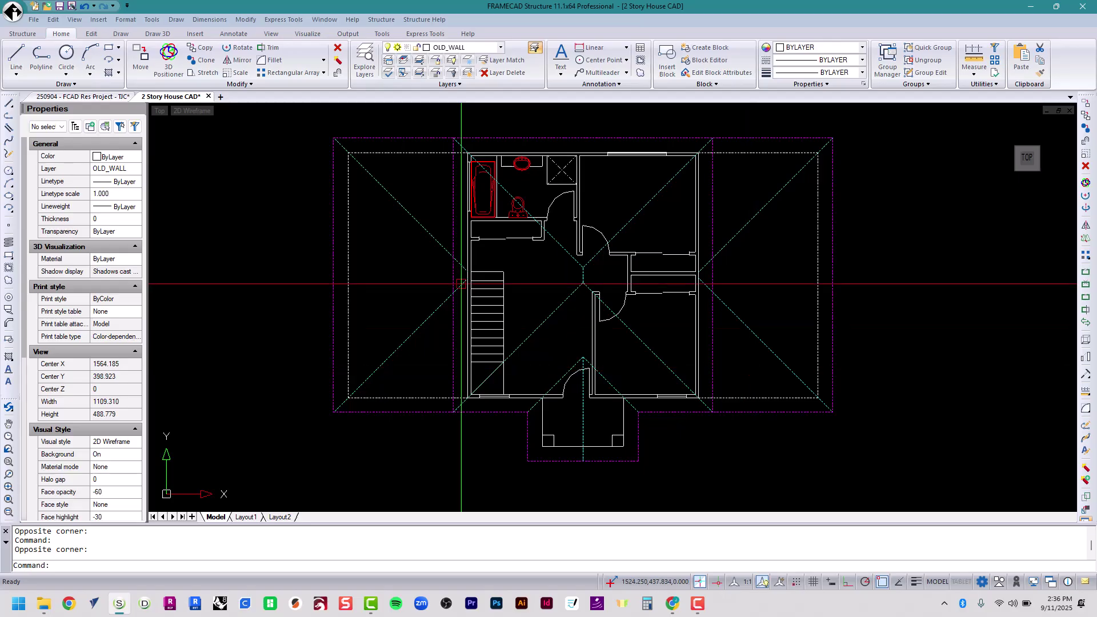
pyautogui.click(386, 125)
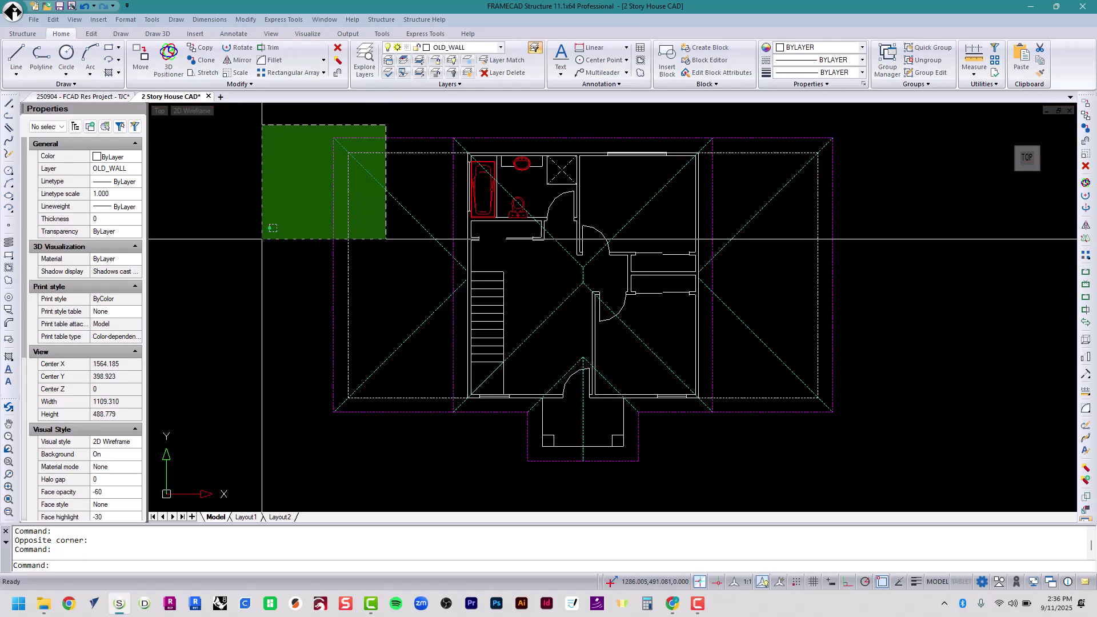
pyautogui.click(280, 343)
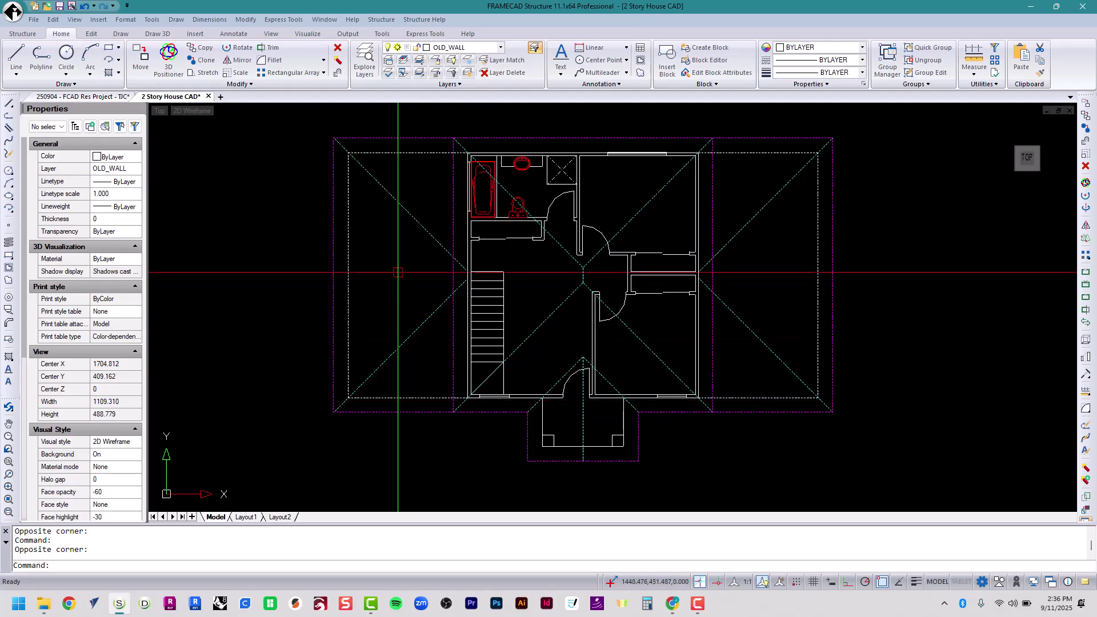
pyautogui.scroll(5, 343, 152)
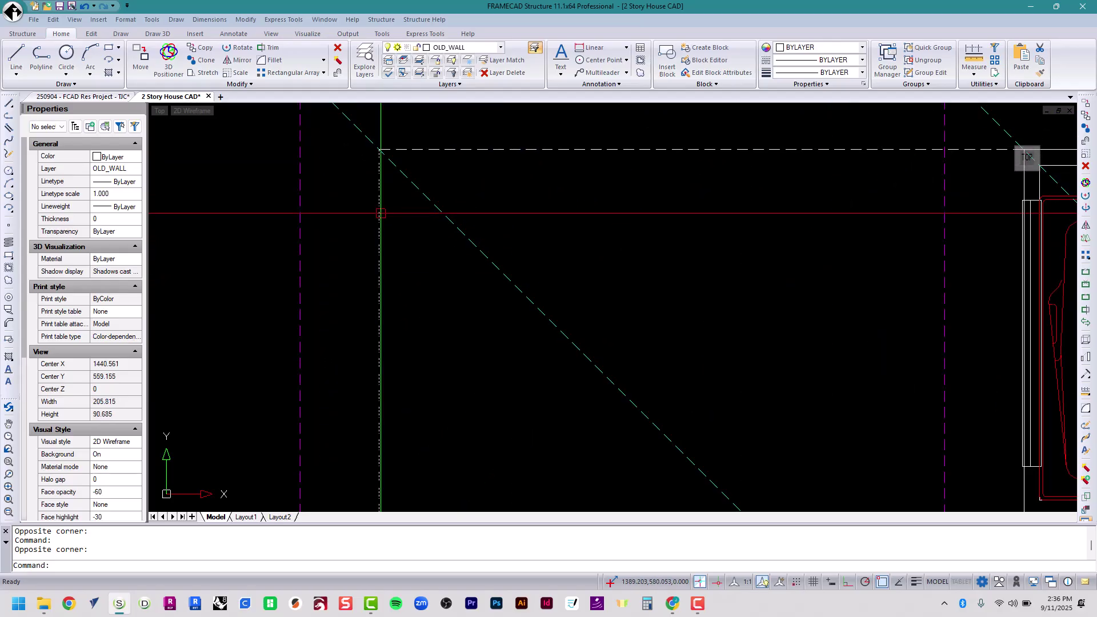
pyautogui.click(379, 215)
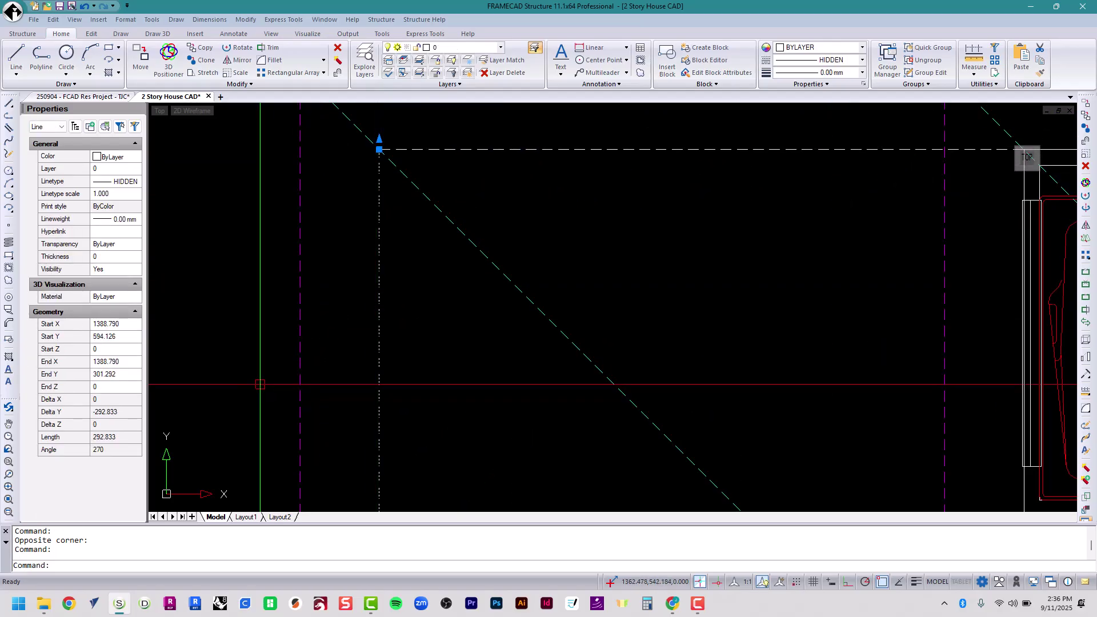
pyautogui.press('Escape')
pyautogui.press('Escape')
pyautogui.scroll(-5, 265, 377)
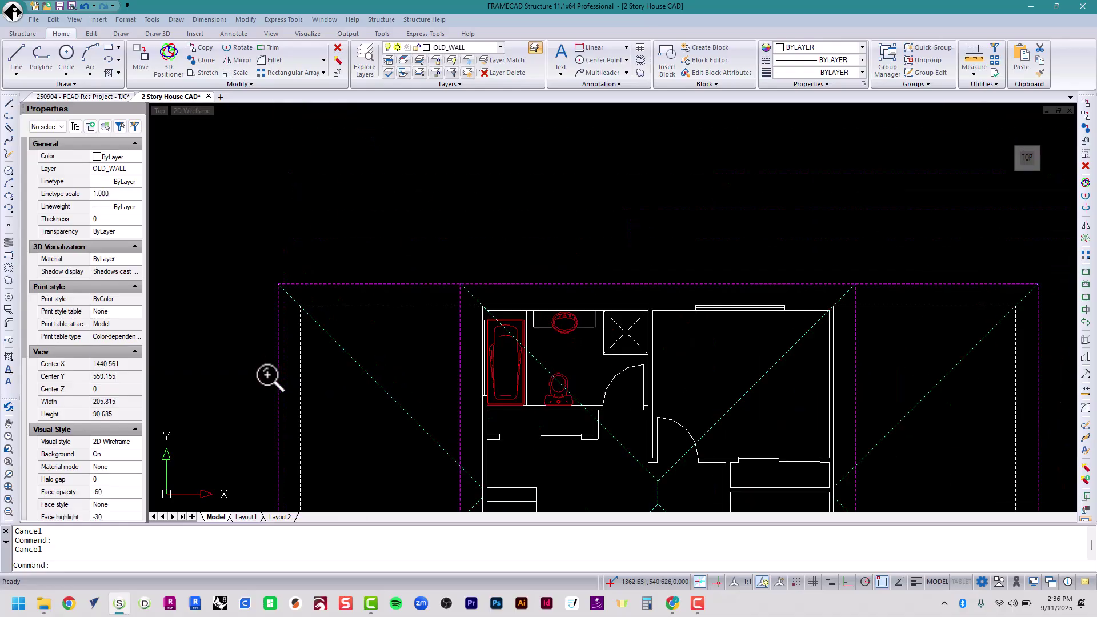
# - Compare the ground floor plan's left exterior wall with the hidden wall outline on the second floor plan
pyautogui.moveTo(269, 375); pyautogui.dragTo(276, 410, button='middle')
pyautogui.scroll(-5, 277, 411)
pyautogui.moveTo(745, 330)
pyautogui.mouseDown(button='middle')
pyautogui.moveTo(743, 286)
pyautogui.moveTo(926, 297)
pyautogui.mouseUp(button='middle')
pyautogui.scroll(5, 355, 225)
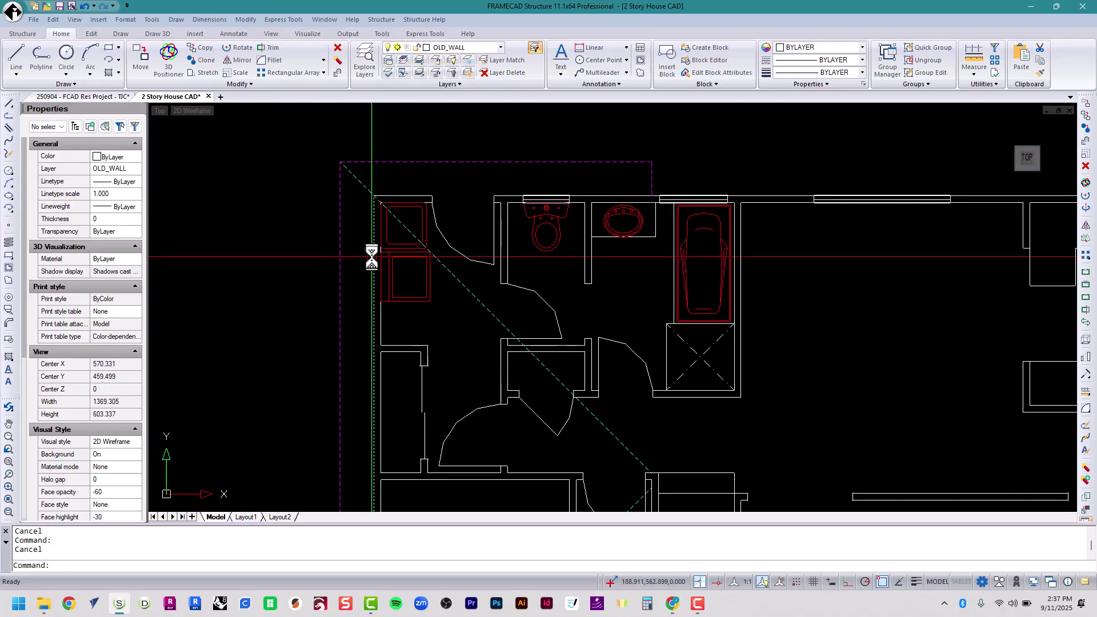
pyautogui.scroll(-5, 366, 247)
pyautogui.scroll(5, 752, 286)
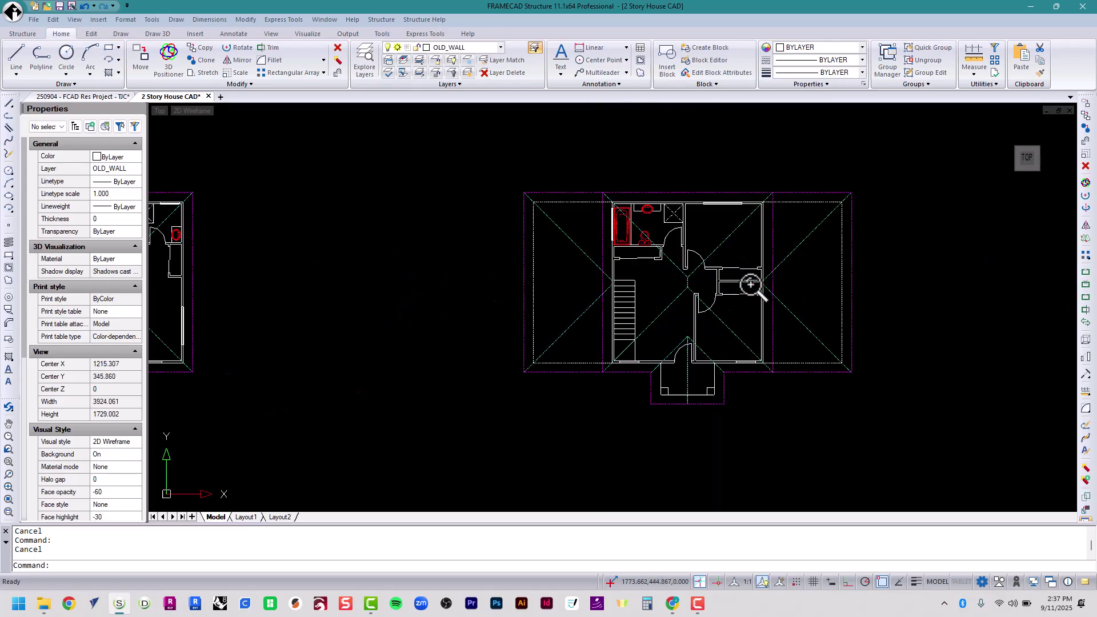
# - Examine the second floor plan's enclosed rooms and upper roof outline, and the front balcony with its gable roof
pyautogui.scroll(3, 753, 284)
pyautogui.scroll(-1, 662, 286)
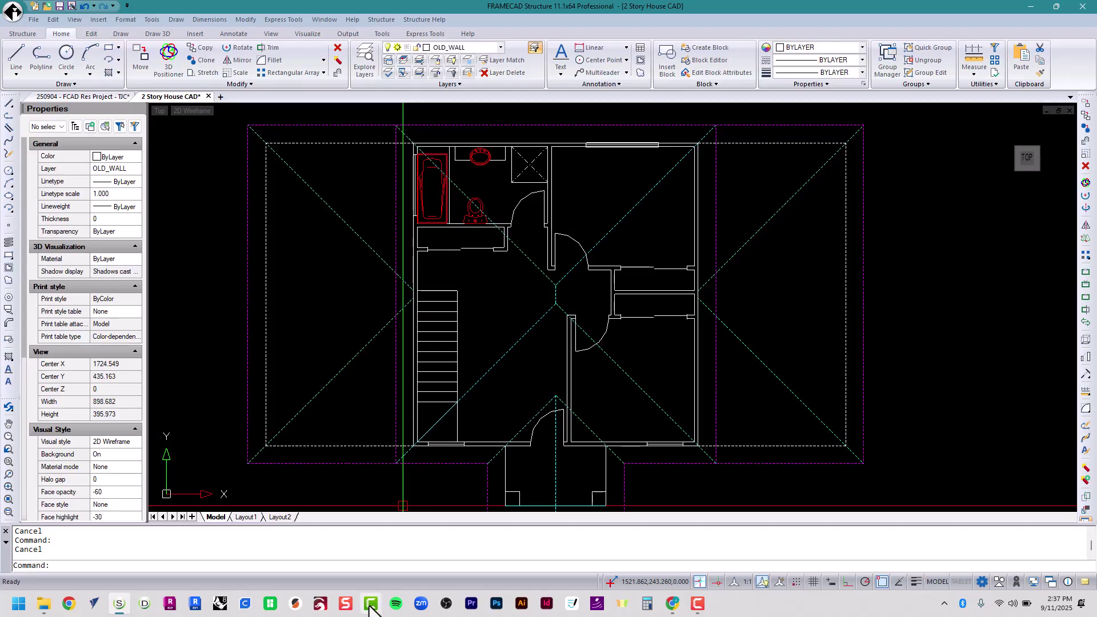
pyautogui.moveTo(369, 604)
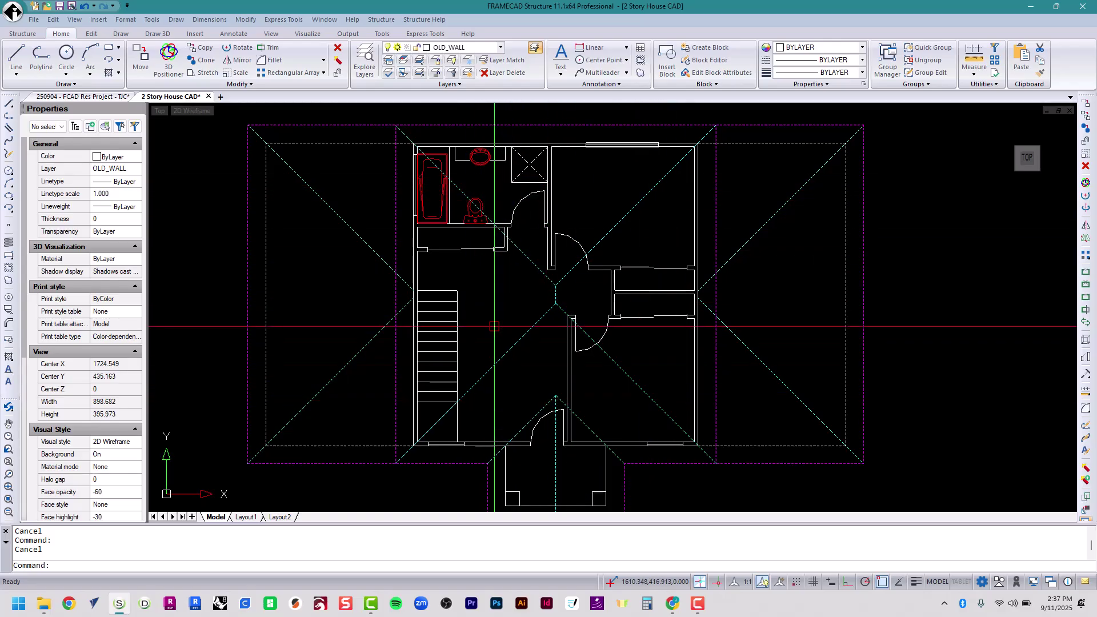
pyautogui.scroll(-3, 431, 355)
pyautogui.scroll(4, 494, 433)
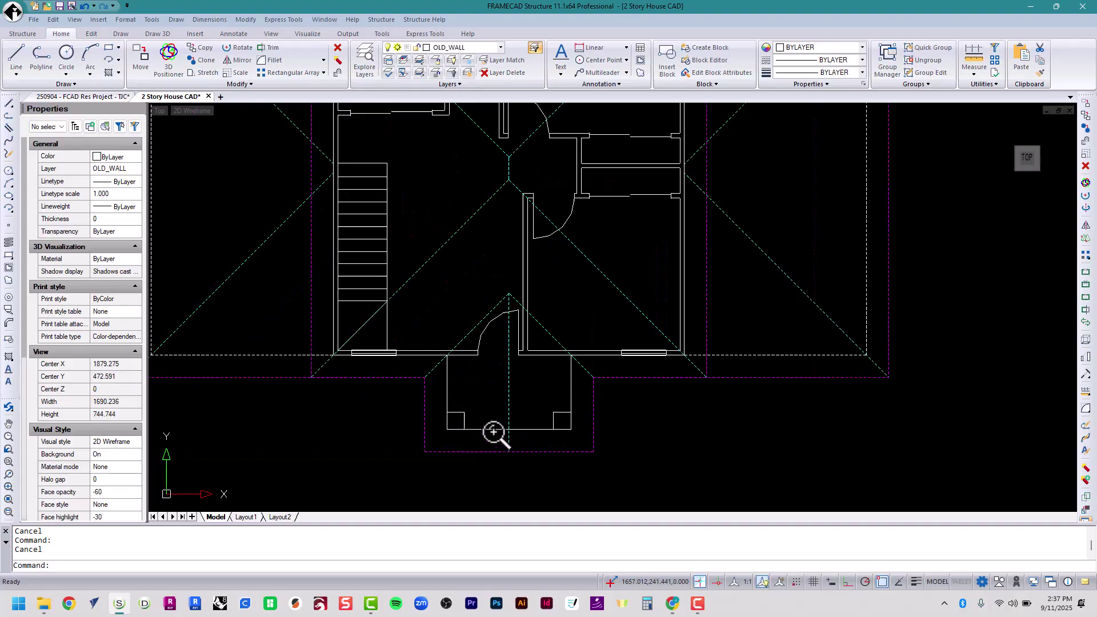
pyautogui.scroll(-5, 495, 432)
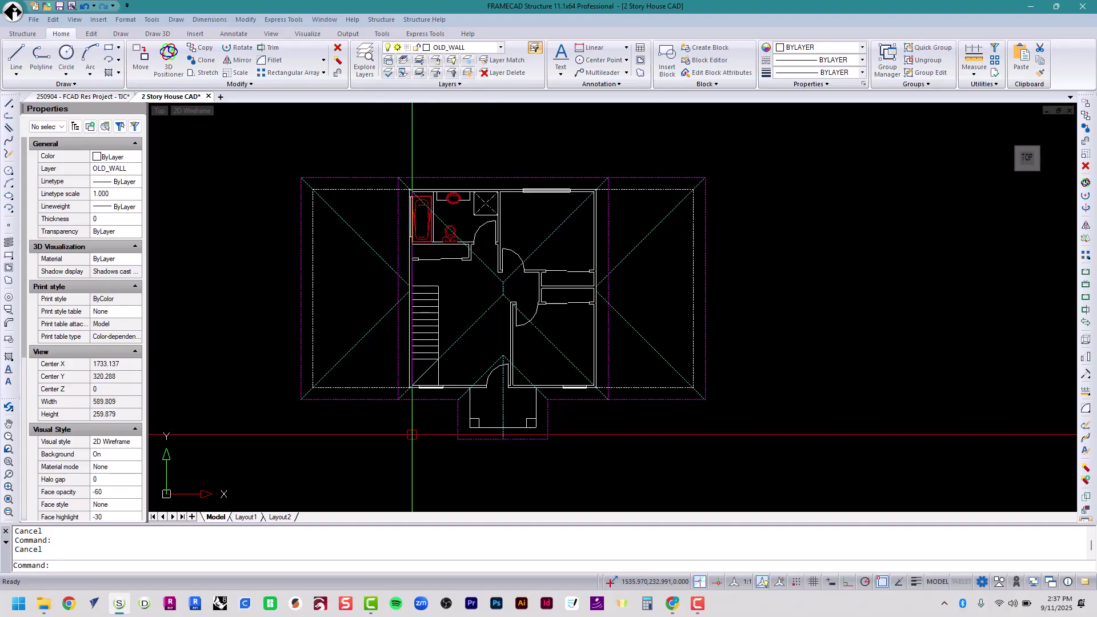
pyautogui.click(385, 415)
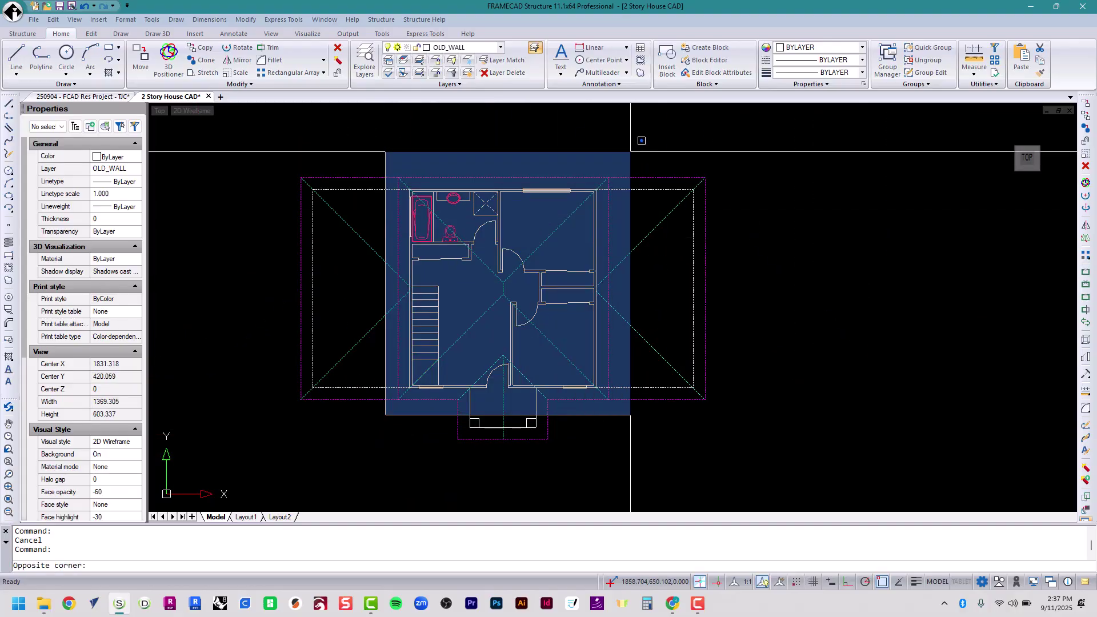
pyautogui.click(642, 142)
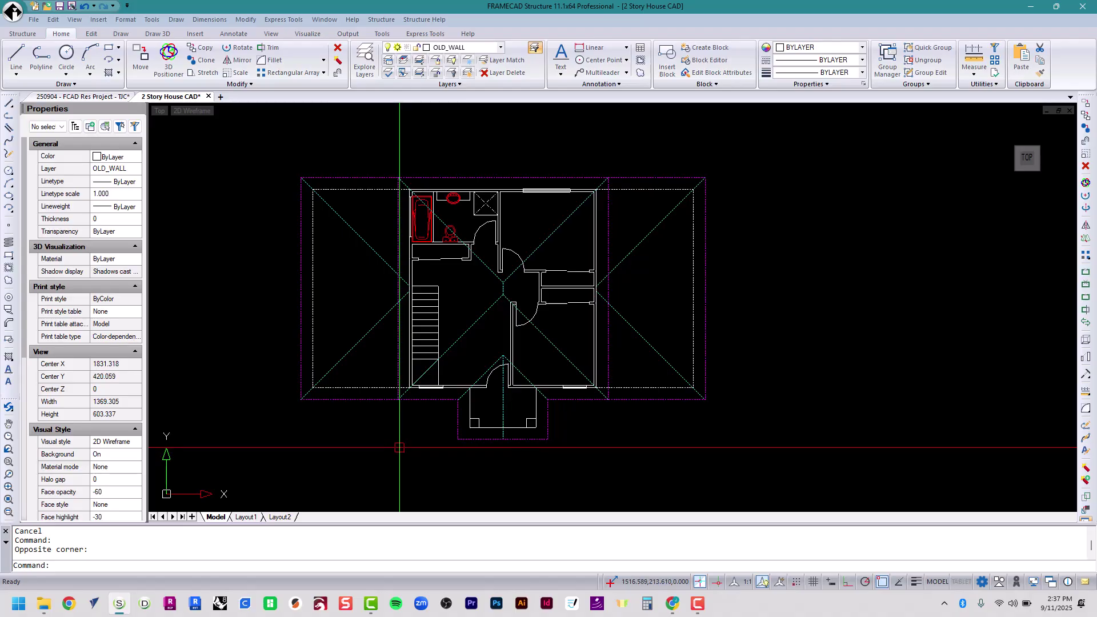
pyautogui.scroll(3, 437, 446)
pyautogui.click(418, 450)
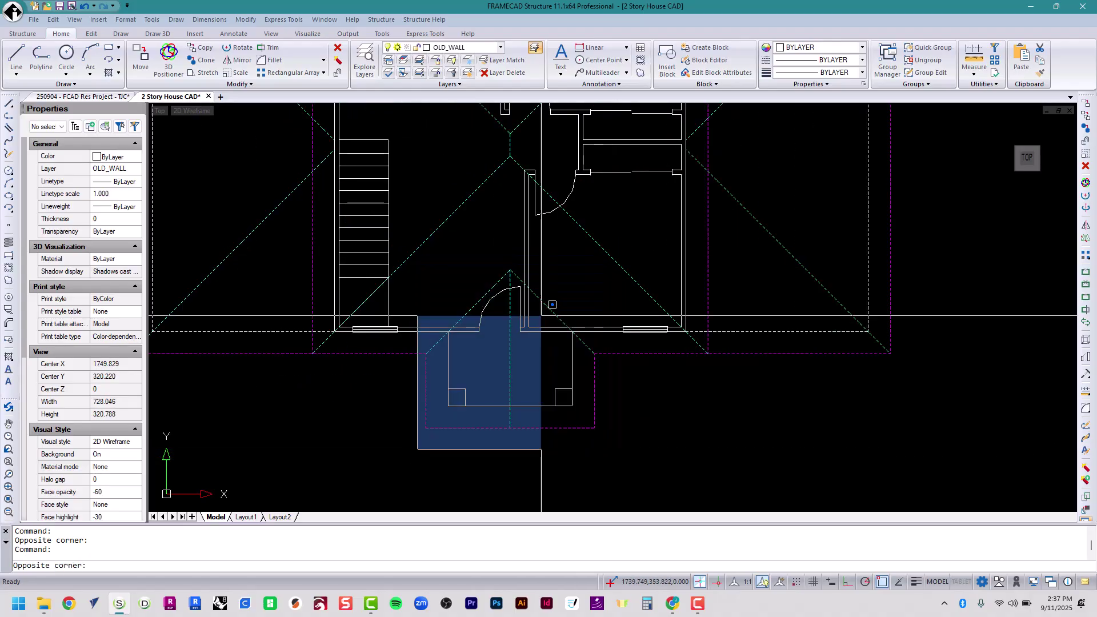
pyautogui.click(375, 471)
# - Examine the front elevation's roofs, windows and dashed floor and ceiling level lines
pyautogui.scroll(-4, 433, 404)
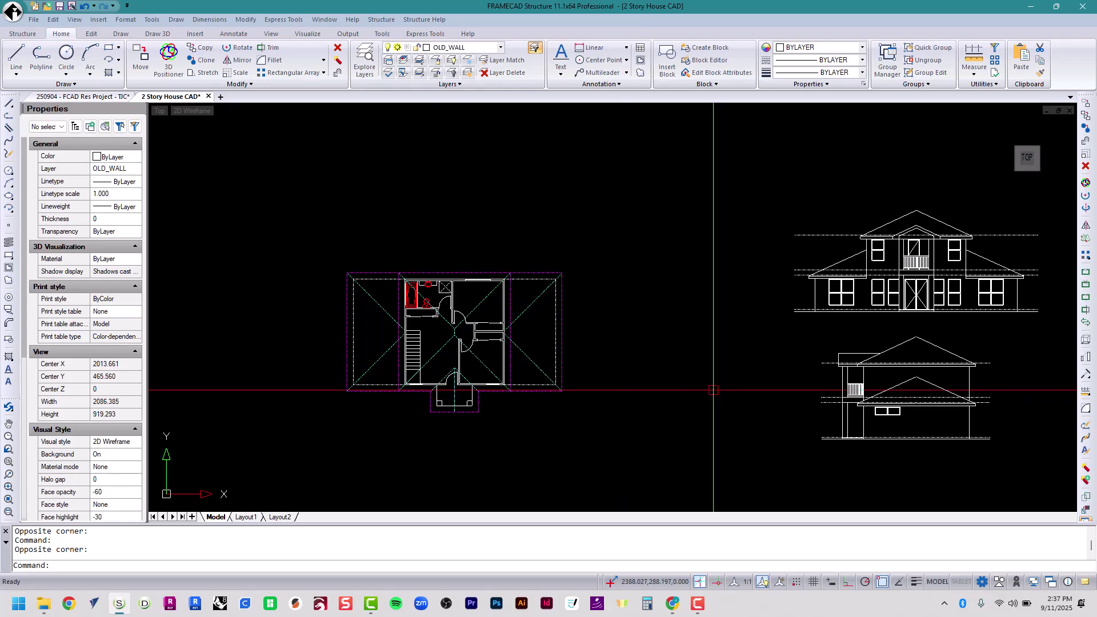
pyautogui.moveTo(714, 390); pyautogui.dragTo(355, 469, button='middle')
pyautogui.scroll(3, 492, 338)
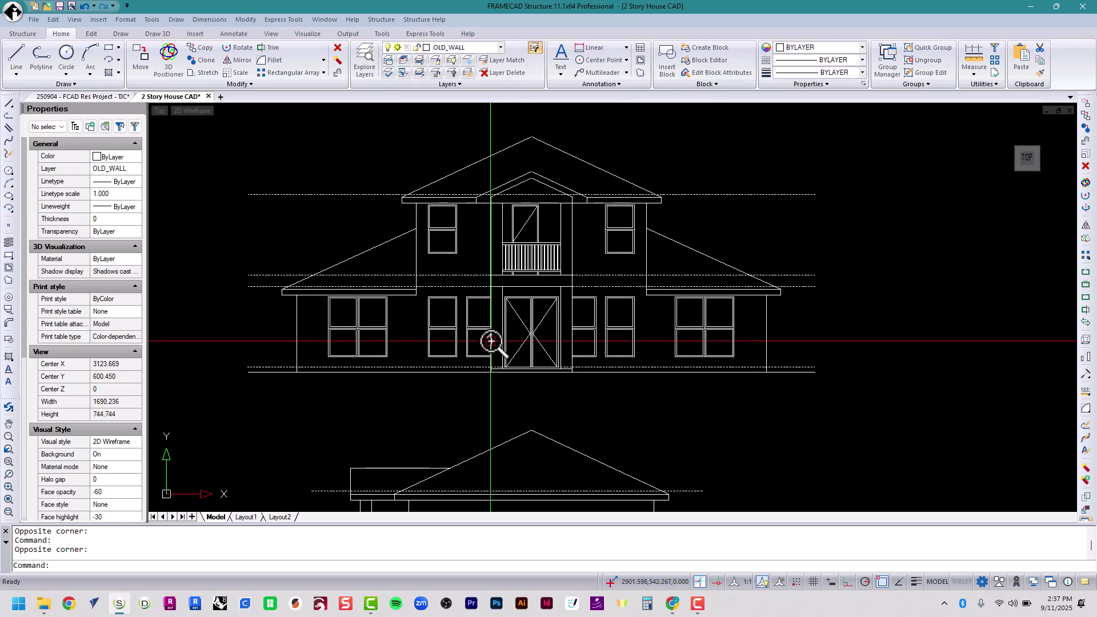
pyautogui.scroll(3, 492, 342)
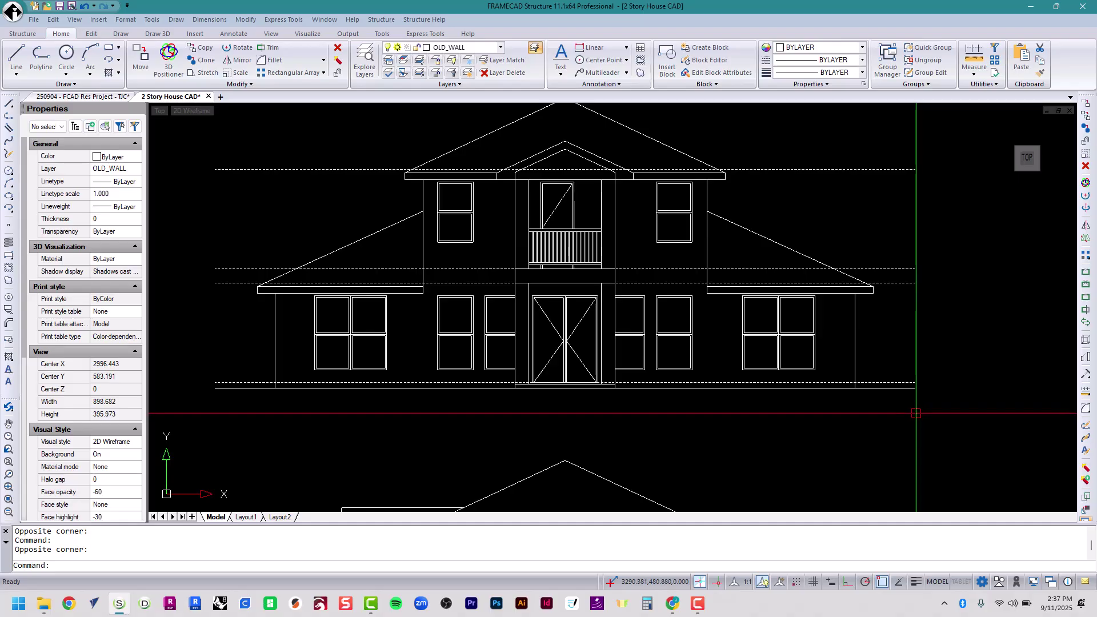
pyautogui.scroll(-3, 880, 417)
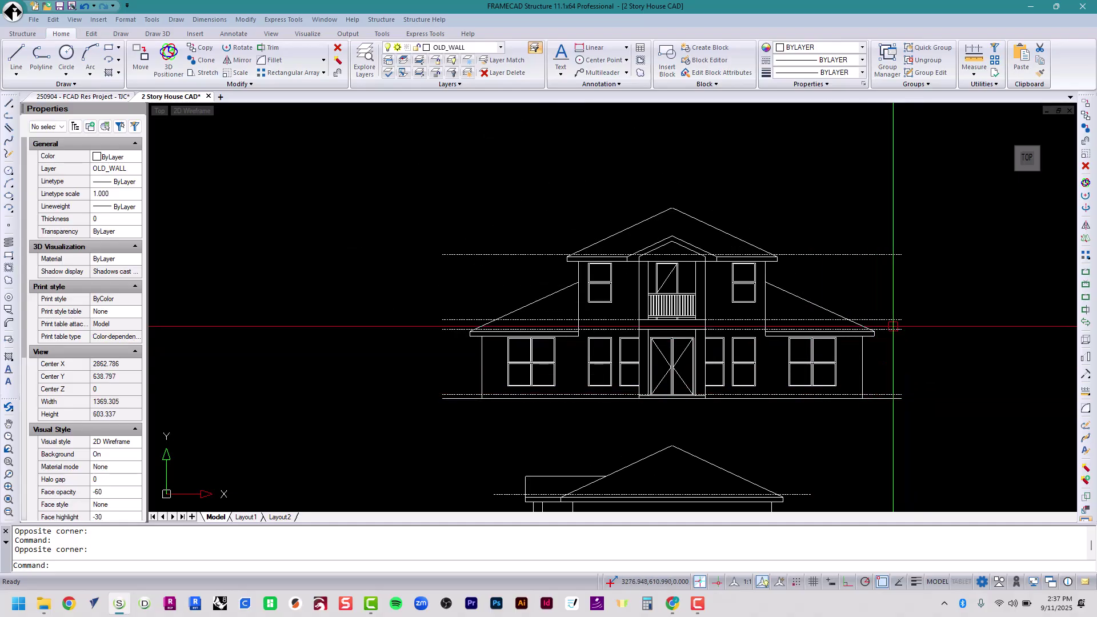
pyautogui.scroll(3, 889, 396)
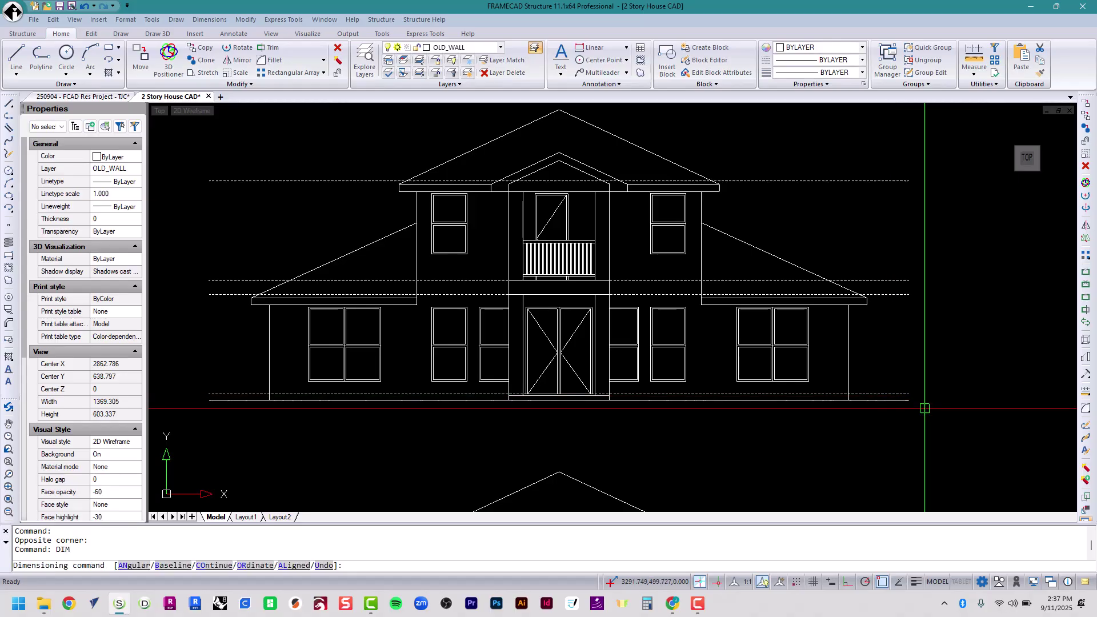
# - Add an aligned dimension between the ground floor and lower ceiling dashed level lines at the front elevation's right end, and inspect its text
pyautogui.click(292, 566)
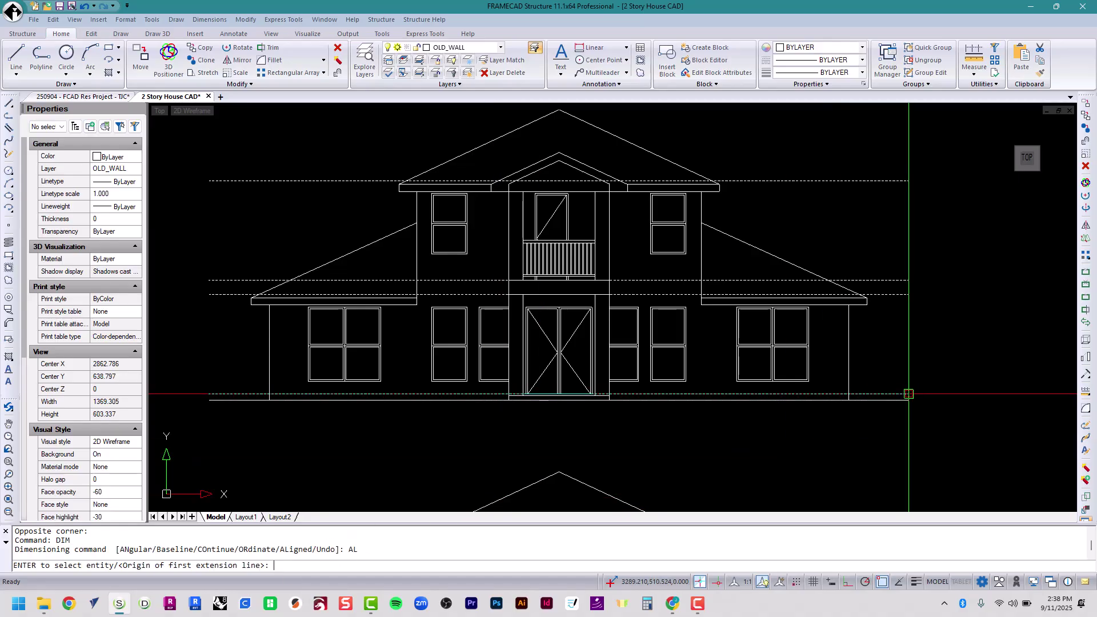
pyautogui.click(909, 393)
pyautogui.click(908, 295)
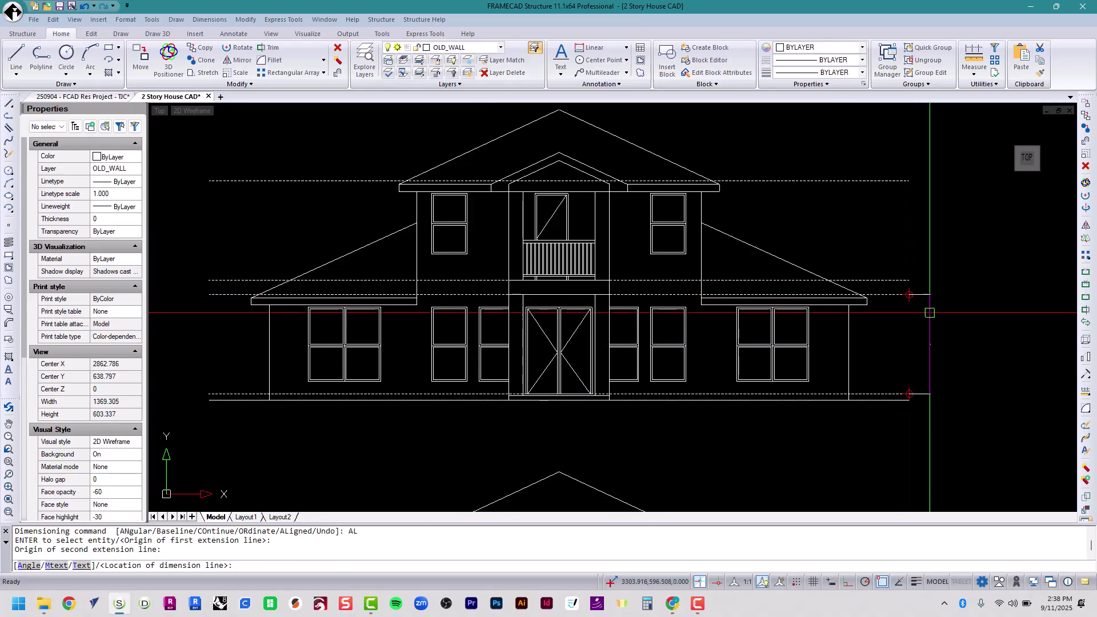
pyautogui.click(938, 320)
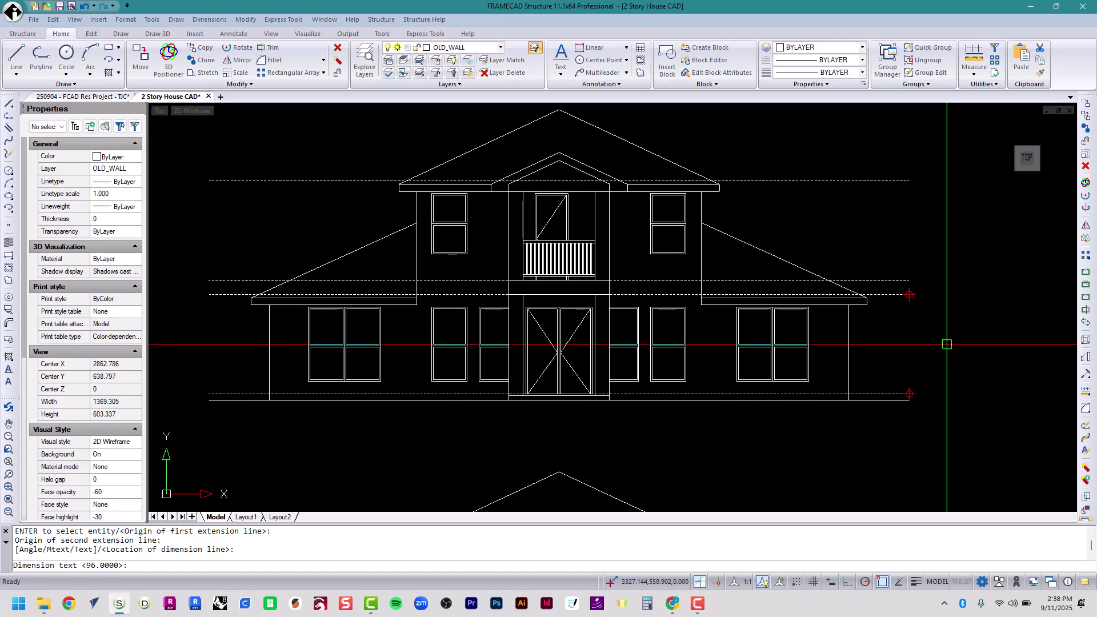
pyautogui.scroll(2, 943, 343)
pyautogui.press('Return')
pyautogui.scroll(5, 932, 343)
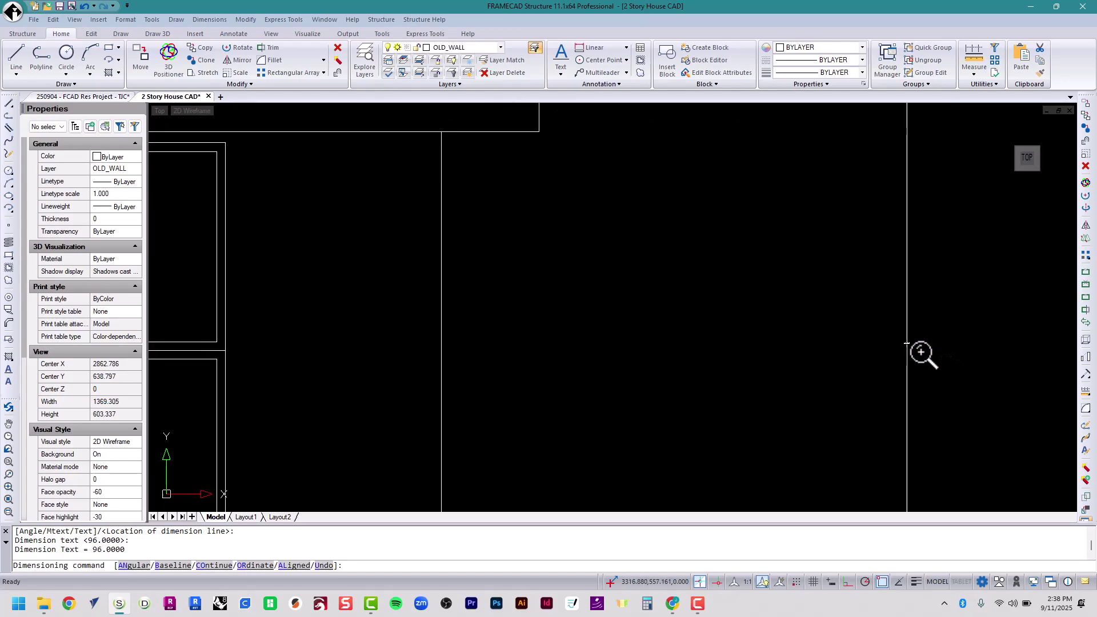
pyautogui.scroll(3, 914, 349)
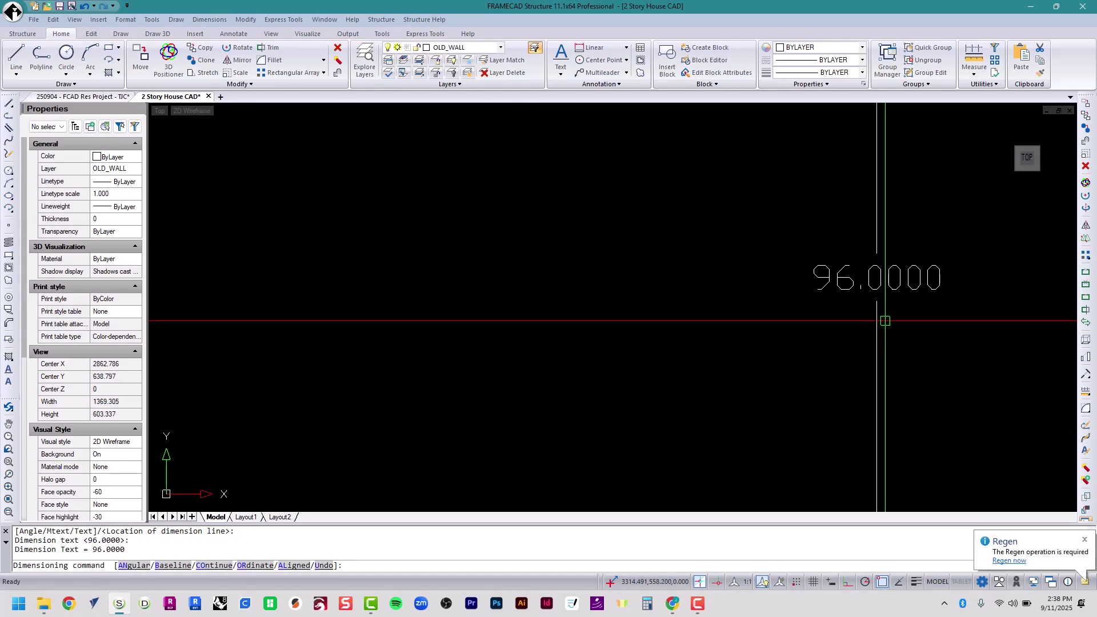
pyautogui.scroll(-4, 885, 325)
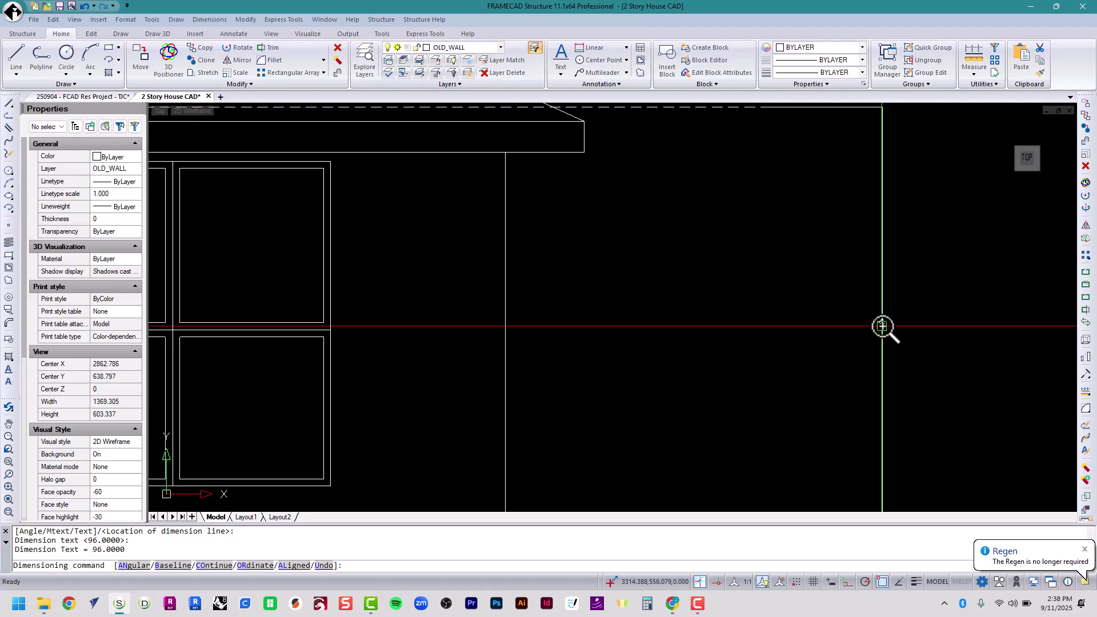
pyautogui.scroll(2, 882, 324)
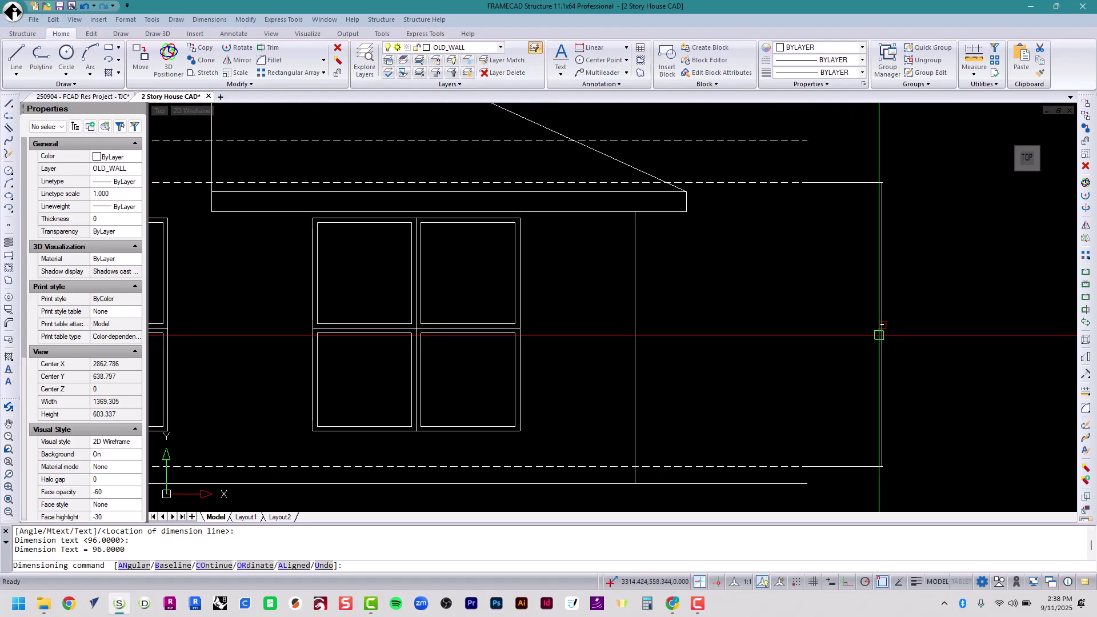
pyautogui.scroll(-3, 875, 340)
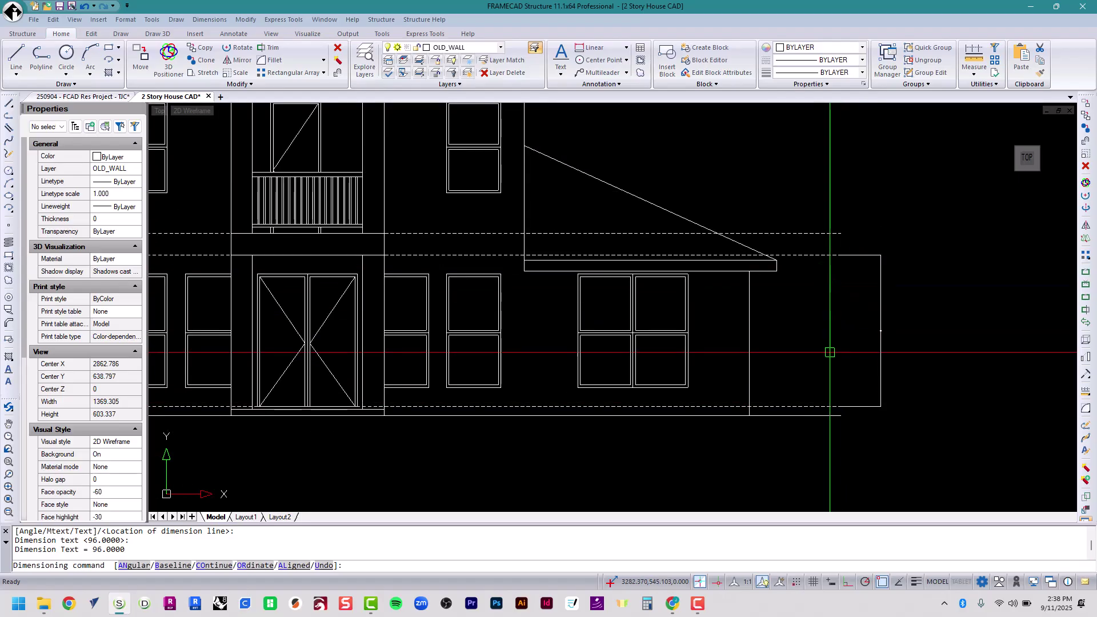
pyautogui.moveTo(813, 313); pyautogui.dragTo(860, 328, button='middle')
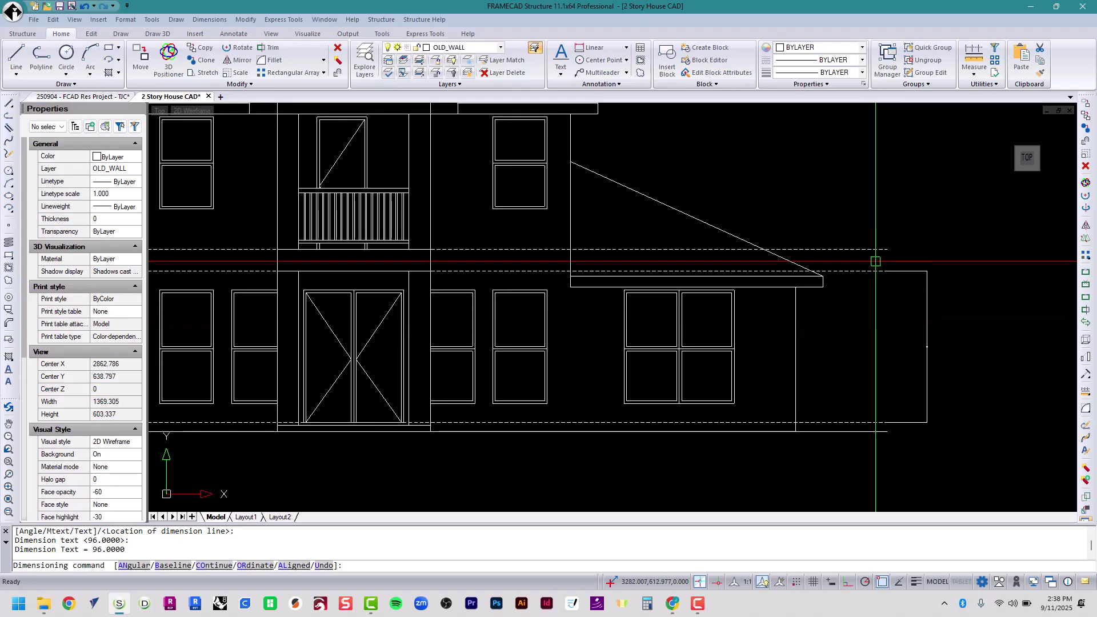
pyautogui.press('Escape')
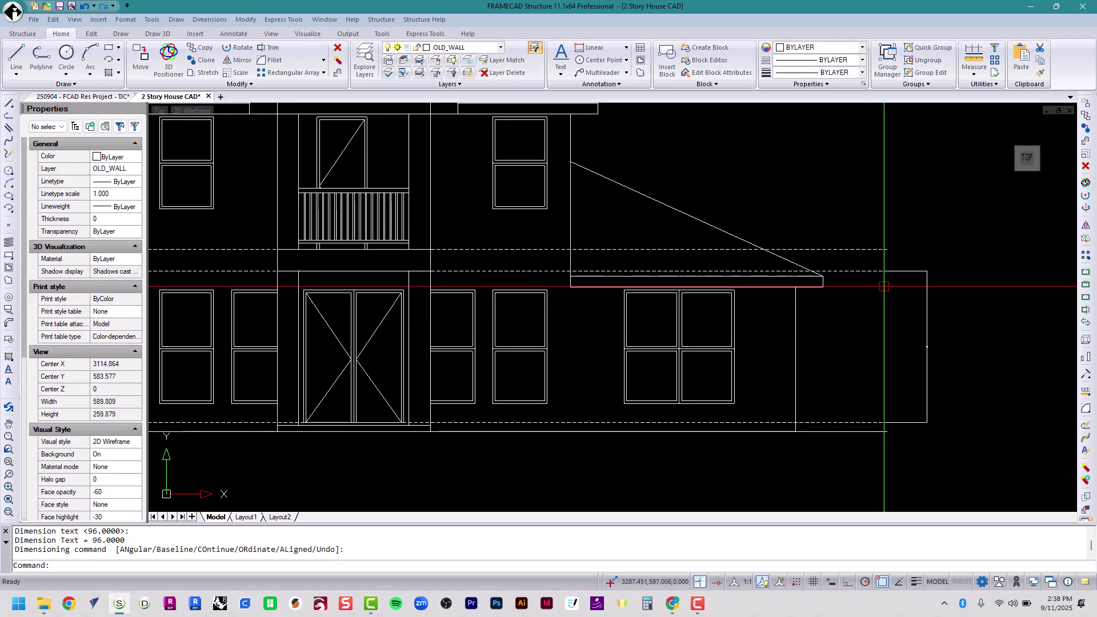
# - Add an aligned dimension from the lower ceiling level line to the second floor level line, in line with the first dimension
pyautogui.press('Return')
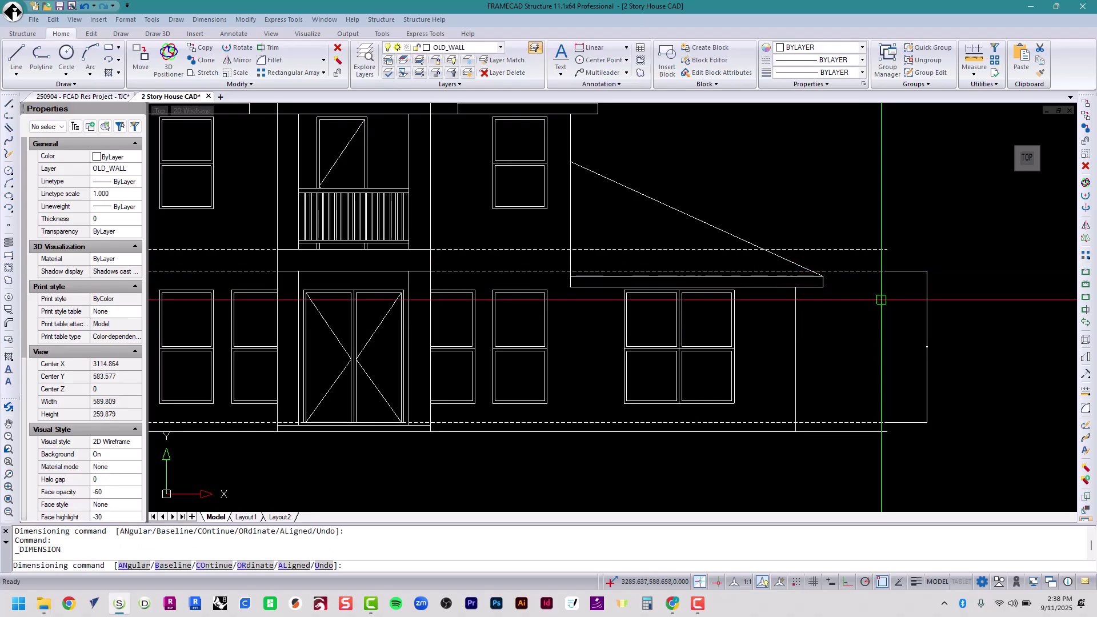
pyautogui.click(293, 566)
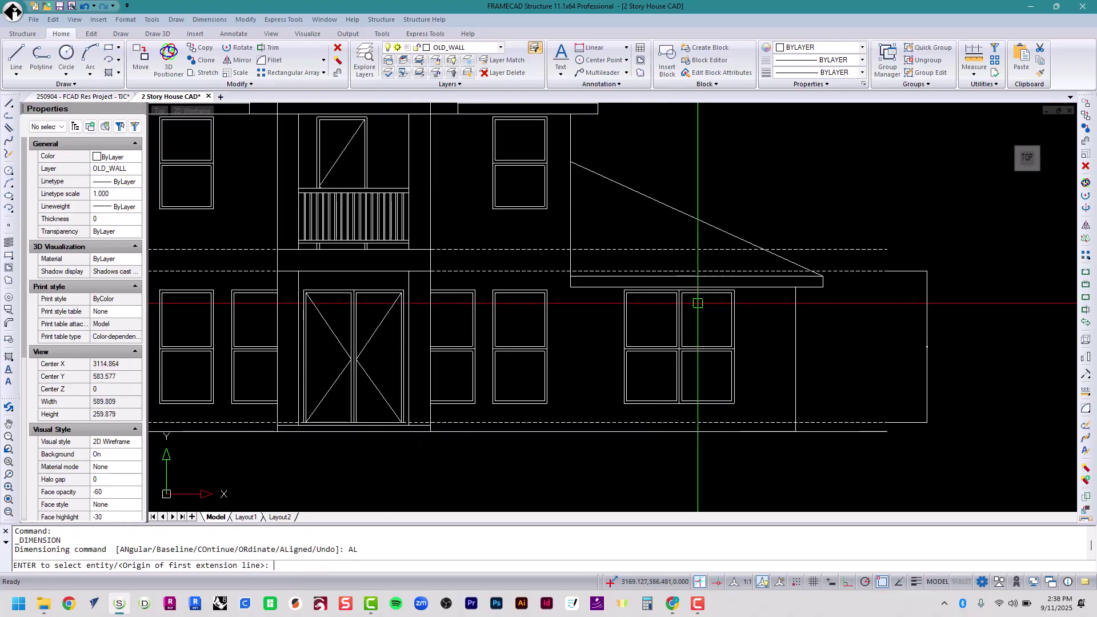
pyautogui.click(888, 271)
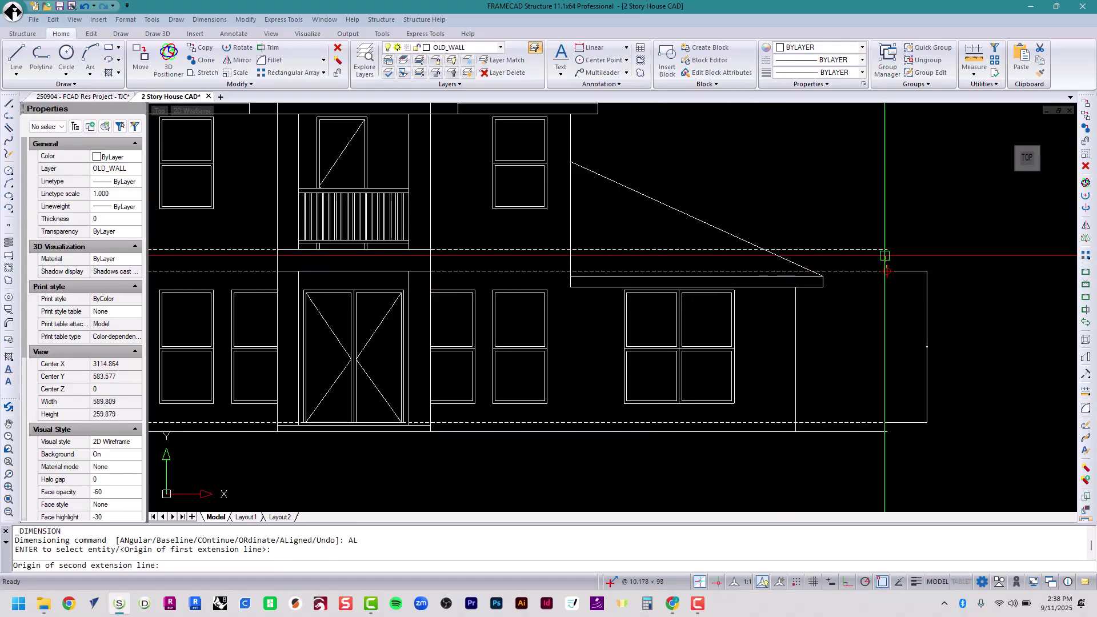
pyautogui.click(887, 249)
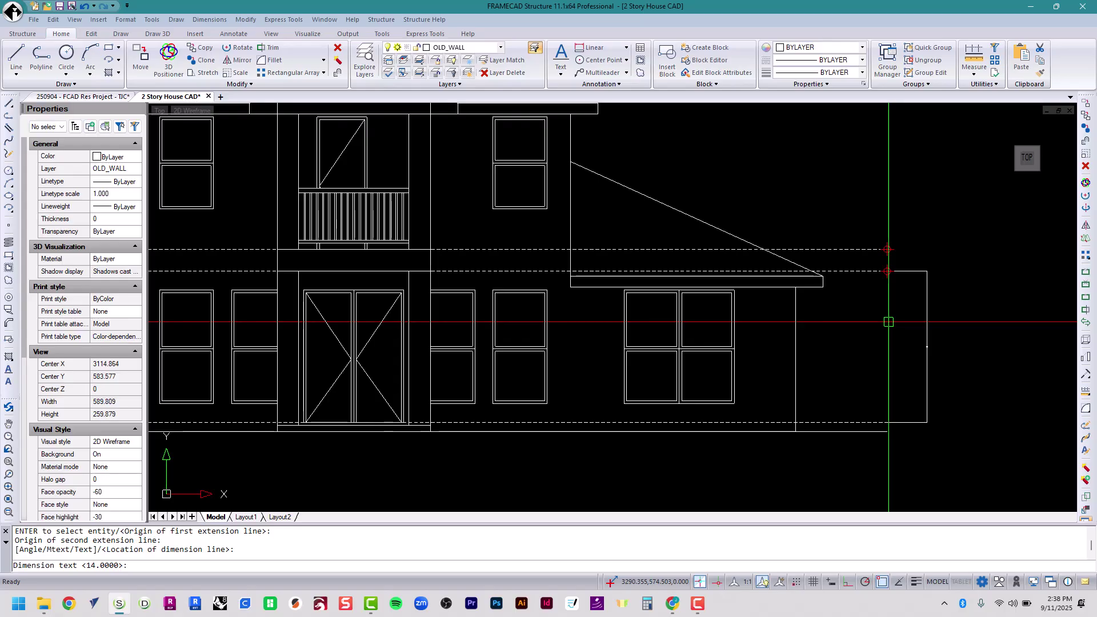
pyautogui.press('Return')
pyautogui.scroll(8, 874, 258)
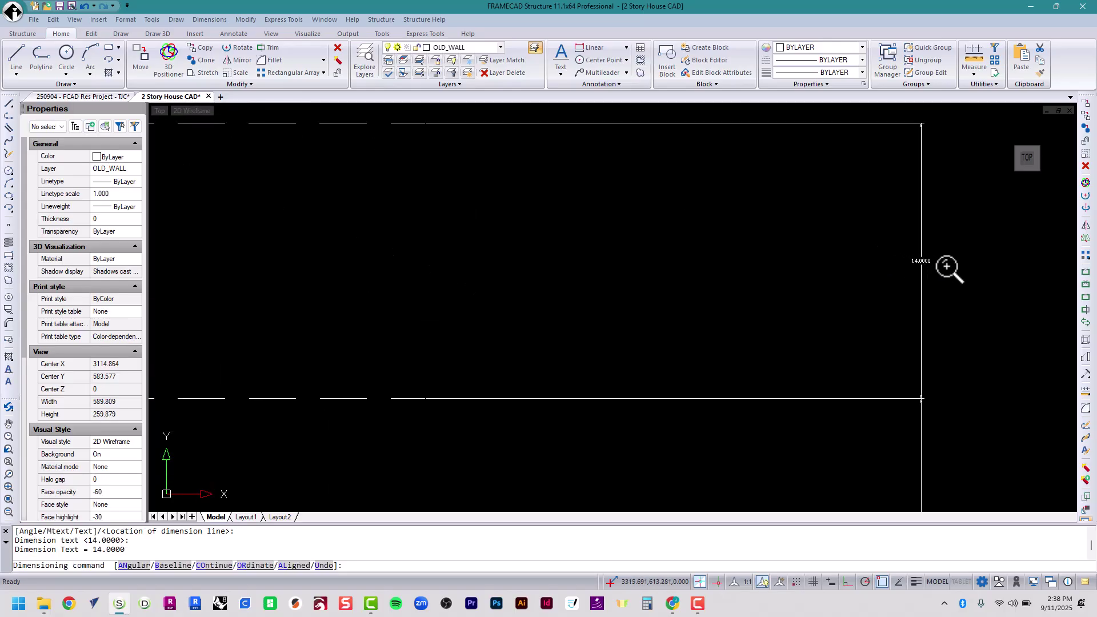
pyautogui.scroll(-8, 895, 270)
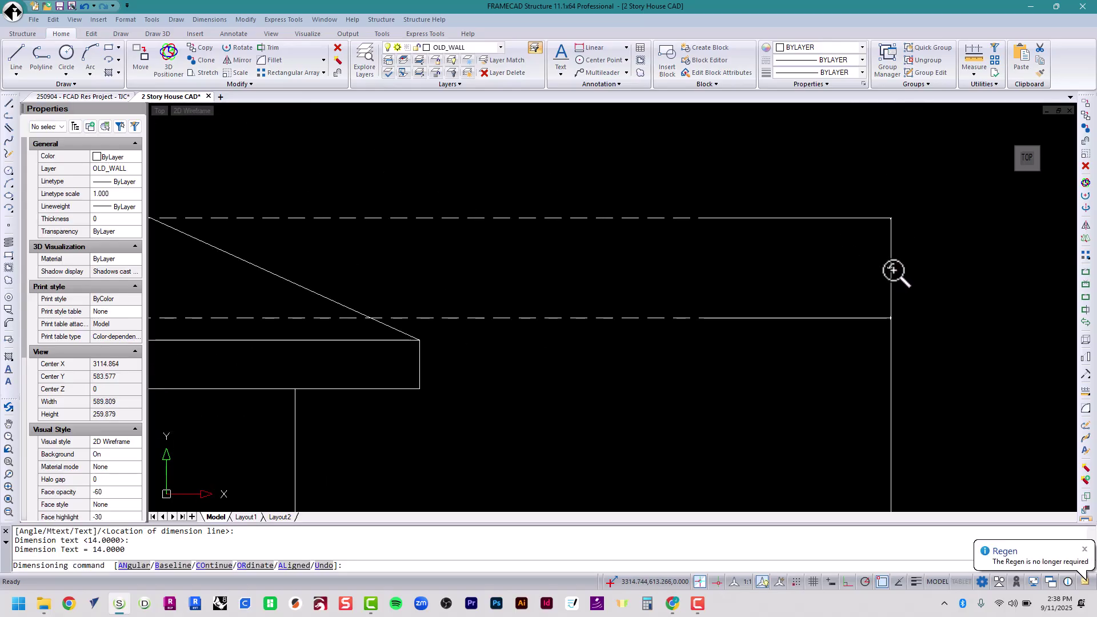
pyautogui.scroll(2, 875, 238)
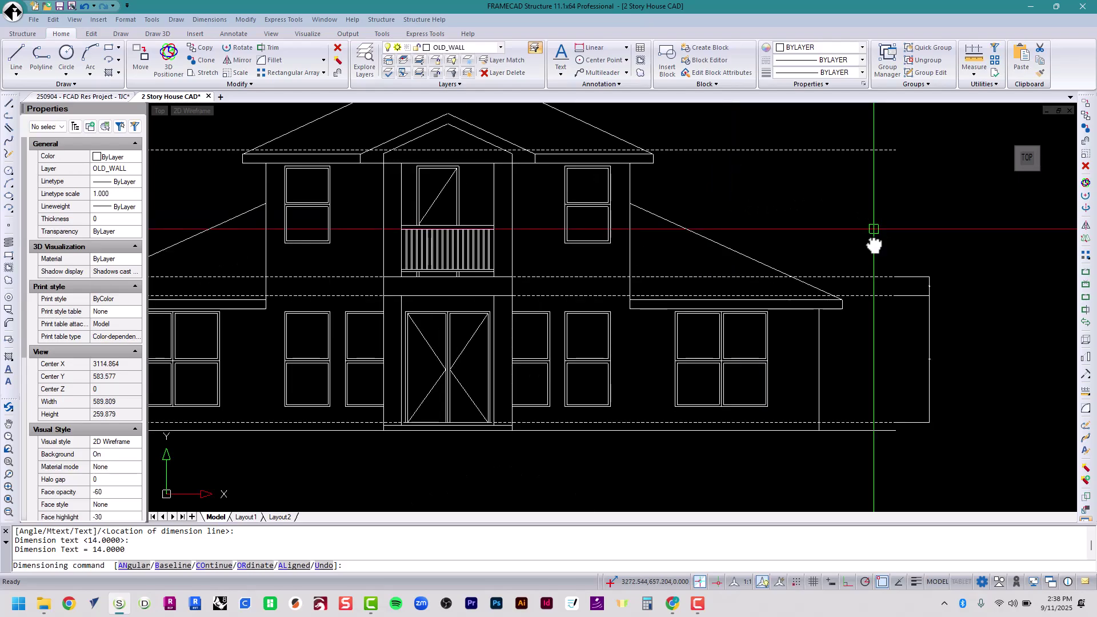
# - Continue the dimension chain from the second floor level line up to the upper ceiling level line and inspect its text
pyautogui.moveTo(876, 237); pyautogui.dragTo(763, 267, button='middle')
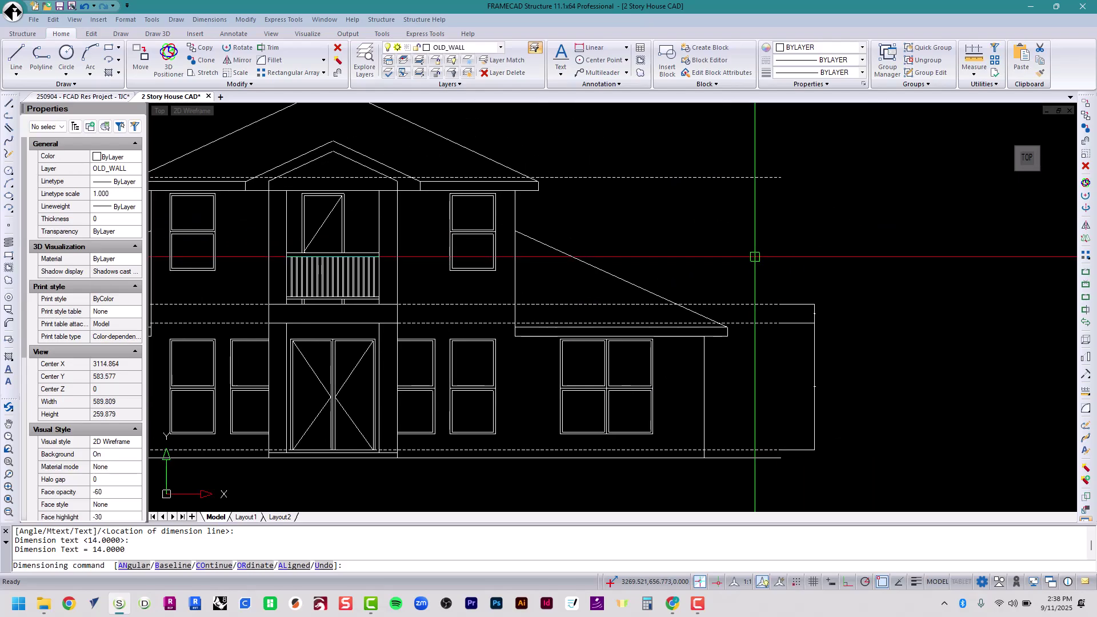
pyautogui.click(221, 566)
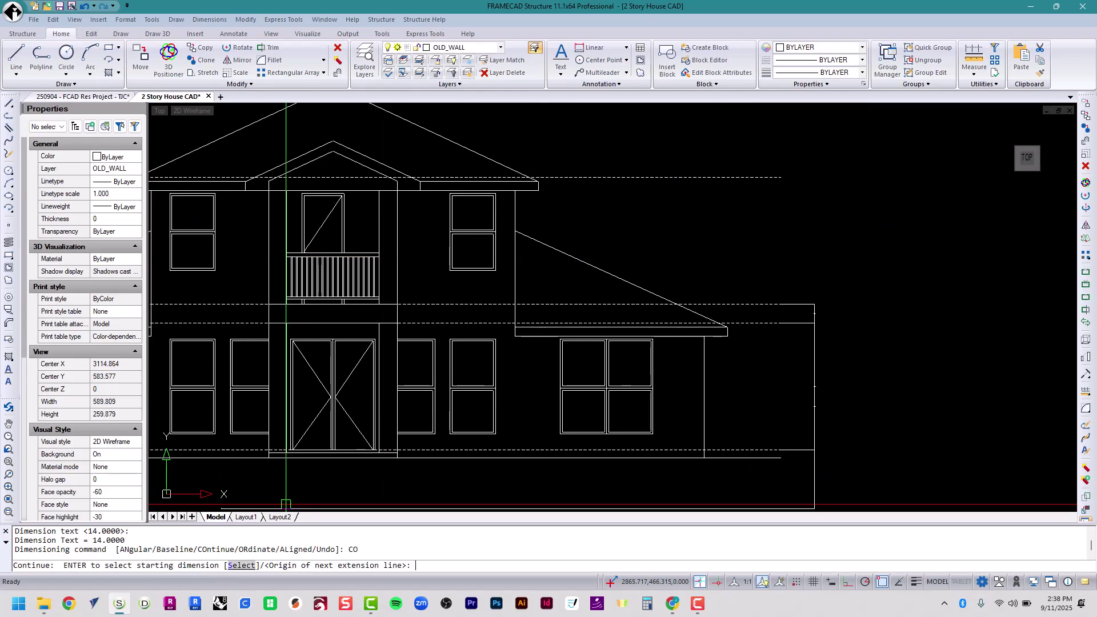
pyautogui.click(781, 178)
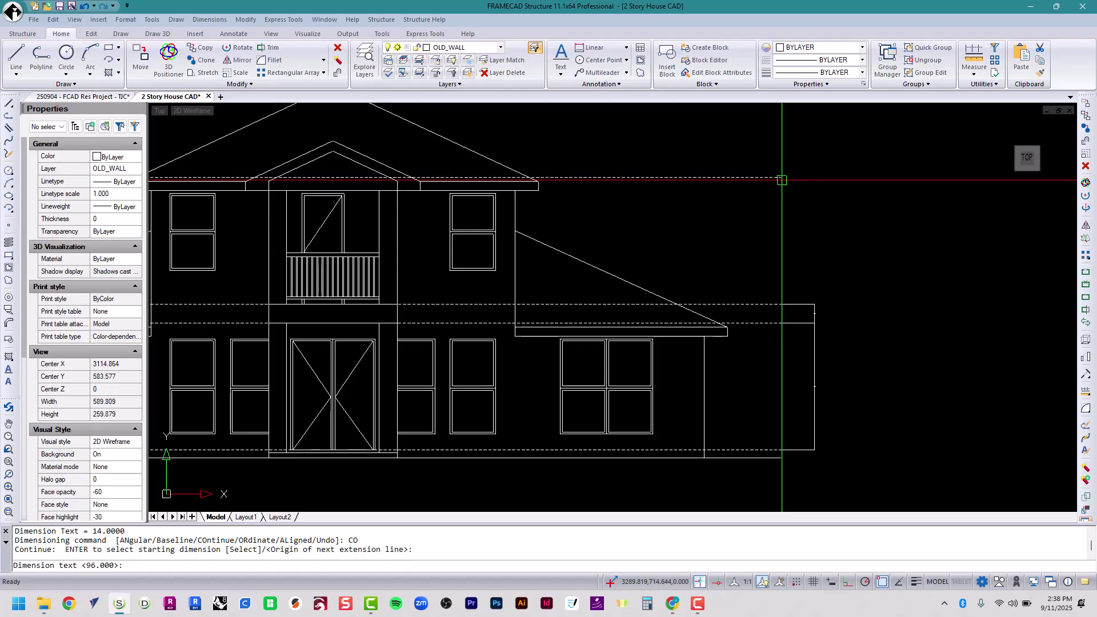
pyautogui.press('Escape')
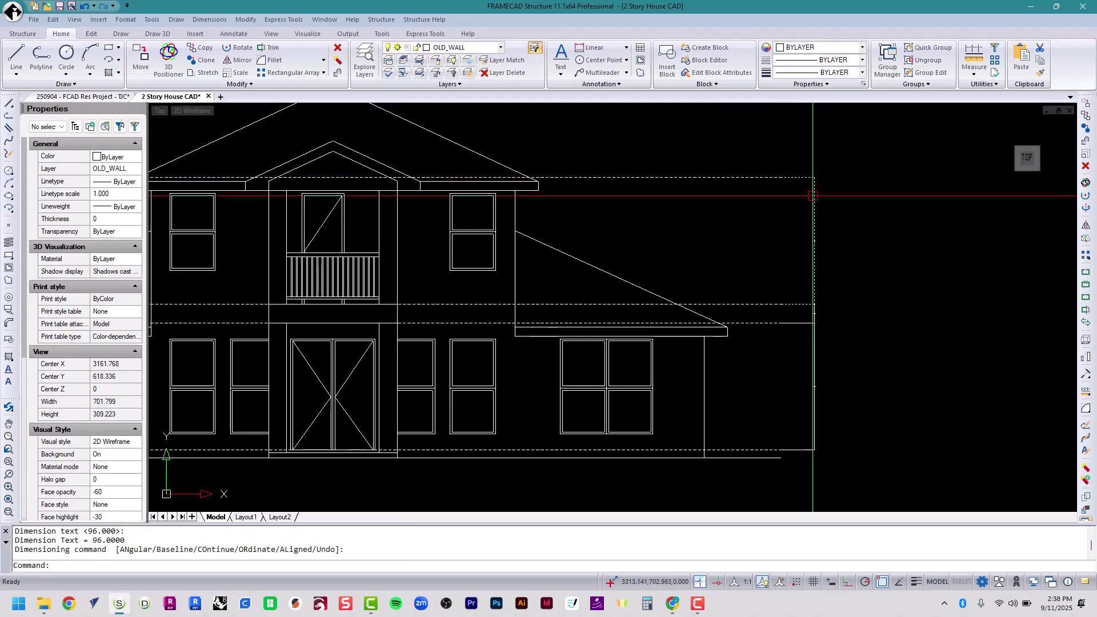
pyautogui.scroll(-1, 792, 262)
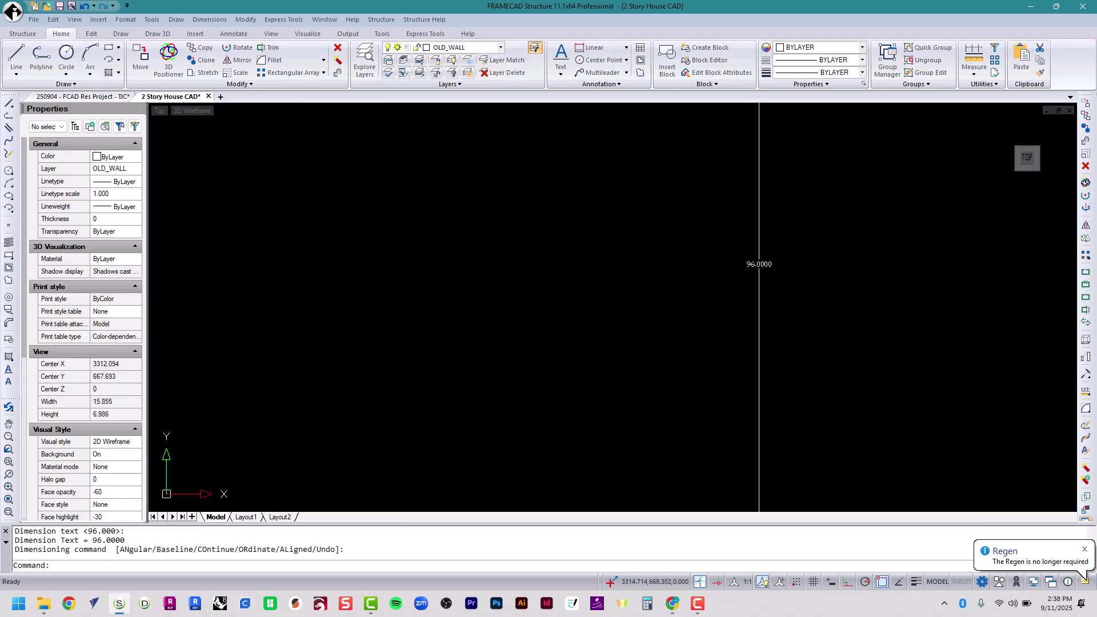
pyautogui.scroll(-5, 764, 268)
pyautogui.moveTo(765, 268); pyautogui.dragTo(860, 343, button='middle')
pyautogui.scroll(-2, 860, 343)
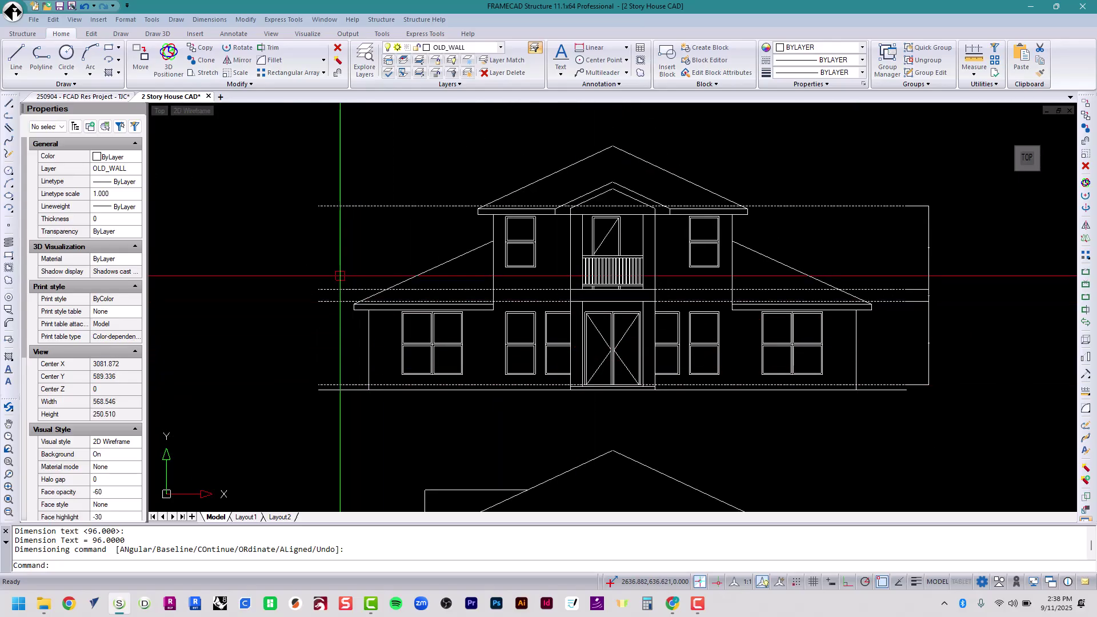
# - Examine the side elevation's roofs, balcony and level lines, and the overall arrangement of plans and elevations
pyautogui.click(312, 270)
pyautogui.click(315, 272)
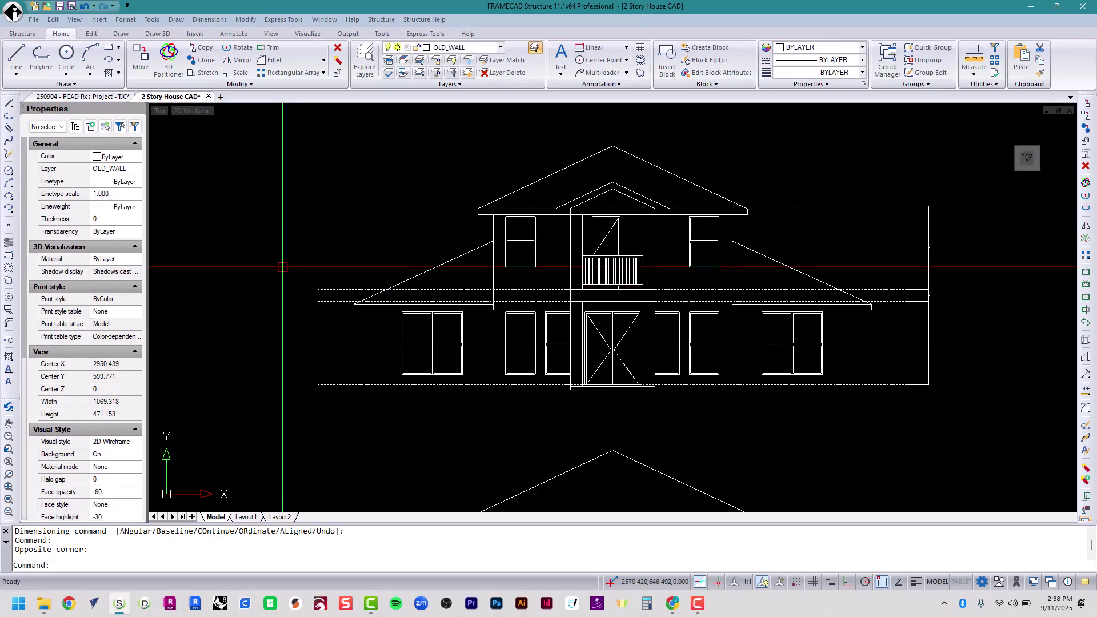
pyautogui.scroll(-3, 371, 343)
pyautogui.moveTo(371, 343); pyautogui.dragTo(470, 399, button='middle')
pyautogui.scroll(2, 492, 413)
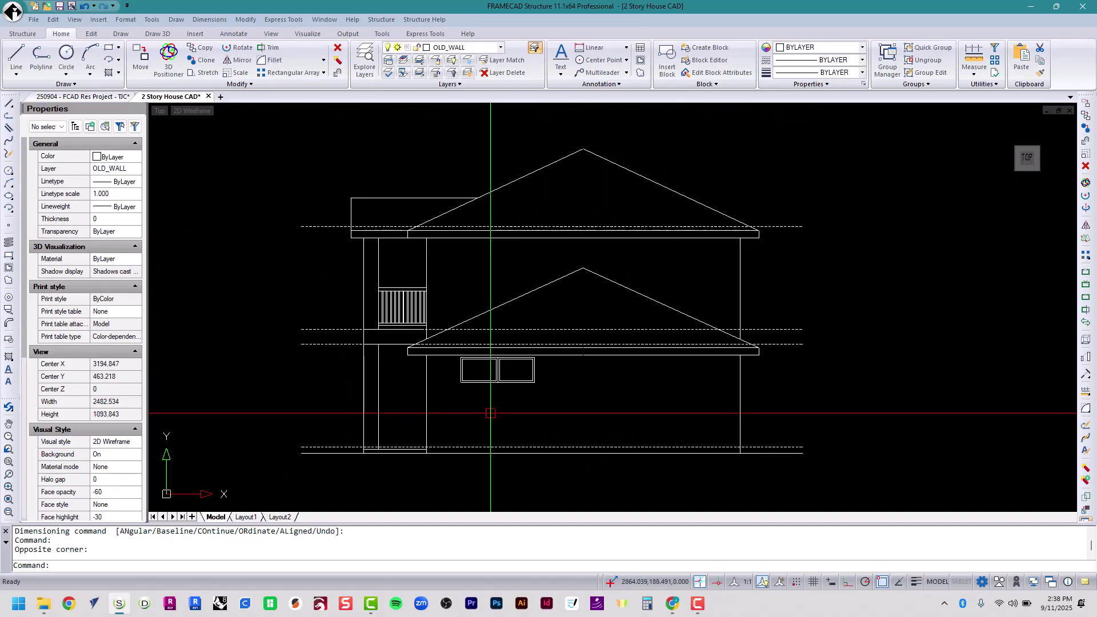
pyautogui.scroll(-1, 649, 386)
pyautogui.scroll(-5, 649, 386)
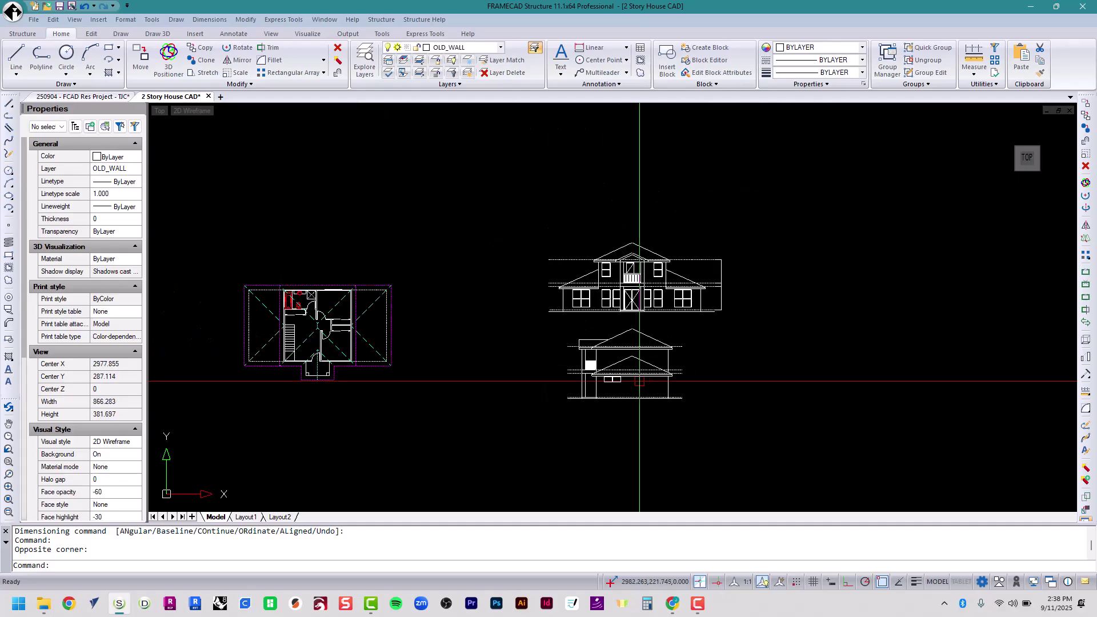
pyautogui.press('Escape')
pyautogui.press('Escape')
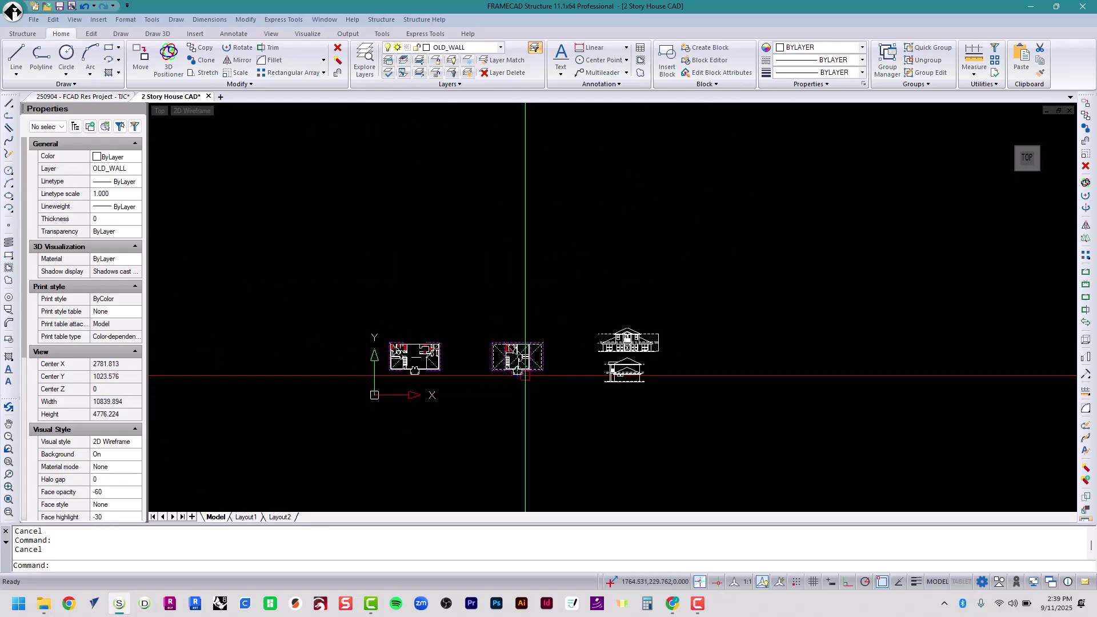
# - Select the entire ground floor plan, including its lower roof outlines and porch, and copy it to the clipboard
pyautogui.scroll(5, 377, 378)
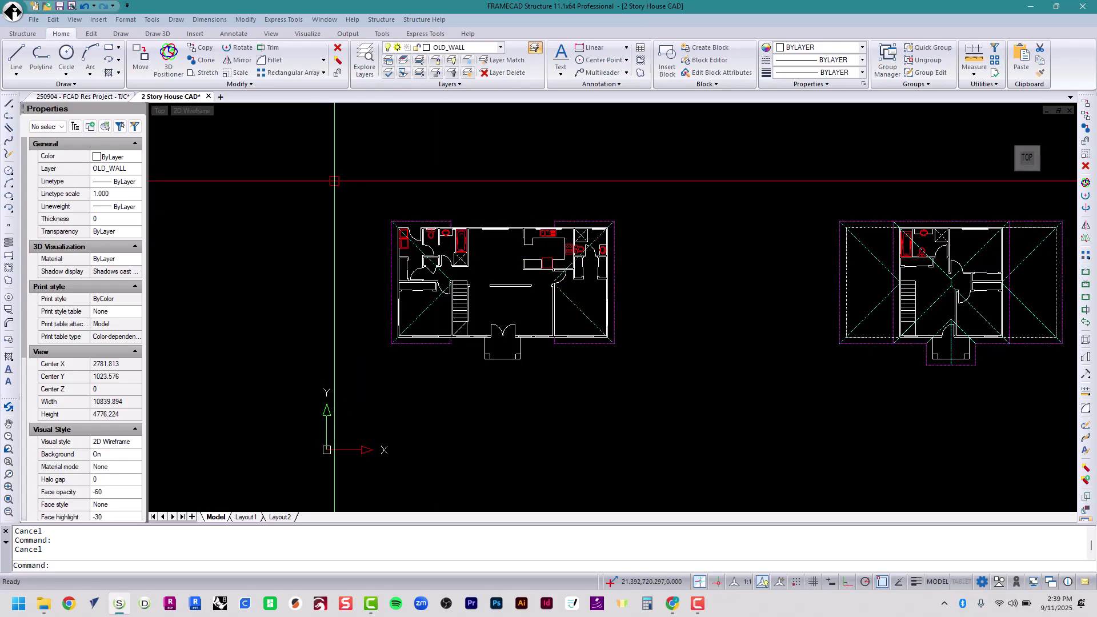
pyautogui.click(334, 181)
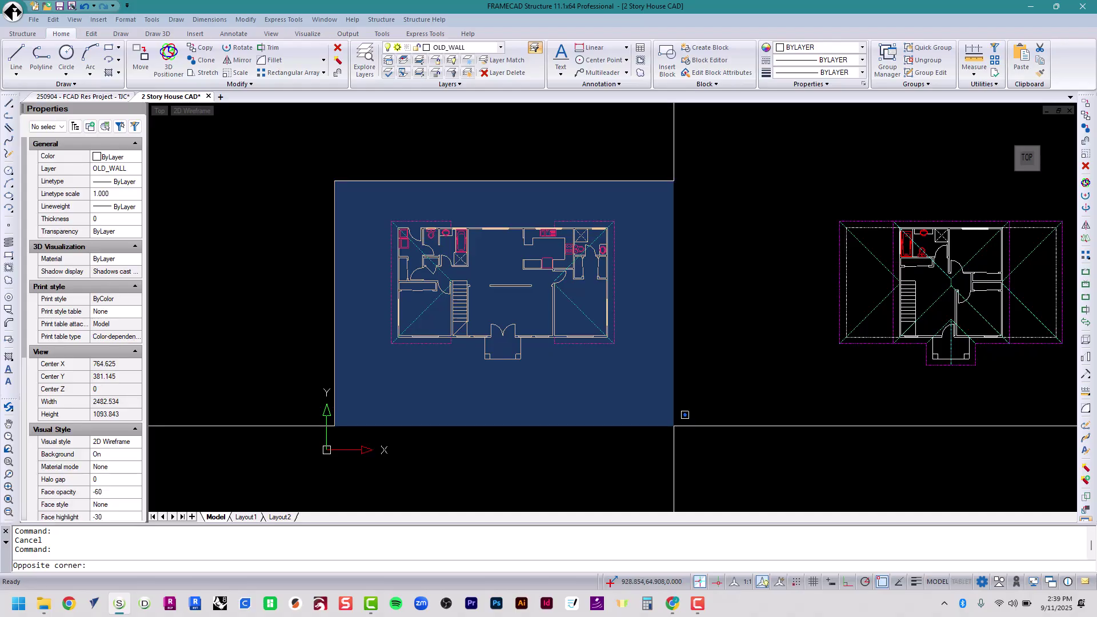
pyautogui.click(675, 423)
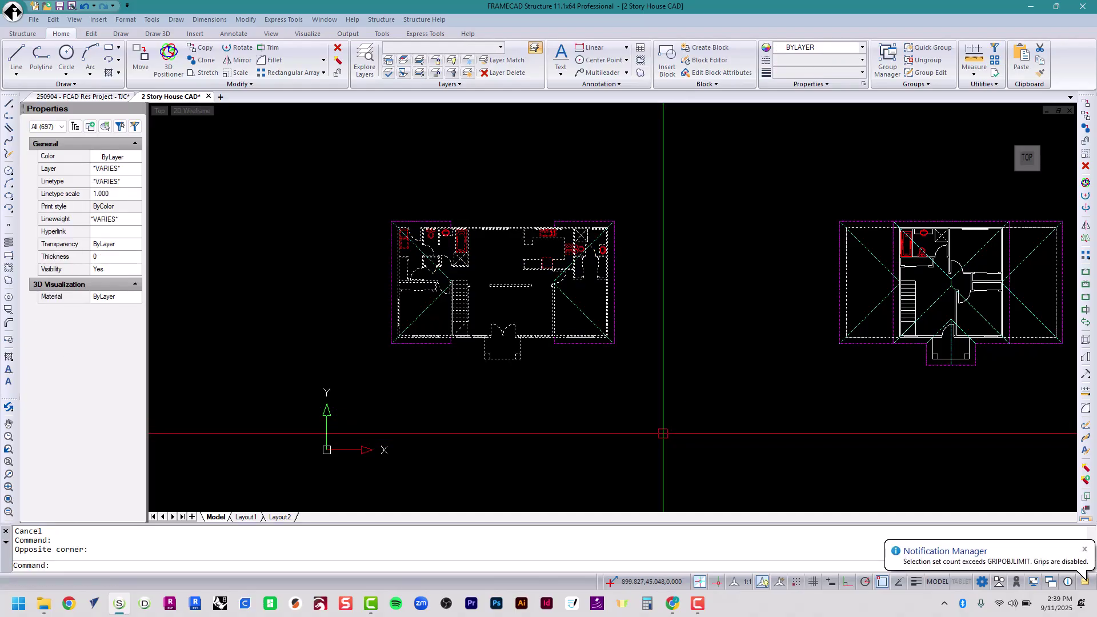
pyautogui.hotkey('ctrl', 'c')
pyautogui.click(699, 603)
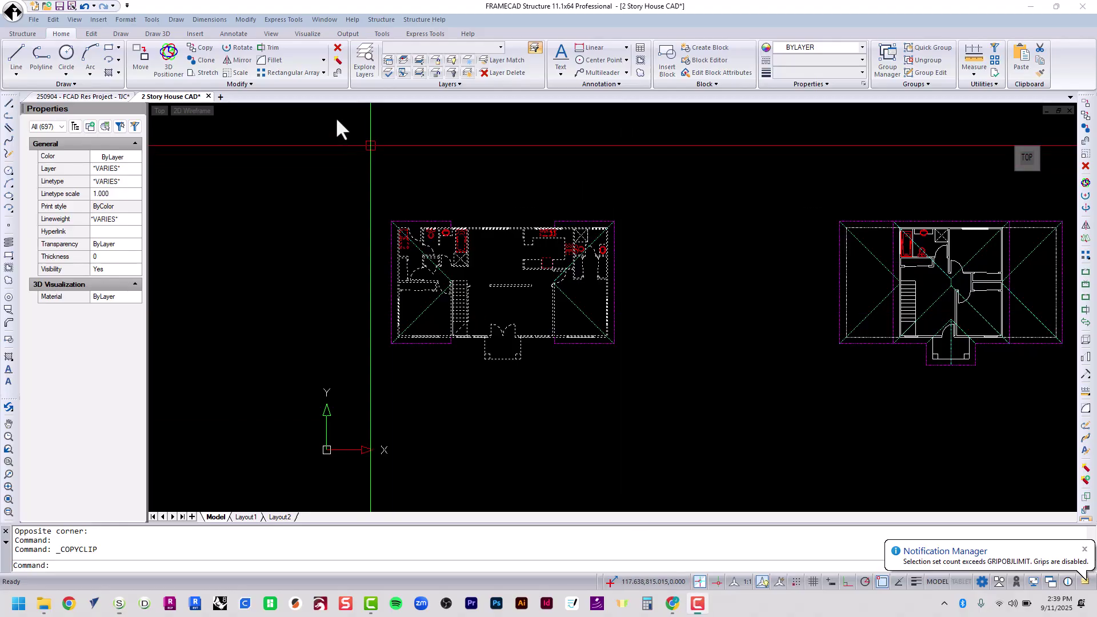
pyautogui.moveTo(314, 273)
pyautogui.mouseDown(button='middle')
pyautogui.moveTo(341, 291)
pyautogui.moveTo(438, 291)
pyautogui.mouseUp(button='middle')
pyautogui.scroll(-3, 437, 291)
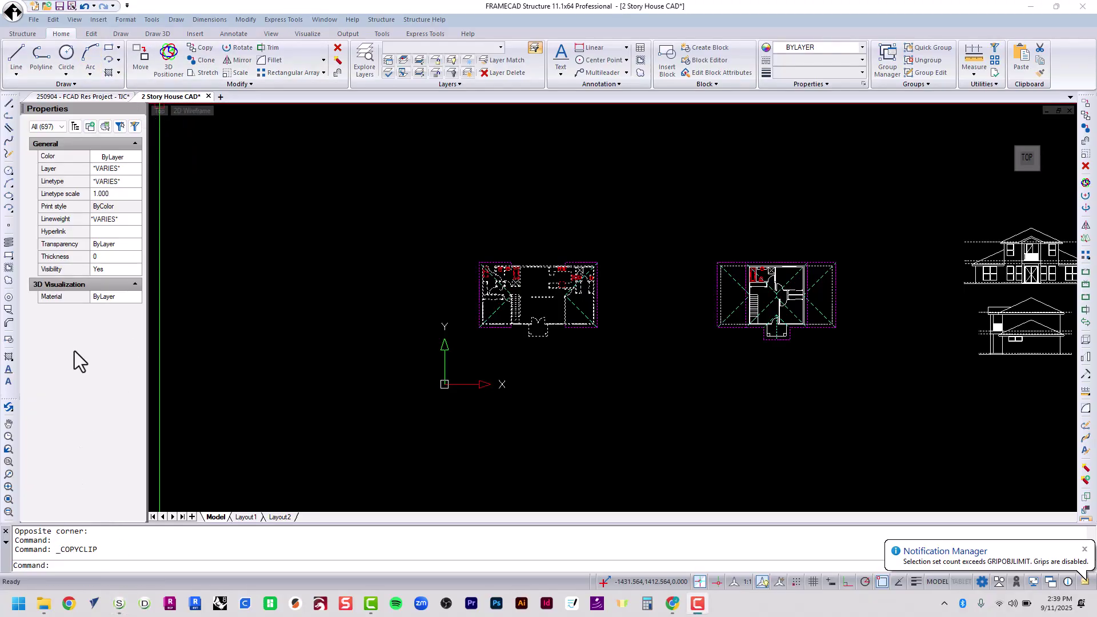
# - Paste the copied ground floor plan into the FCAD Res Project drawing, in the empty space left of the title-block sheets
pyautogui.click(87, 98)
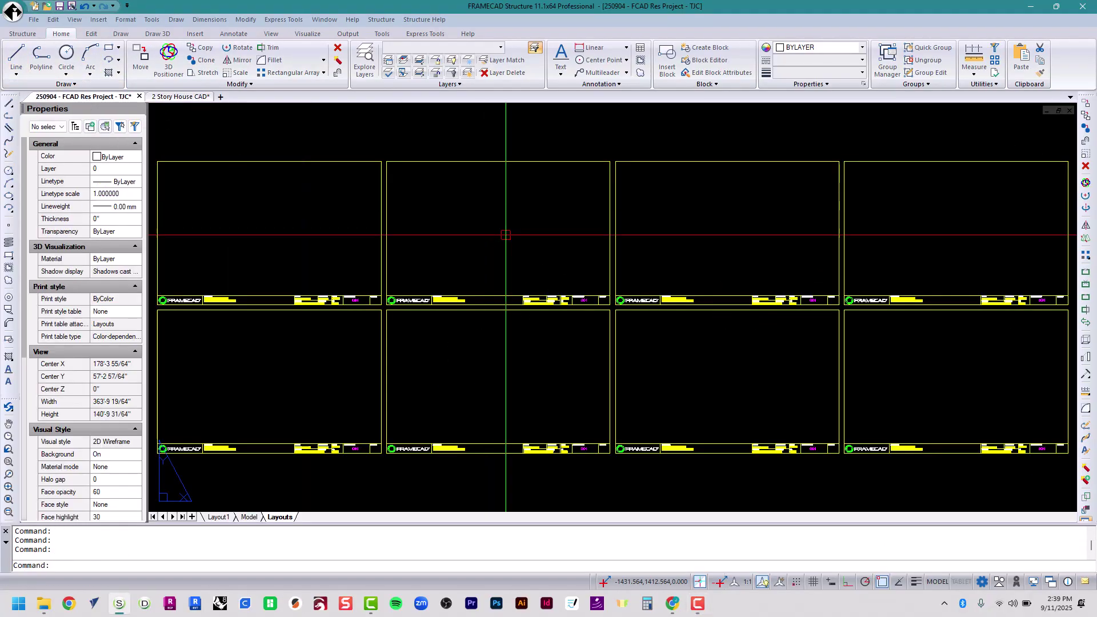
pyautogui.scroll(-3, 380, 307)
pyautogui.moveTo(380, 307); pyautogui.dragTo(558, 191, button='middle')
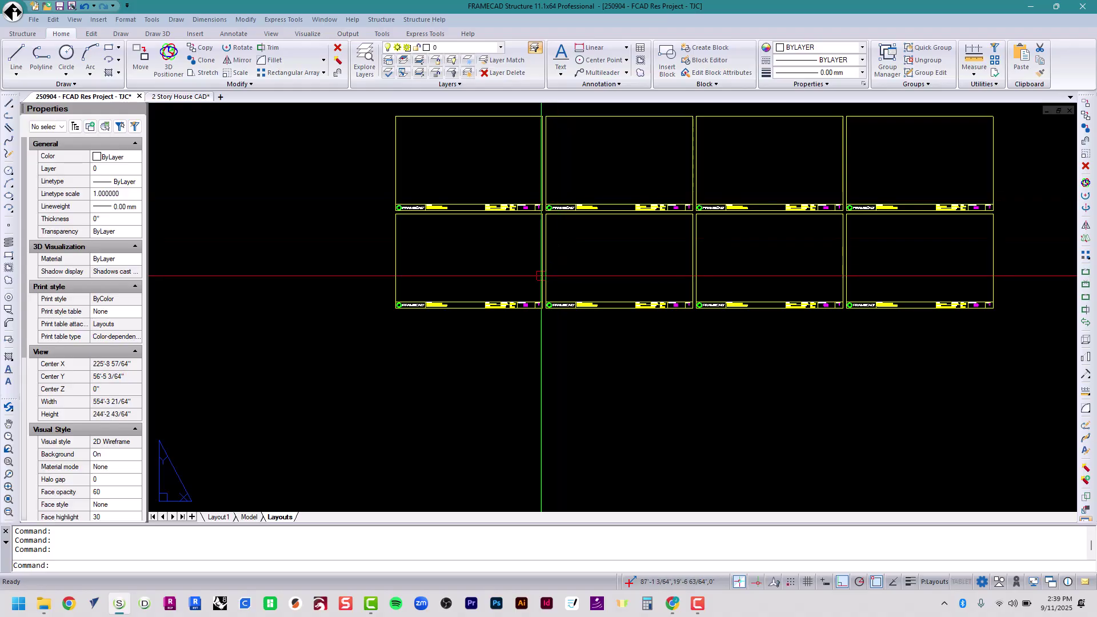
pyautogui.hotkey('ctrl', 'v')
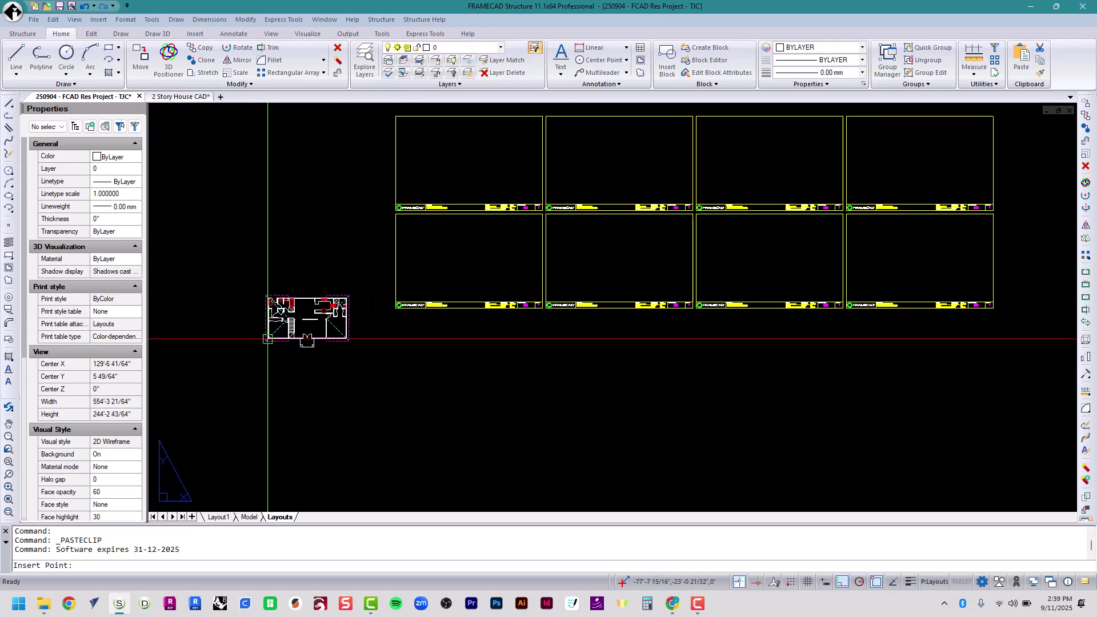
pyautogui.click(252, 307)
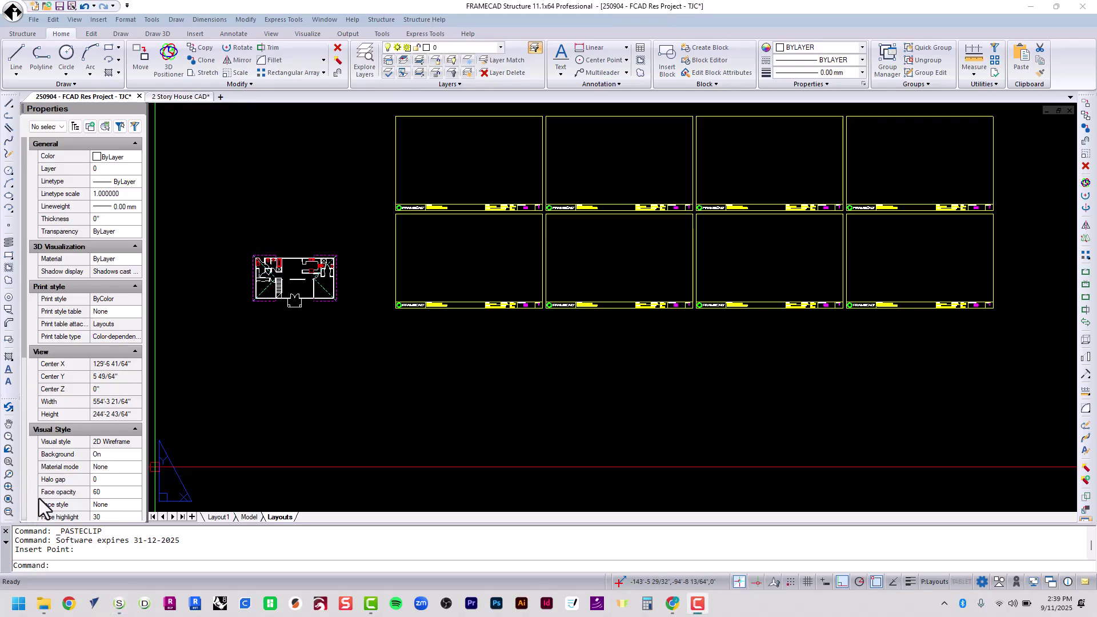
pyautogui.scroll(6, 280, 286)
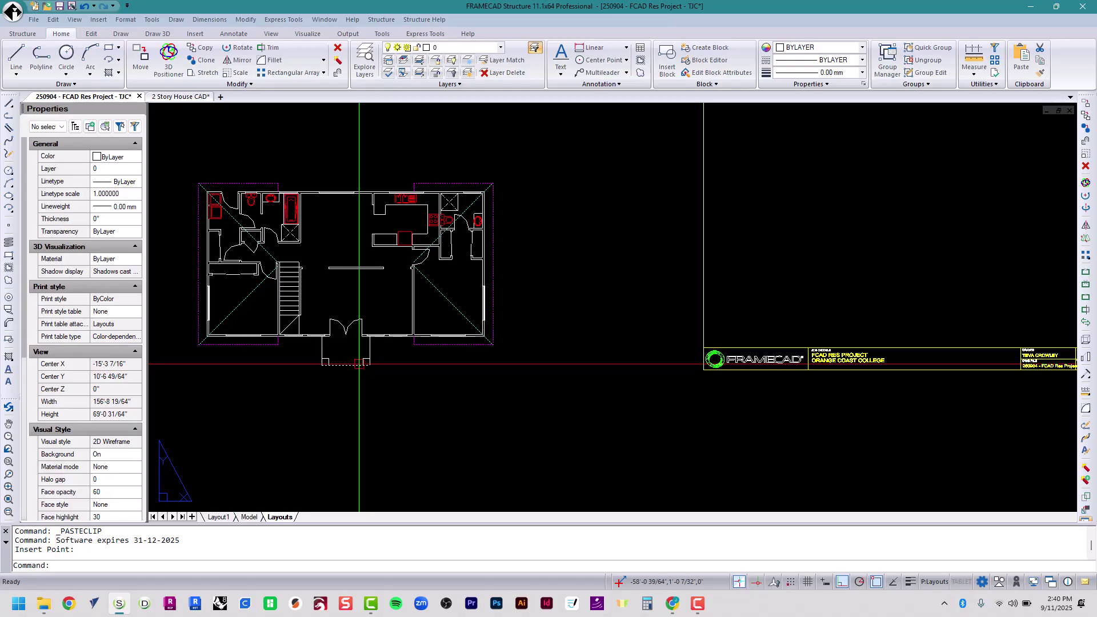
# - In the 2 Story House CAD drawing, select the entire upper floor plan with its roof outlines and copy it to the clipboard
pyautogui.click(183, 96)
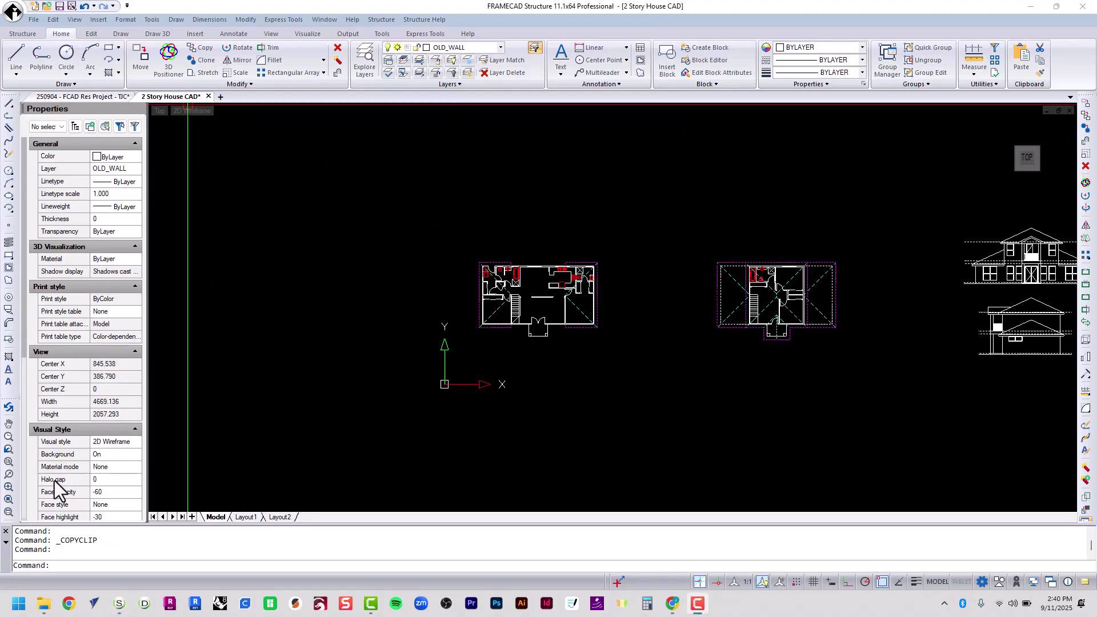
pyautogui.moveTo(588, 367); pyautogui.dragTo(380, 351, button='middle')
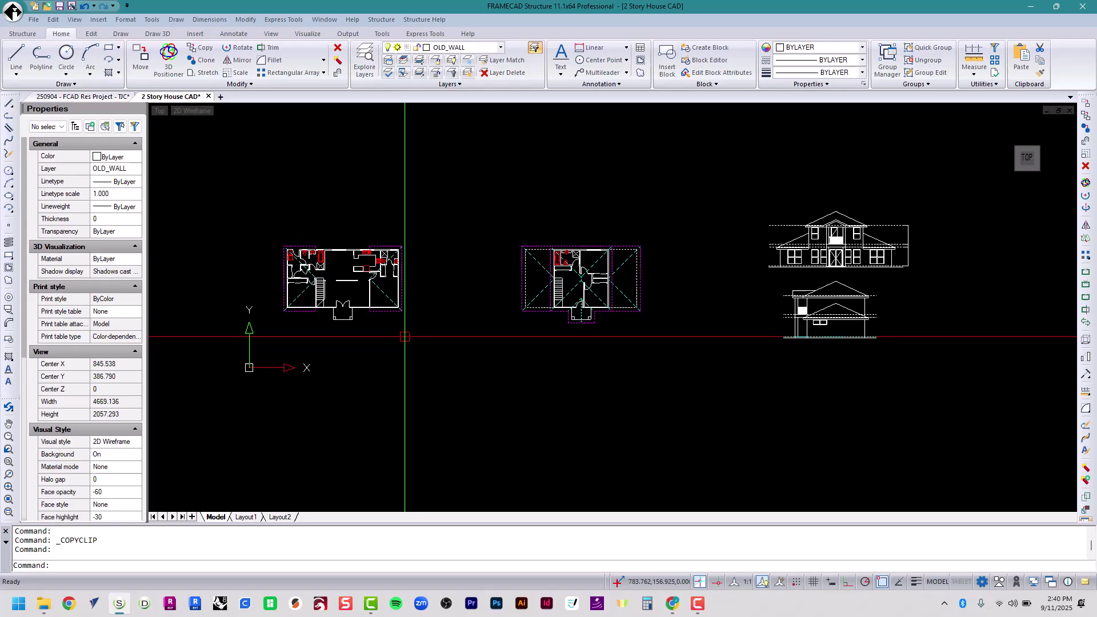
pyautogui.click(484, 210)
pyautogui.click(723, 418)
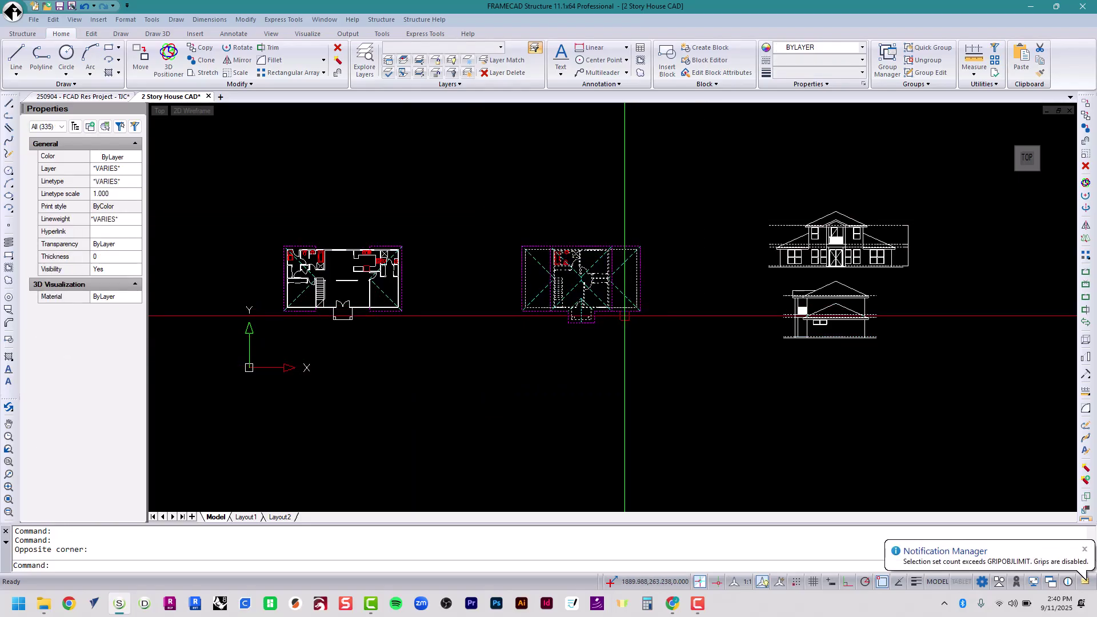
pyautogui.hotkey('ctrl', 'c')
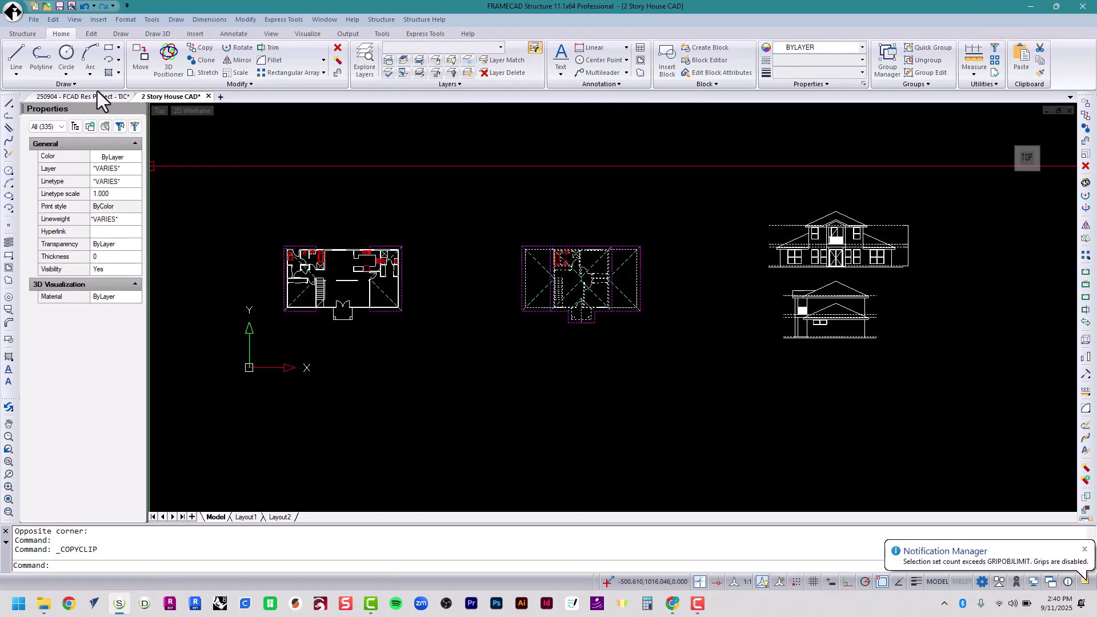
# - Paste the upper floor plan into the FCAD Res Project drawing, directly below the ground floor plan
pyautogui.click(82, 96)
pyautogui.scroll(-5, 627, 409)
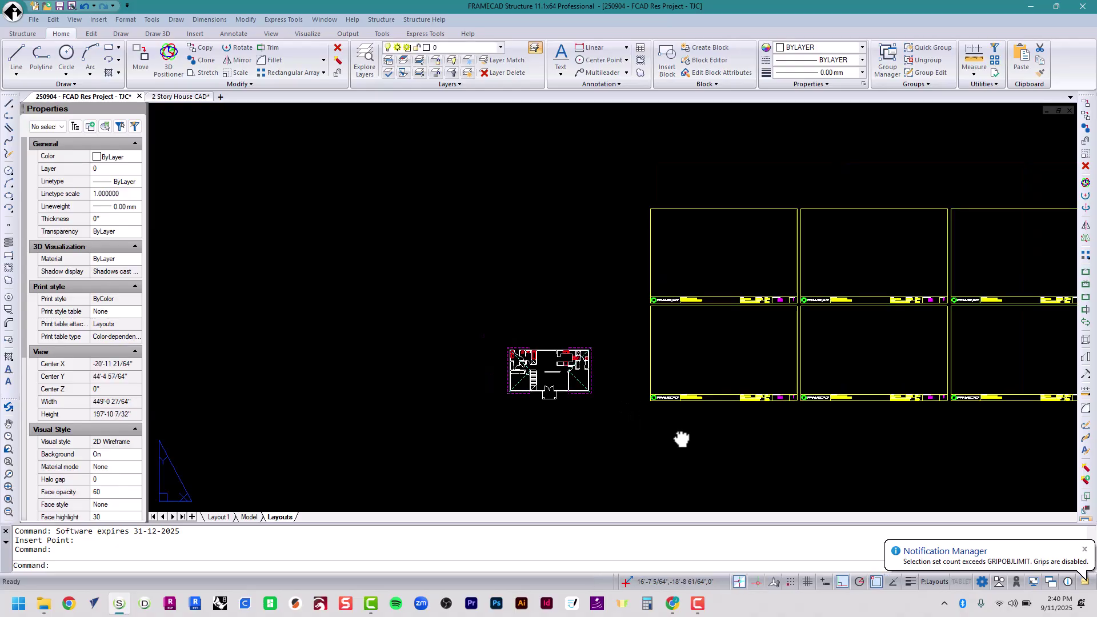
pyautogui.moveTo(681, 441); pyautogui.dragTo(491, 372, button='middle')
pyautogui.scroll(-1, 491, 372)
pyautogui.hotkey('ctrl', 'v')
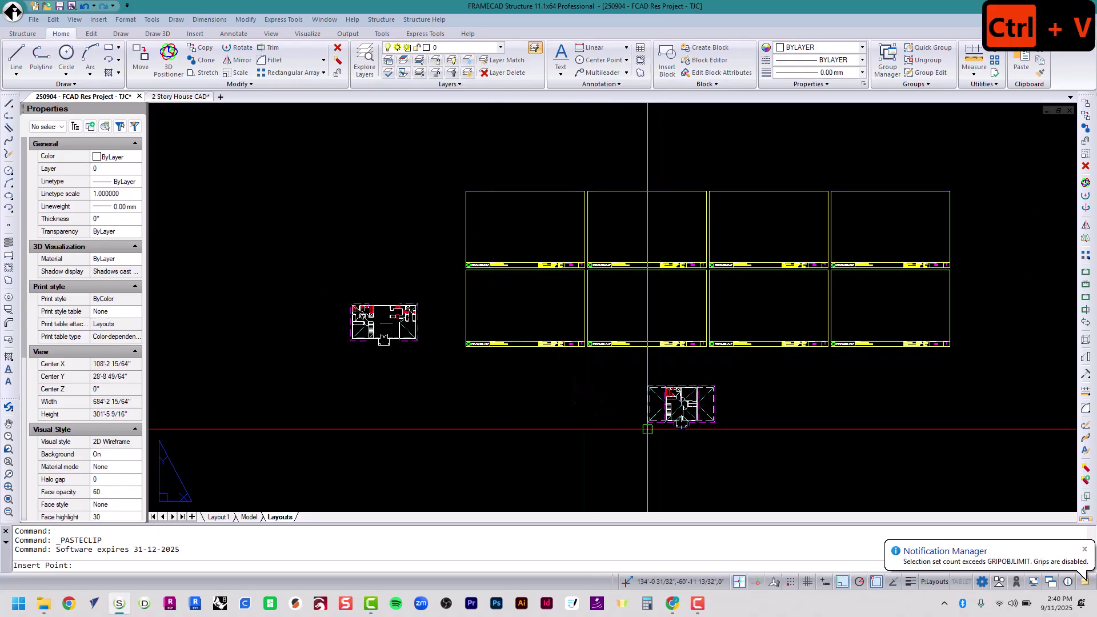
pyautogui.click(351, 421)
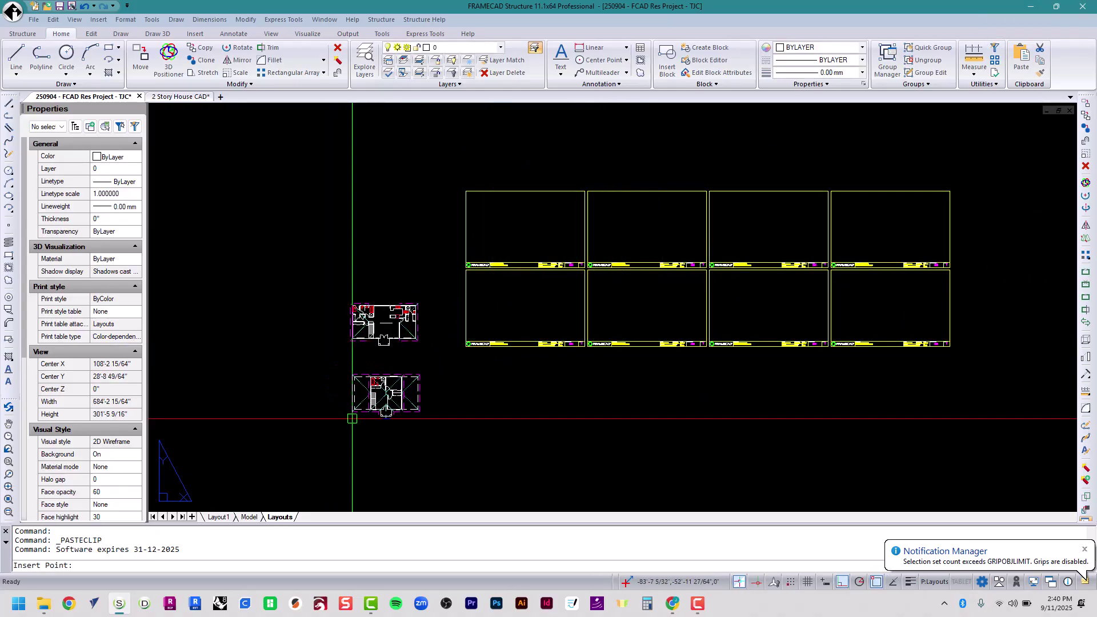
pyautogui.press('Escape')
pyautogui.press('Escape')
pyautogui.press('Escape')
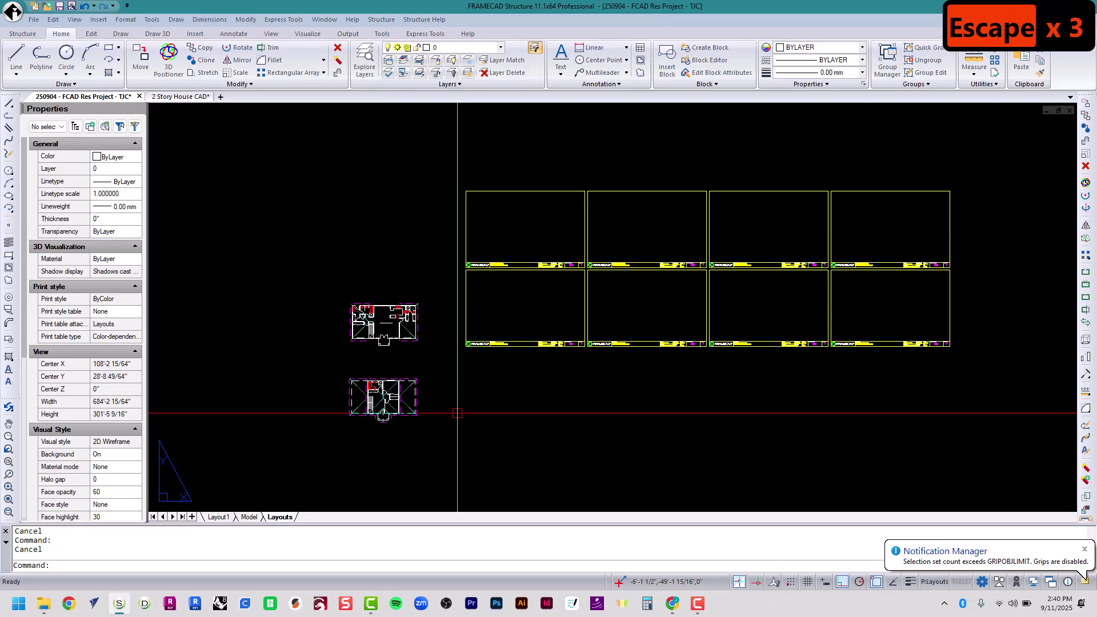
# - Inspect a roof line and a closet line of the pasted ground floor plan as individual entities, leaving nothing selected
pyautogui.scroll(6, 366, 331)
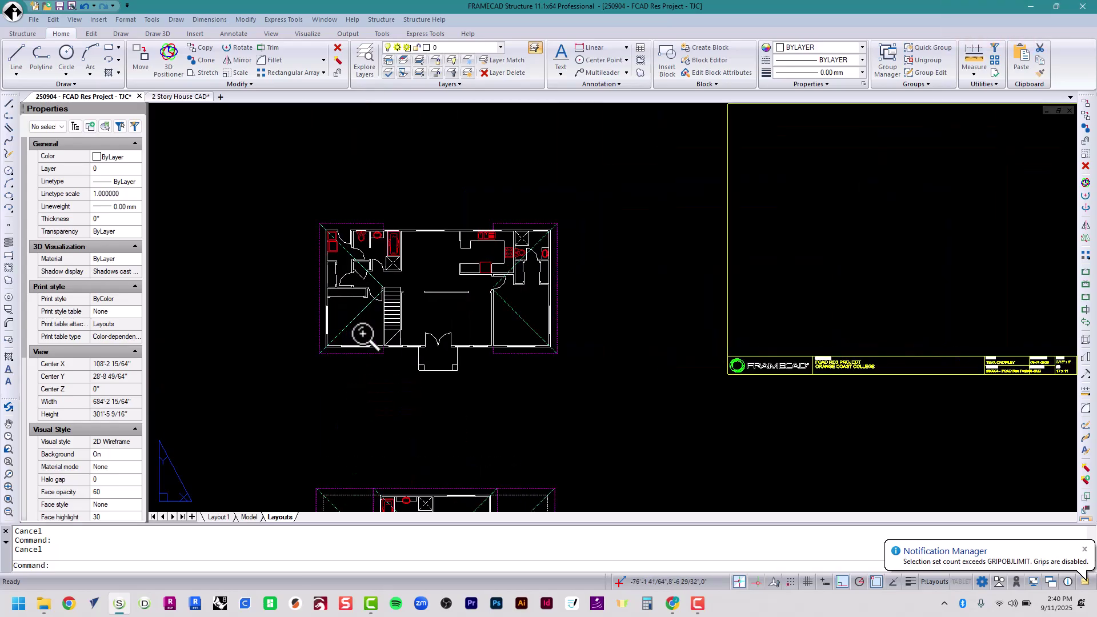
pyautogui.click(343, 268)
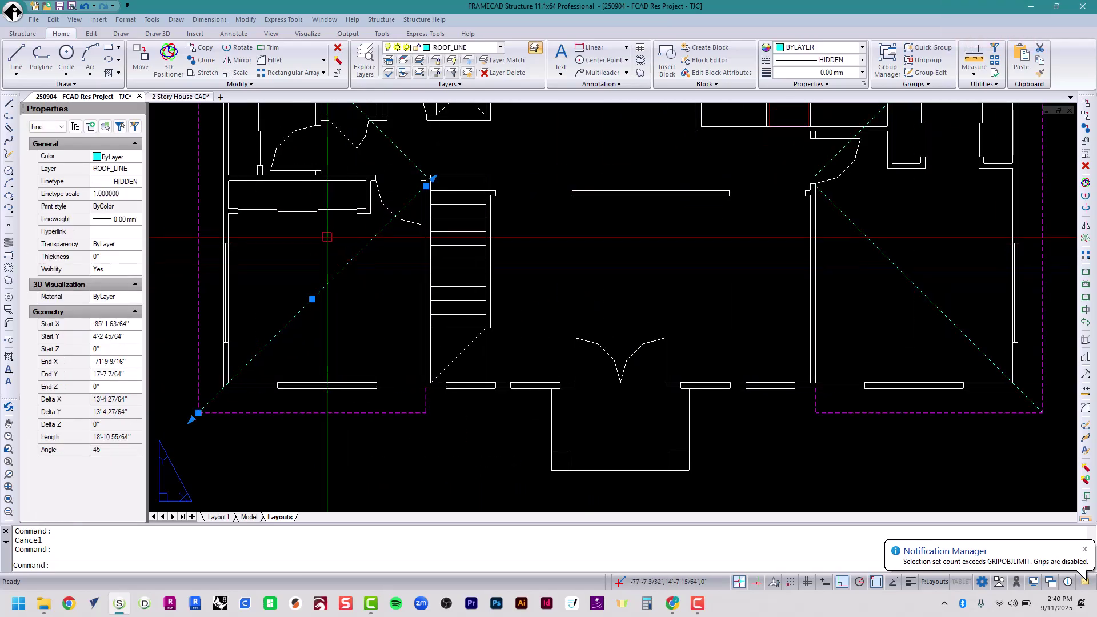
pyautogui.press('Escape')
pyautogui.click(303, 211)
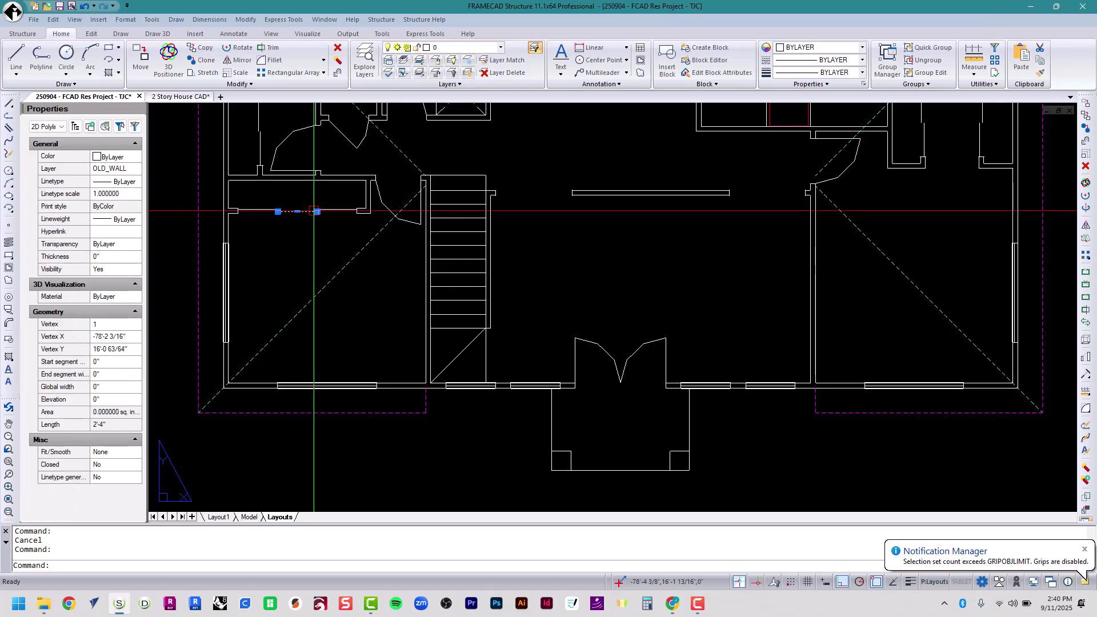
pyautogui.press('Escape')
pyautogui.press('Escape')
pyautogui.press('Escape')
pyautogui.press('Escape')
pyautogui.press('Escape')
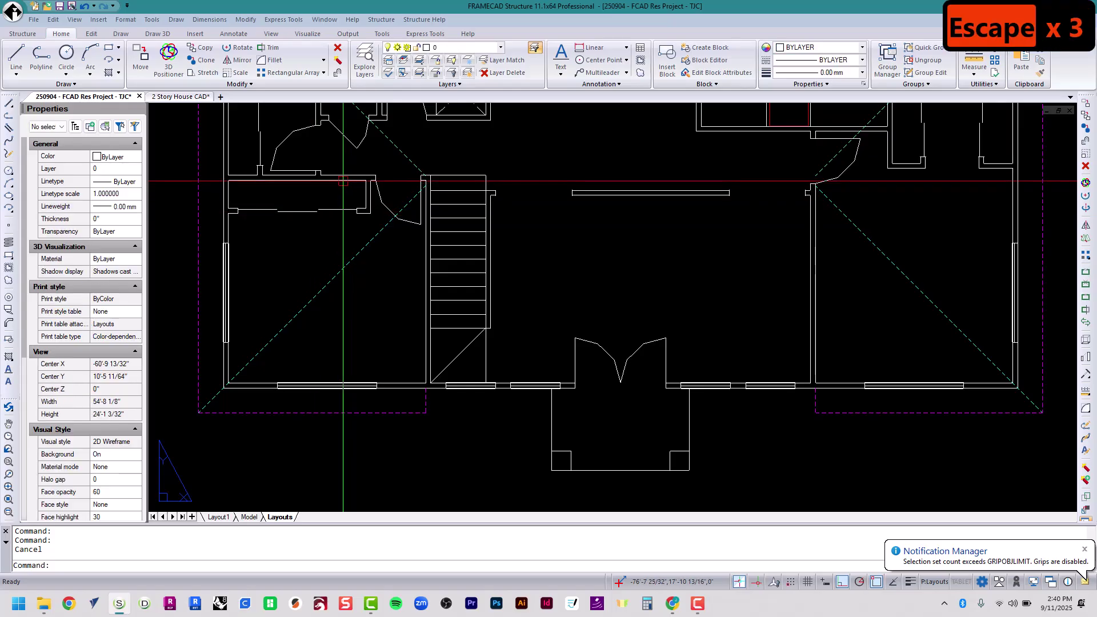
# - Start a new block definition named "First Floor"
pyautogui.scroll(-5, 360, 271)
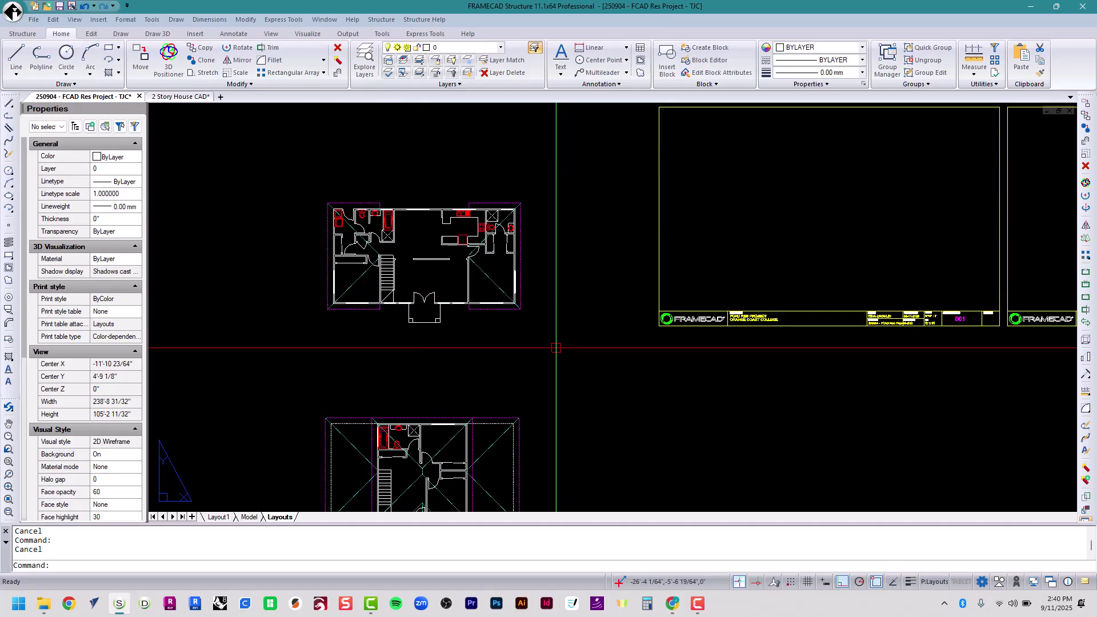
pyautogui.write('block')
pyautogui.press('Return')
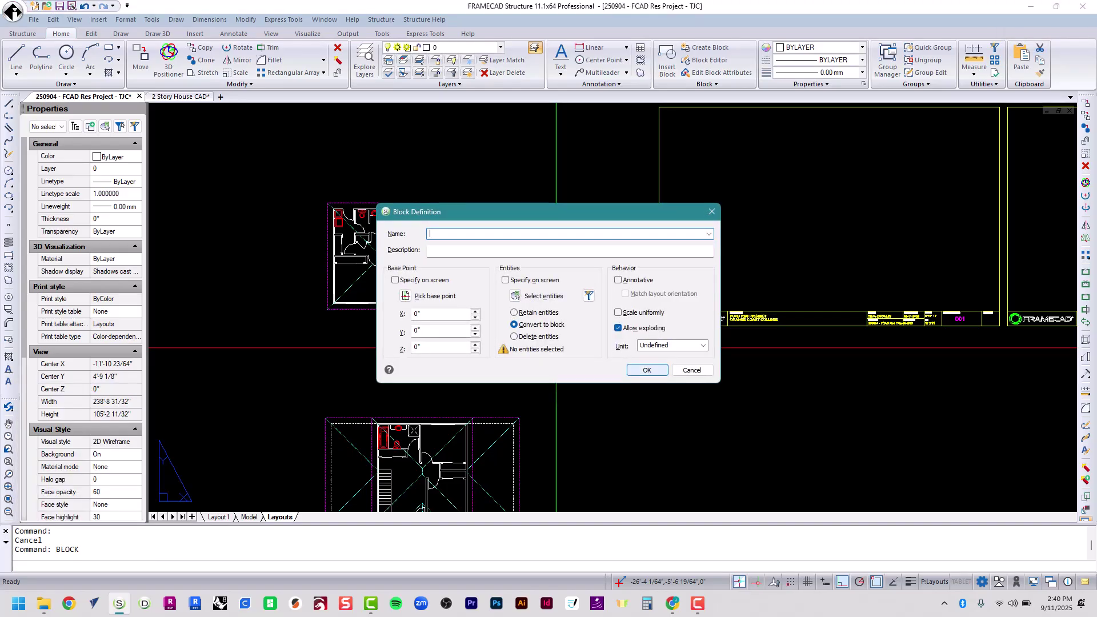
pyautogui.write('f')
pyautogui.press('capslock')
pyautogui.press('BackSpace')
pyautogui.write('First FLoor')
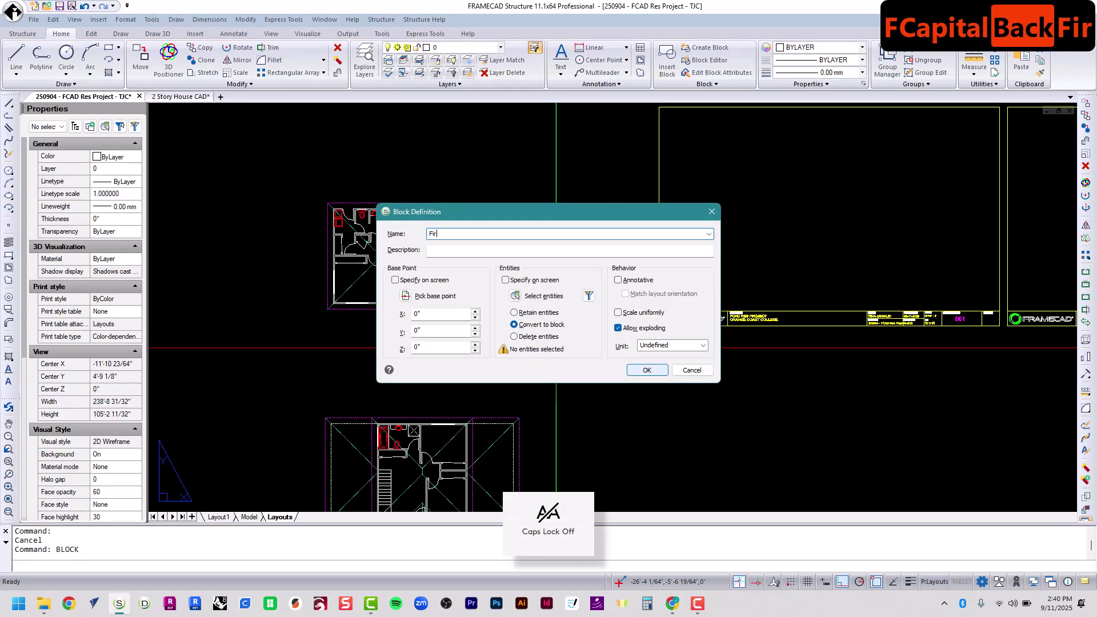
pyautogui.press('BackSpace')
pyautogui.press('BackSpace')
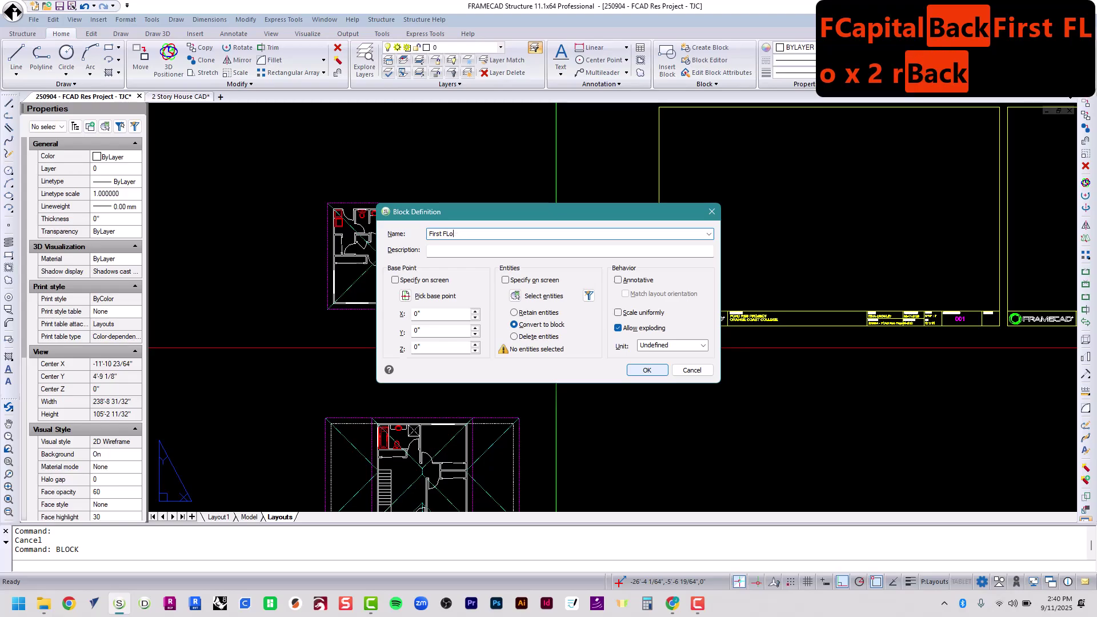
pyautogui.write('or')
pyautogui.press('Tab')
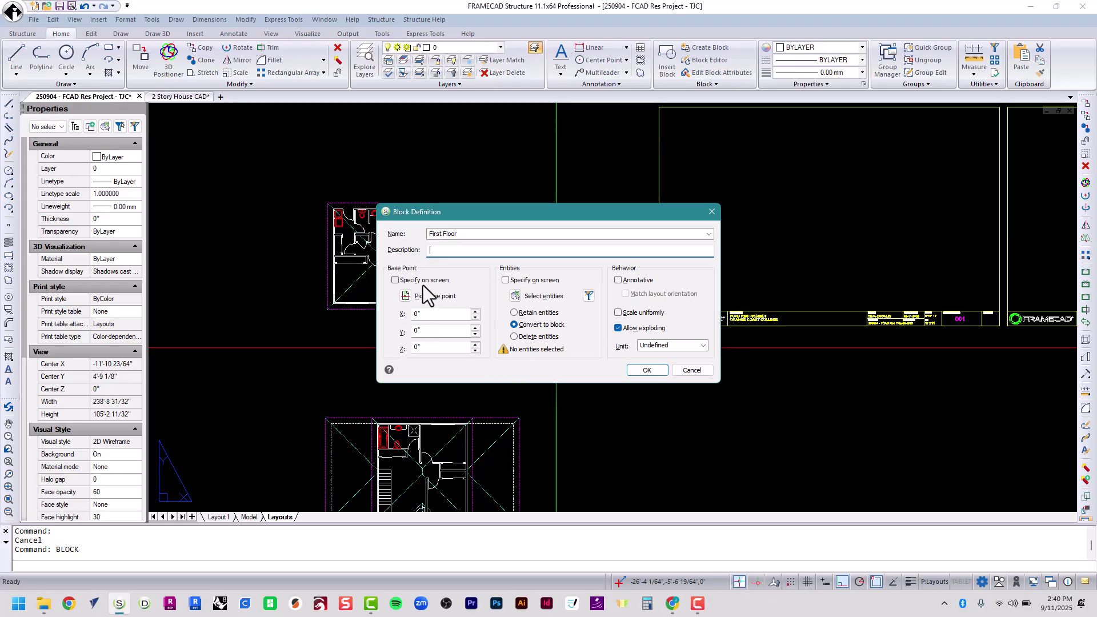
# - Specify the block's entities on screen and convert the entire ground floor plan, including roof outlines and porch, to the block
pyautogui.click(505, 280)
pyautogui.click(648, 371)
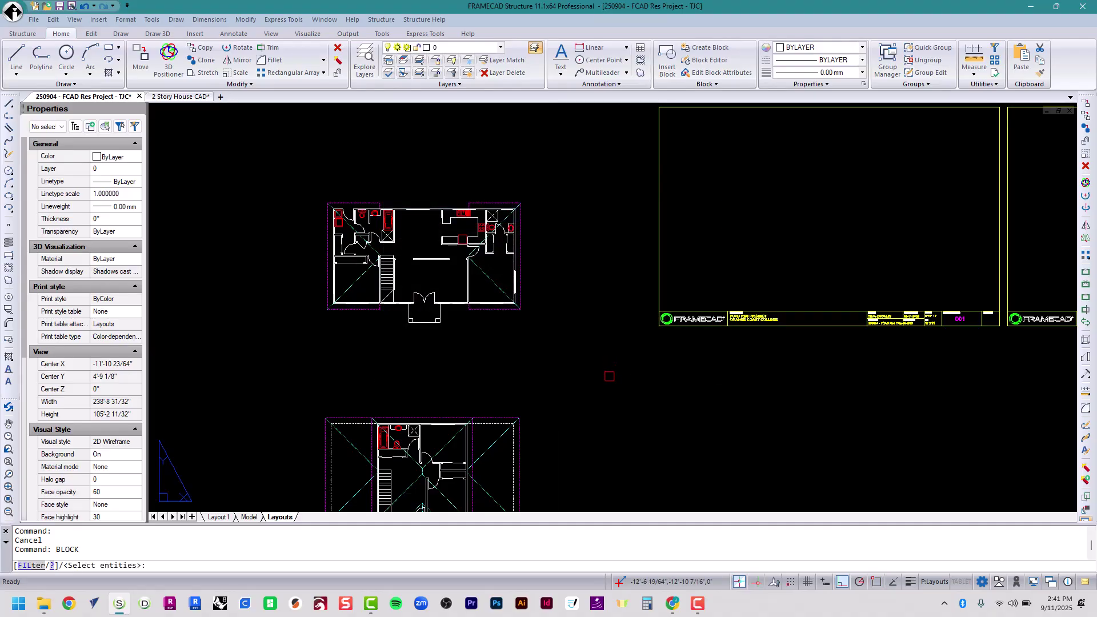
pyautogui.click(305, 166)
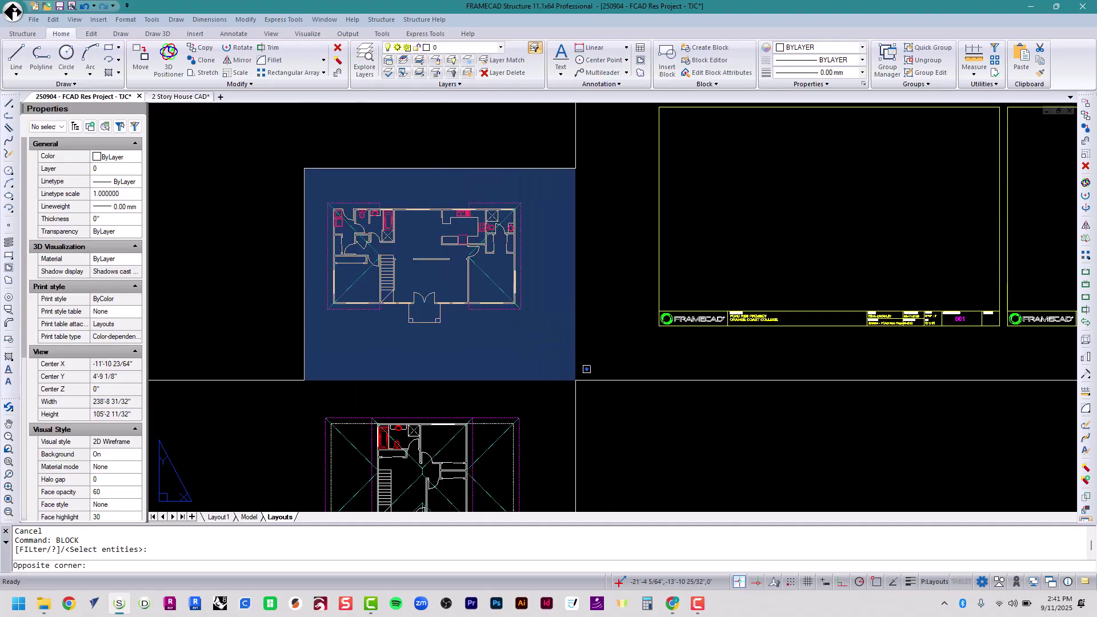
pyautogui.click(584, 367)
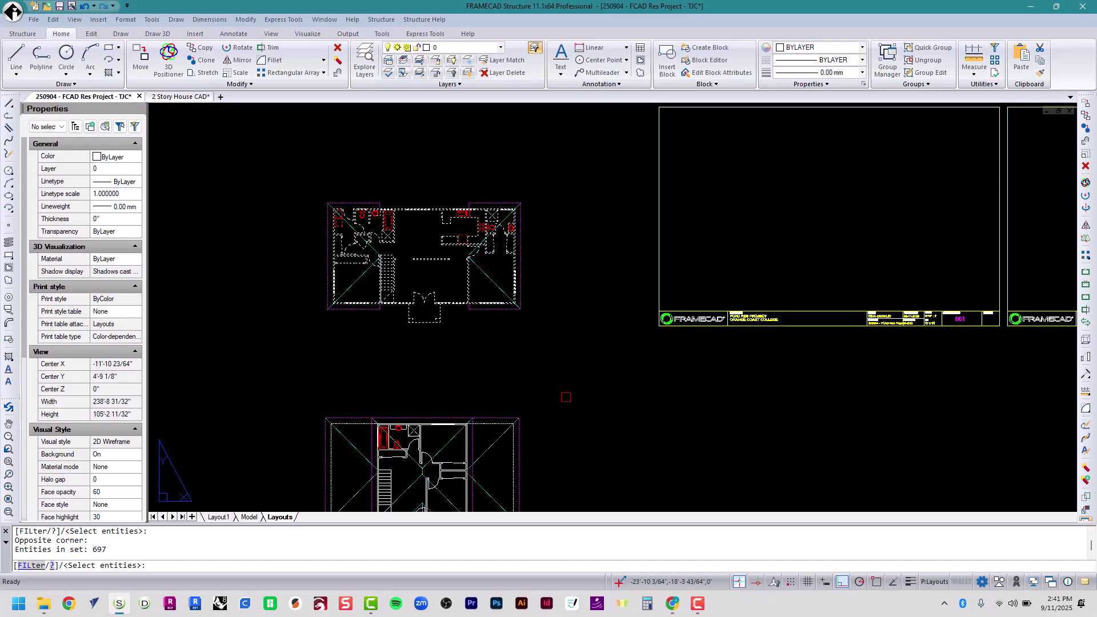
pyautogui.press('Return')
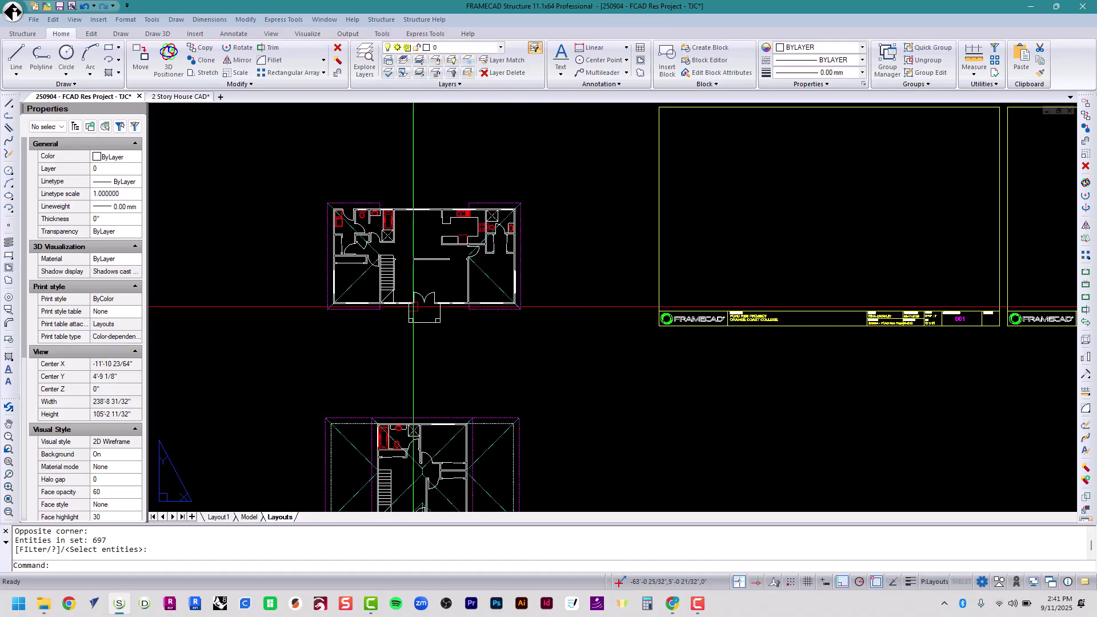
# - Inspect the First Floor block as a single object, then clear the selection
pyautogui.scroll(1, 390, 279)
pyautogui.click(389, 275)
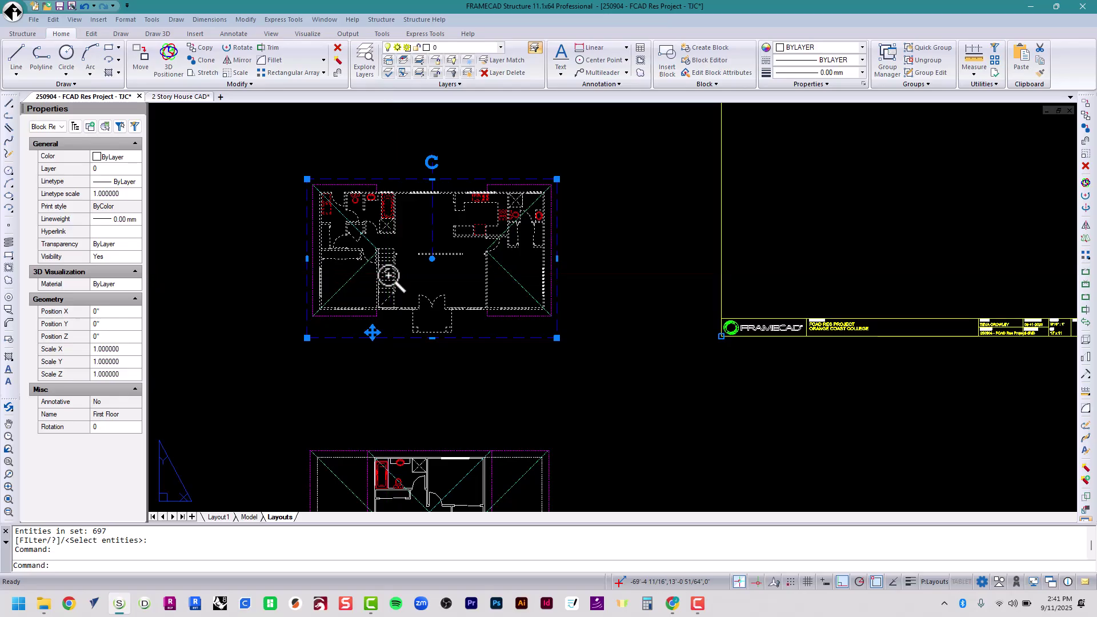
pyautogui.scroll(3, 389, 276)
pyautogui.scroll(-1, 388, 277)
pyautogui.scroll(-1, 386, 278)
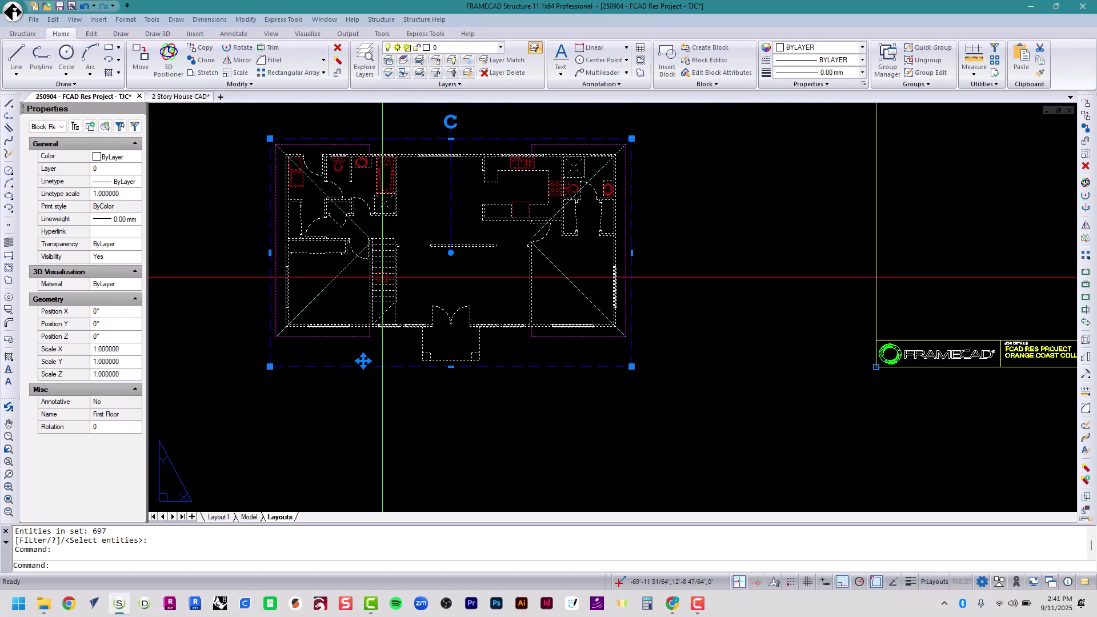
pyautogui.press('Escape')
pyautogui.press('Escape')
pyautogui.press('Escape')
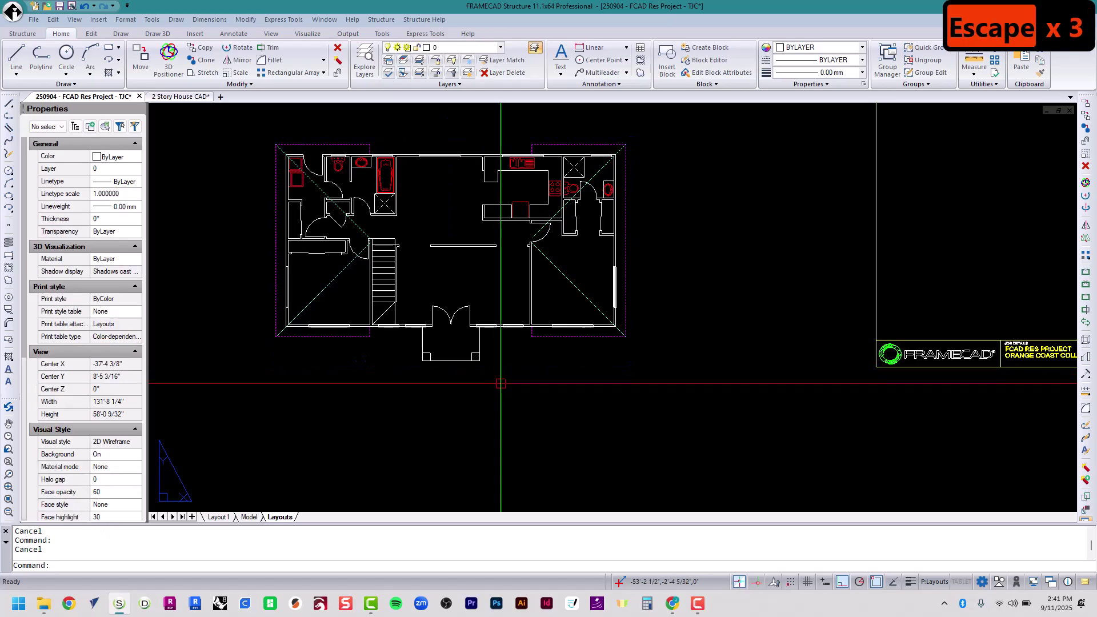
# - Check the stair lines of the upper floor plan as separate entities, then clear the selection
pyautogui.scroll(-2, 501, 384)
pyautogui.moveTo(502, 387)
pyautogui.mouseDown(button='middle')
pyautogui.moveTo(524, 276)
pyautogui.moveTo(517, 143)
pyautogui.mouseUp(button='middle')
pyautogui.scroll(2, 456, 341)
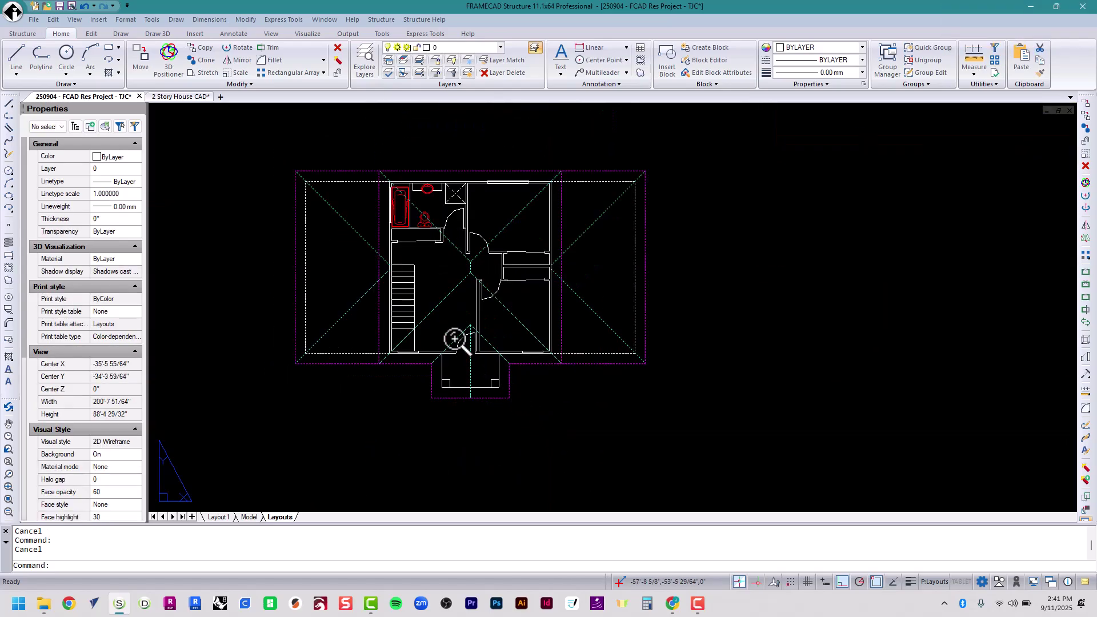
pyautogui.scroll(2, 456, 341)
pyautogui.click(405, 274)
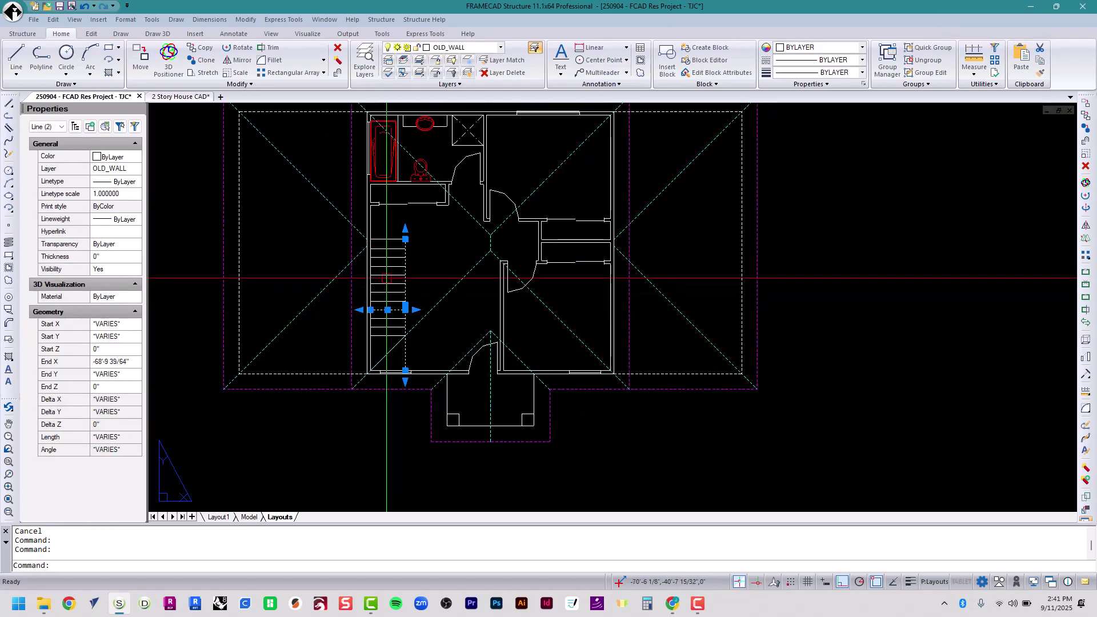
pyautogui.scroll(-3, 392, 382)
pyautogui.press('Escape')
pyautogui.press('Escape')
pyautogui.press('Escape')
pyautogui.press('Escape')
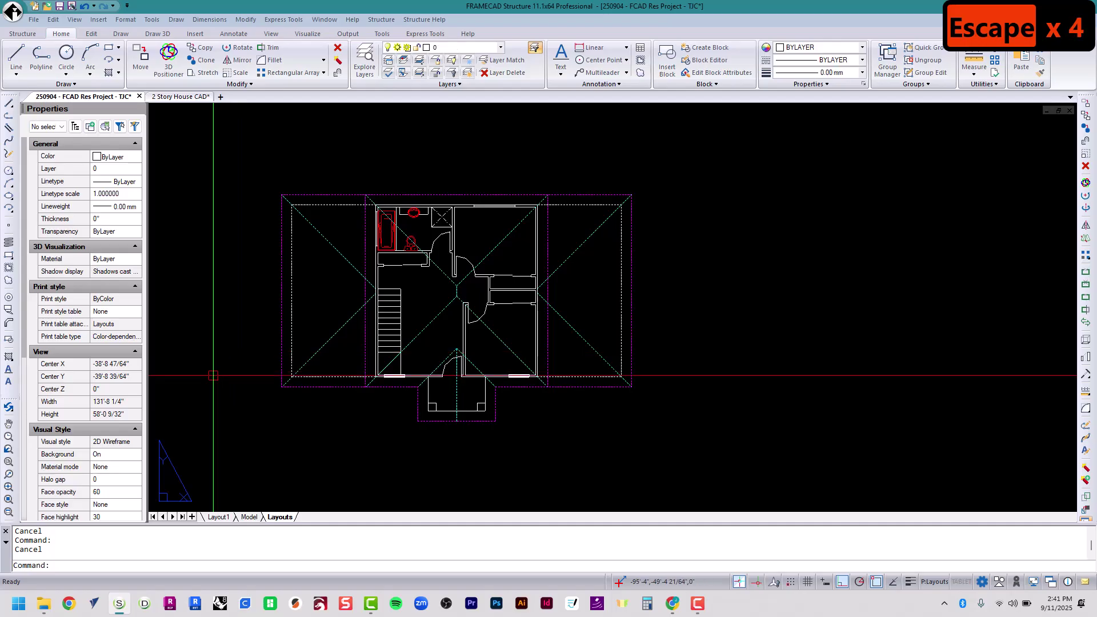
# - Define a block named "Second Floor", specifying its entities on screen and converting the entire upper floor plan, including roof outlines and porch
pyautogui.write('block')
pyautogui.press('Return')
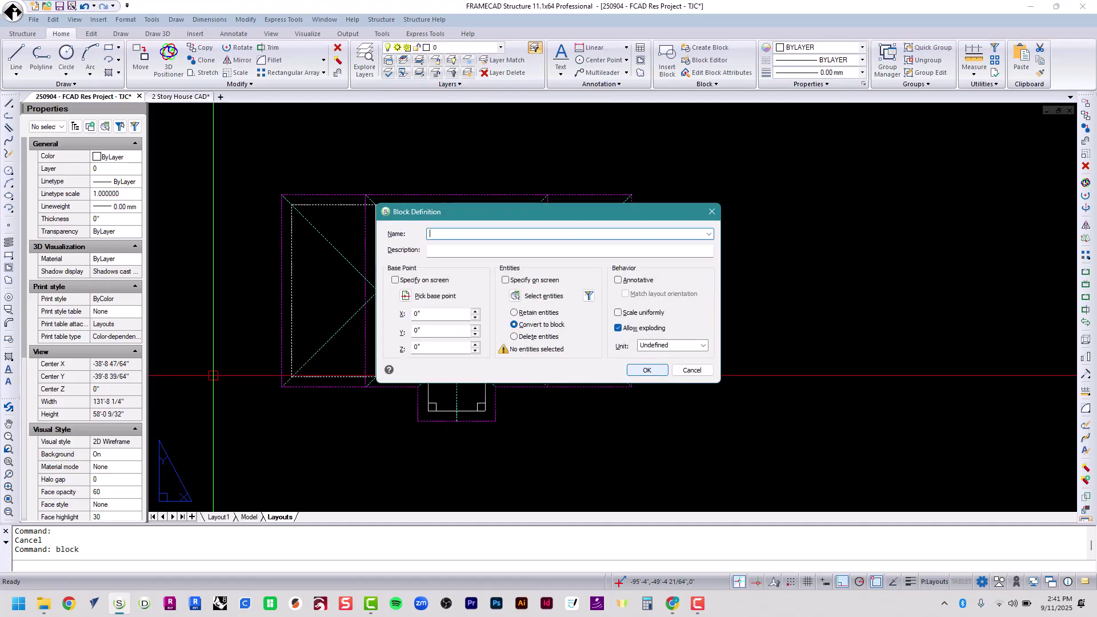
pyautogui.write('Second Floor')
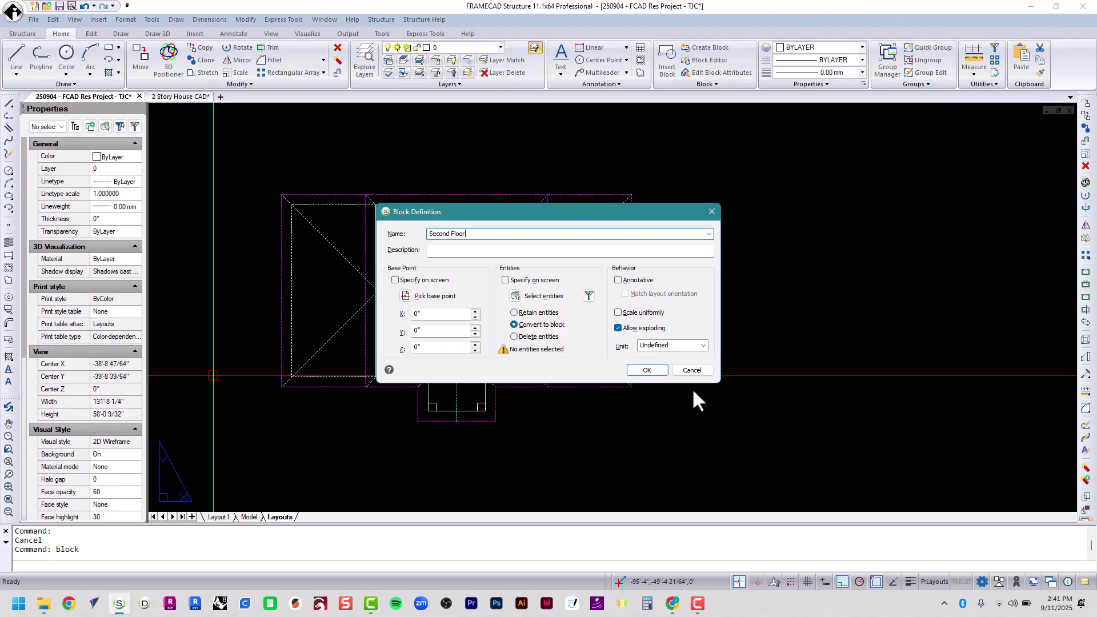
pyautogui.click(530, 280)
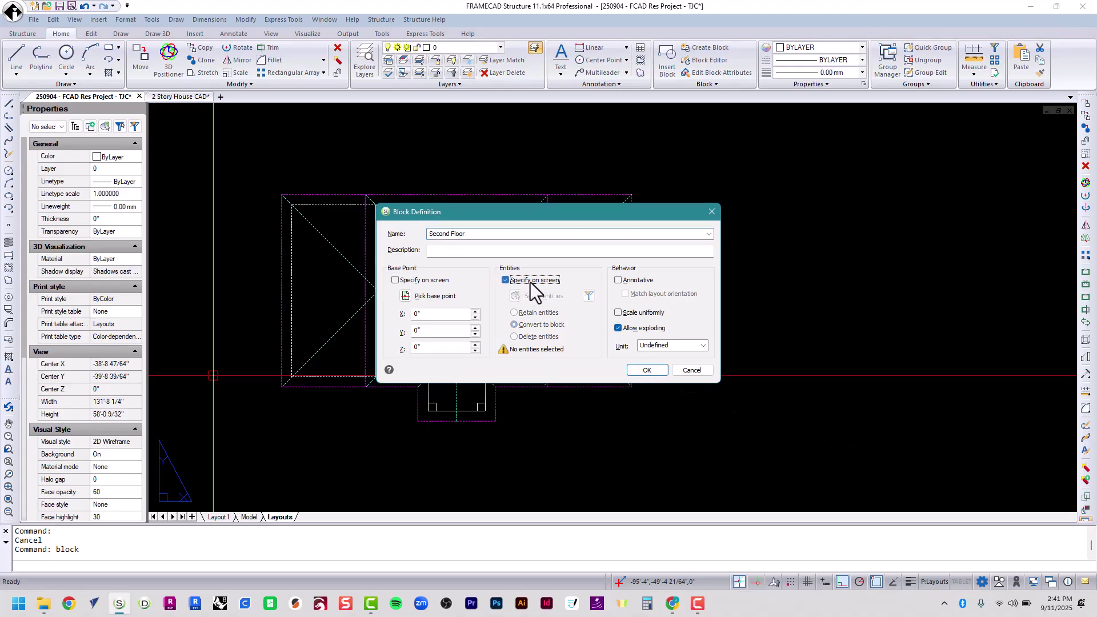
pyautogui.click(644, 370)
pyautogui.click(237, 164)
pyautogui.click(671, 450)
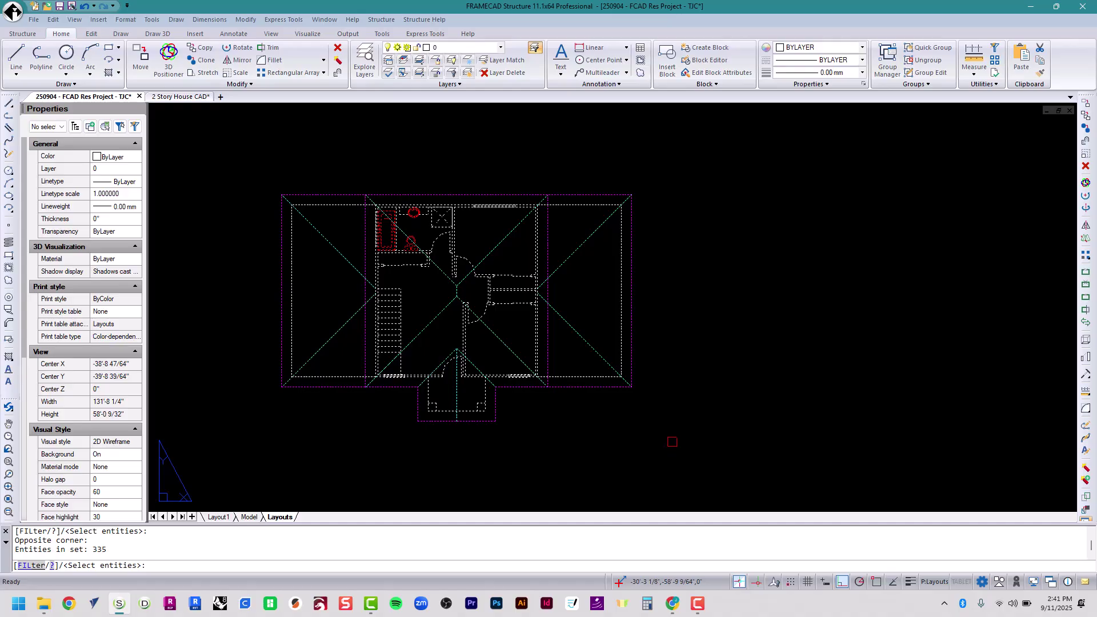
pyautogui.press('Return')
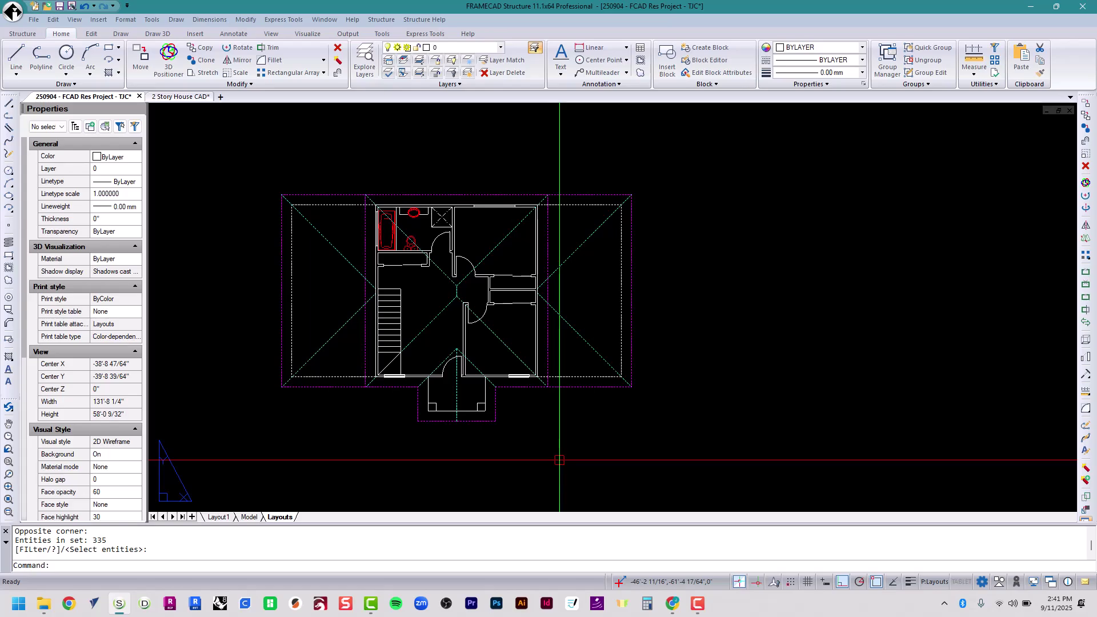
# - Check the numbered layout sheets by switching between views 1, 2 and 8, ending back on view 1
pyautogui.scroll(-5, 559, 460)
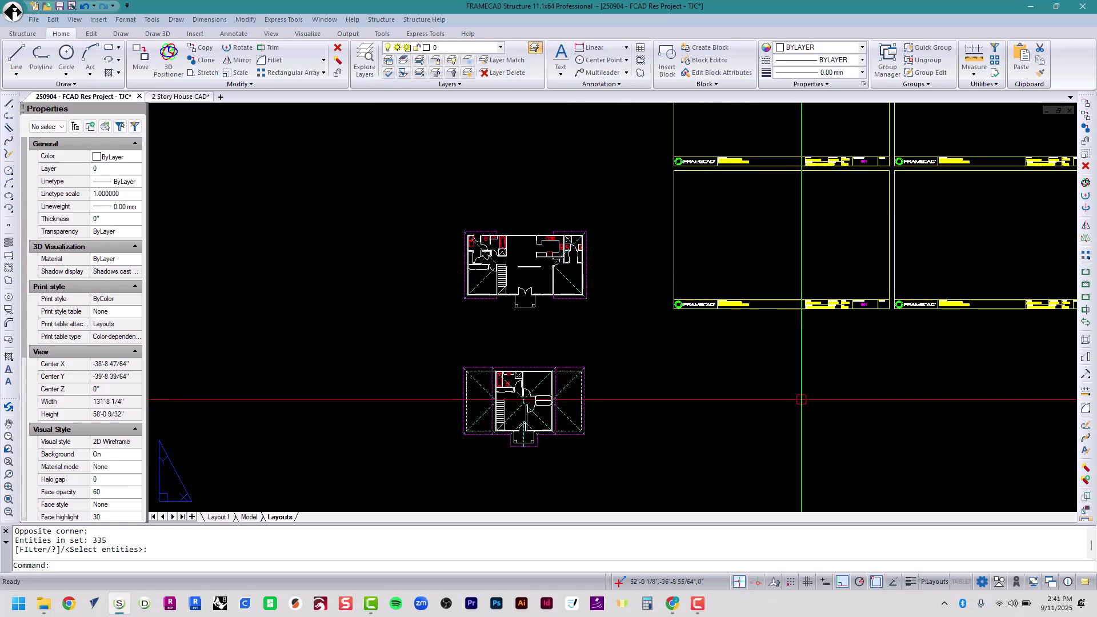
pyautogui.moveTo(786, 415); pyautogui.dragTo(540, 466, button='middle')
pyautogui.scroll(-3, 508, 474)
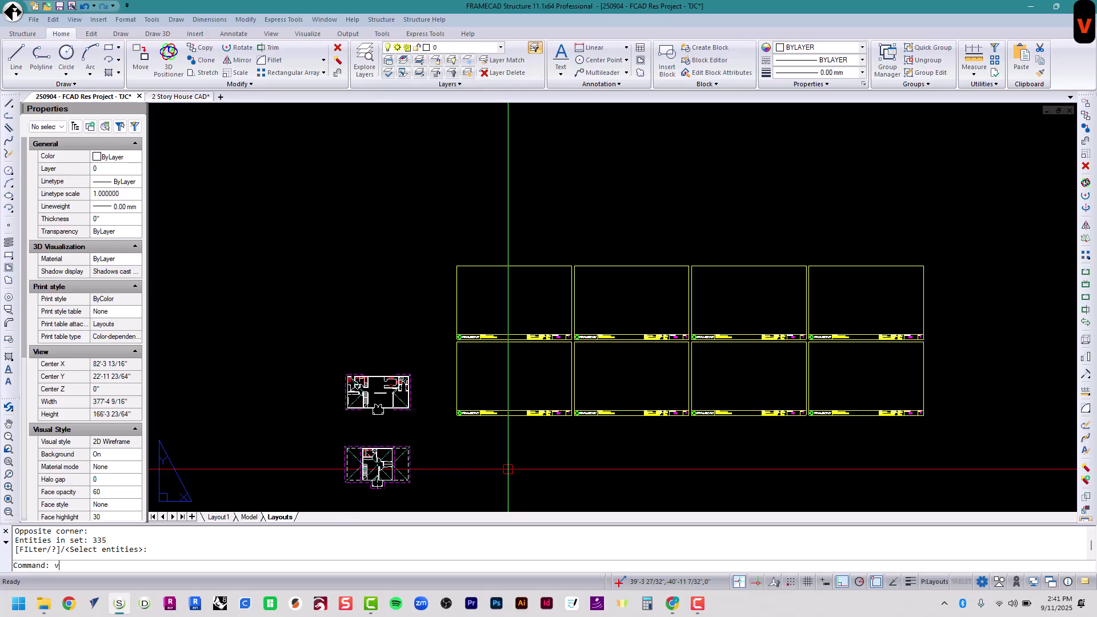
pyautogui.press('Return')
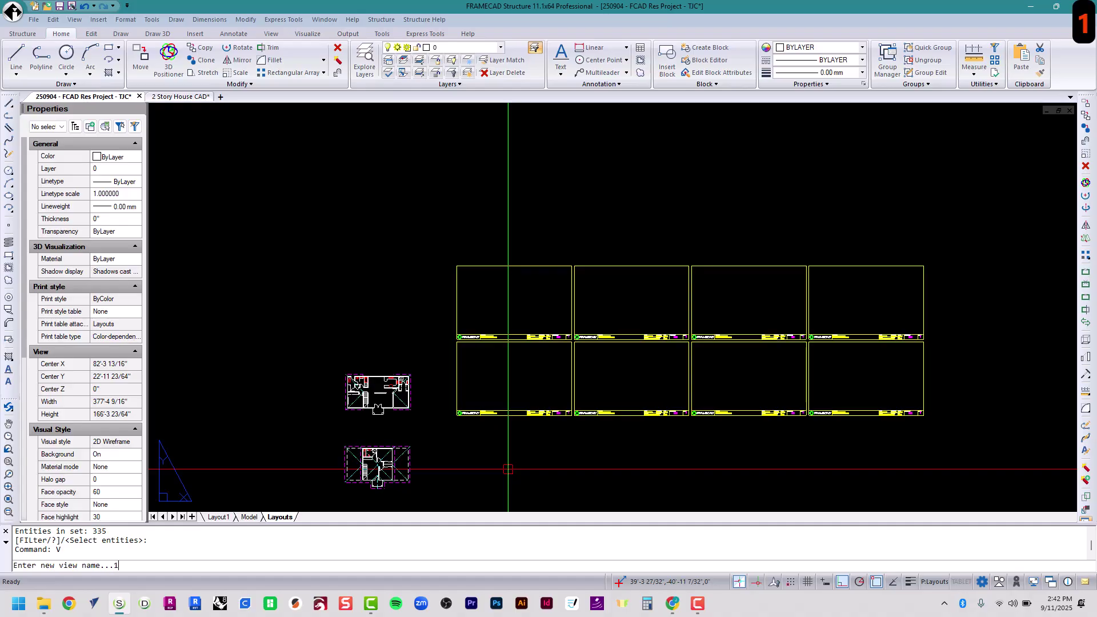
pyautogui.press('Return')
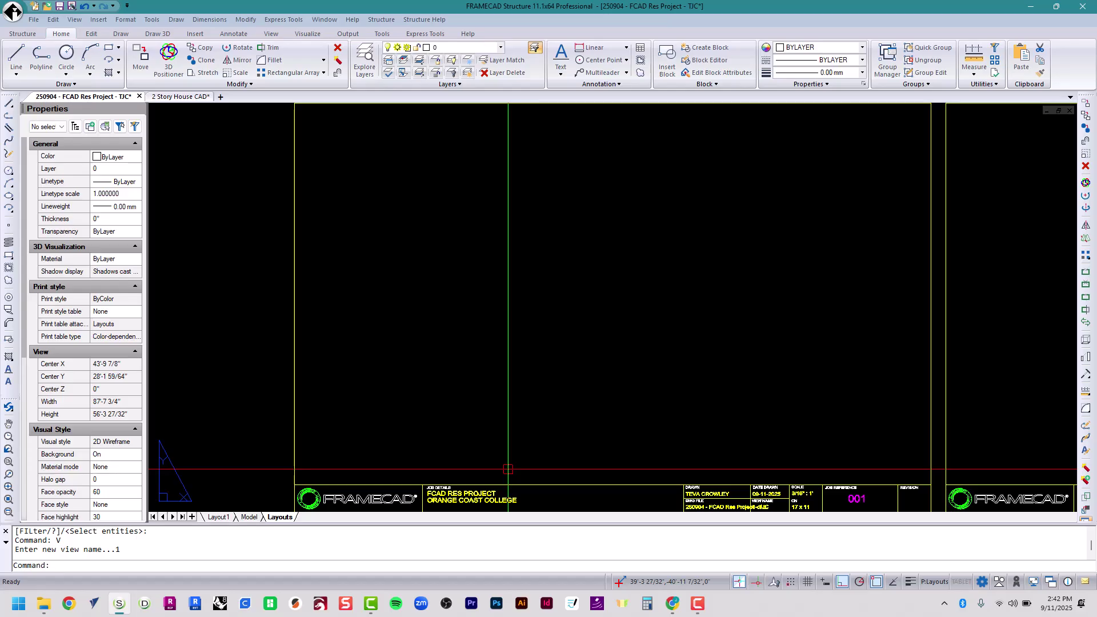
pyautogui.press('Return')
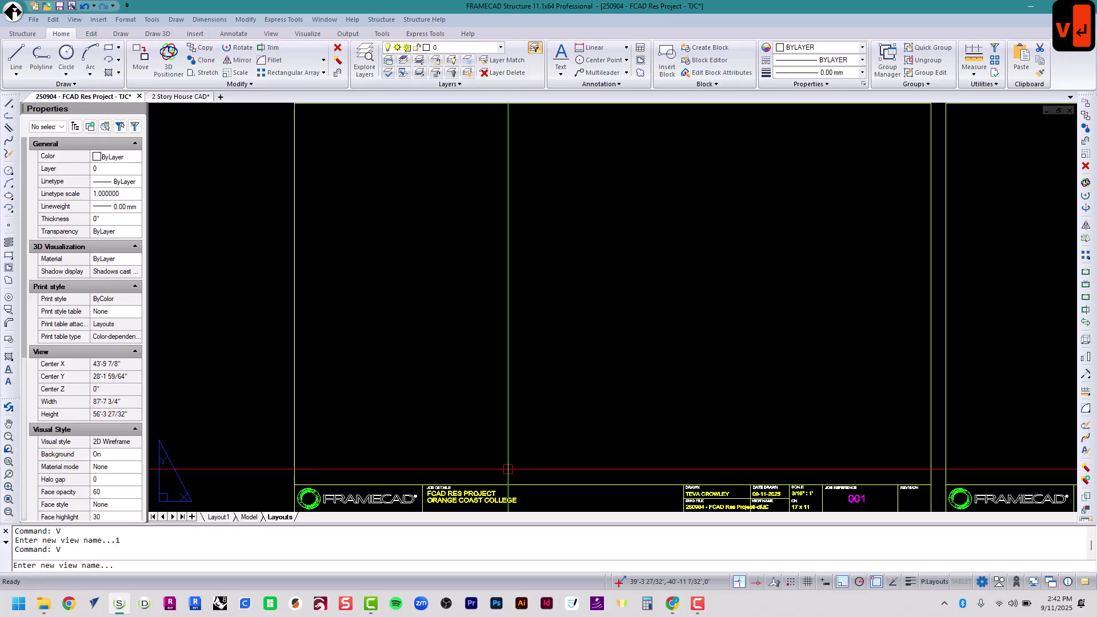
pyautogui.press('Return')
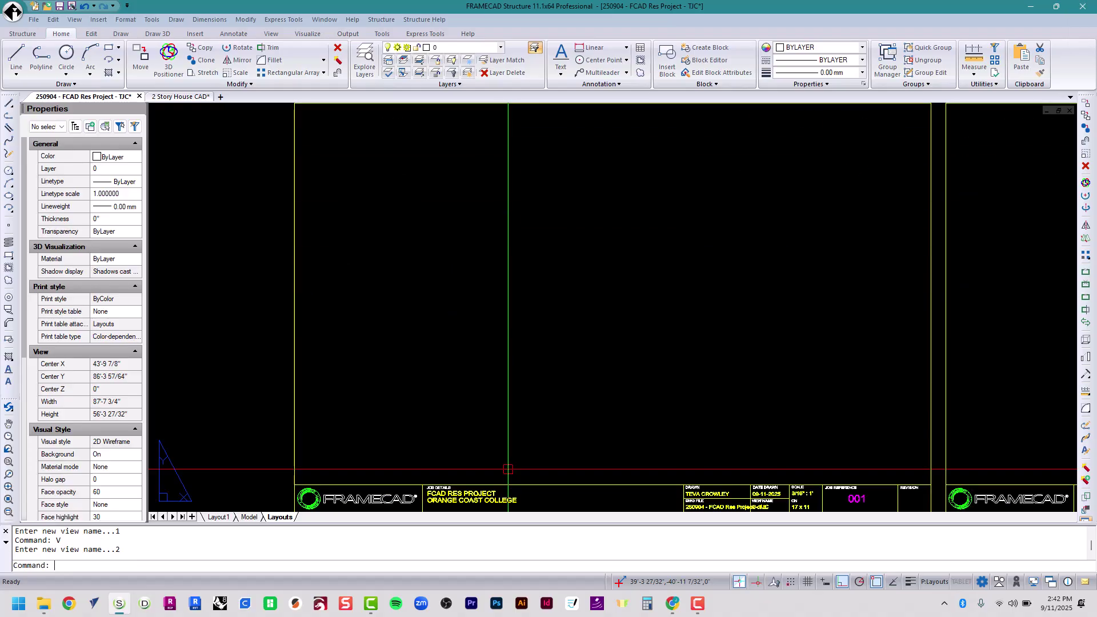
pyautogui.write('v')
pyautogui.press('Return')
pyautogui.write('8')
pyautogui.press('Return')
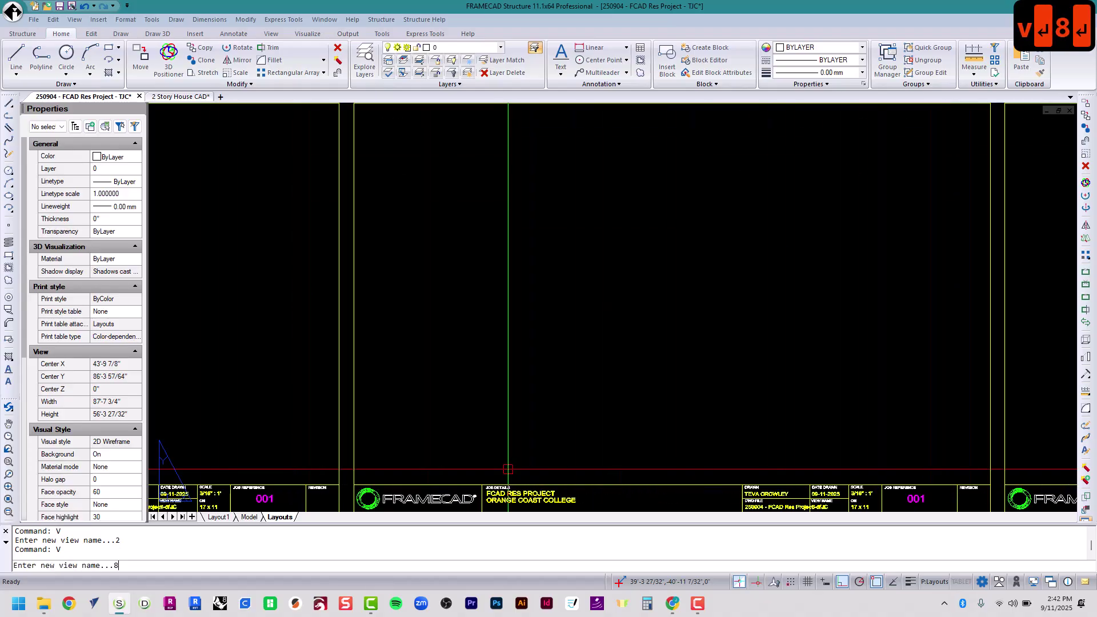
pyautogui.write('v')
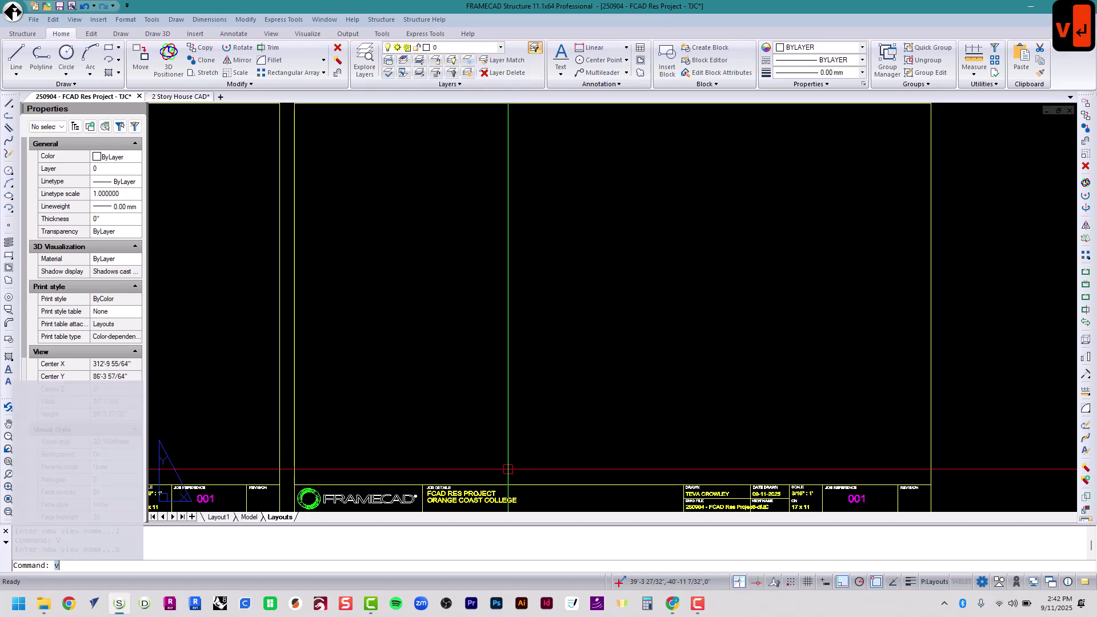
pyautogui.press('Return')
pyautogui.write('1')
pyautogui.press('Return')
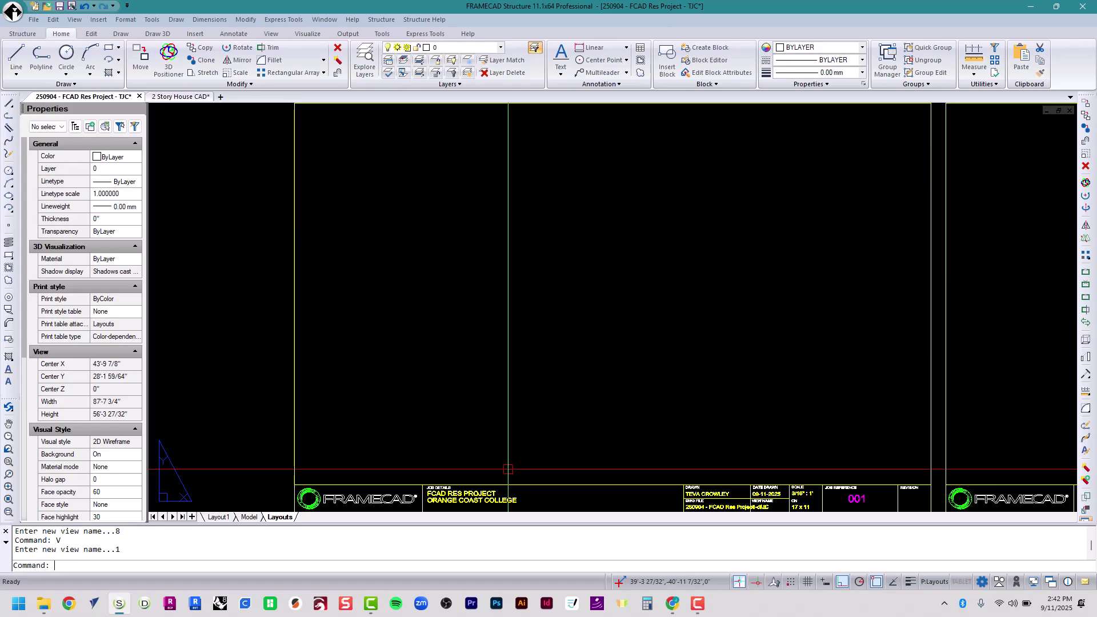
# - Move the First Floor block into the first layout sheet frame, turning ortho mode off for free placement
pyautogui.scroll(-5, 549, 412)
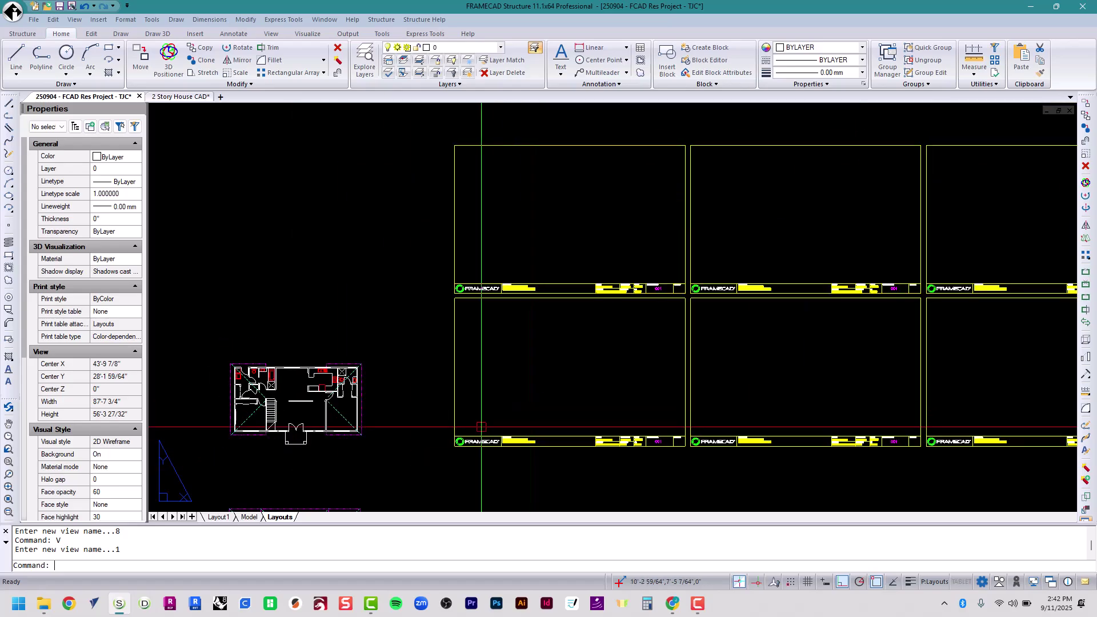
pyautogui.moveTo(493, 441); pyautogui.dragTo(687, 285, button='middle')
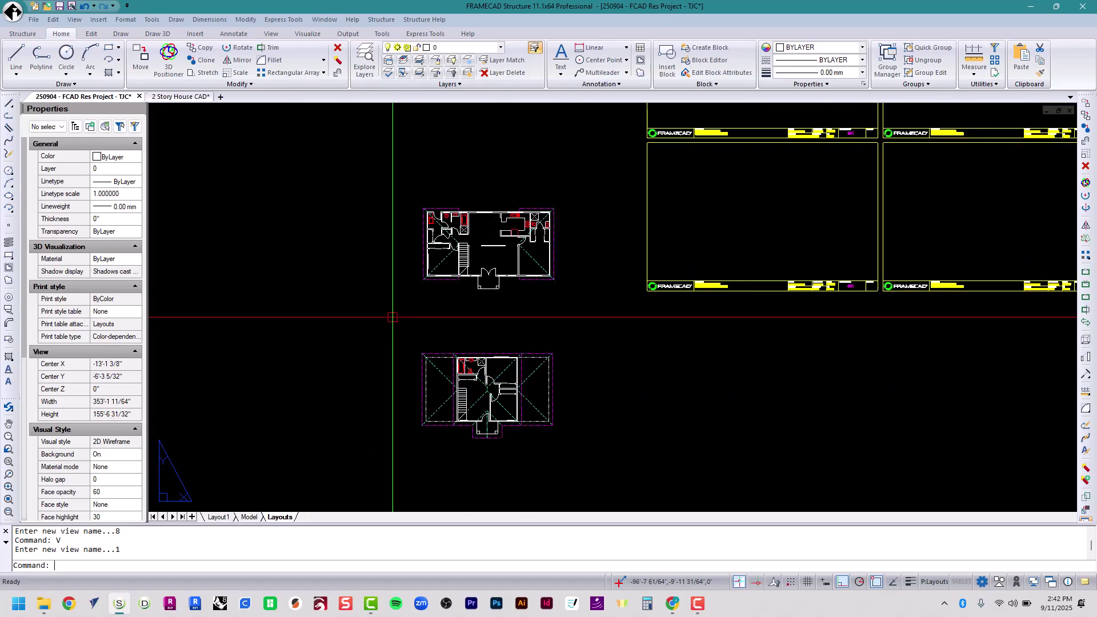
pyautogui.write('move')
pyautogui.press('Return')
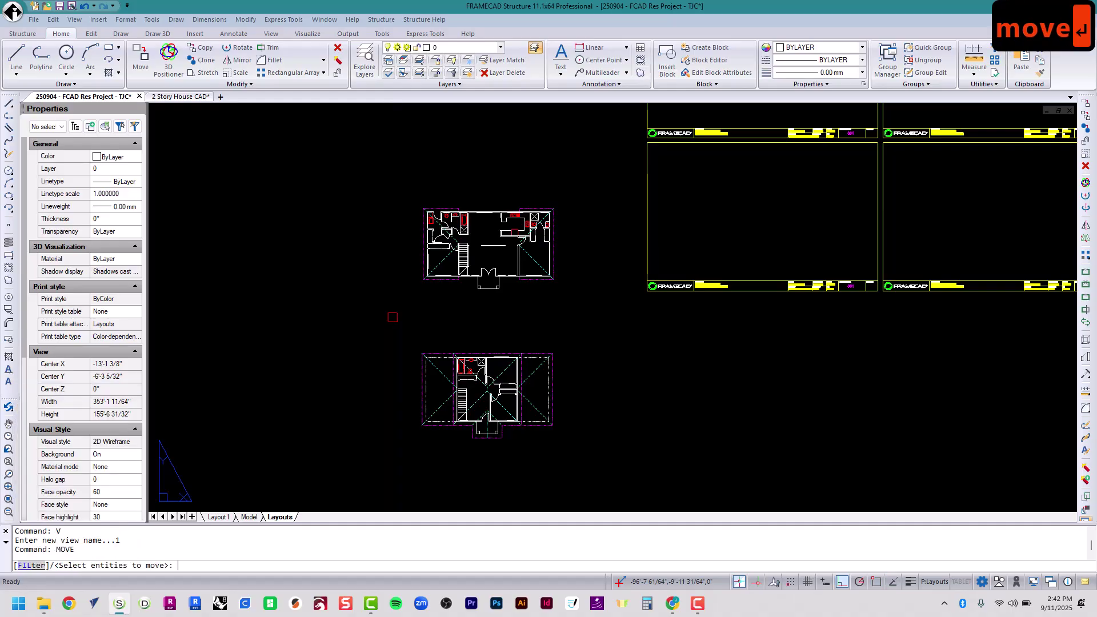
pyautogui.click(430, 245)
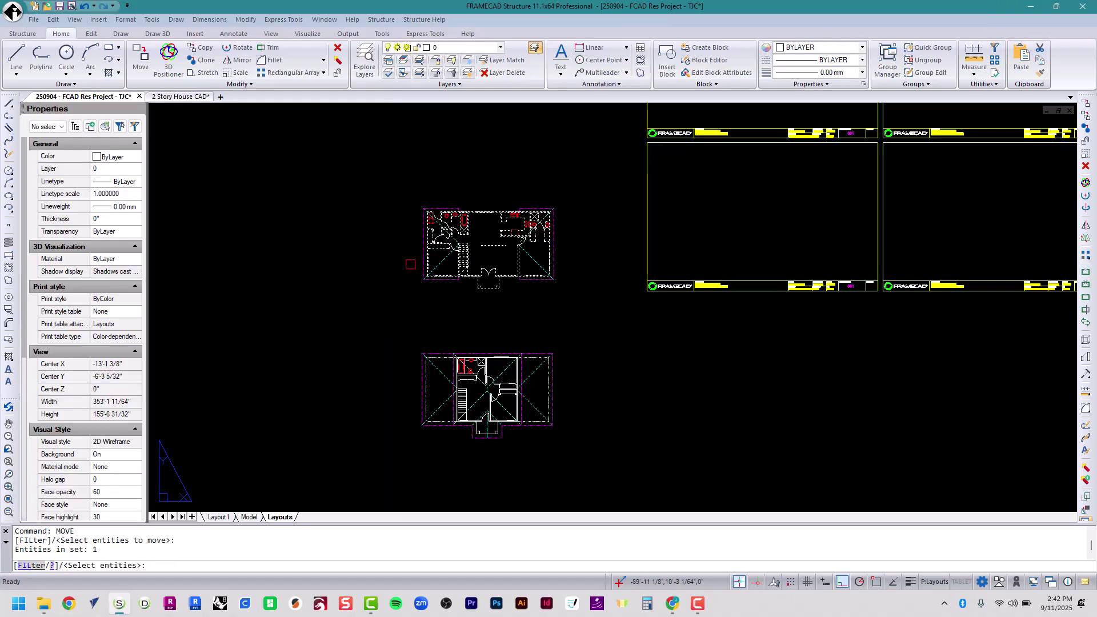
pyautogui.press('Return')
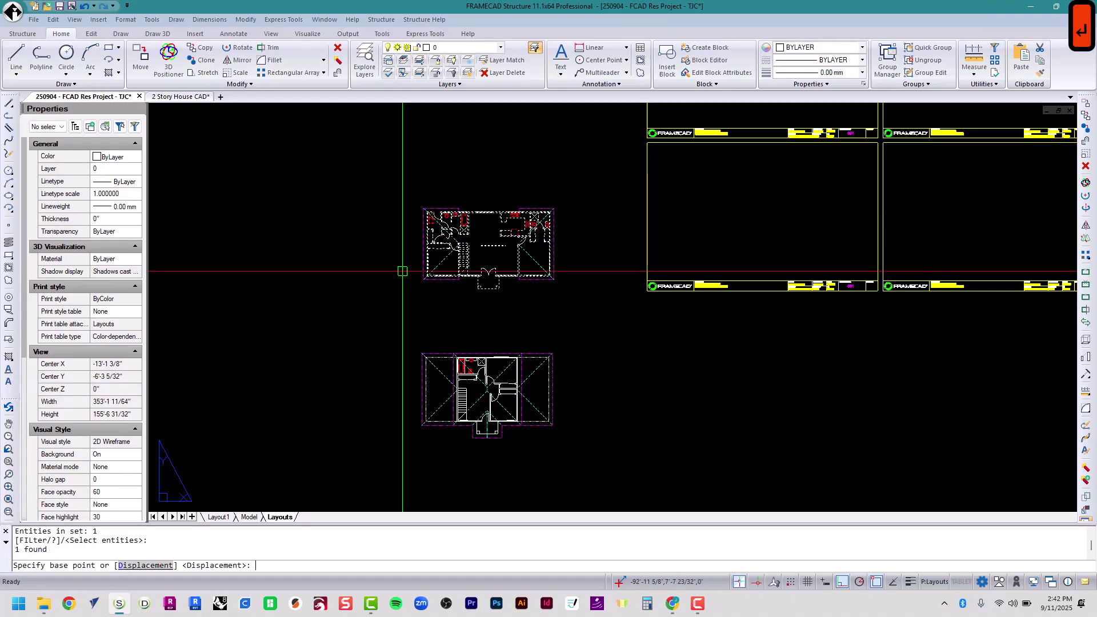
pyautogui.click(416, 297)
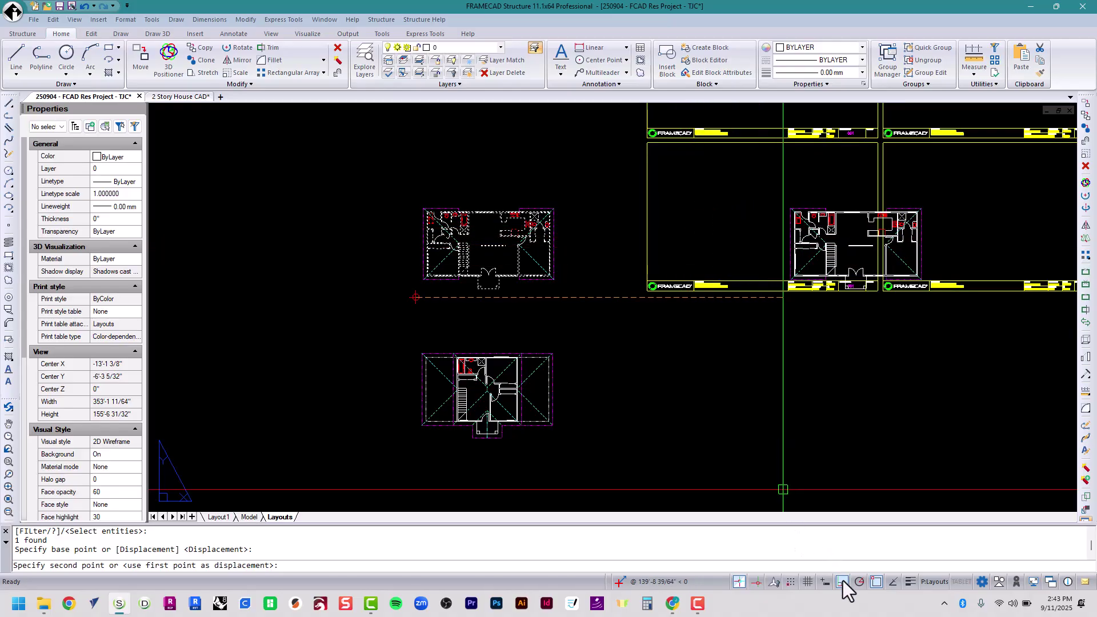
pyautogui.click(840, 583)
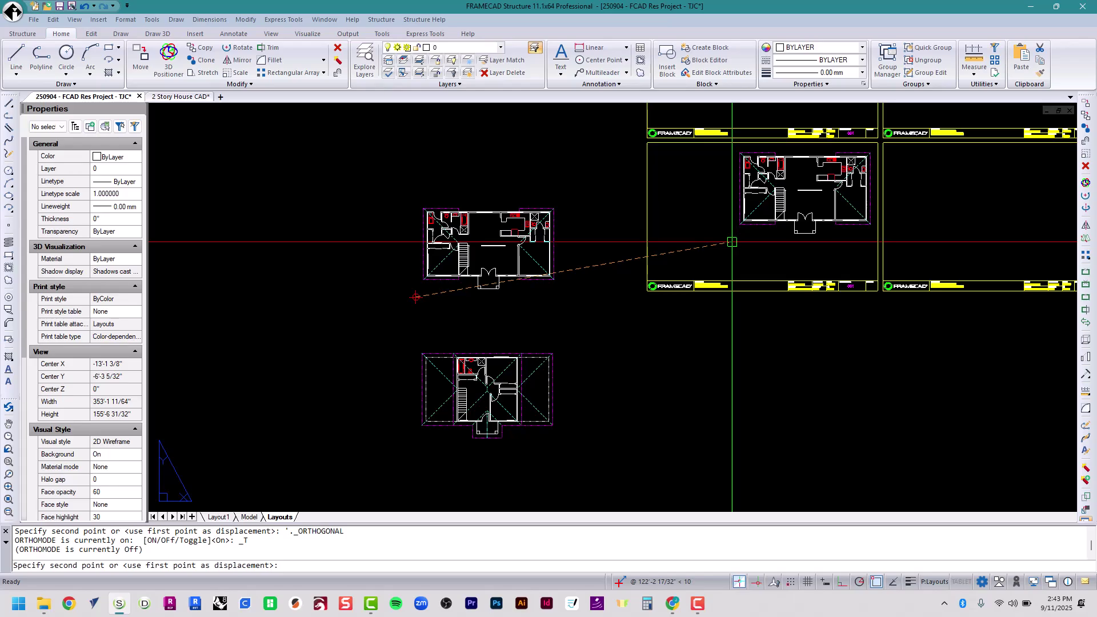
pyautogui.click(732, 242)
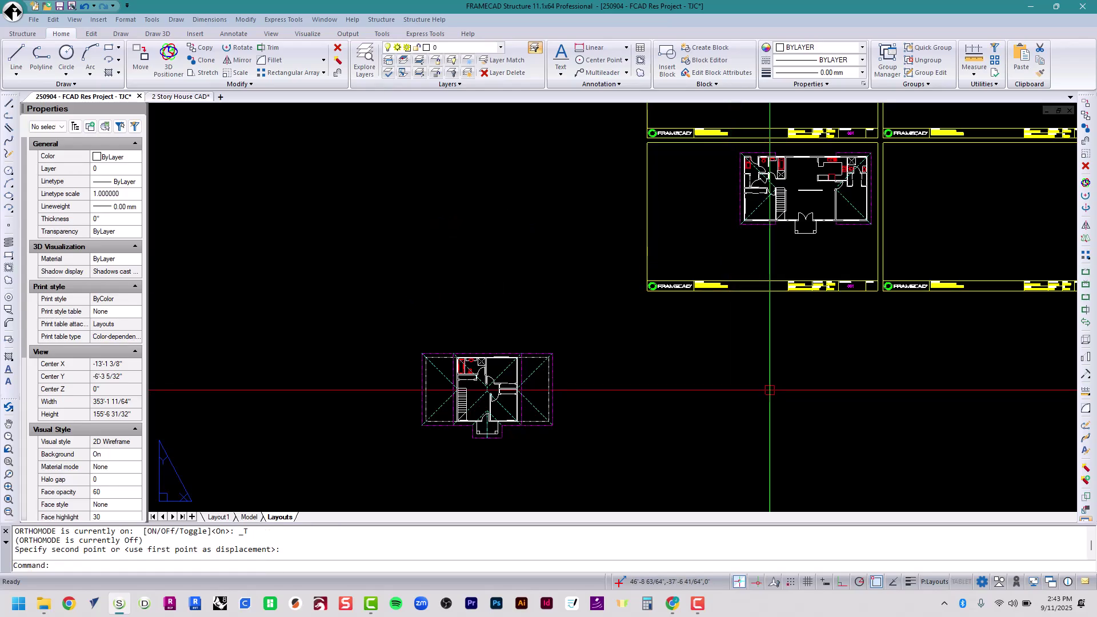
# - Switch to sheet view 1 and centre the First Floor block on the page with the CTR command
pyautogui.write('v')
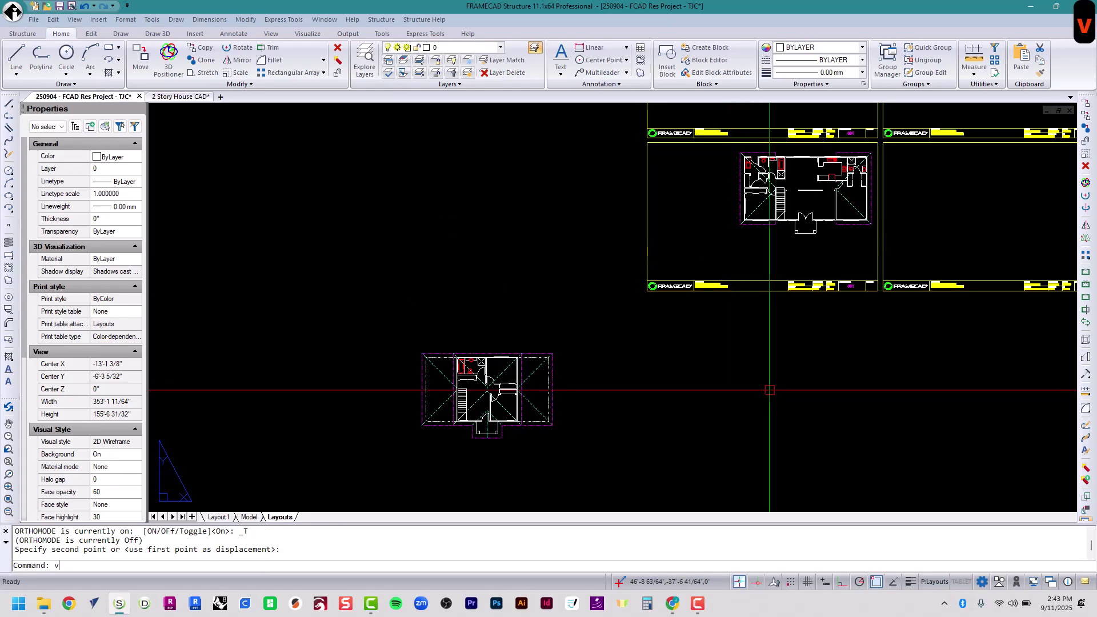
pyautogui.press('Return')
pyautogui.write('1')
pyautogui.press('Return')
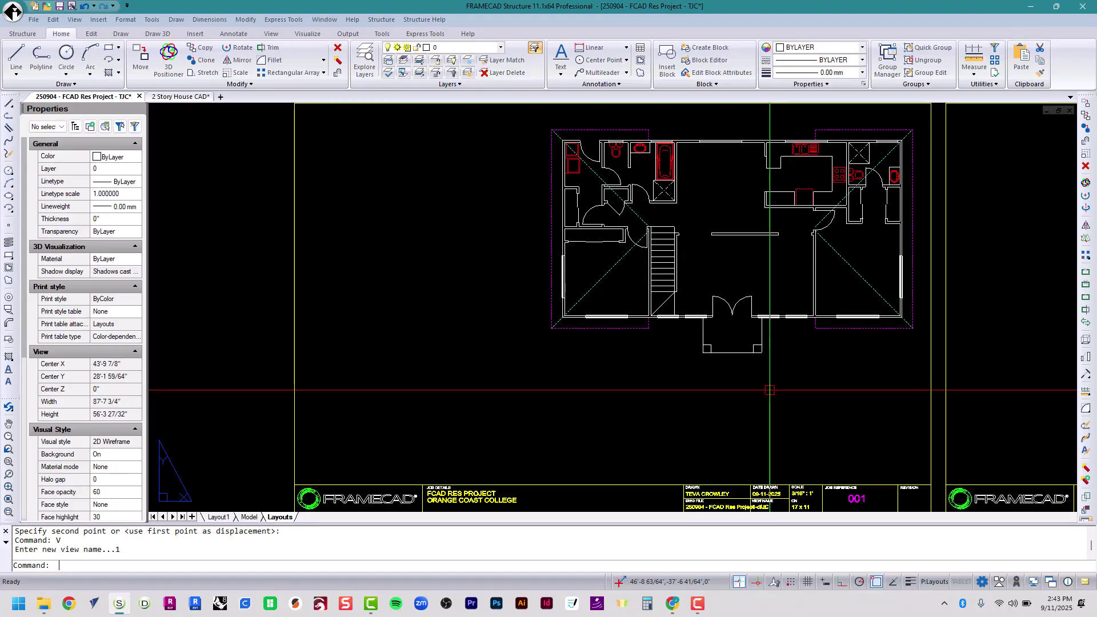
pyautogui.write('CTR')
pyautogui.press('Return')
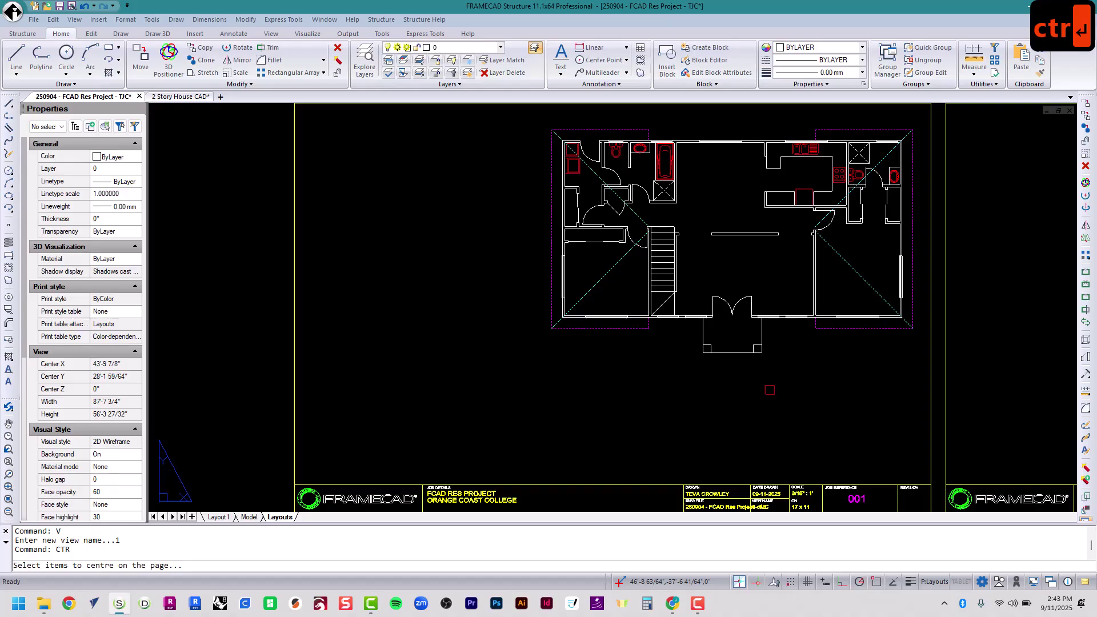
pyautogui.click(668, 283)
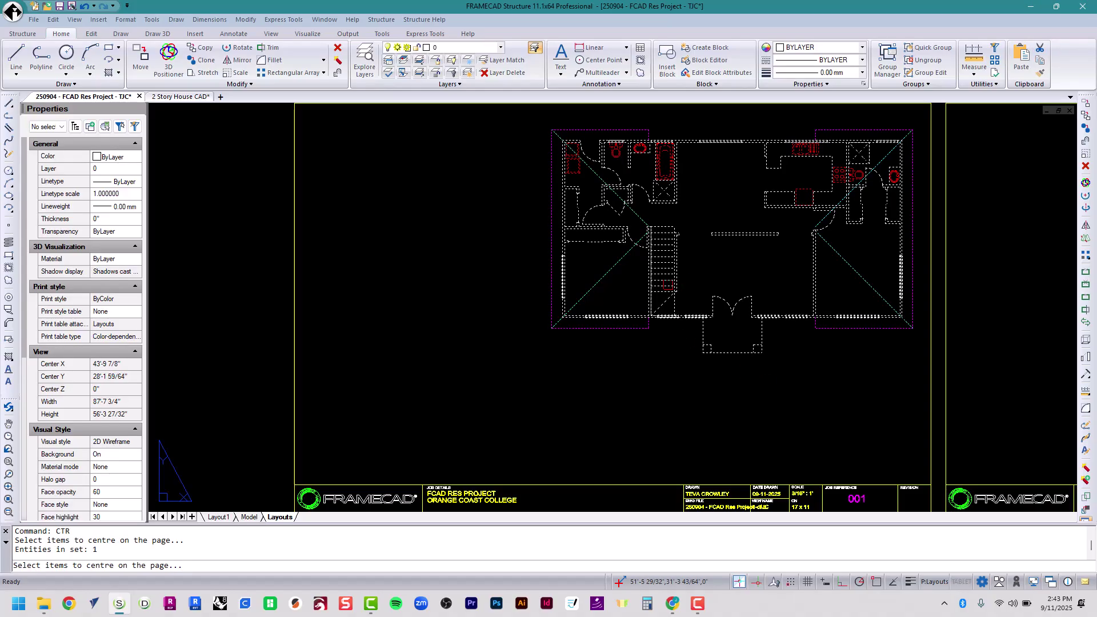
pyautogui.press('Return')
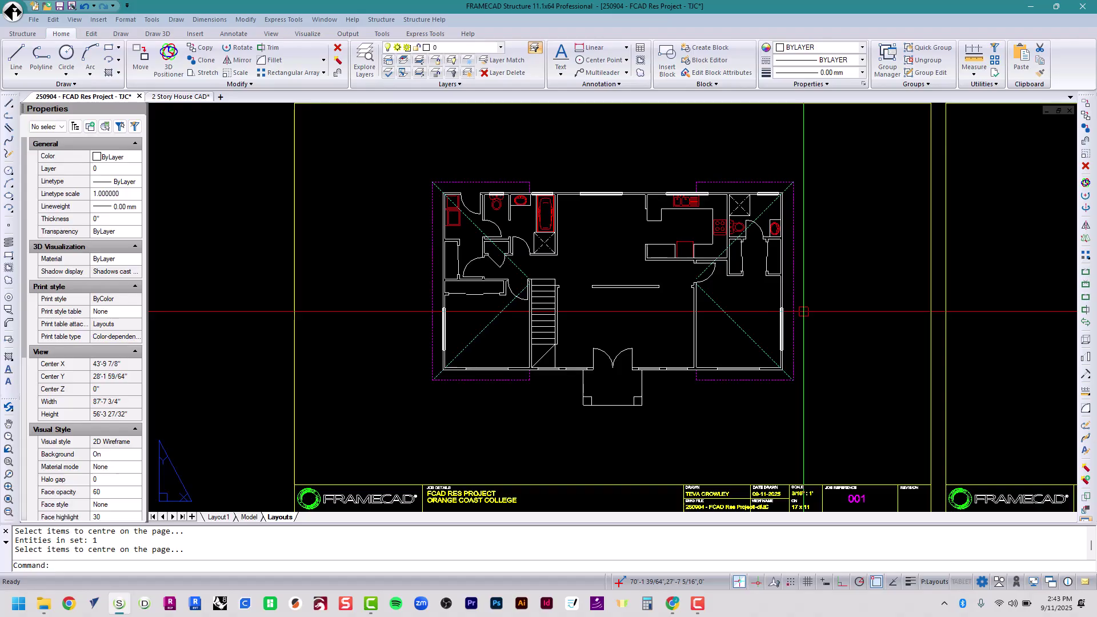
# - Assign the First Floor block on the first layout sheet to temporary toggle layer 1 using Add Temp Layer 1
pyautogui.scroll(-3, 804, 311)
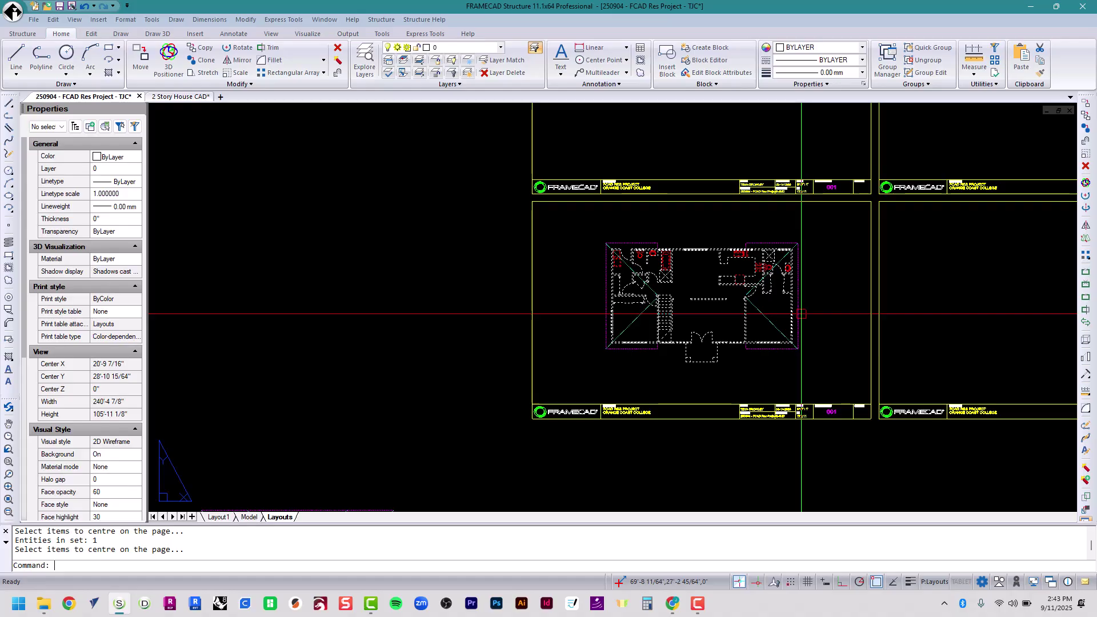
pyautogui.scroll(3, 604, 383)
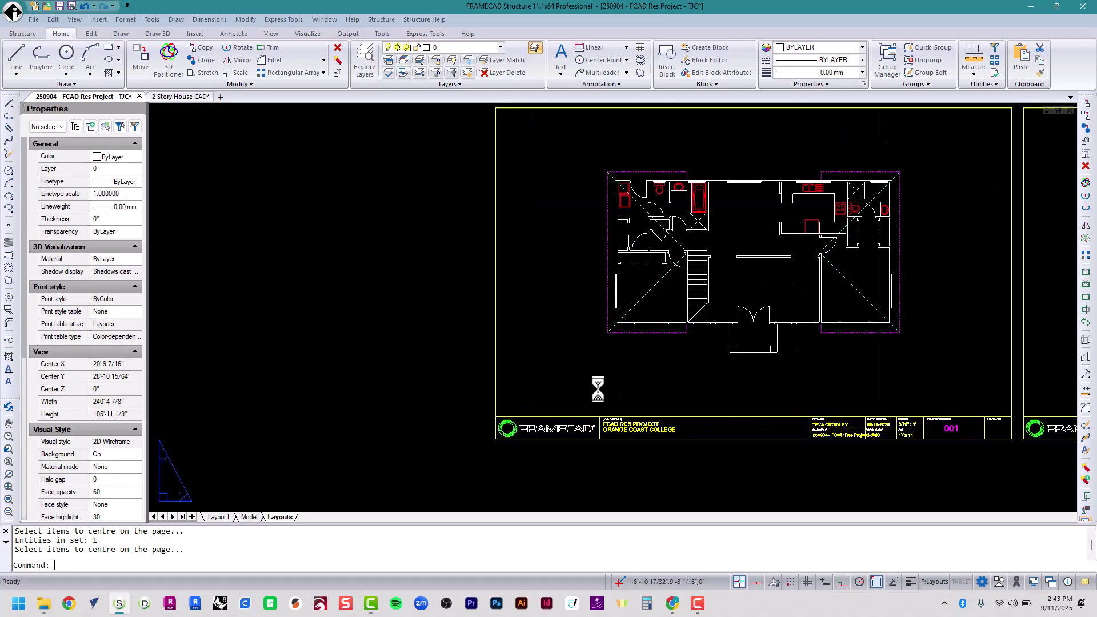
pyautogui.scroll(-1, 529, 423)
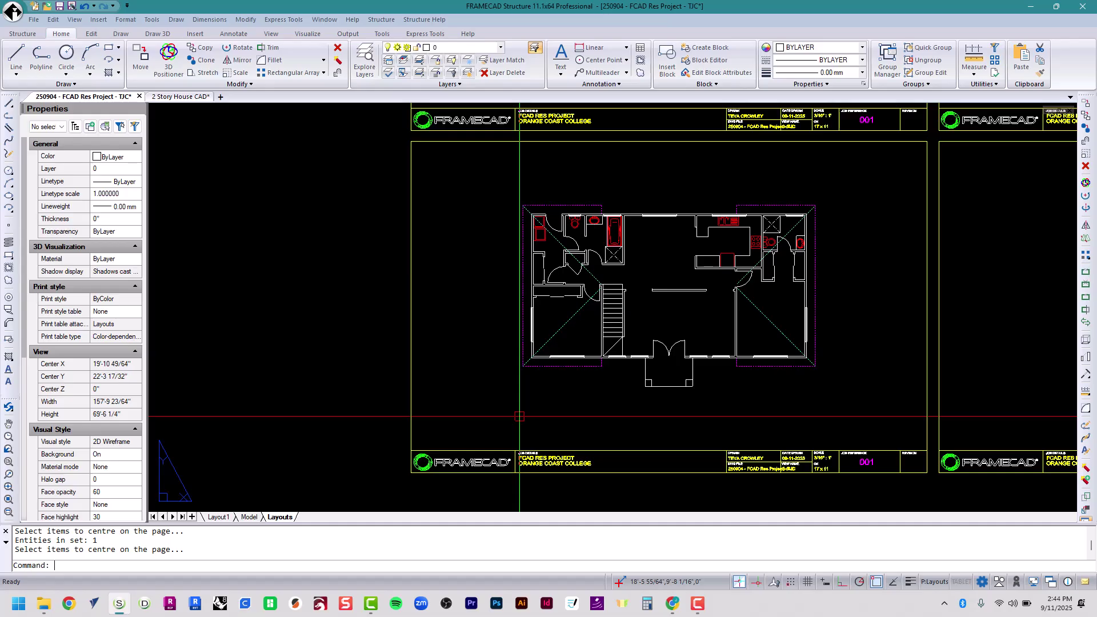
pyautogui.click(391, 21)
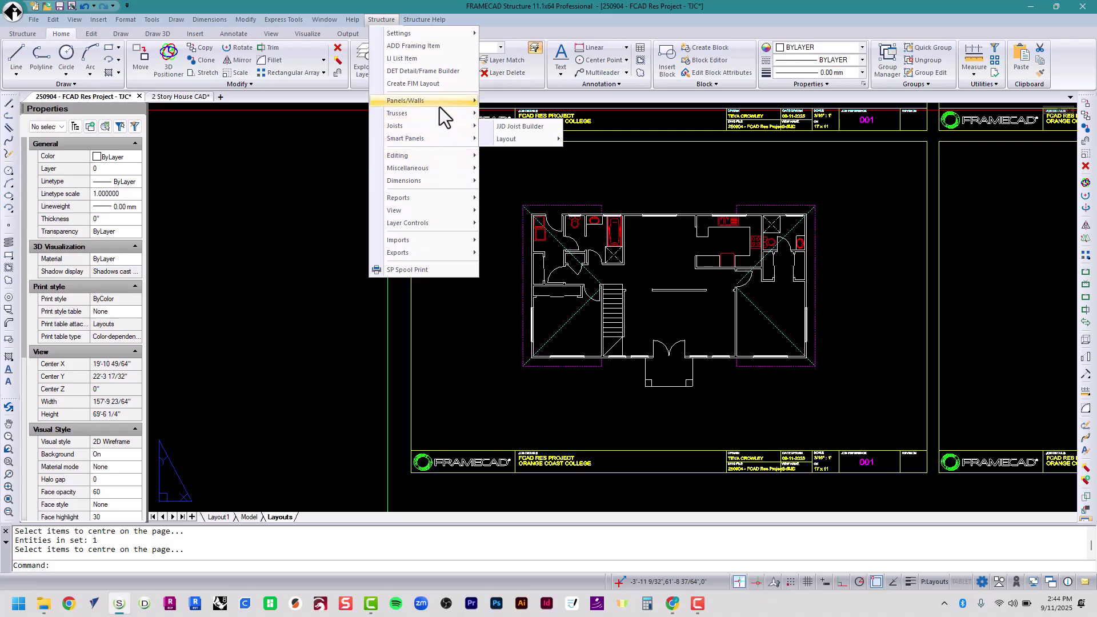
pyautogui.moveTo(438, 102)
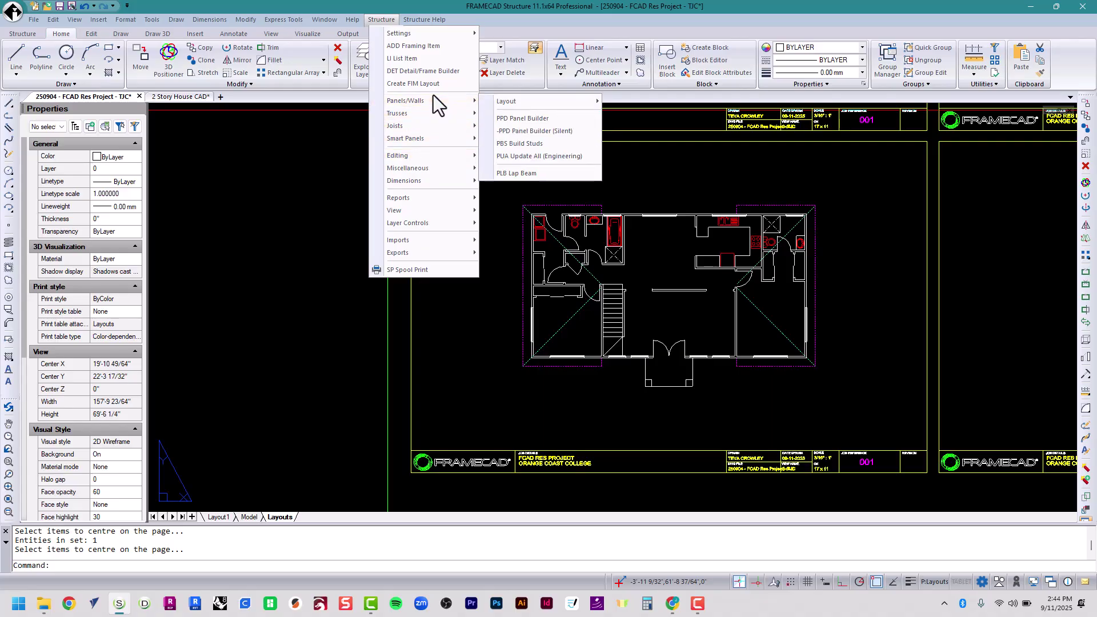
pyautogui.moveTo(451, 227)
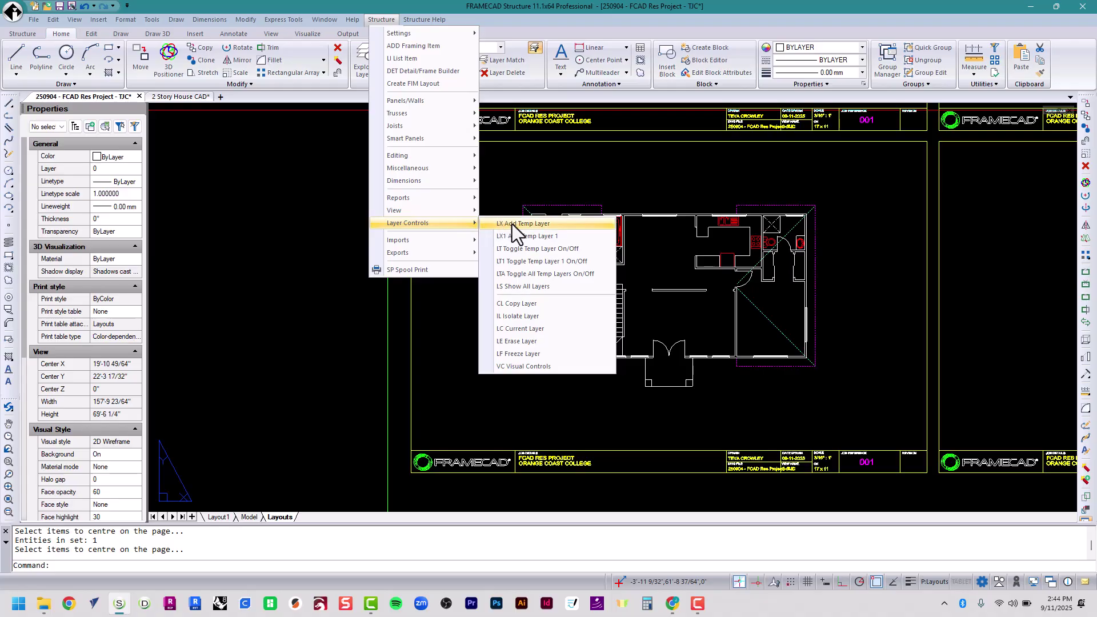
pyautogui.click(555, 239)
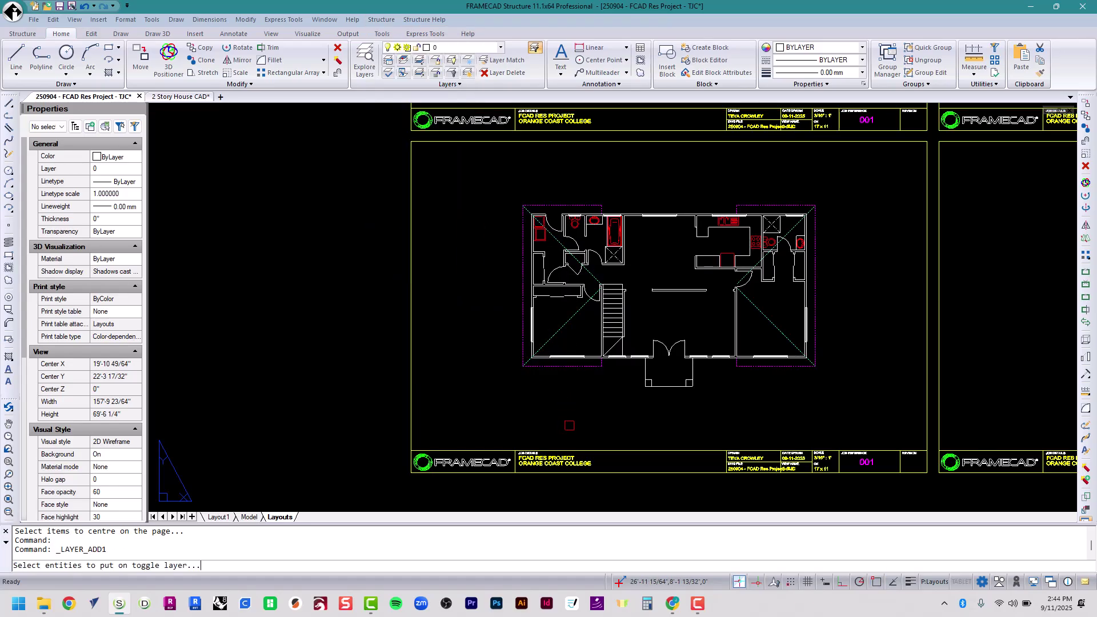
pyautogui.click(634, 369)
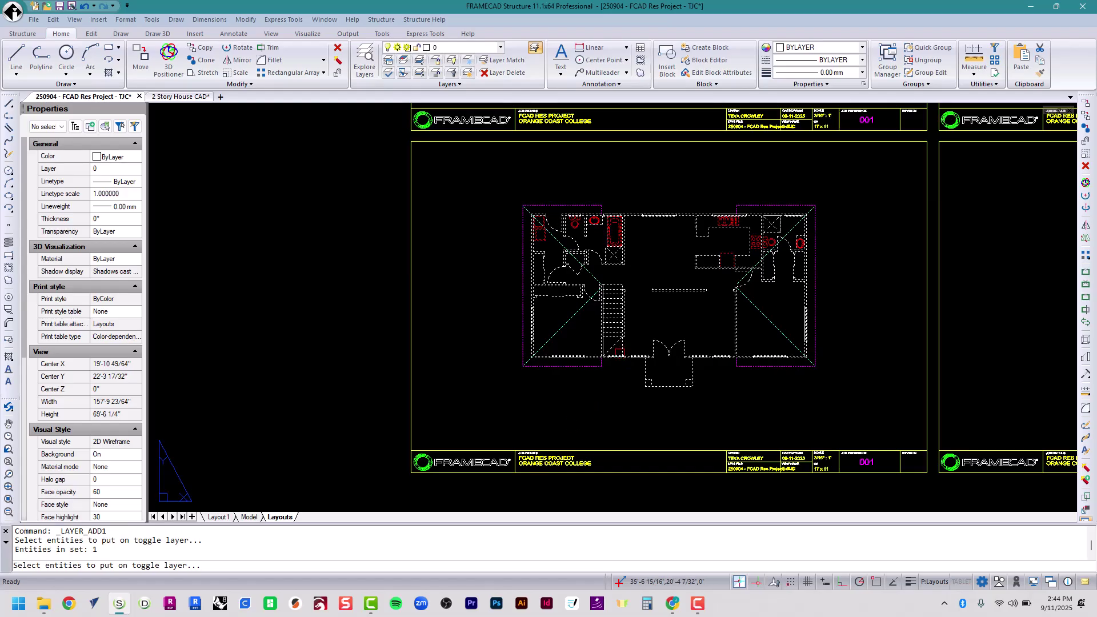
pyautogui.press('Return')
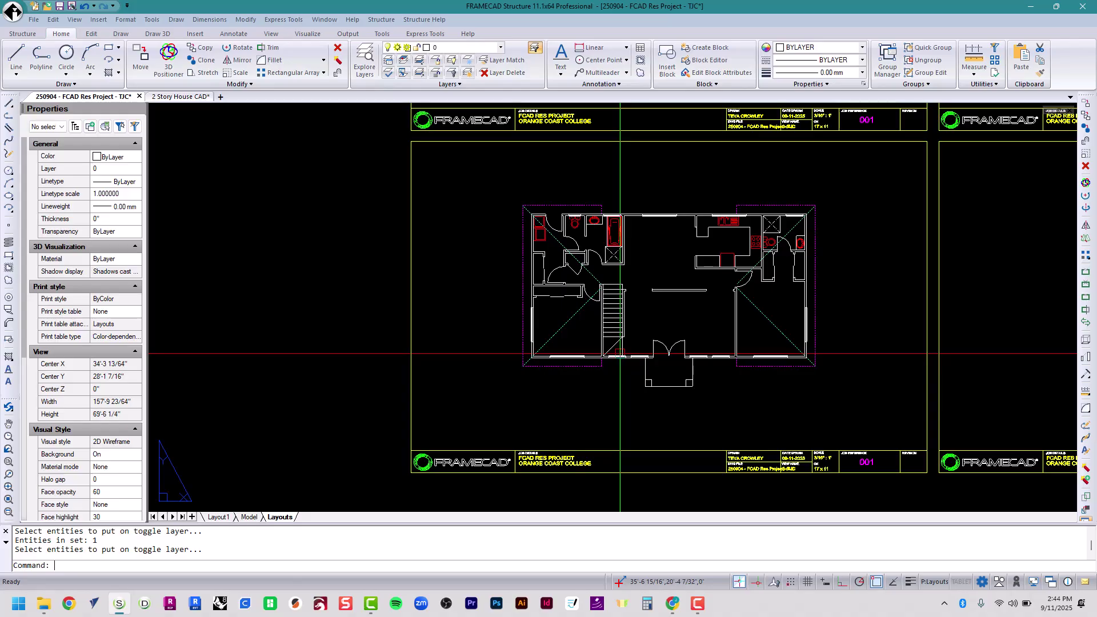
# - Test temporary layer 1 by toggling it off and on repeatedly with LT1, leaving the First Floor block shown
pyautogui.click(381, 20)
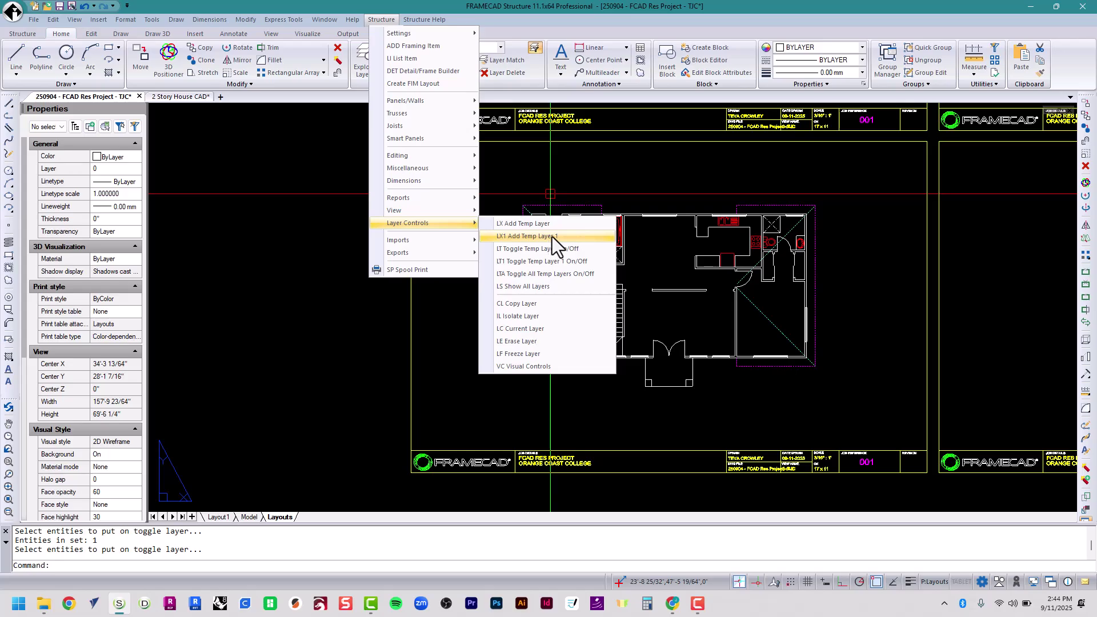
pyautogui.click(559, 264)
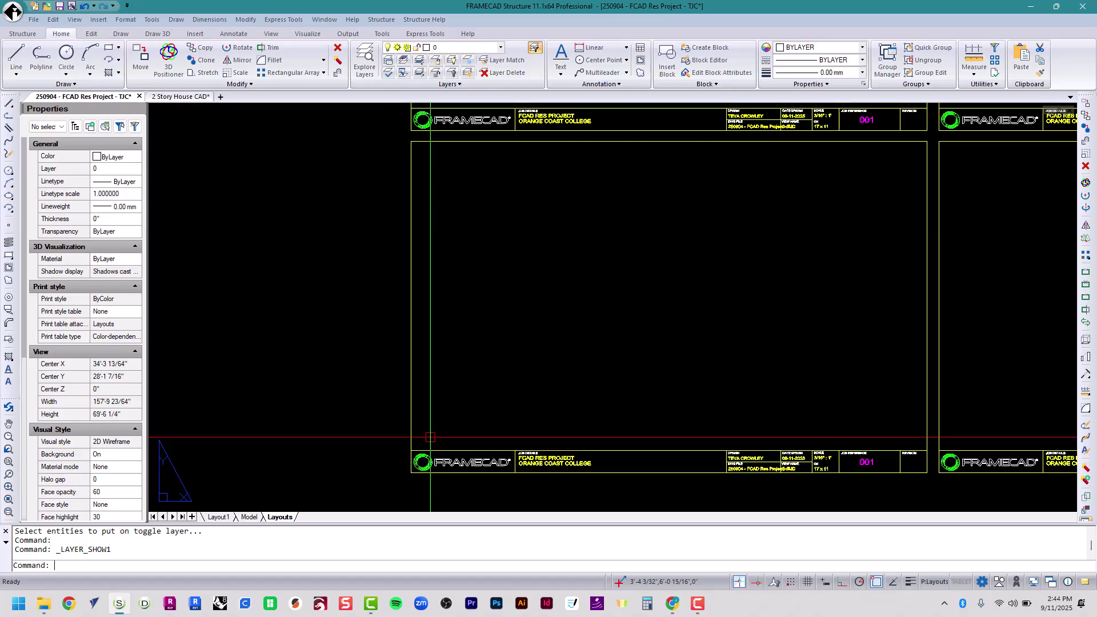
pyautogui.write('LT1')
pyautogui.press('Return')
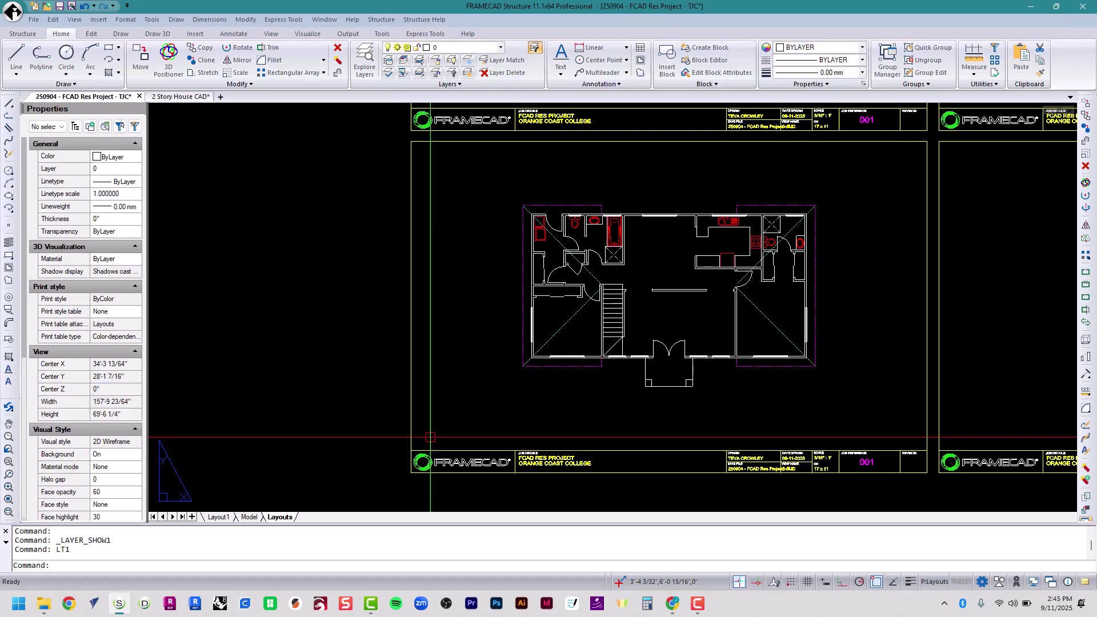
pyautogui.press('Return')
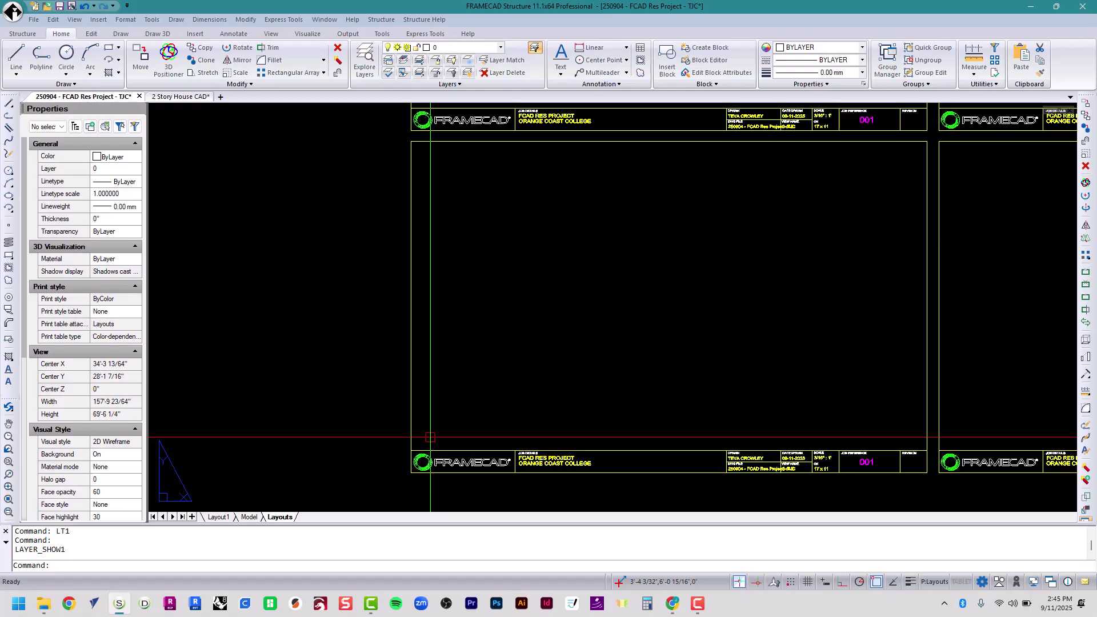
pyautogui.press('Return')
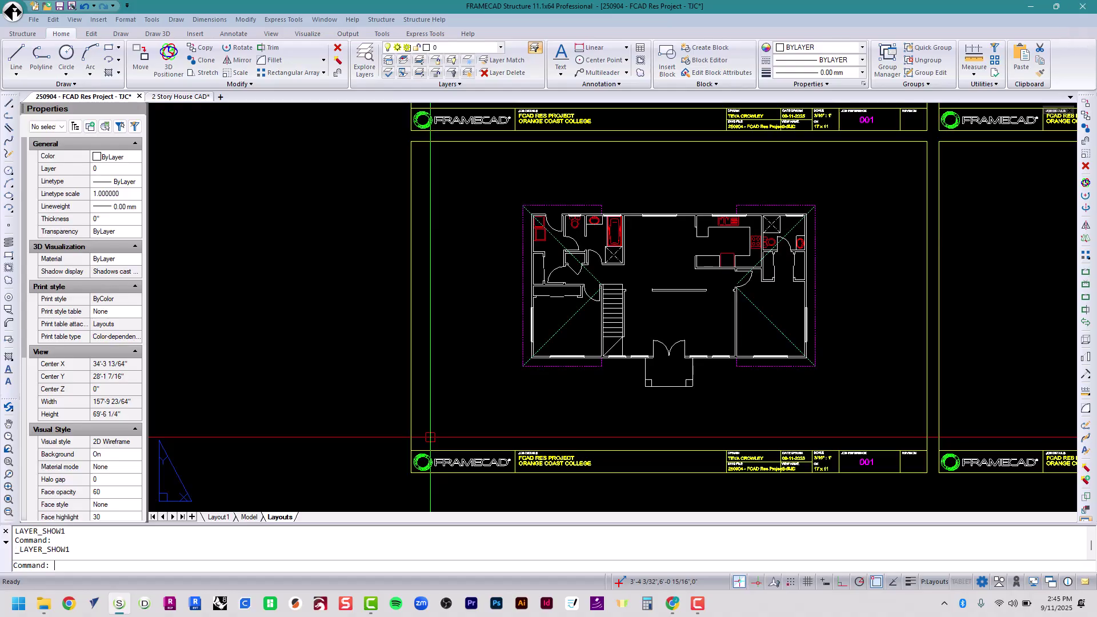
pyautogui.press('Return')
pyautogui.press('Return')
pyautogui.press('Return')
pyautogui.press('Return')
pyautogui.press('Return')
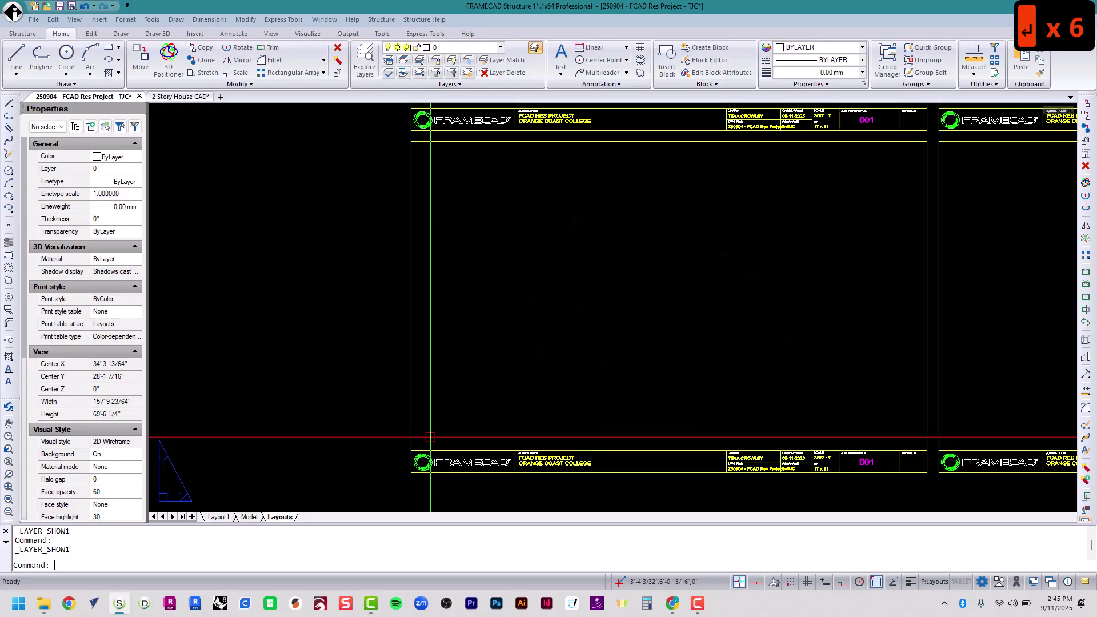
pyautogui.press('Return')
pyautogui.press('Return')
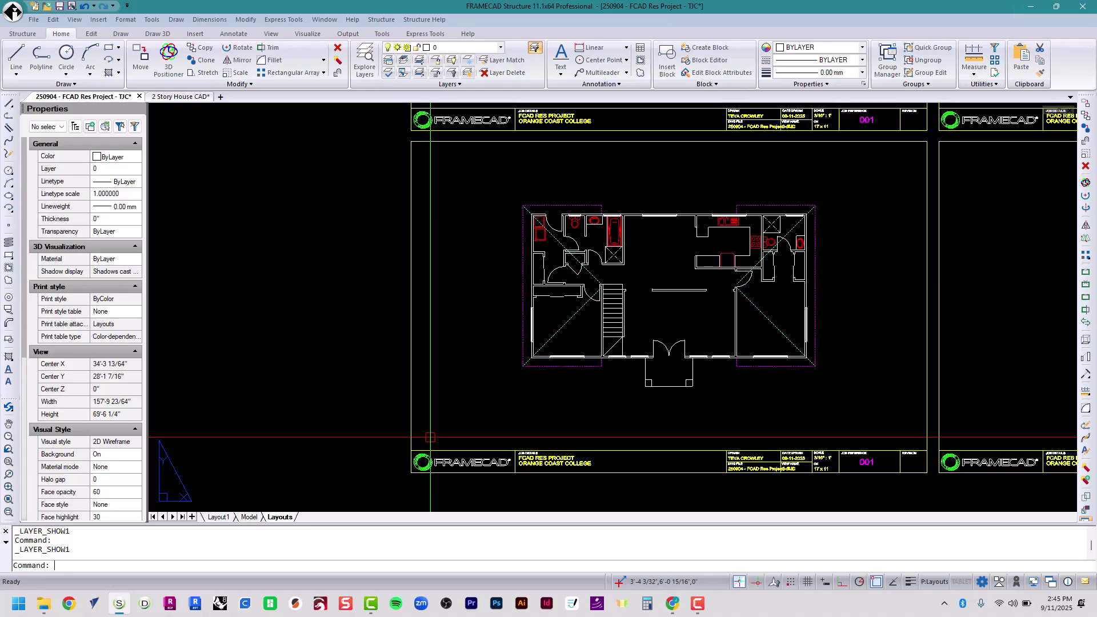
pyautogui.press('Return')
pyautogui.press('Return')
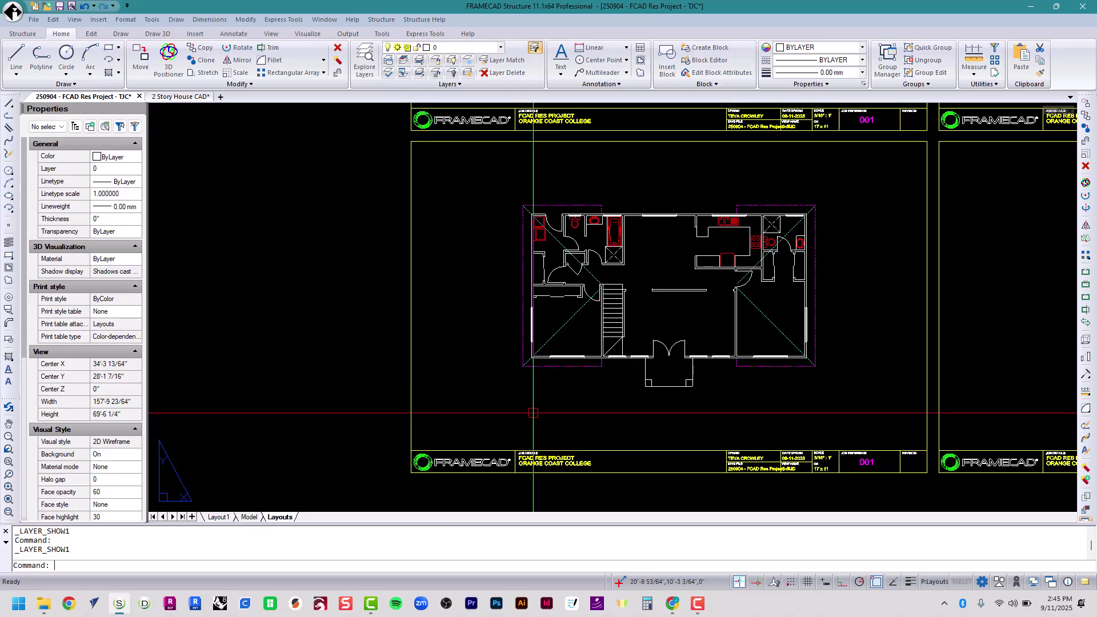
# - Move the Second Floor block from below the sheets into the second layout sheet frame of the upper row
pyautogui.scroll(-5, 427, 466)
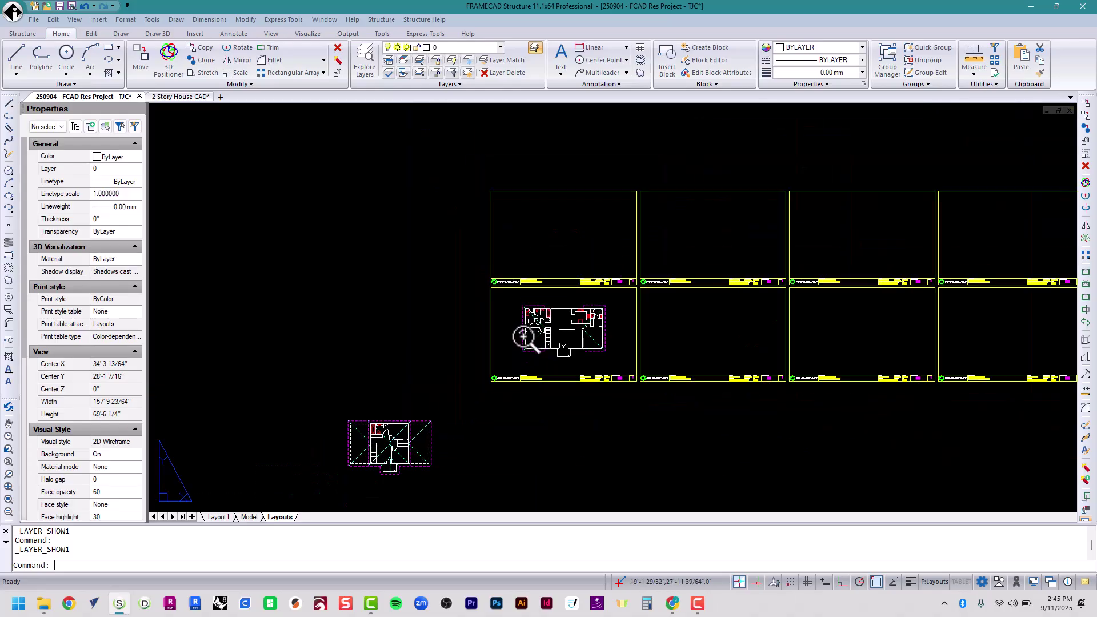
pyautogui.write('move')
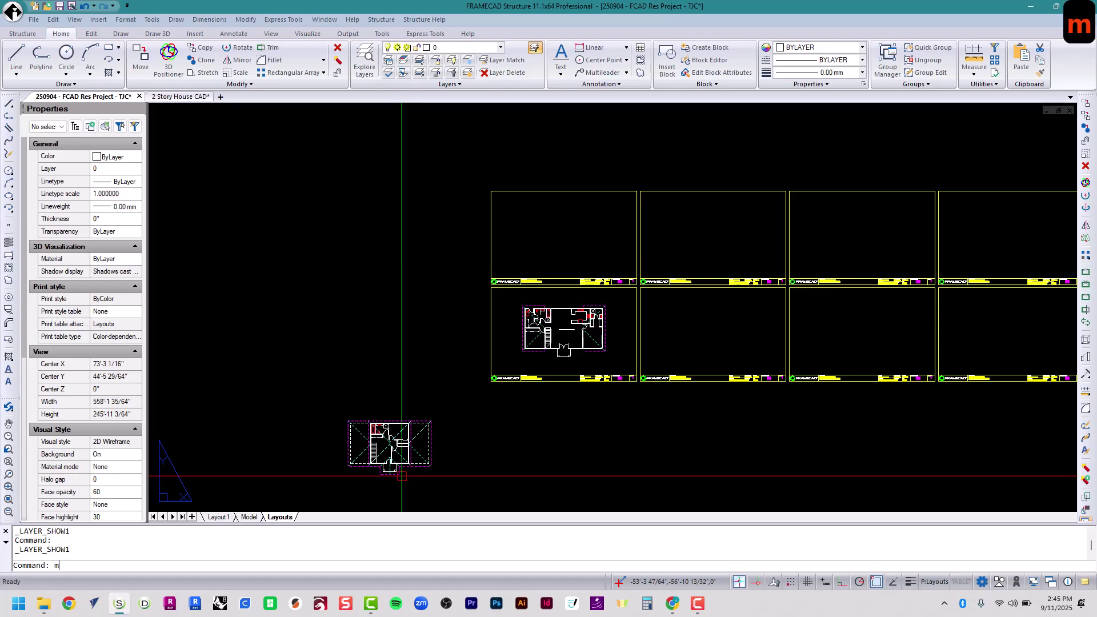
pyautogui.press('Return')
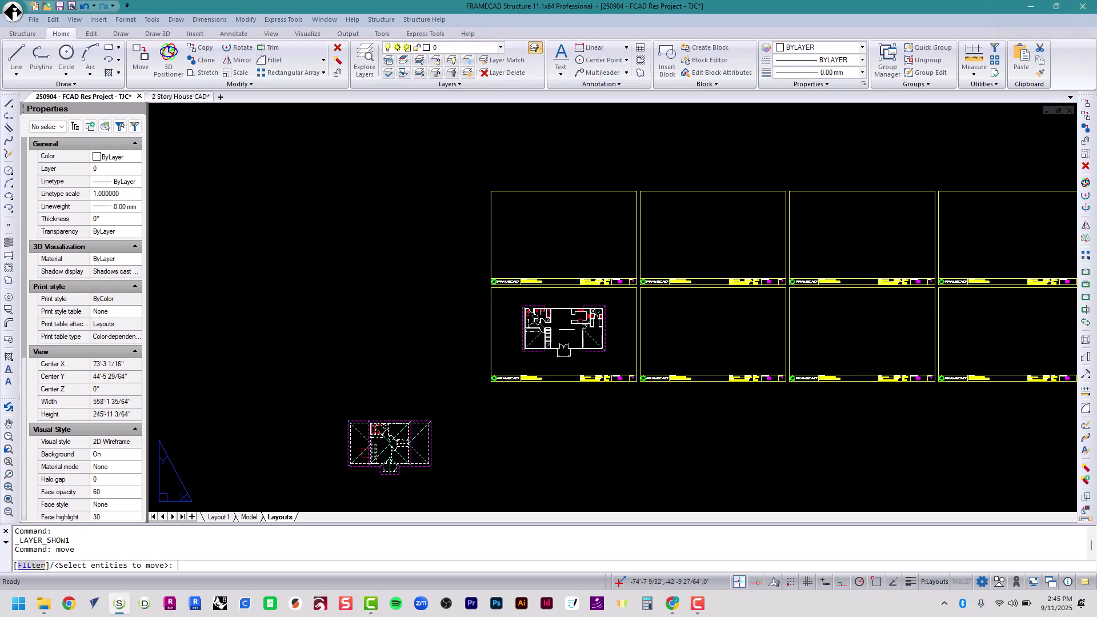
pyautogui.click(366, 453)
pyautogui.press('Return')
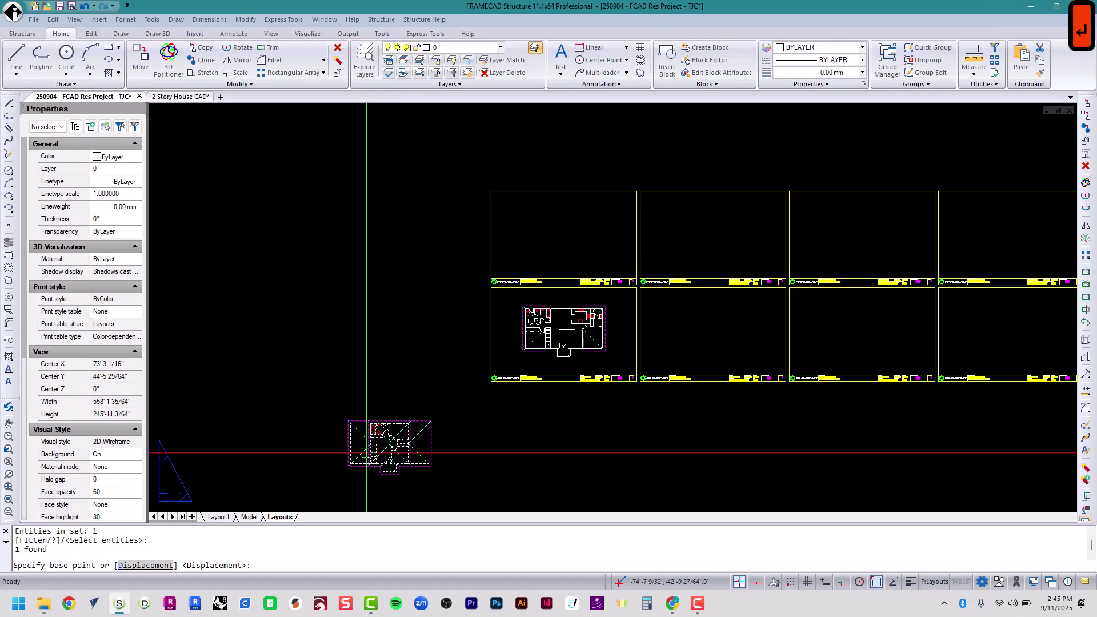
pyautogui.click(340, 489)
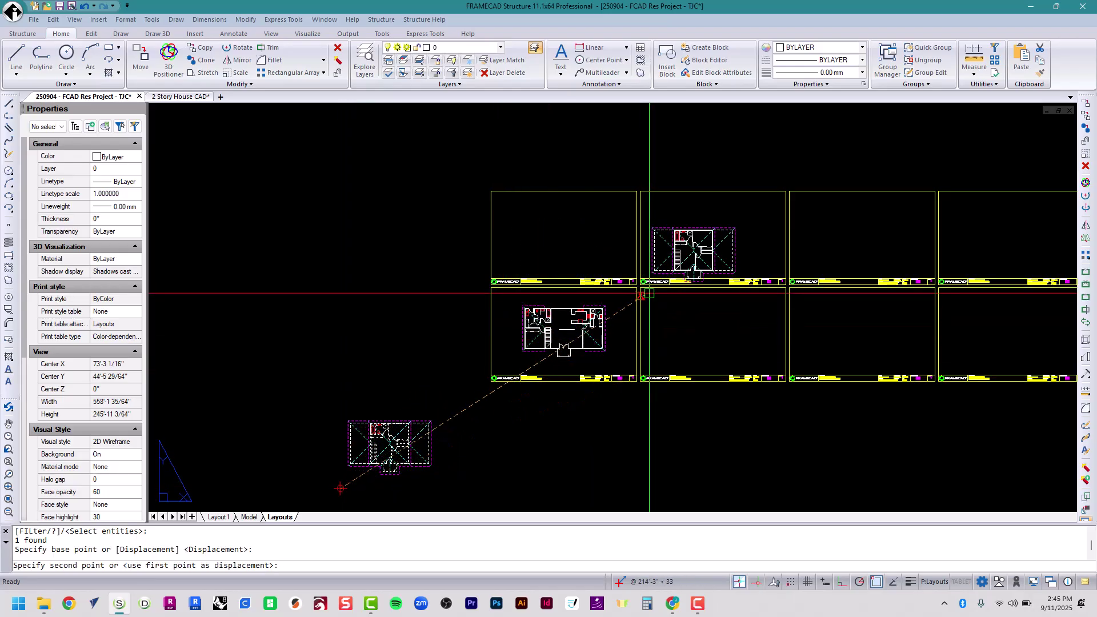
pyautogui.click(655, 286)
# - Switch to sheet view 4 and centre the Second Floor block on the page with the CTR command
pyautogui.write('V')
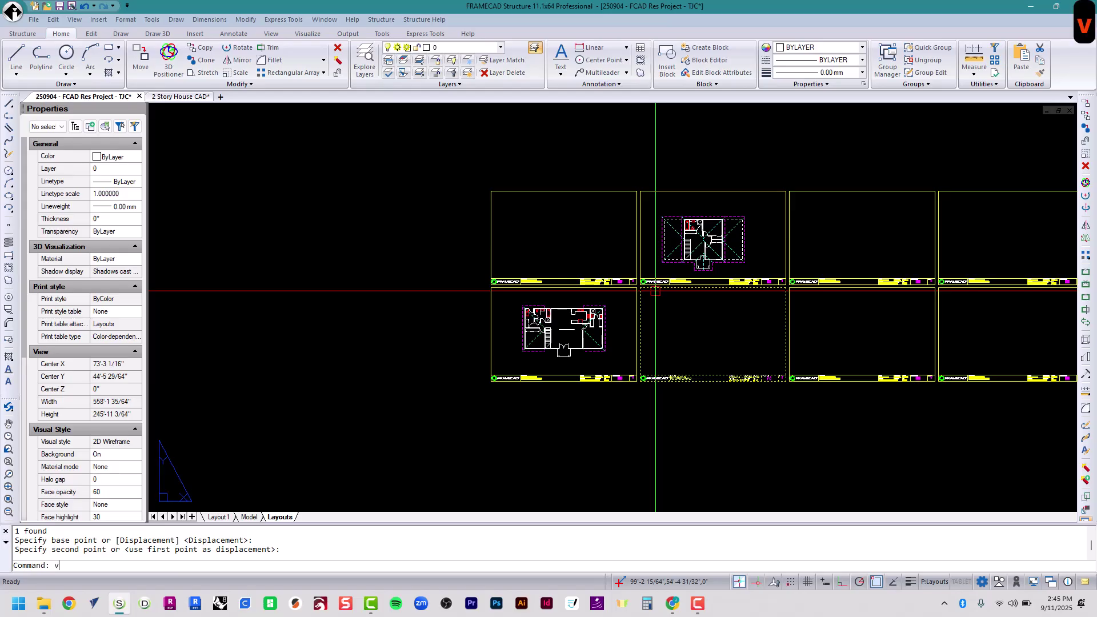
pyautogui.press('Return')
pyautogui.write('4')
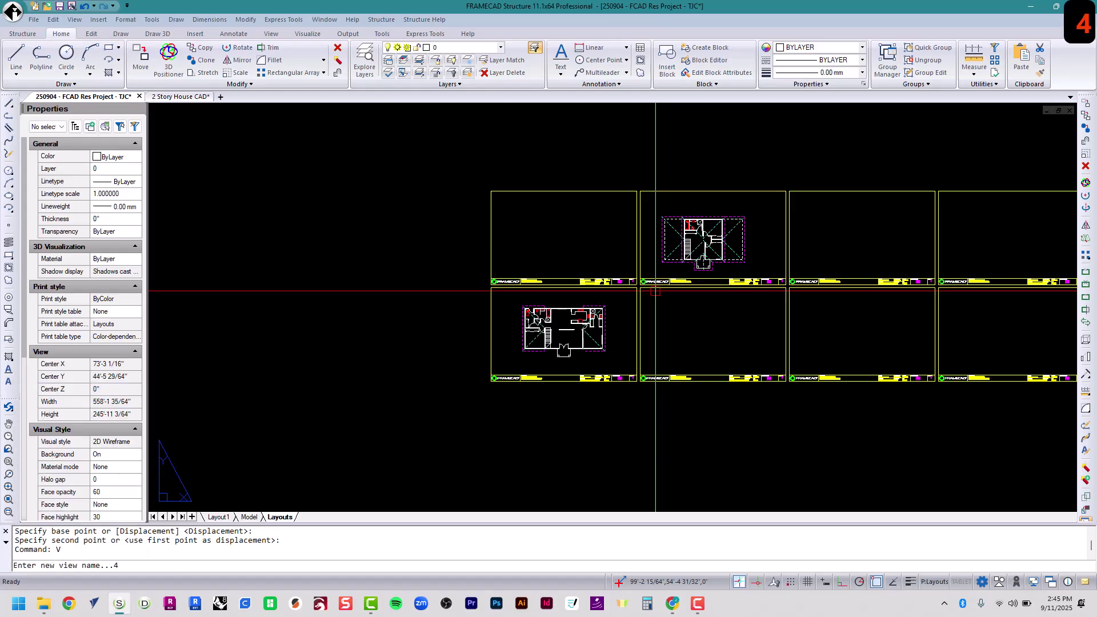
pyautogui.press('Return')
pyautogui.write('c')
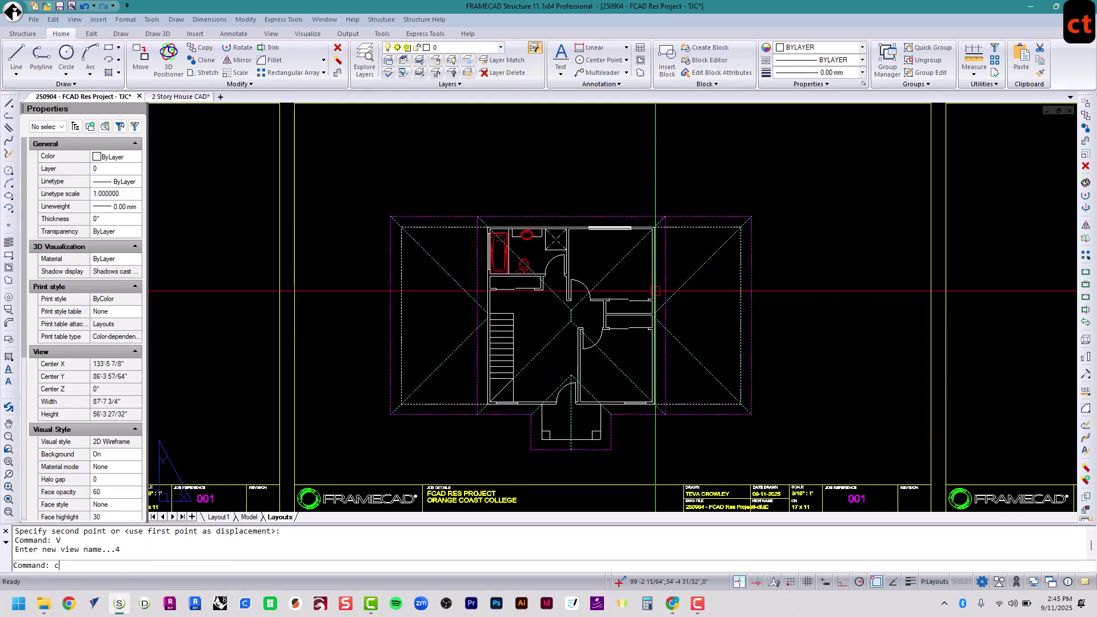
pyautogui.write('tr')
pyautogui.press('Return')
pyautogui.click(655, 291)
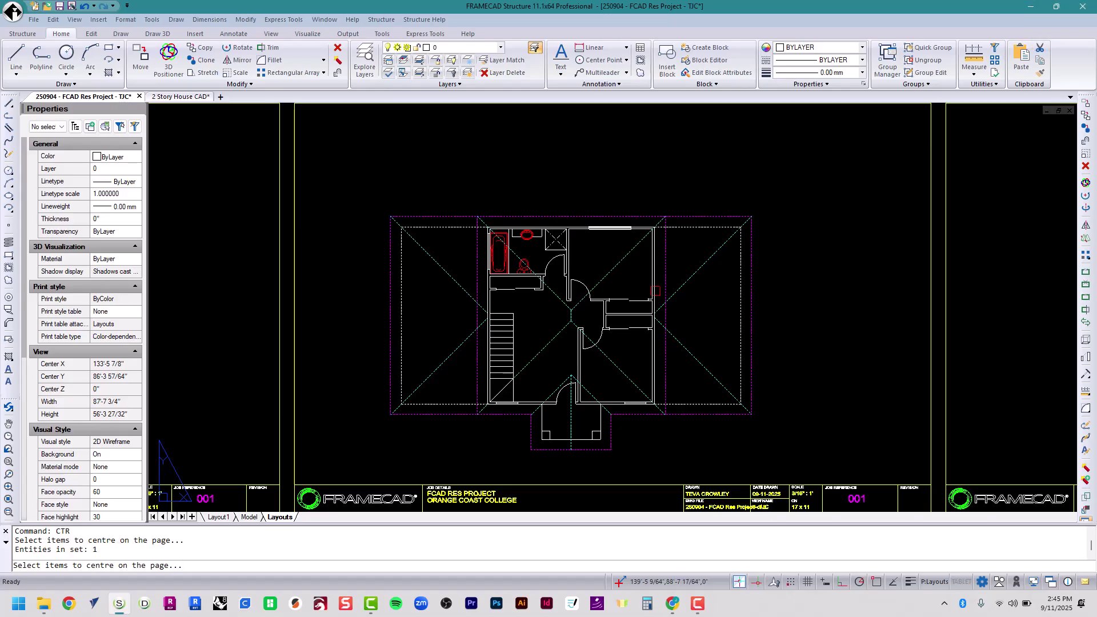
pyautogui.press('Return')
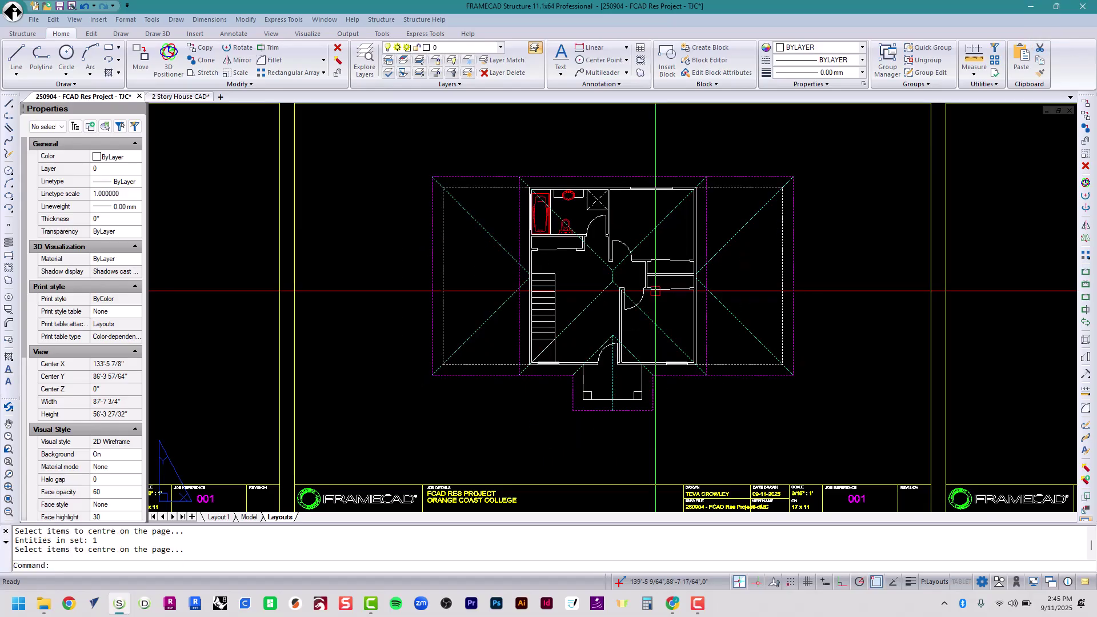
# - Assign the Second Floor block to temporary toggle layer 2 with the LX2 command
pyautogui.write('LX2')
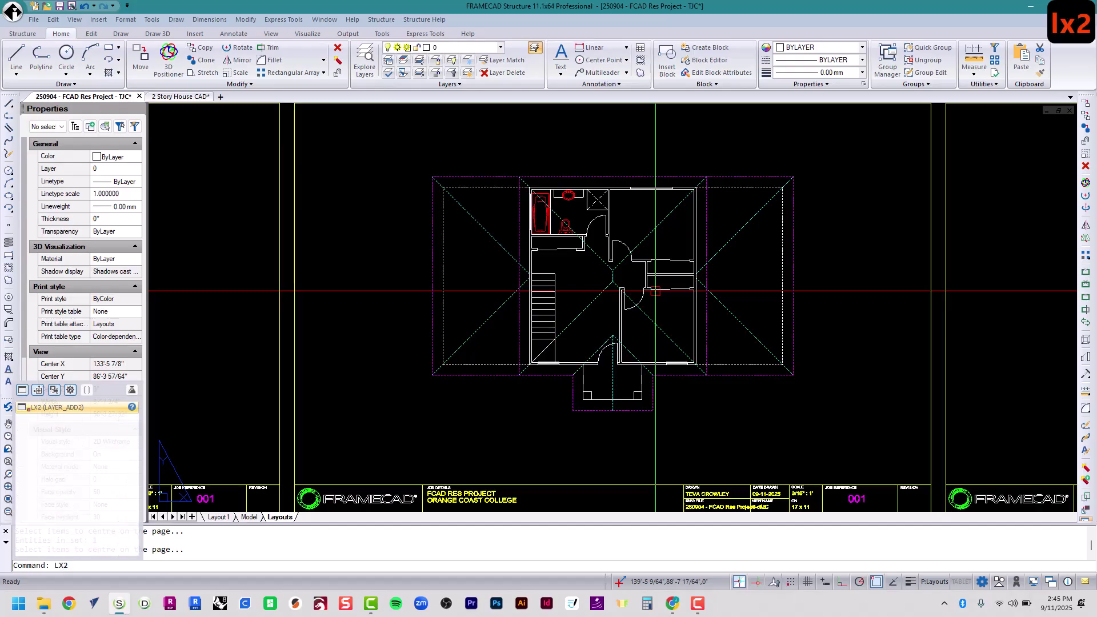
pyautogui.press('Return')
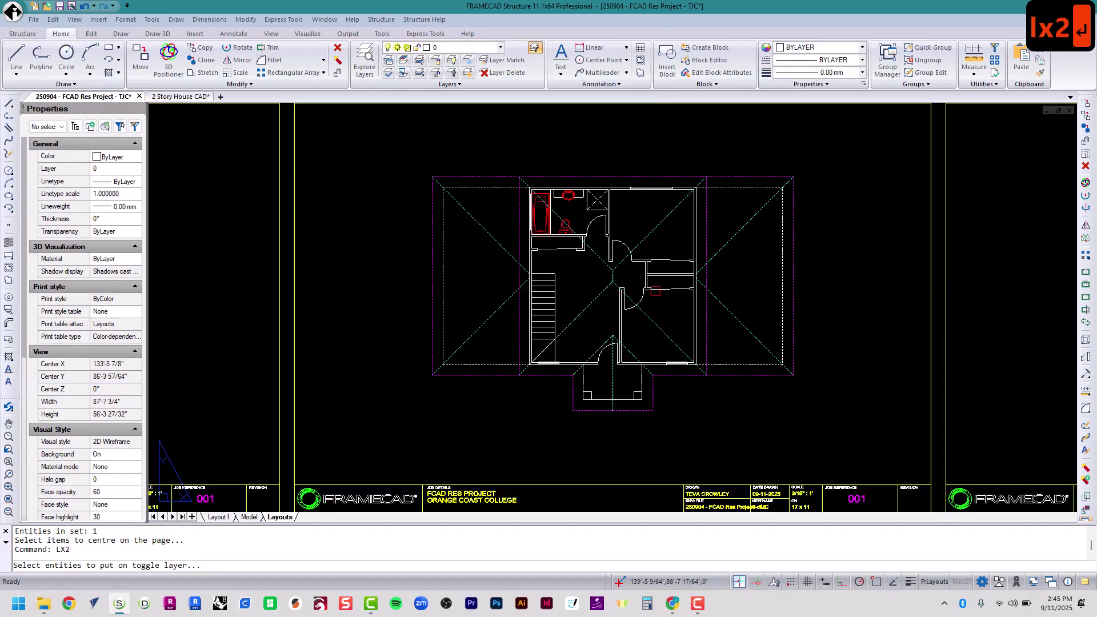
pyautogui.click(628, 275)
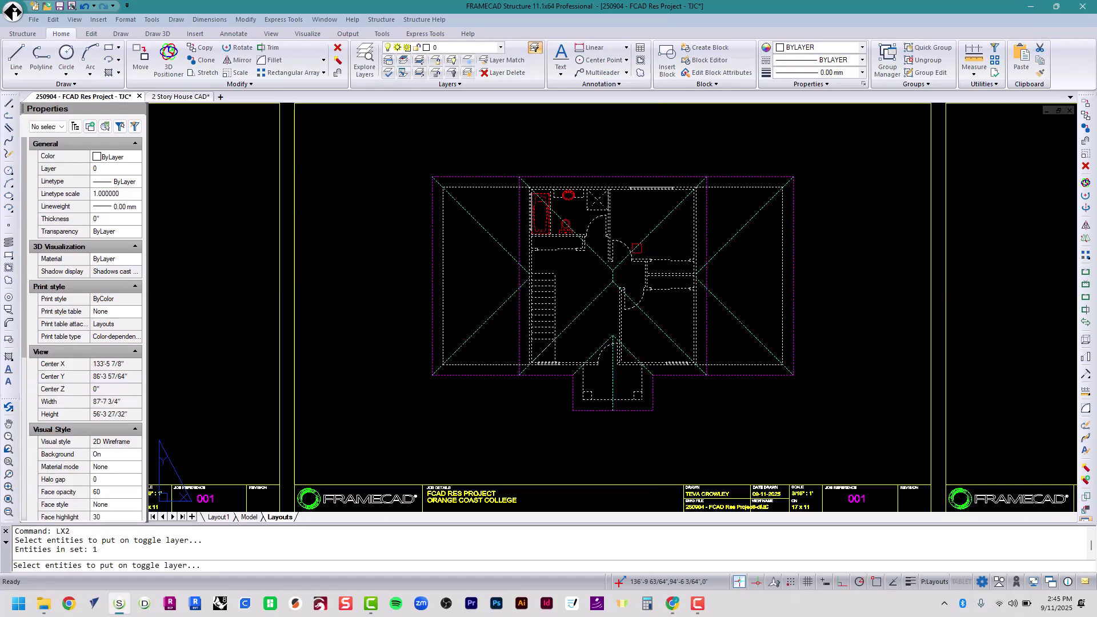
pyautogui.press('Return')
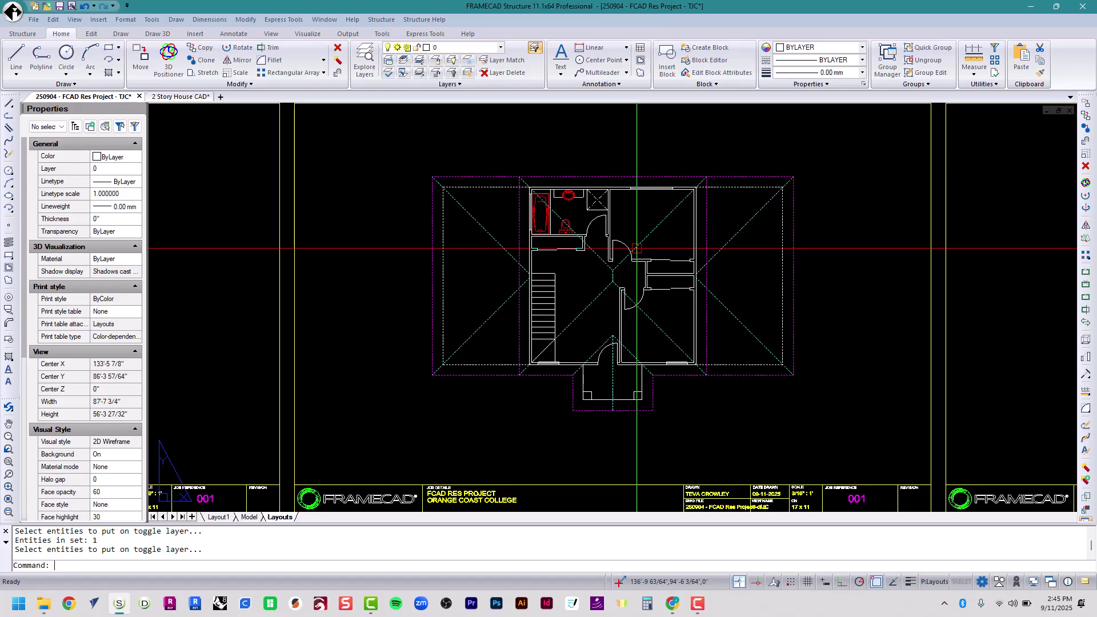
# - Toggle temporary layer 2 off, on and off again with LT2, leaving the Second Floor block hidden
pyautogui.write('lt2')
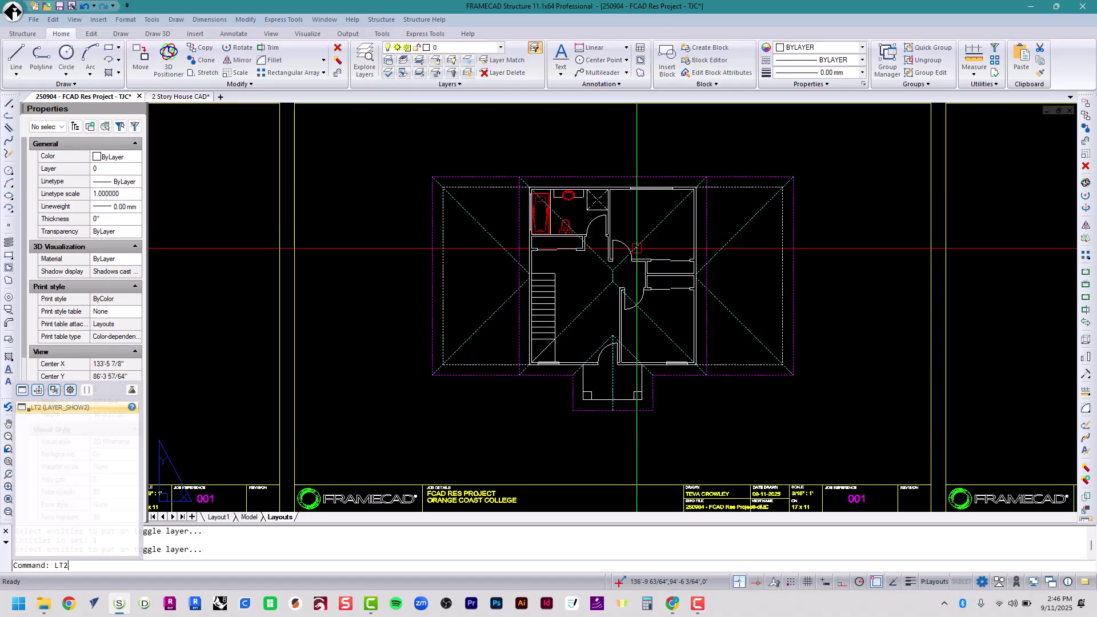
pyautogui.hotkey('shift', 'Return')
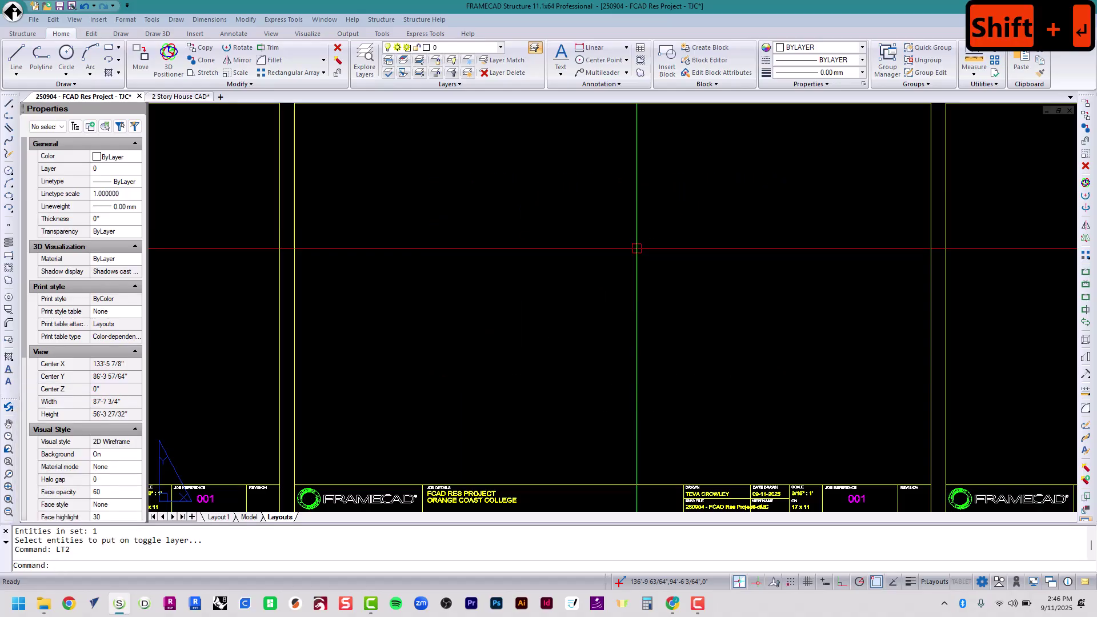
pyautogui.press('Return')
pyautogui.press('Return')
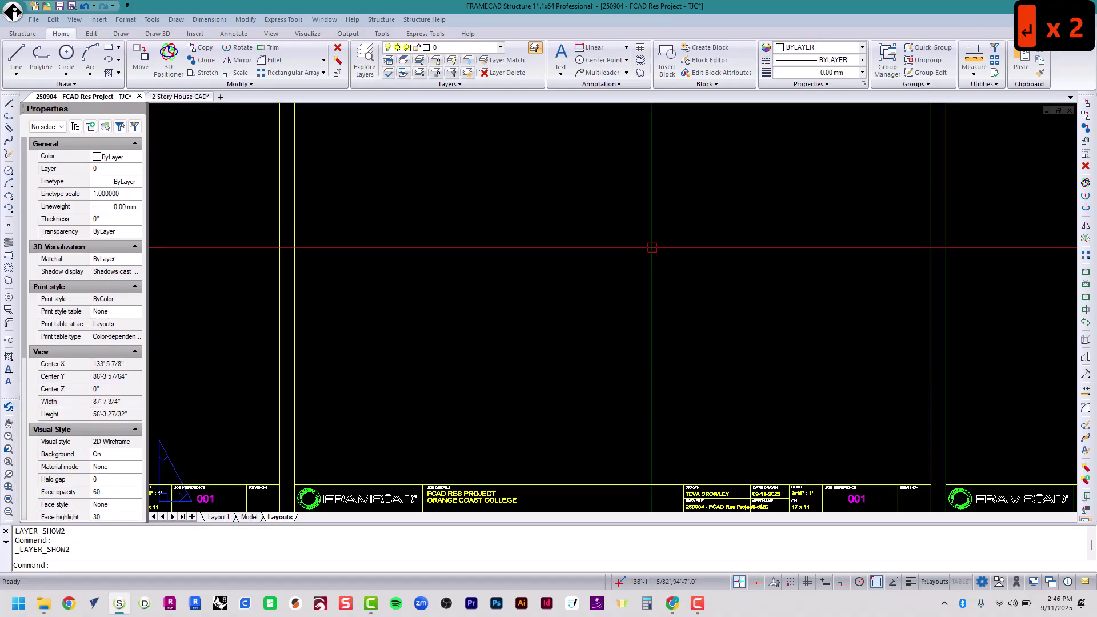
pyautogui.scroll(-7, 667, 250)
pyautogui.middleClick(679, 251)
pyautogui.middleClick(679, 250)
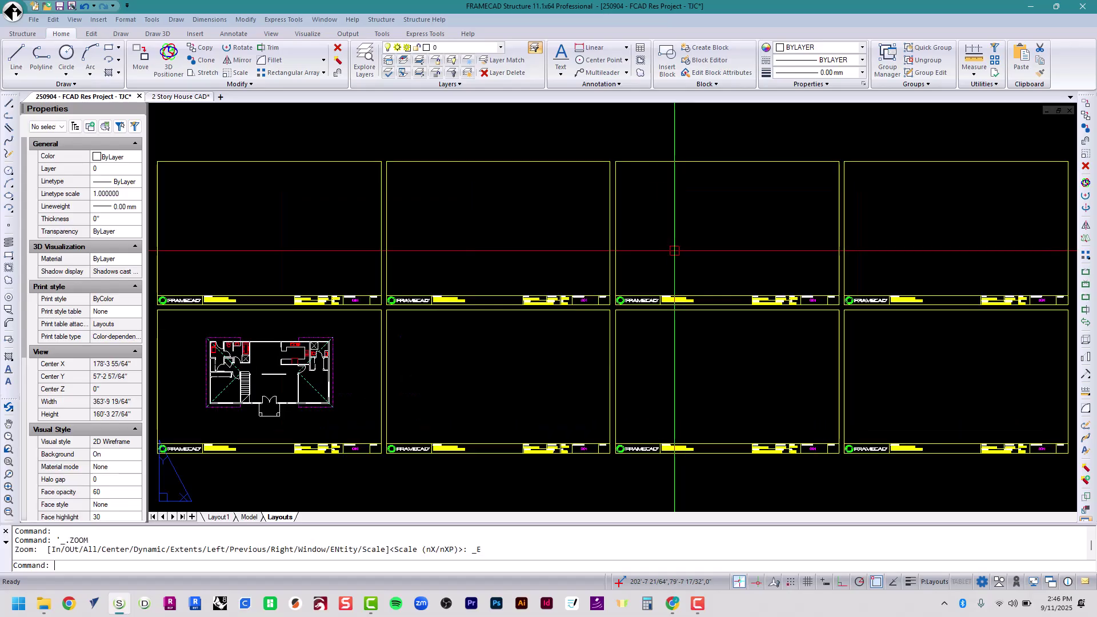
# - Toggle temporary layer 1 off and on with LT1 and layer 2 on with LT2, leaving both floor plan blocks shown
pyautogui.write('LT1')
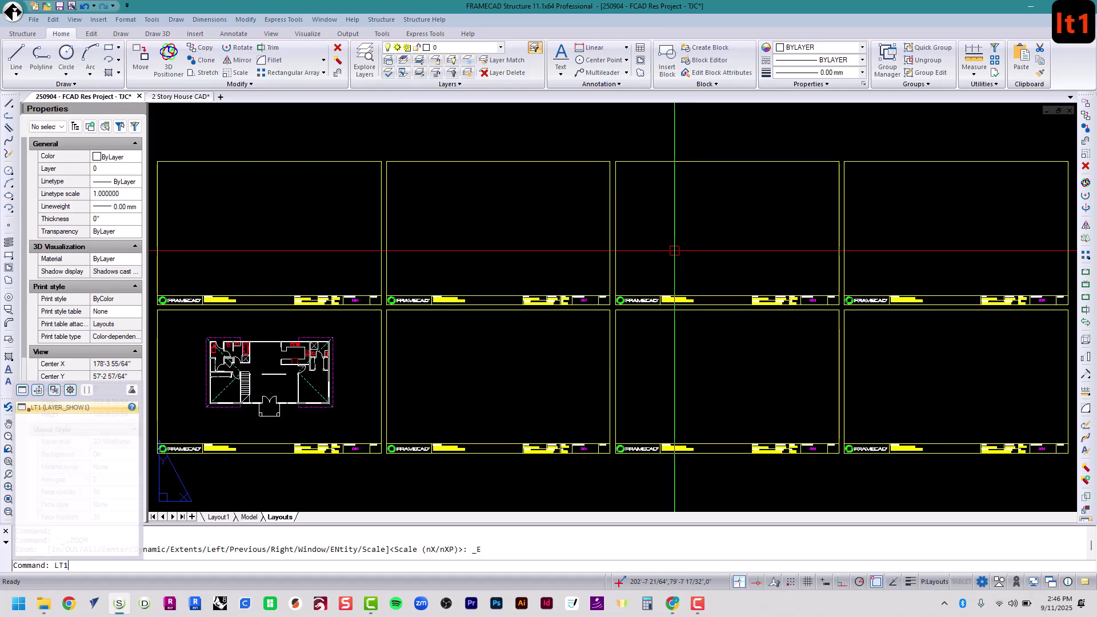
pyautogui.press('Return')
pyautogui.write('lt2')
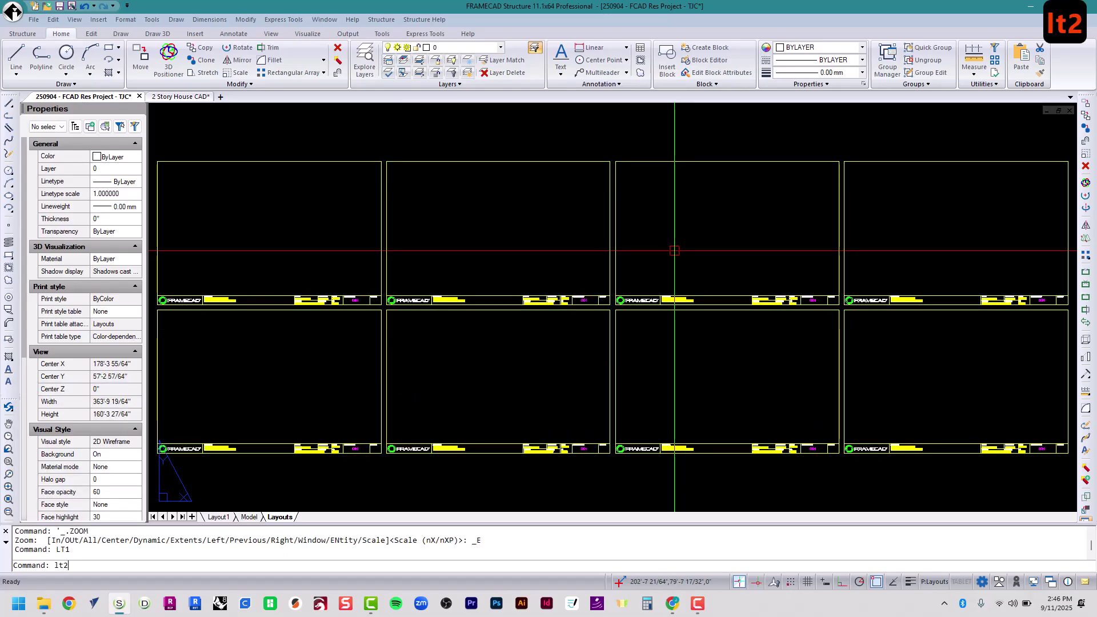
pyautogui.press('Return')
pyautogui.write('lt')
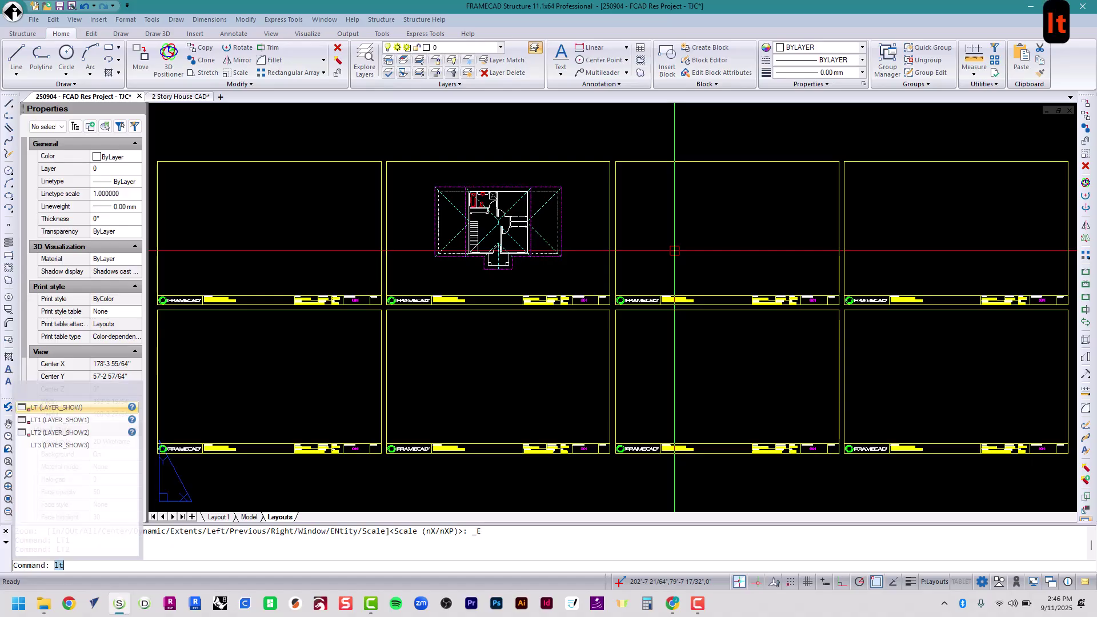
pyautogui.write('1')
pyautogui.press('Return')
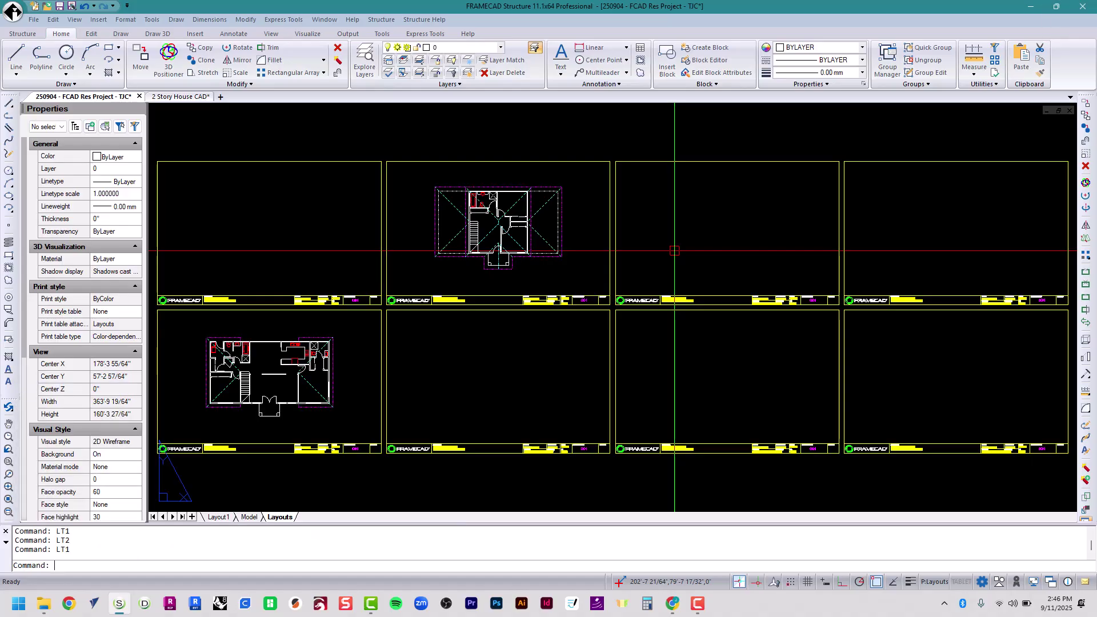
# - Repeat the LT1 toggle four times, then run the LT2 toggle four times, ending with both floor plan blocks shown
pyautogui.press('Return')
pyautogui.press('Return')
pyautogui.press('Return')
pyautogui.press('Return')
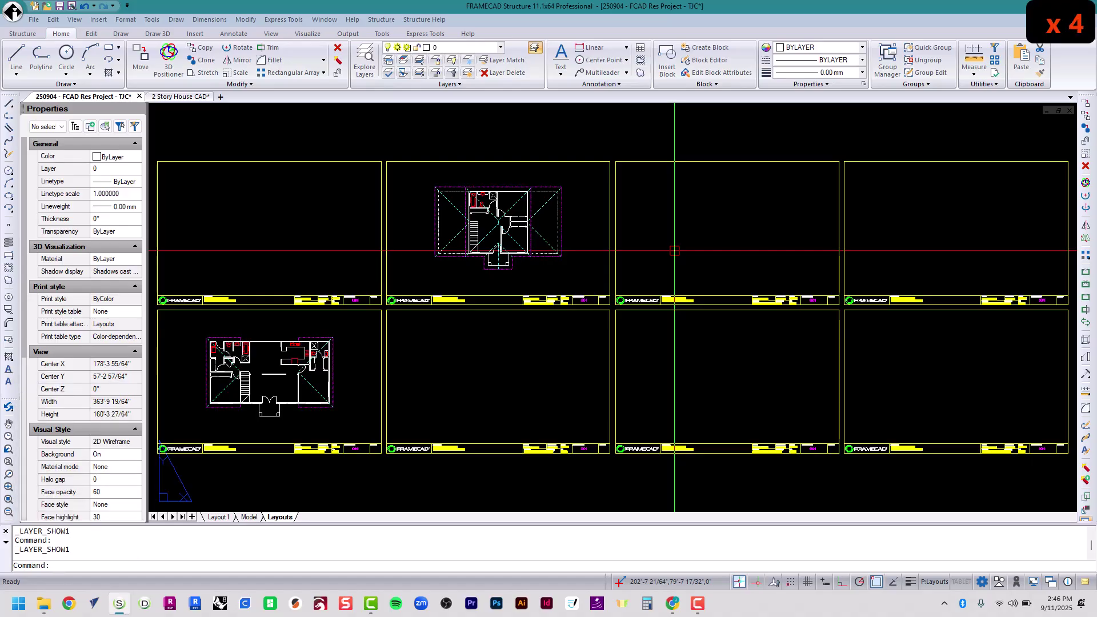
pyautogui.write('lt2')
pyautogui.press('Return')
pyautogui.press('Return')
pyautogui.press('Return')
pyautogui.press('Return')
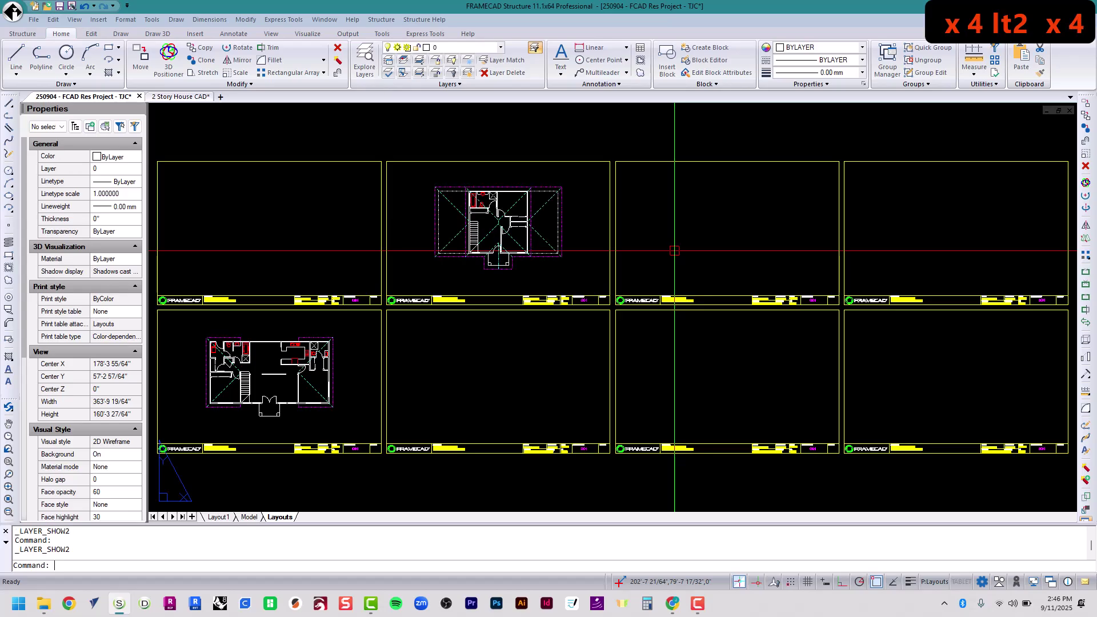
pyautogui.press('Escape')
pyautogui.press('Escape')
pyautogui.press('Escape')
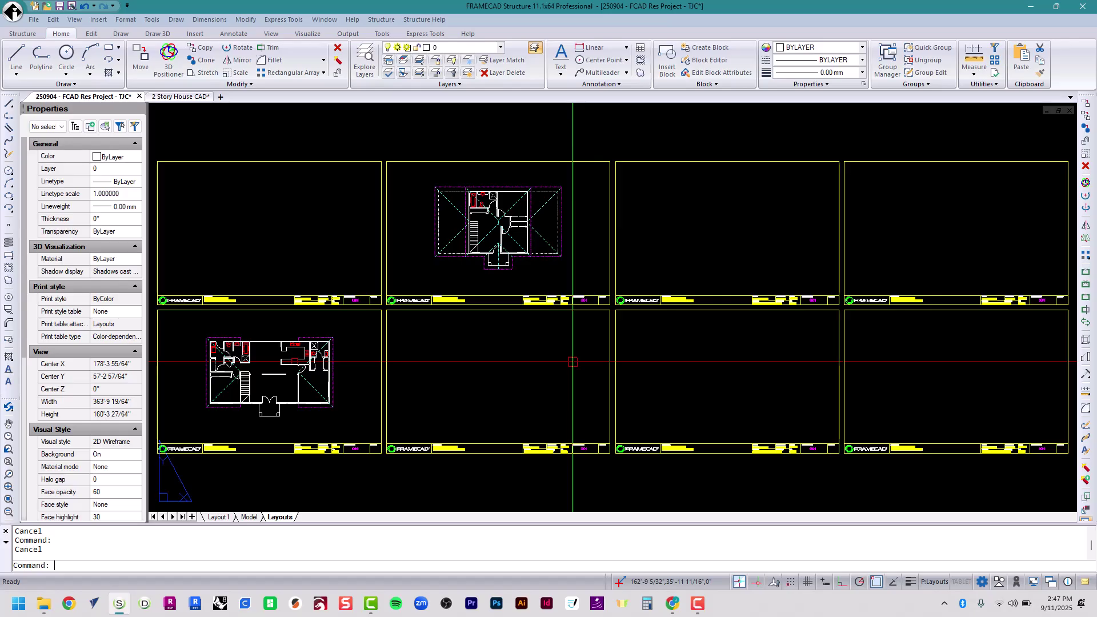
# - Switch to sheet view 1 with the V command to work on the first floor plan
pyautogui.write('V')
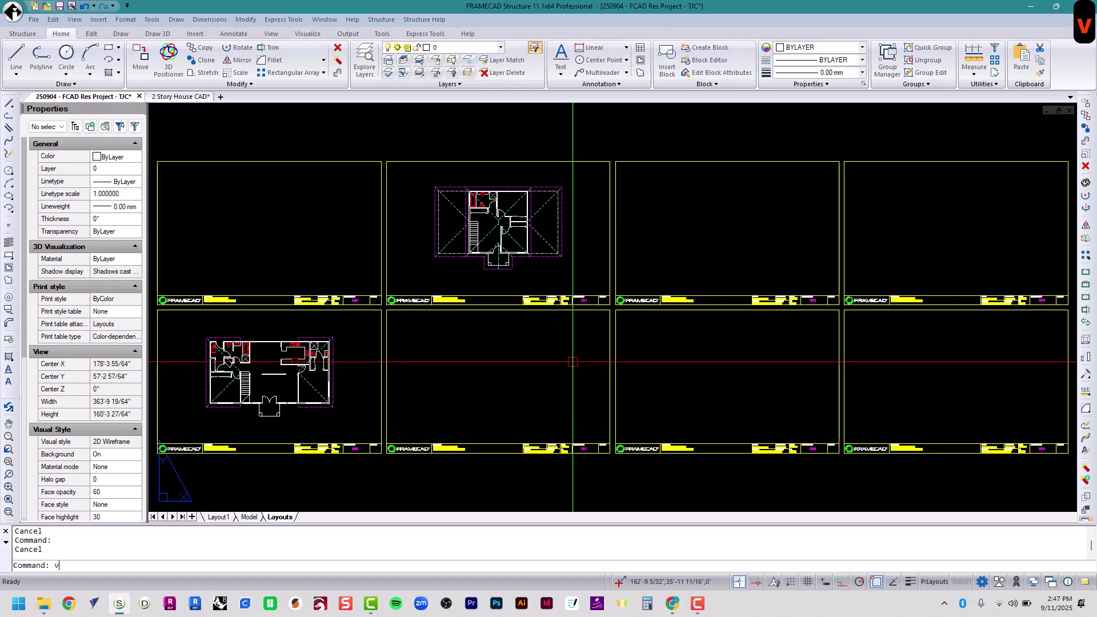
pyautogui.press('Return')
pyautogui.write('1')
pyautogui.press('Return')
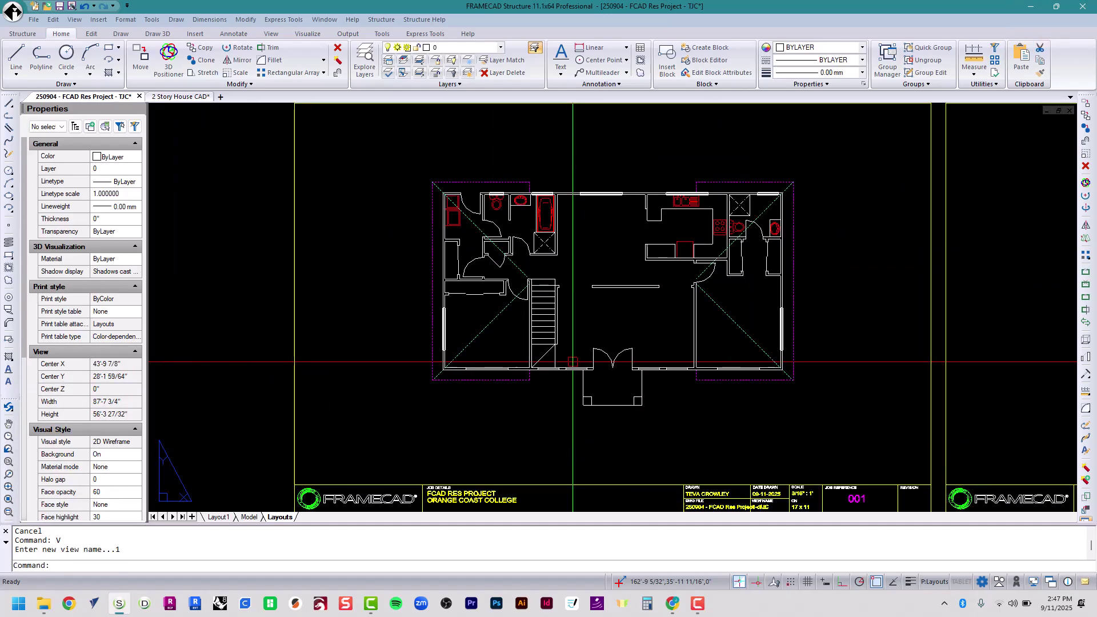
pyautogui.click(386, 20)
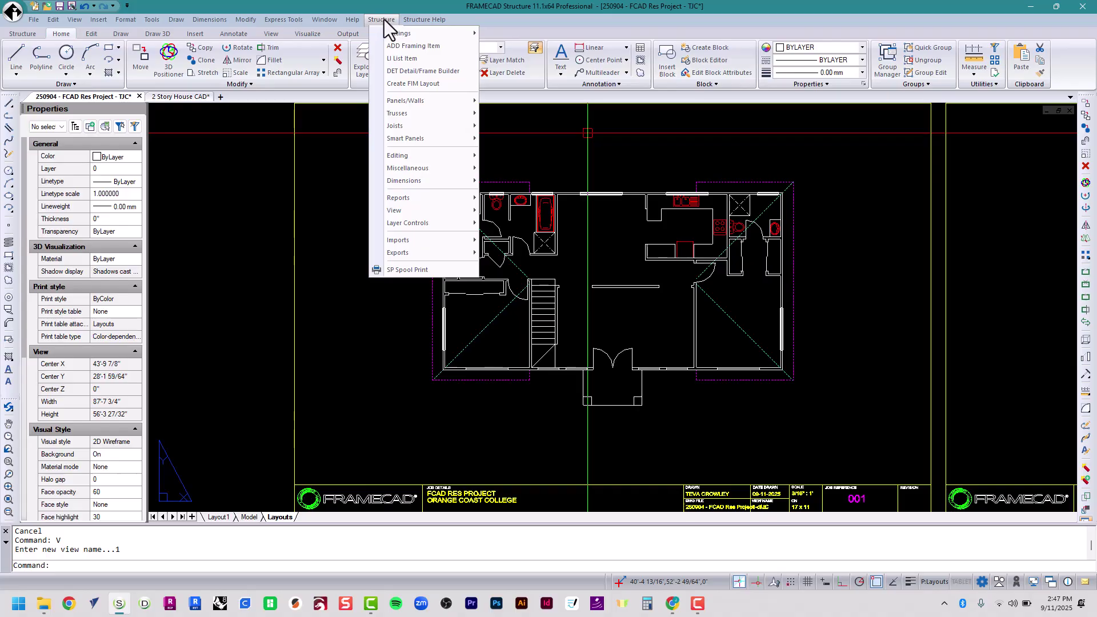
pyautogui.moveTo(442, 170)
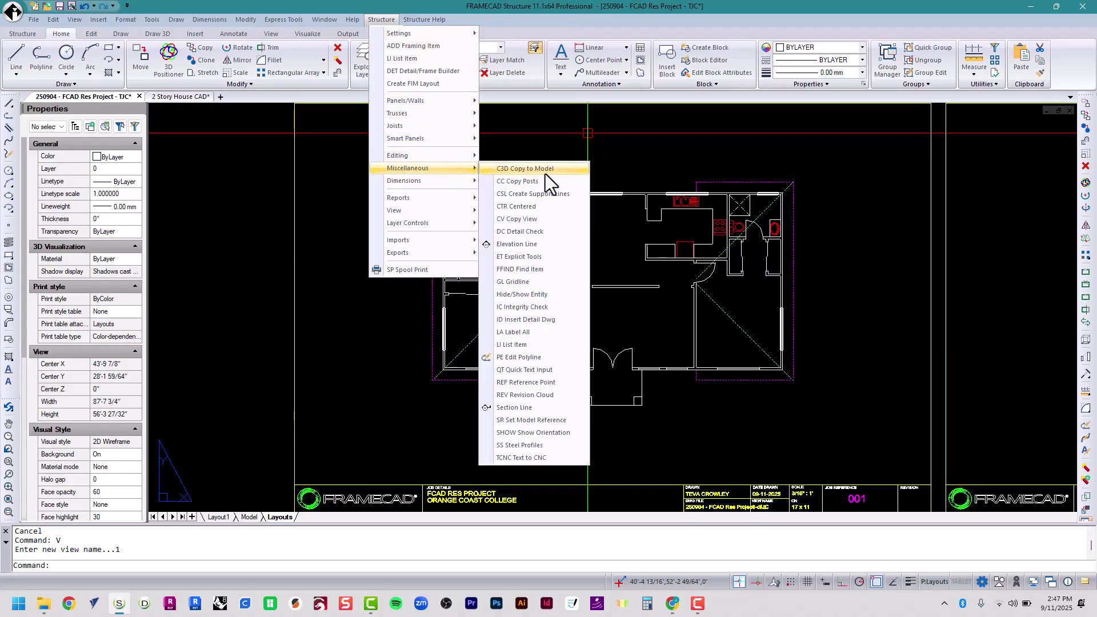
pyautogui.click(552, 394)
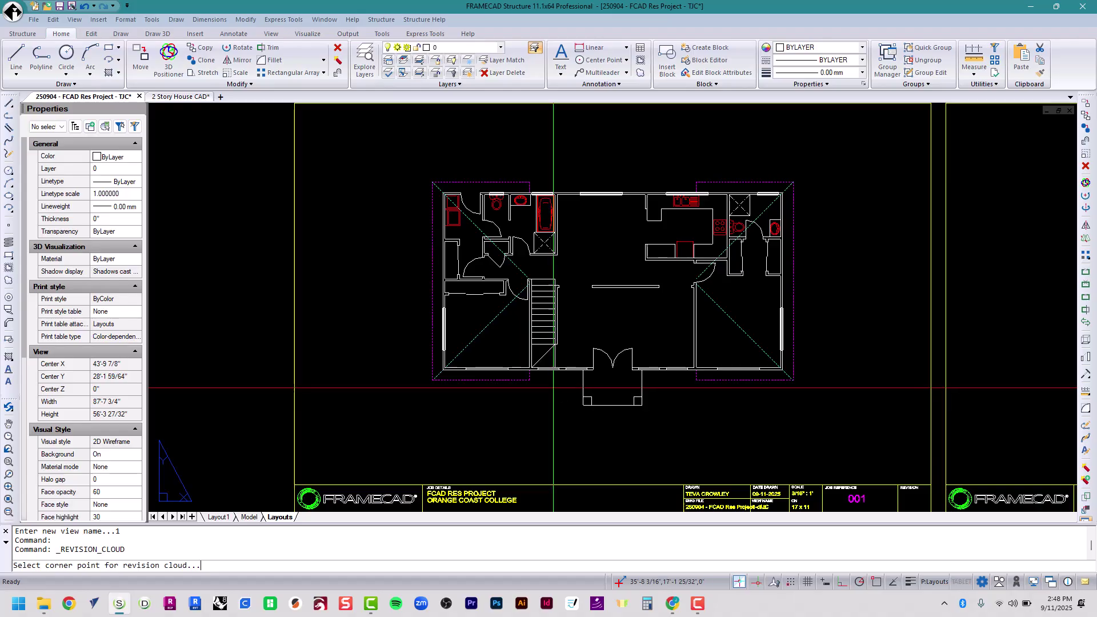
pyautogui.scroll(5, 434, 194)
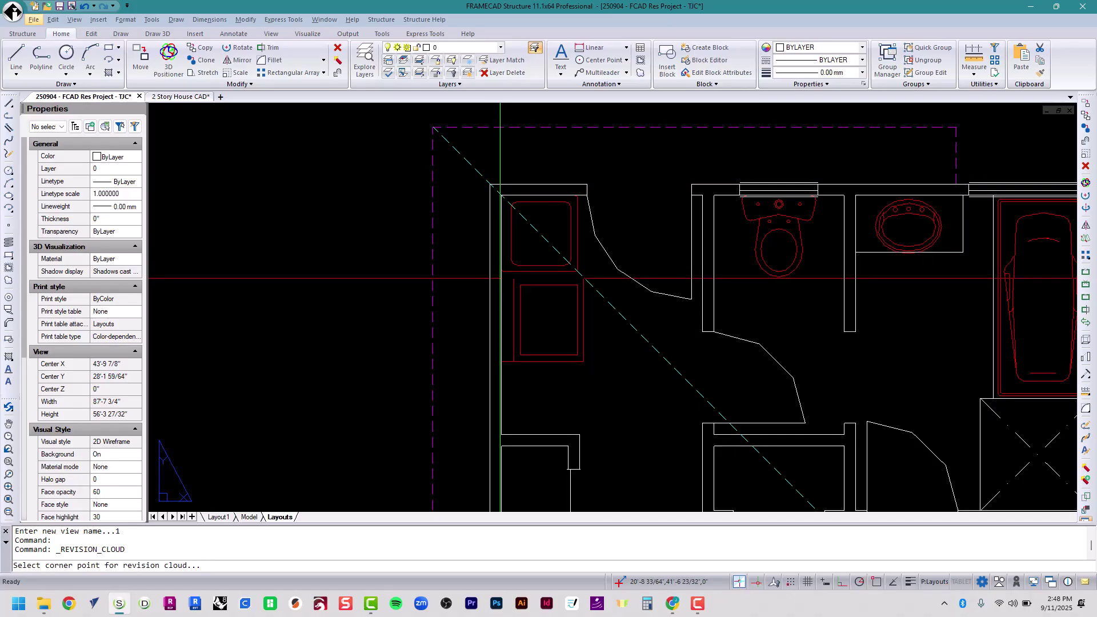
pyautogui.press('Escape')
pyautogui.press('Escape')
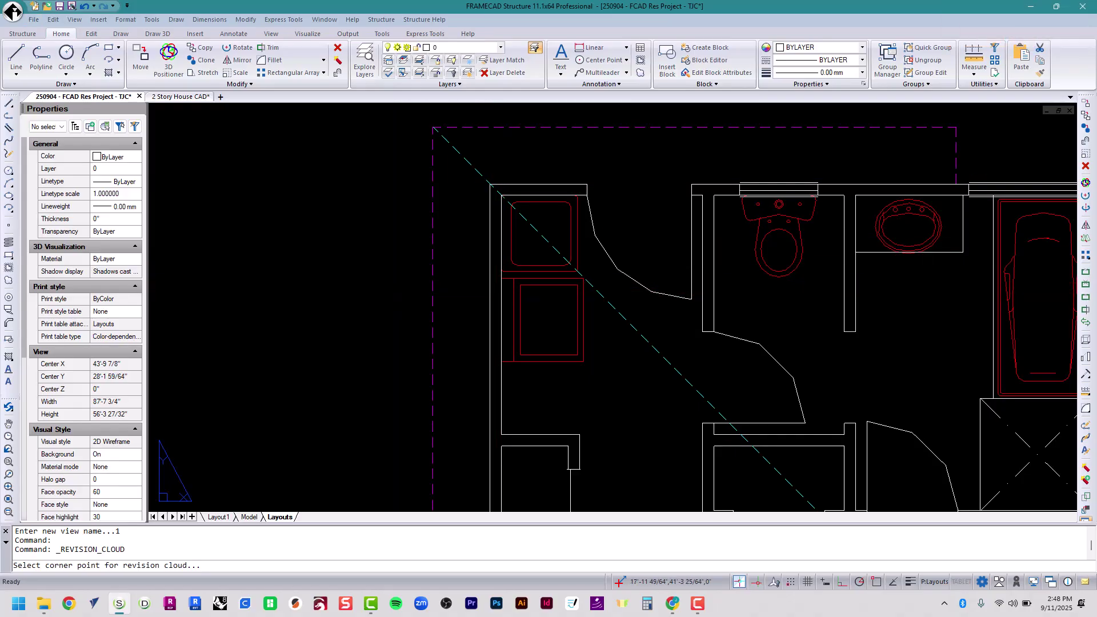
pyautogui.press('Escape')
pyautogui.press('Escape')
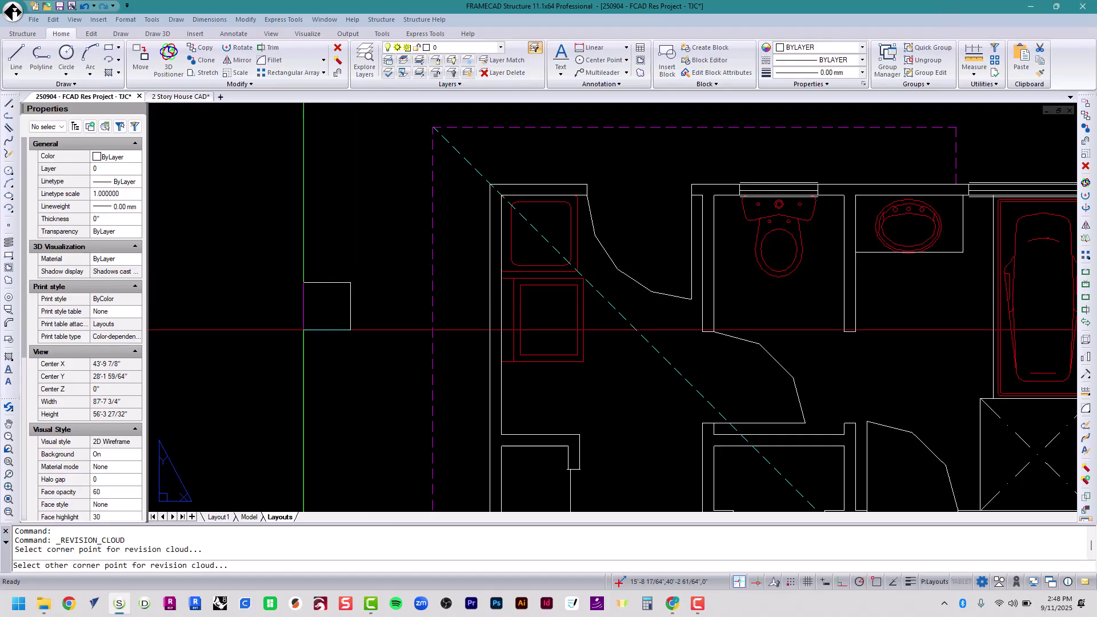
pyautogui.press('Escape')
pyautogui.press('Escape')
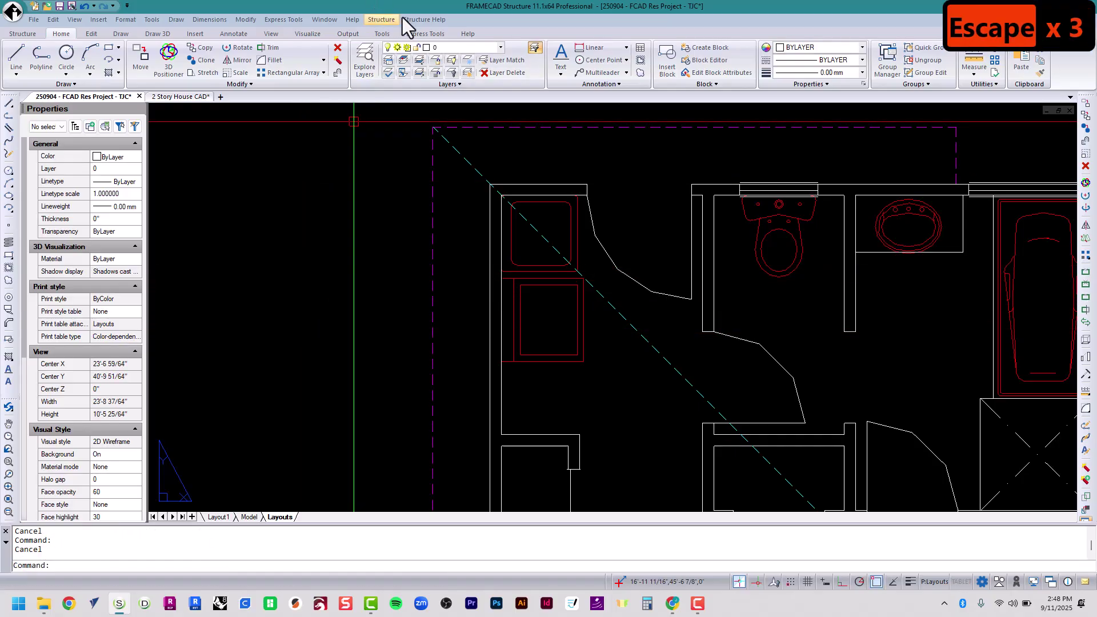
# - Place a reference point with the REF Reference Point command at the upper-left outer wall corner of the first floor plan
pyautogui.click(383, 19)
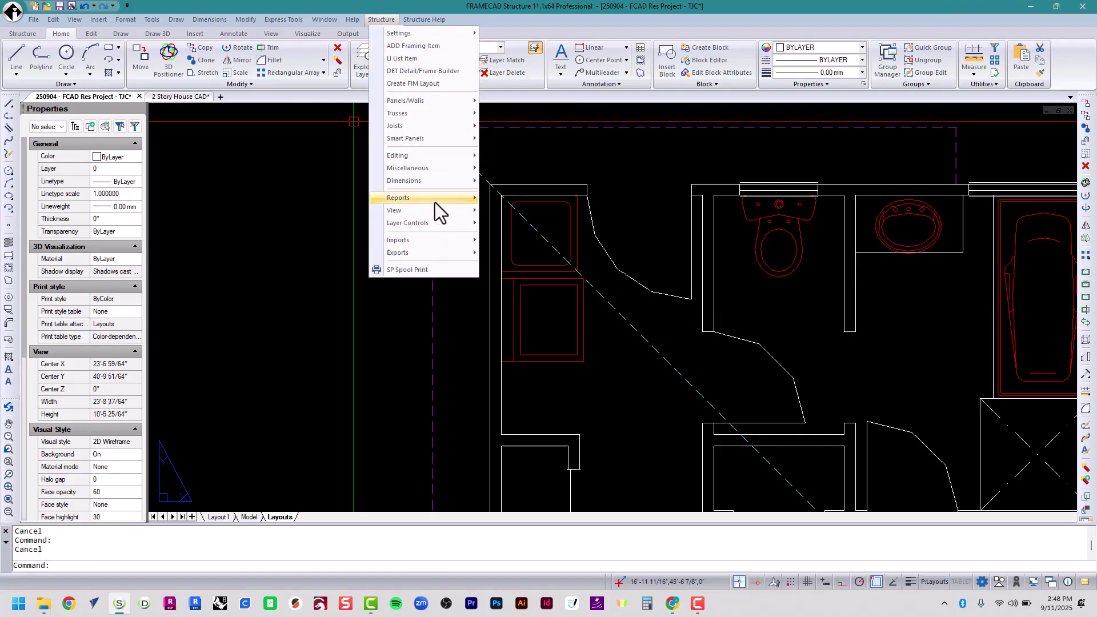
pyautogui.moveTo(435, 170)
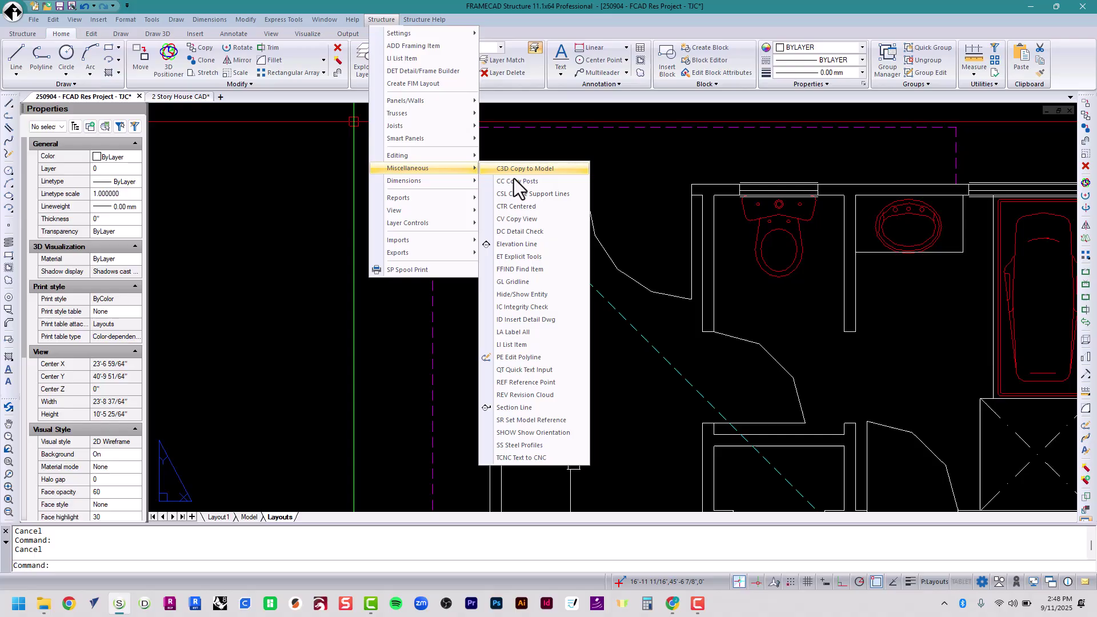
pyautogui.click(540, 383)
pyautogui.scroll(-3, 437, 228)
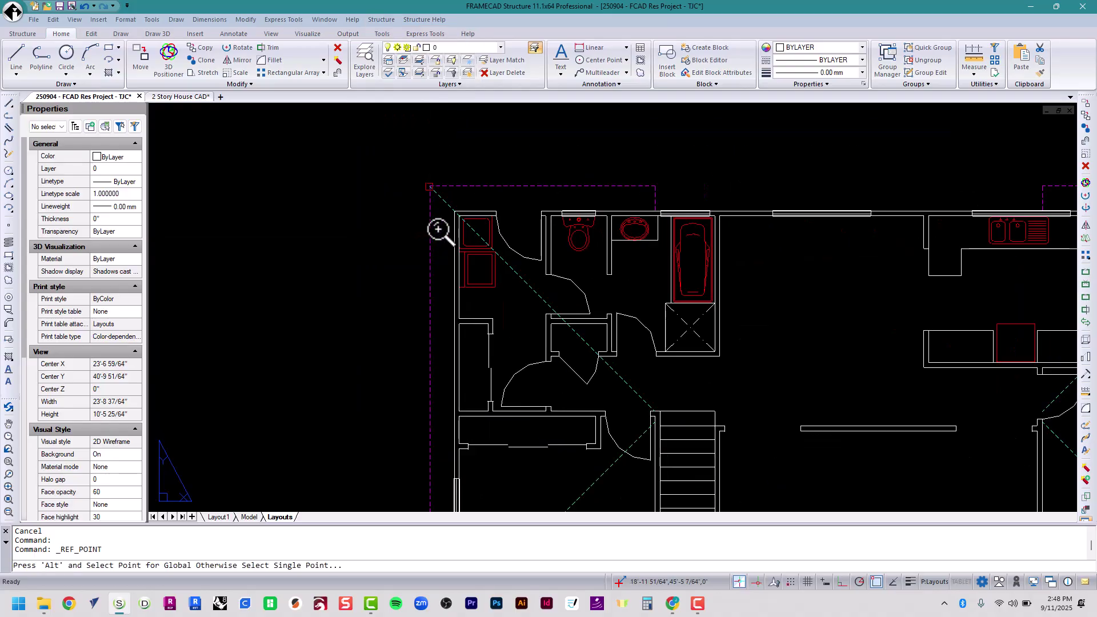
pyautogui.scroll(5, 445, 228)
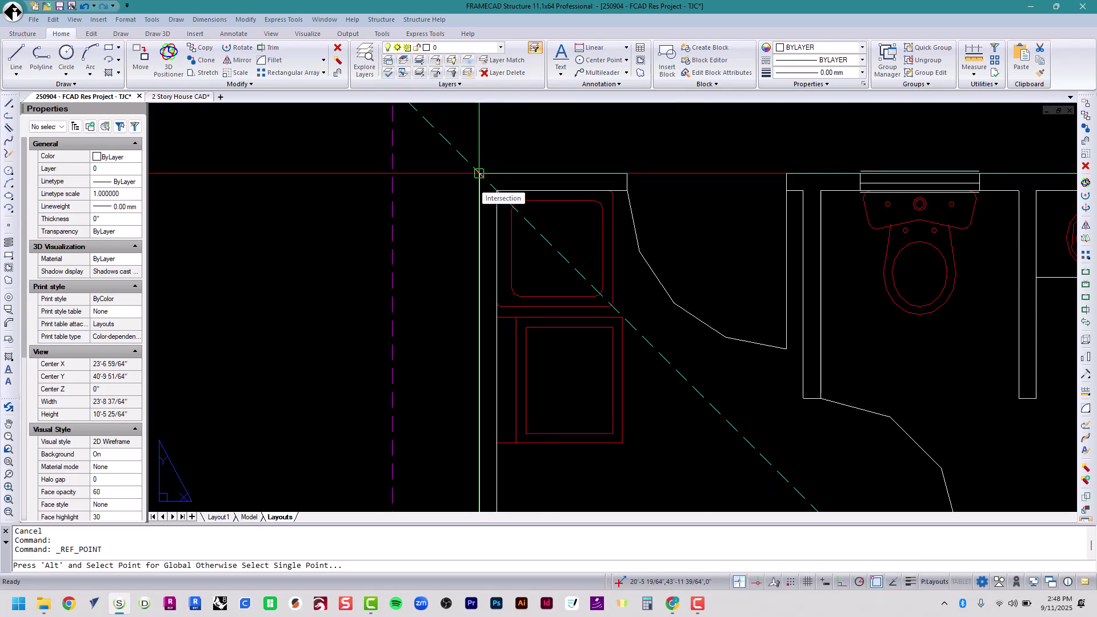
# - Place a reference point at the upper-left outer wall corner of the lower floor plan
pyautogui.click(479, 173)
pyautogui.scroll(3, 489, 188)
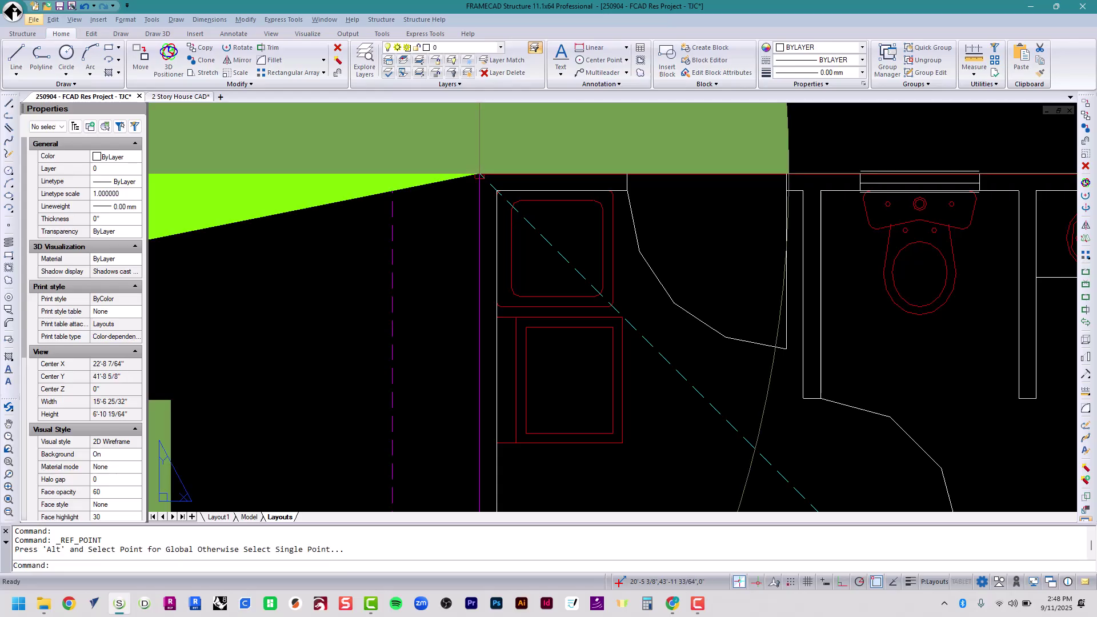
pyautogui.scroll(-10, 516, 232)
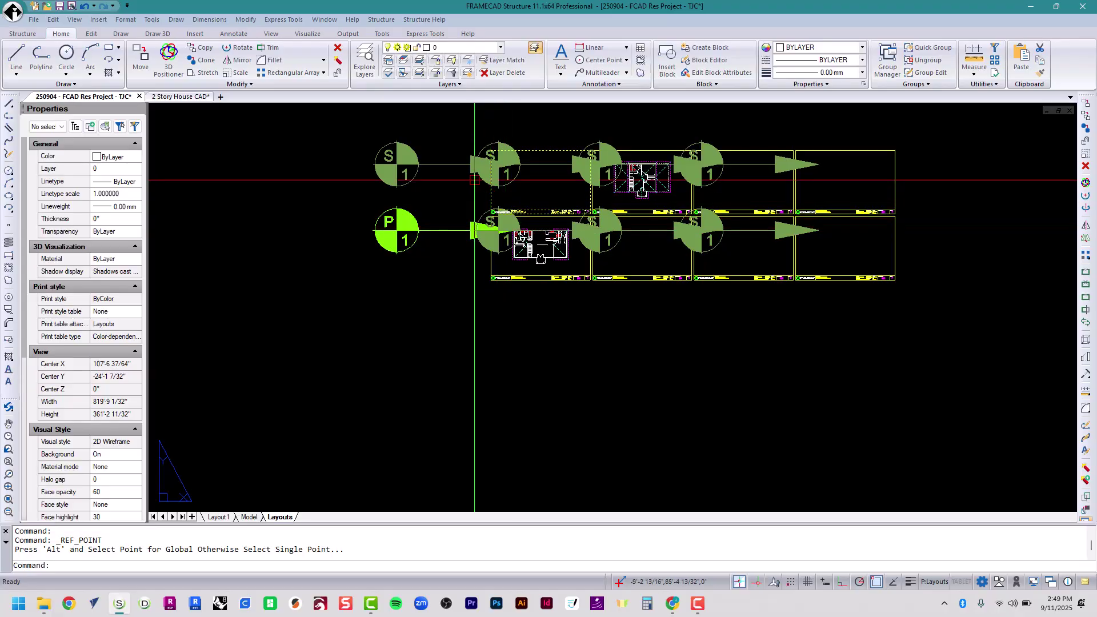
pyautogui.scroll(3, 461, 180)
pyautogui.press('Escape')
pyautogui.press('Escape')
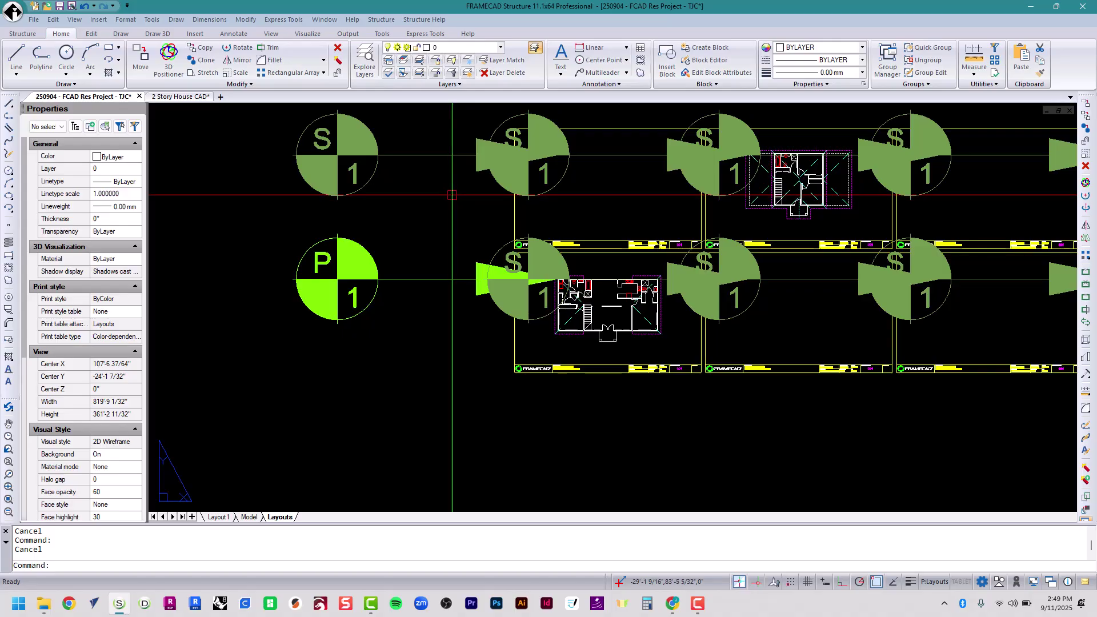
# - Set the sheet text height to 4' in the BSET layout settings and update the drawing
pyautogui.write('set')
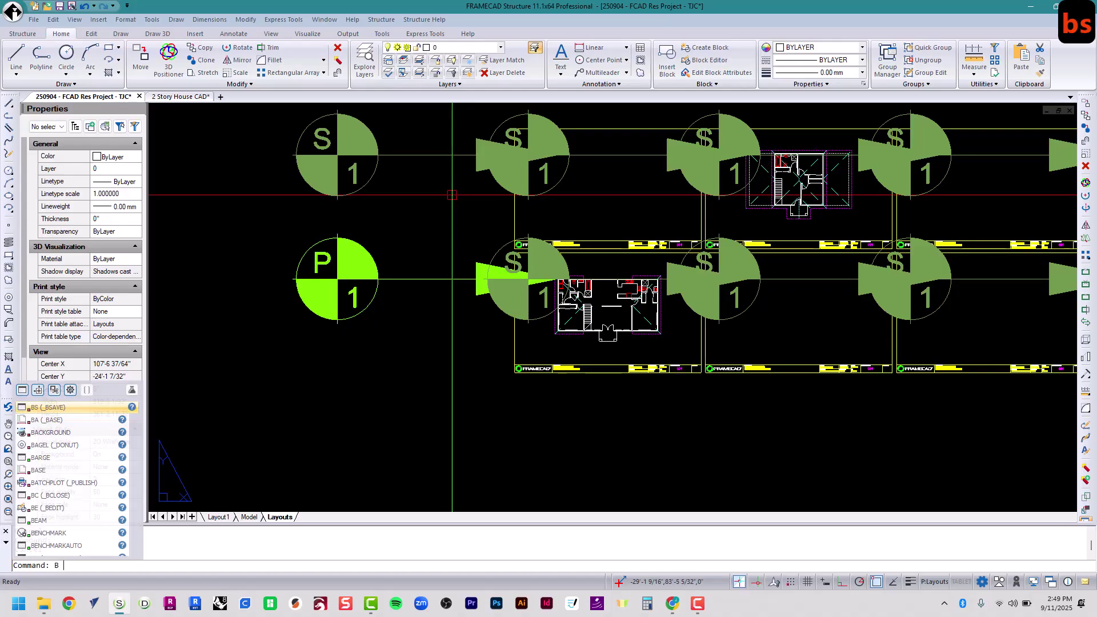
pyautogui.press('Return')
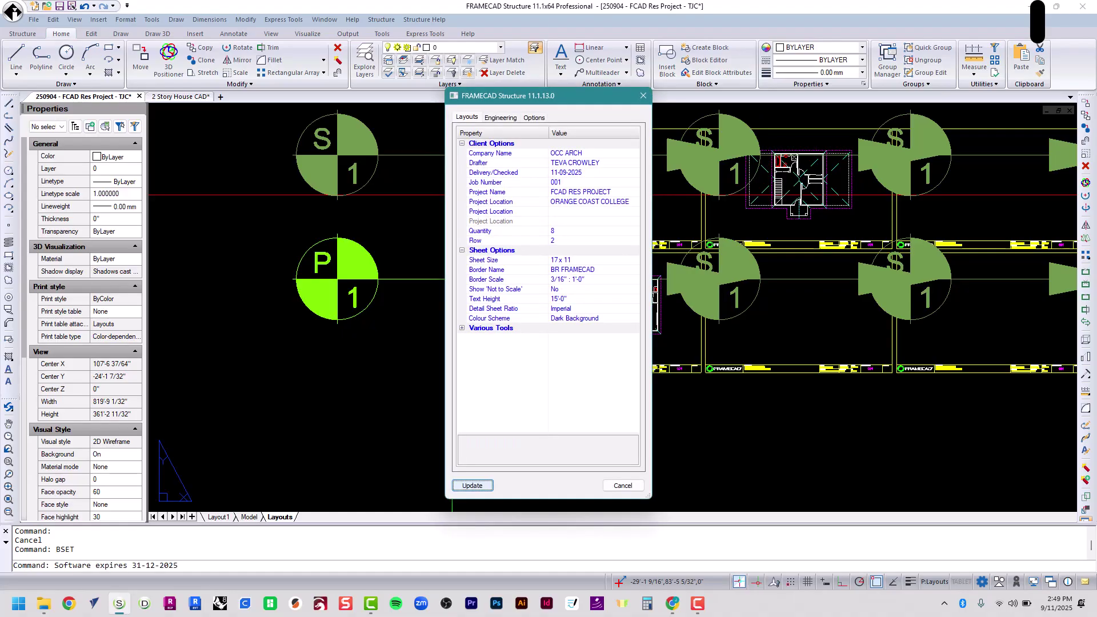
pyautogui.click(595, 300)
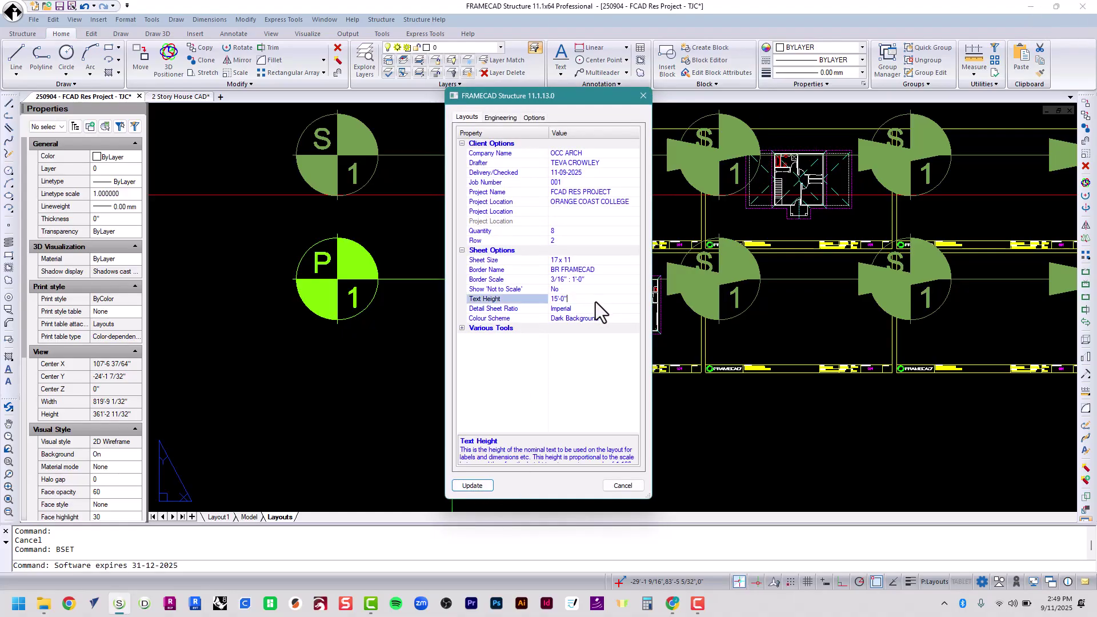
pyautogui.click(569, 300)
pyautogui.write("4'")
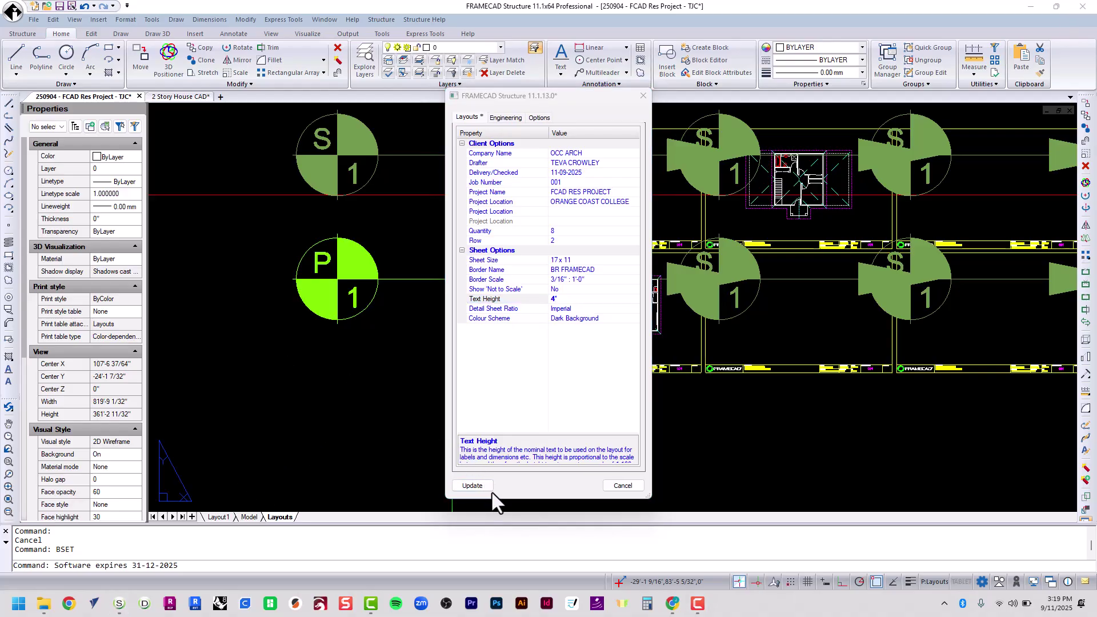
pyautogui.click(486, 485)
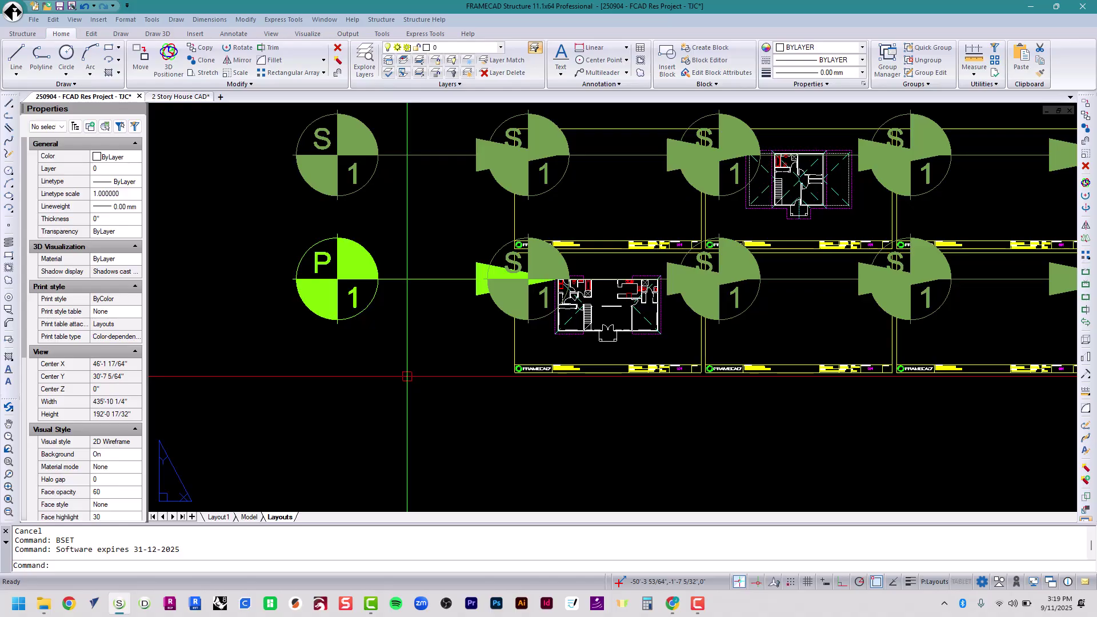
# - Undo the text height change and the reference point placement
pyautogui.hotkey('ctrl', 'z')
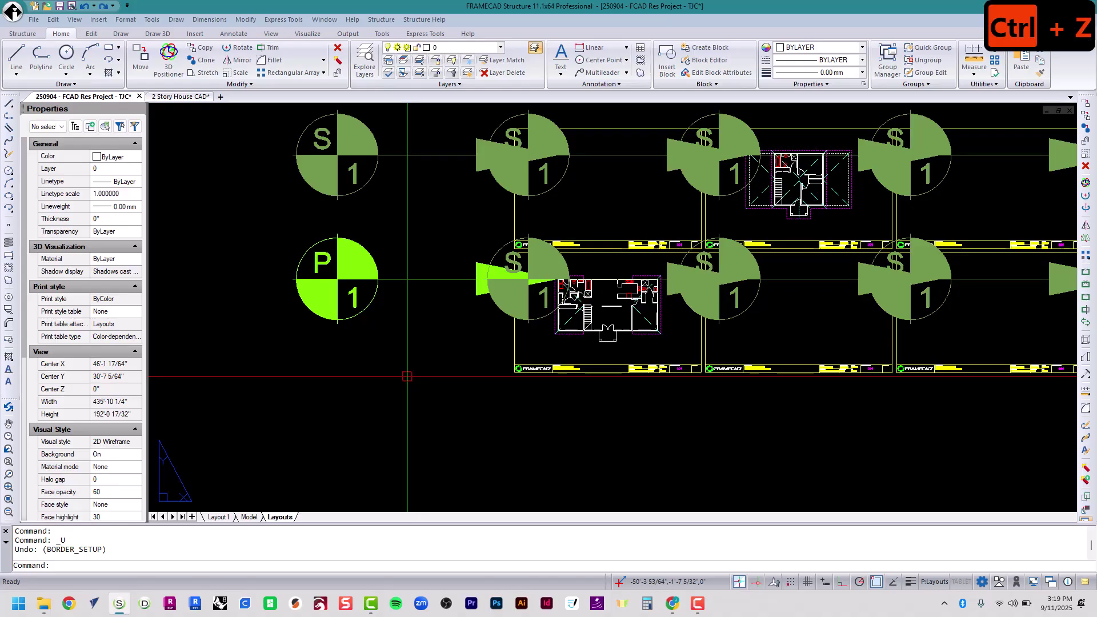
pyautogui.hotkey('ctrl', 'z')
pyautogui.hotkey('ctrl', 'z')
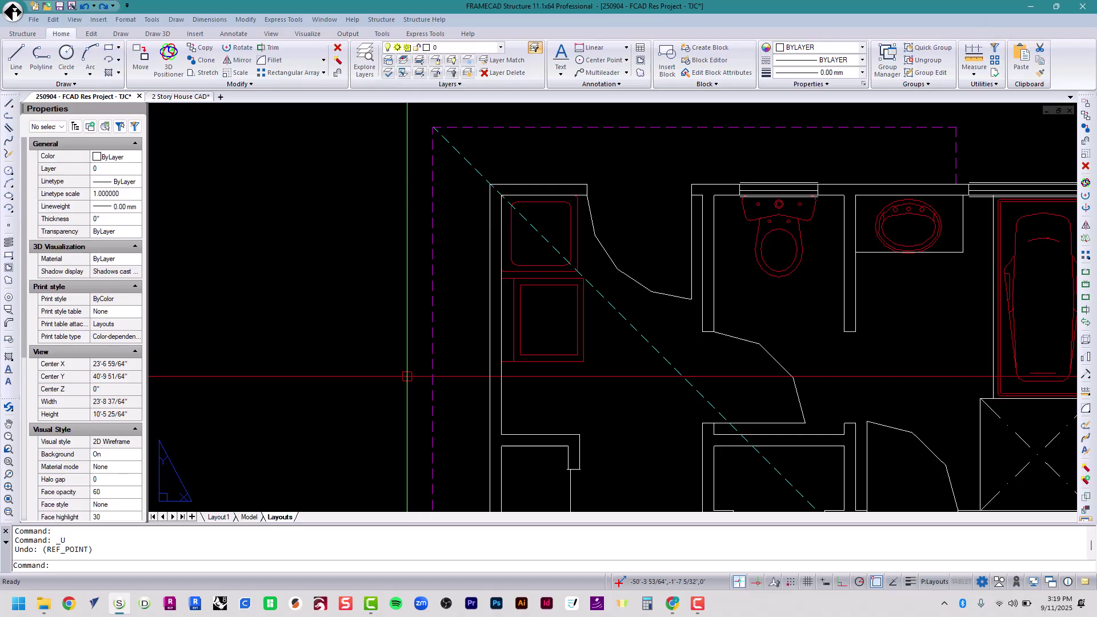
# - Open the BSET layout settings and enlarge the Text Height description to read it in full
pyautogui.scroll(-5, 448, 318)
pyautogui.scroll(-4, 449, 317)
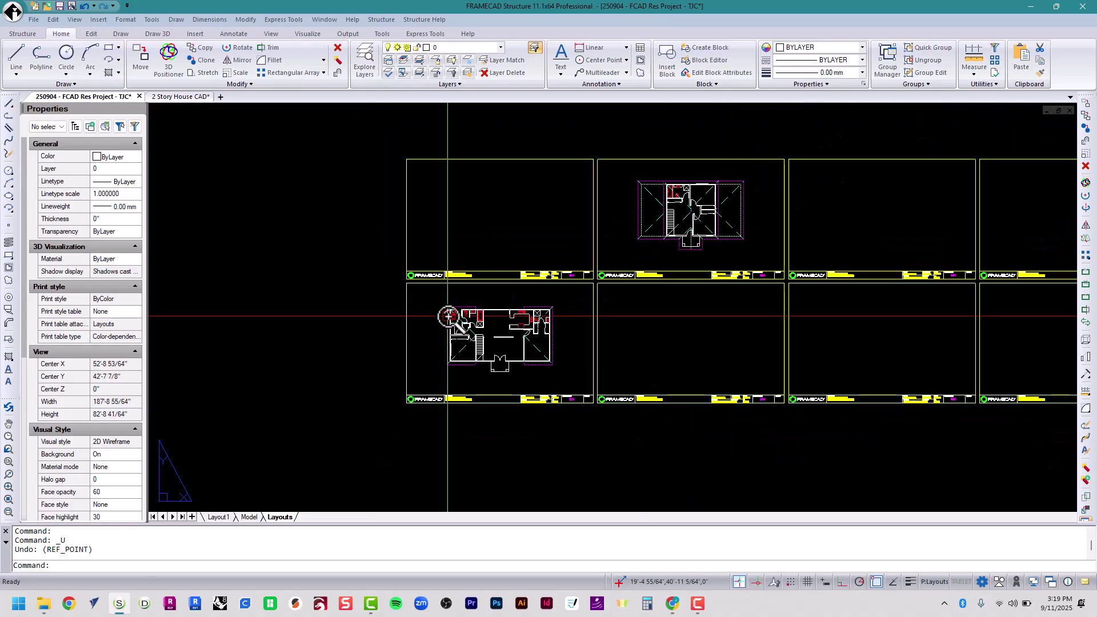
pyautogui.scroll(2, 446, 322)
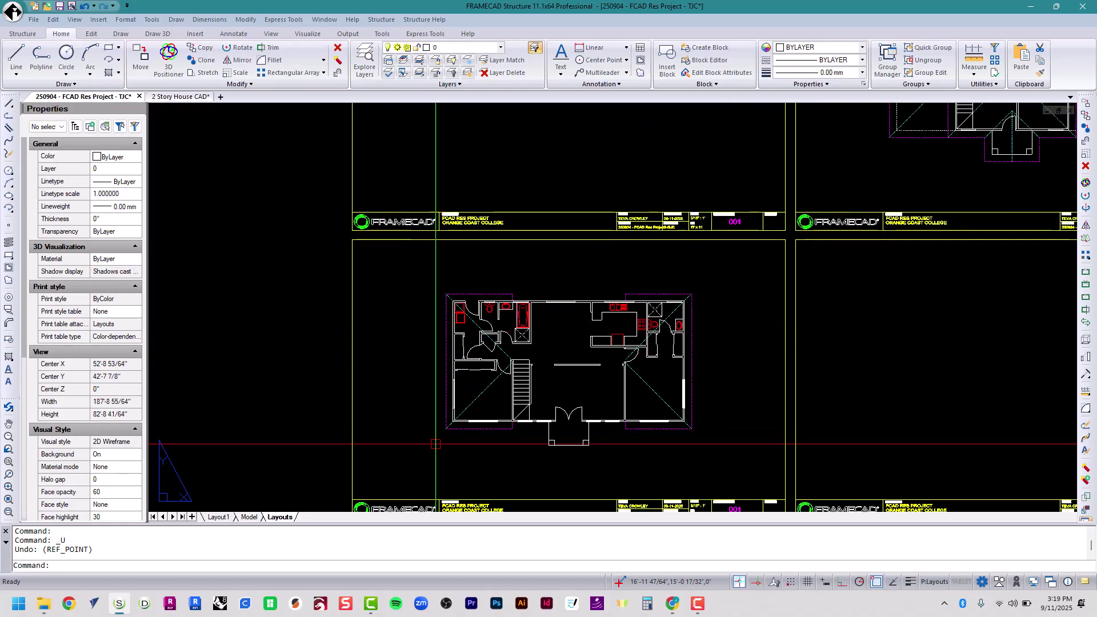
pyautogui.scroll(2, 446, 475)
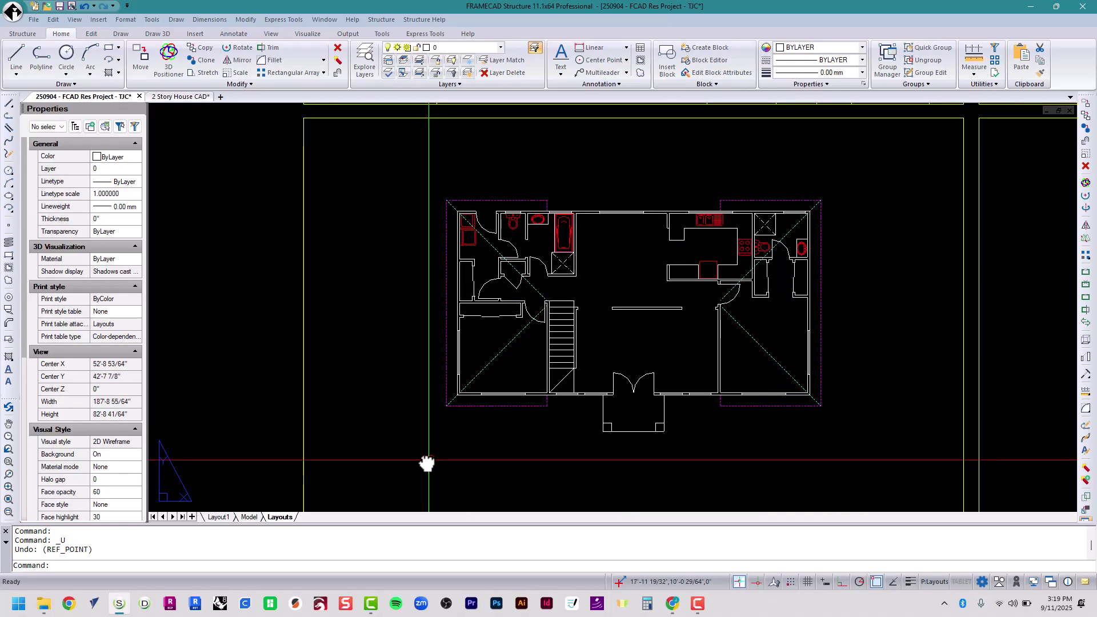
pyautogui.moveTo(424, 459); pyautogui.dragTo(371, 394, button='middle')
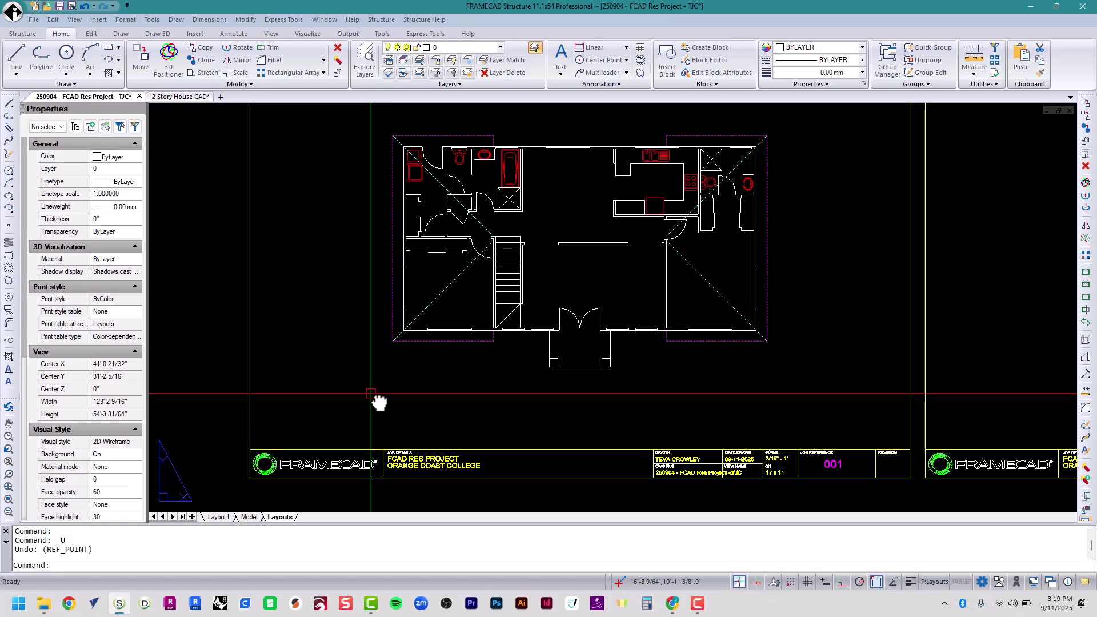
pyautogui.write('BSET')
pyautogui.press('Return')
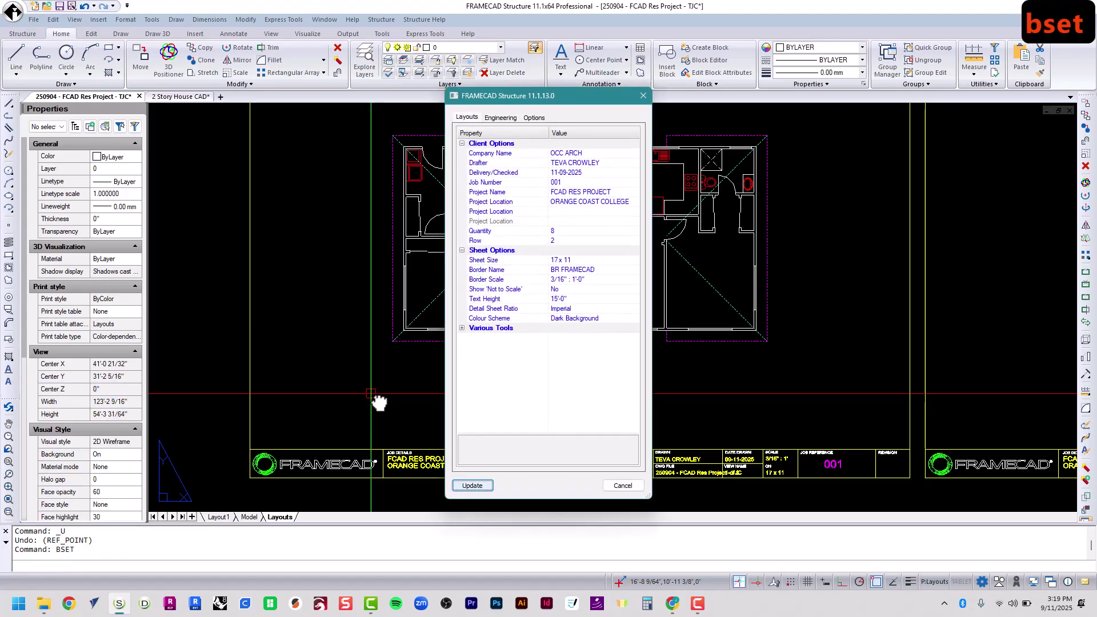
pyautogui.click(575, 301)
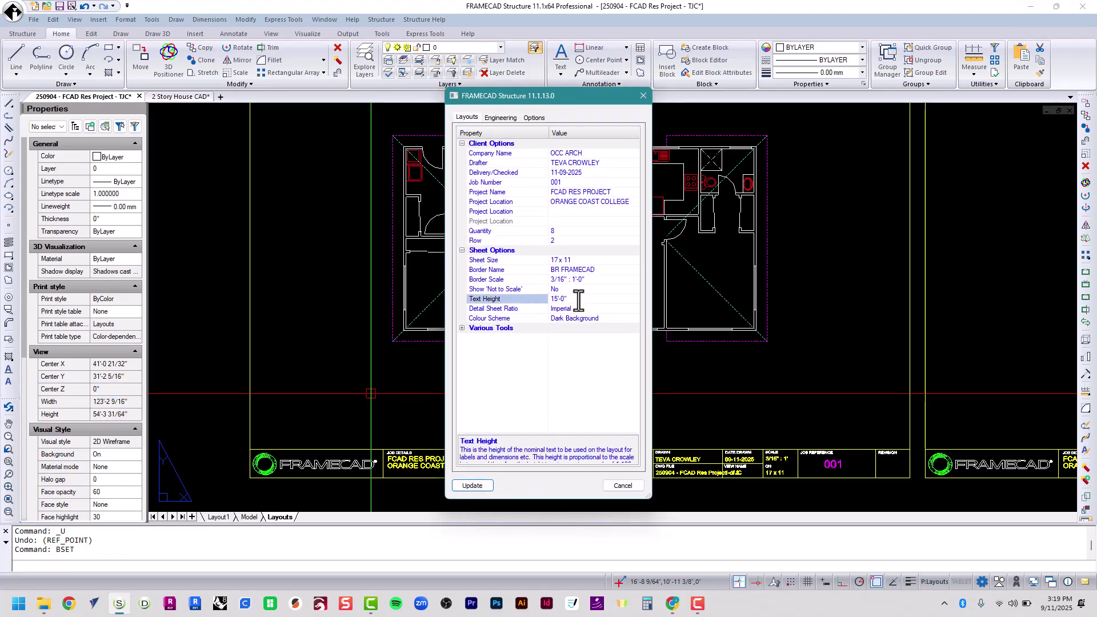
pyautogui.moveTo(577, 303); pyautogui.dragTo(544, 301)
pyautogui.moveTo(579, 436); pyautogui.dragTo(576, 385)
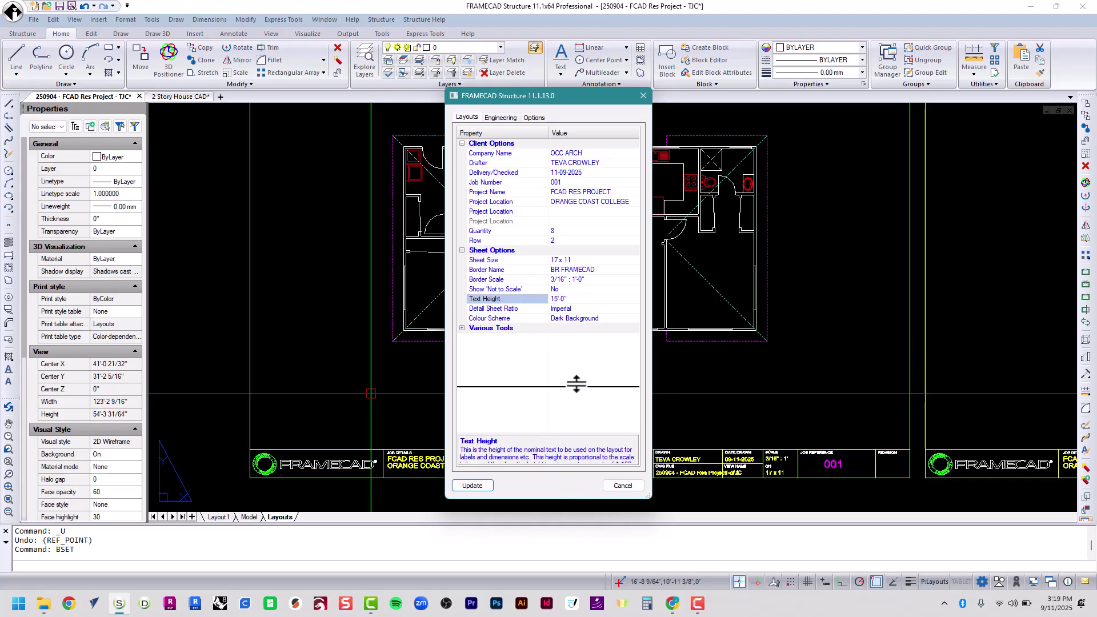
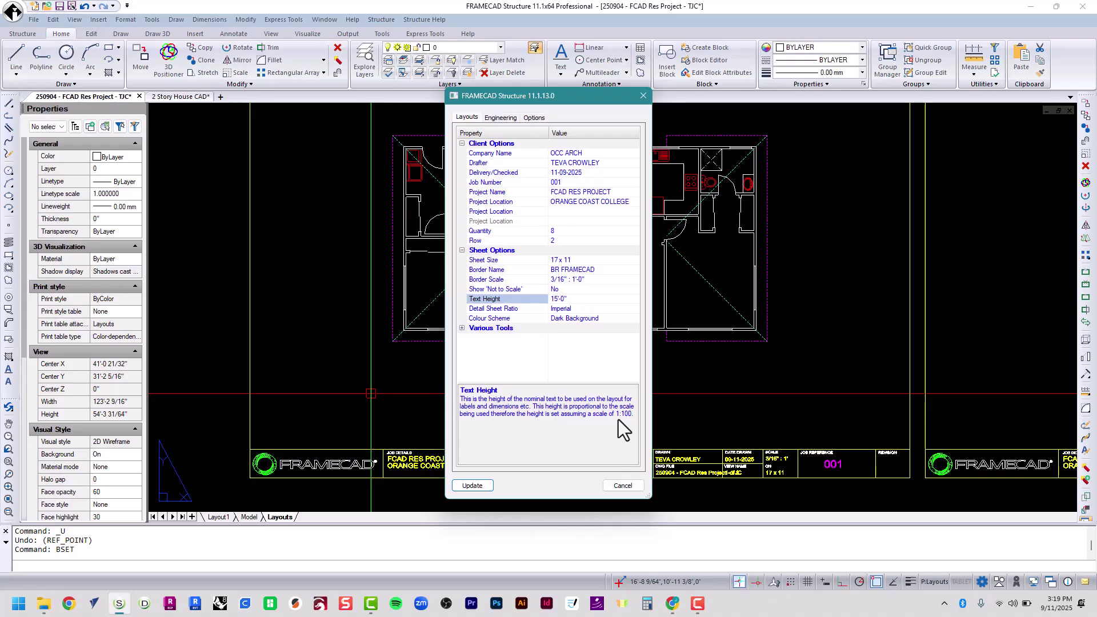
# - Set the sheet text height to 2' and update the drawing
pyautogui.click(594, 299)
pyautogui.write("2'")
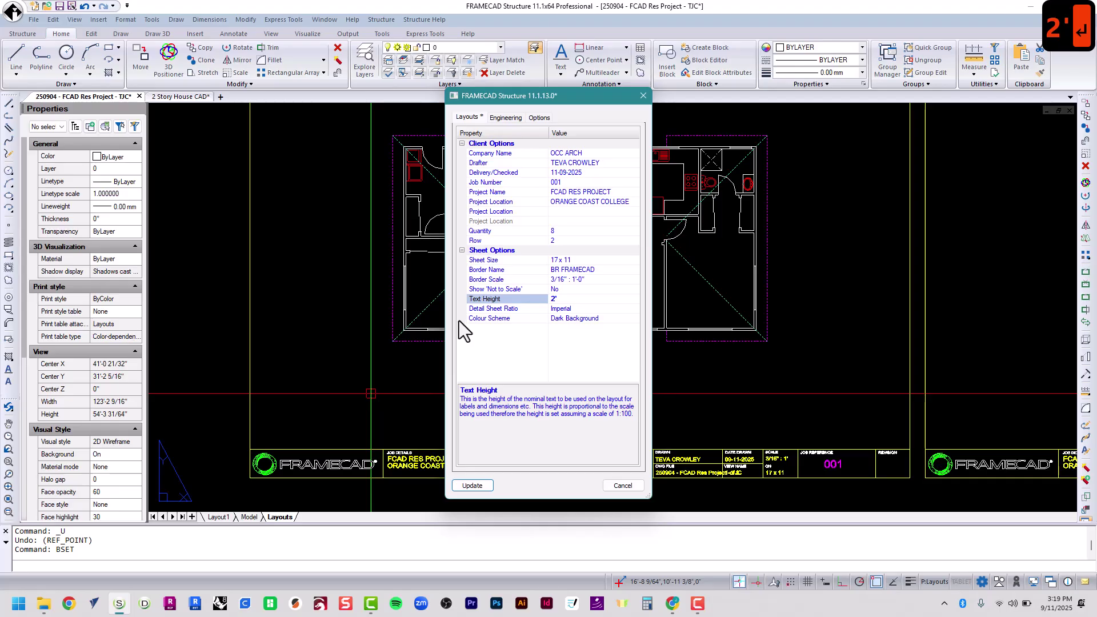
pyautogui.click(476, 486)
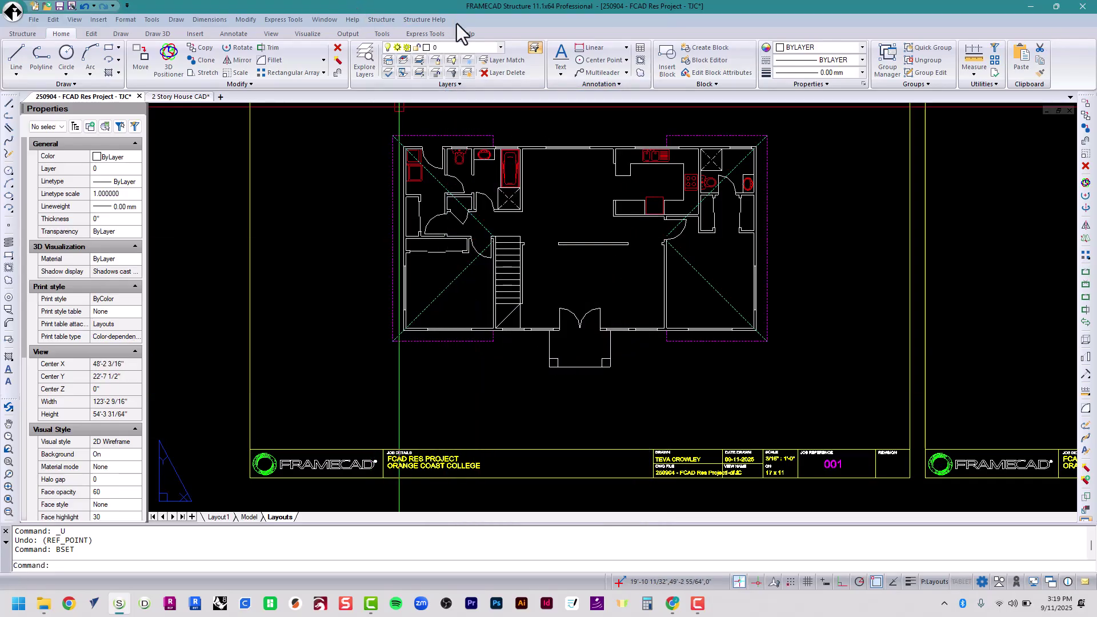
# - Place a REF reference point at the upper-left outer wall corner of the lower floor plan and check its marker size
pyautogui.click(382, 20)
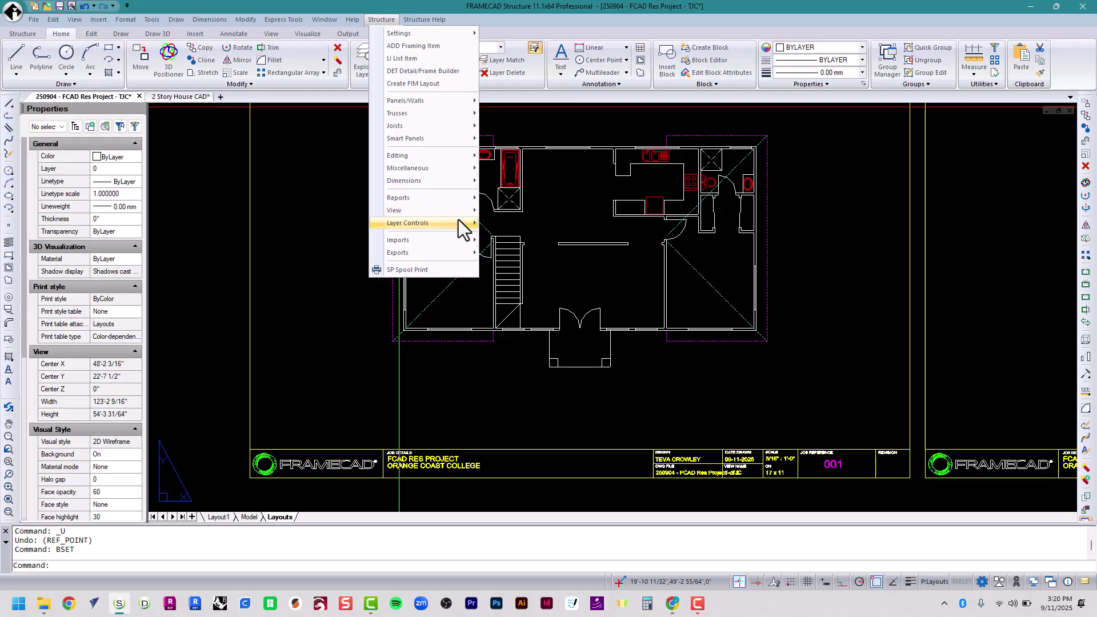
pyautogui.moveTo(458, 219)
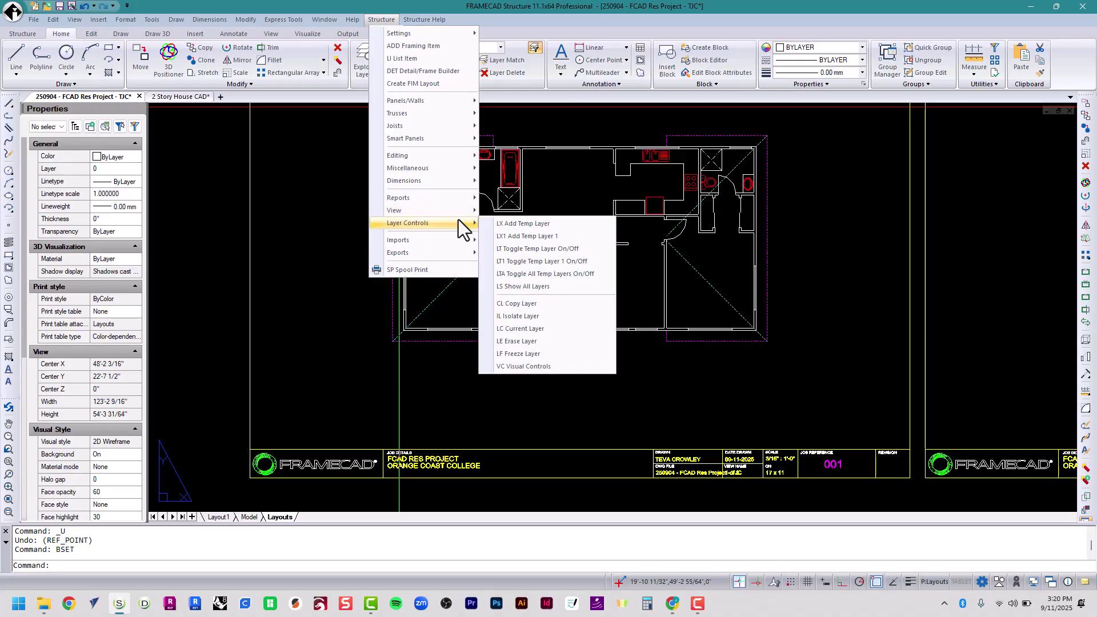
pyautogui.moveTo(460, 170)
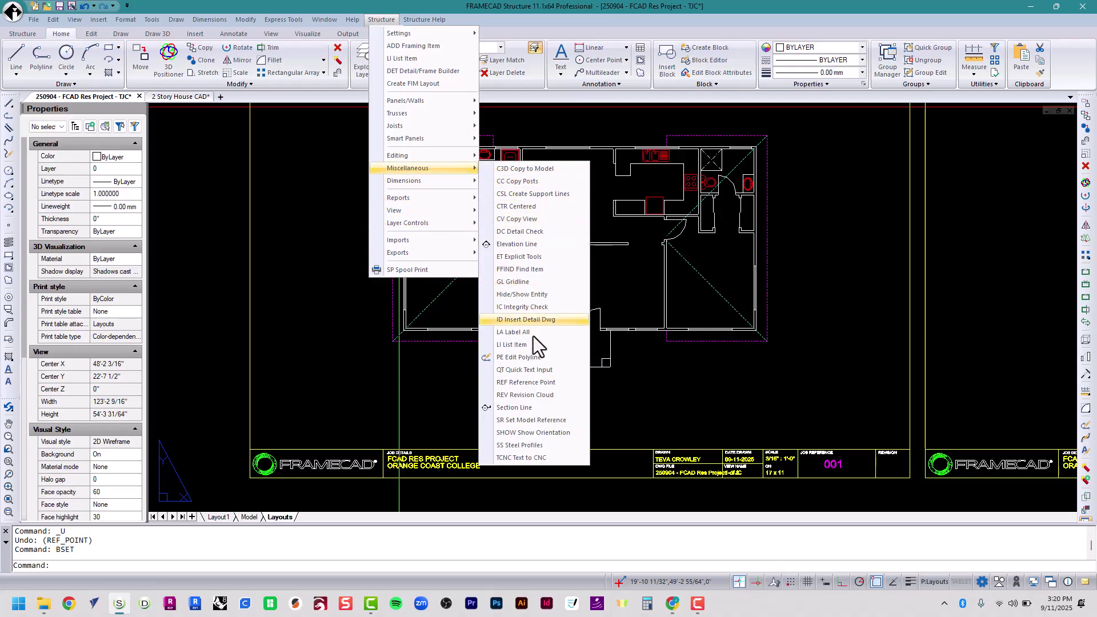
pyautogui.click(537, 383)
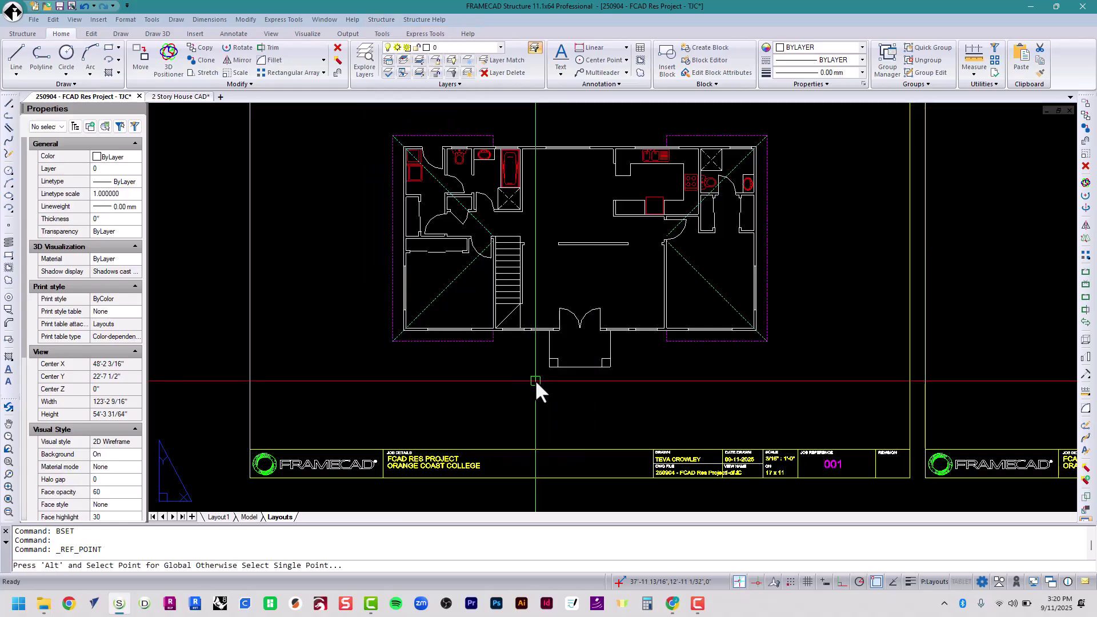
pyautogui.scroll(8, 404, 134)
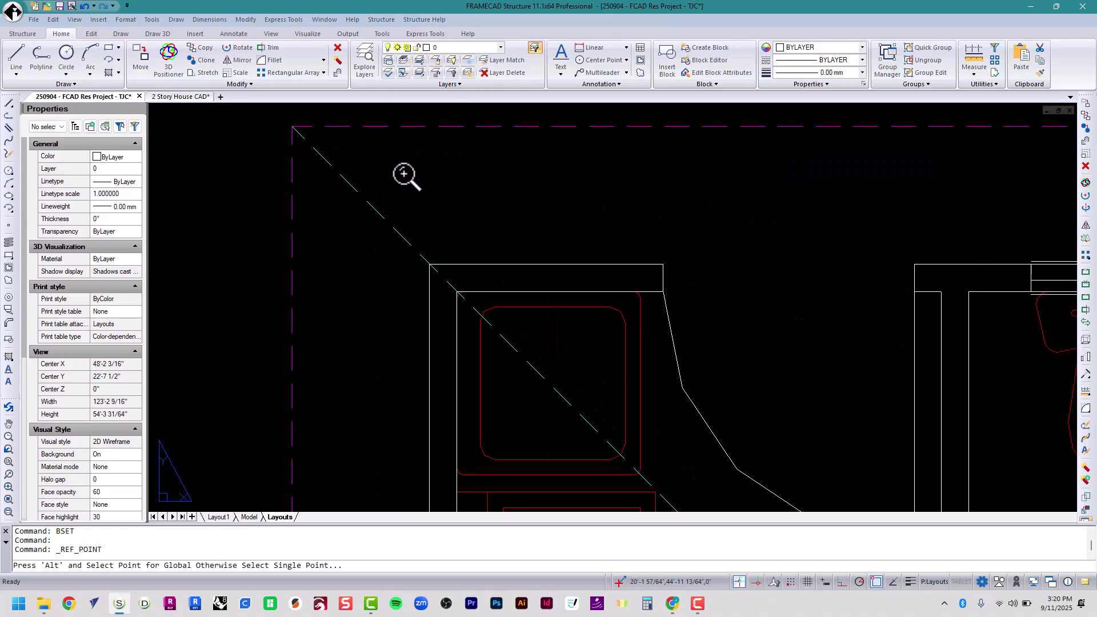
pyautogui.click(429, 264)
pyautogui.scroll(-6, 429, 264)
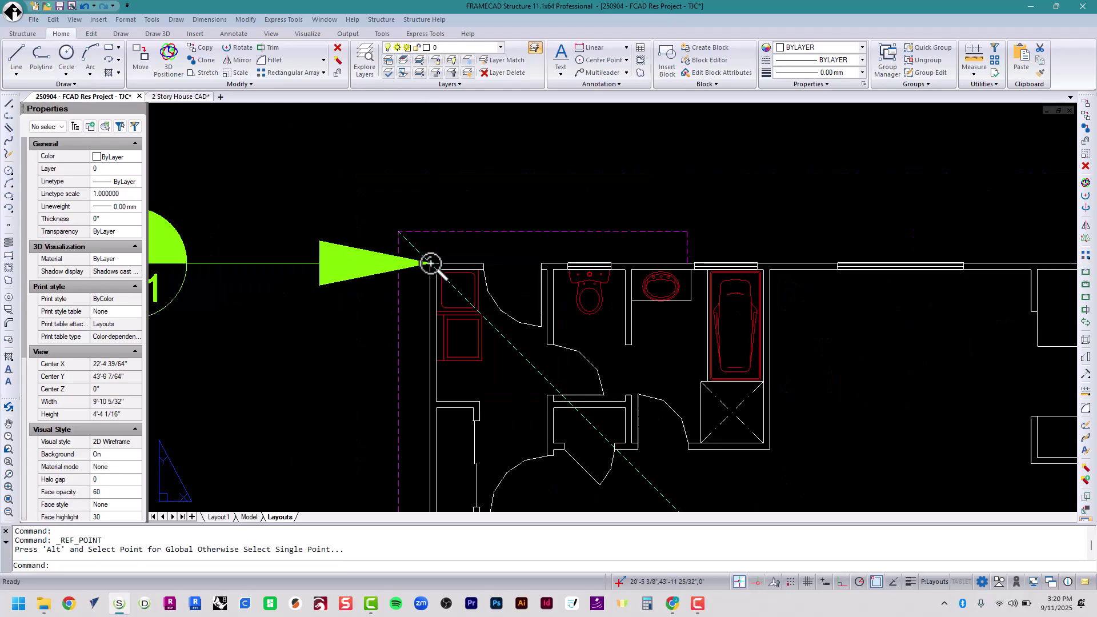
pyautogui.scroll(-4, 430, 264)
pyautogui.scroll(3, 430, 264)
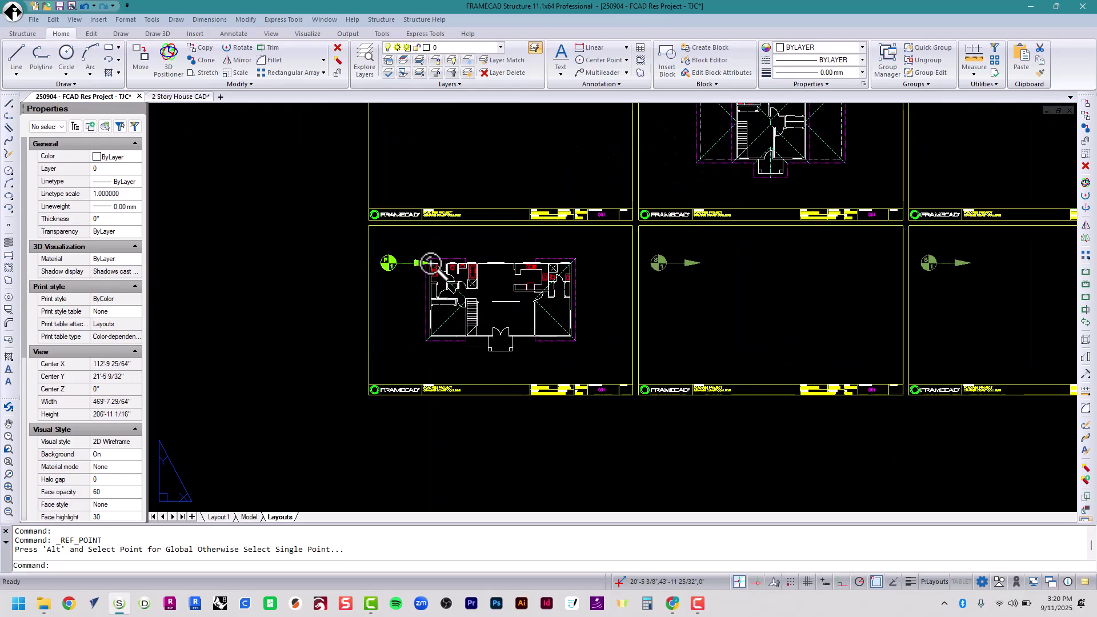
pyautogui.scroll(5, 430, 264)
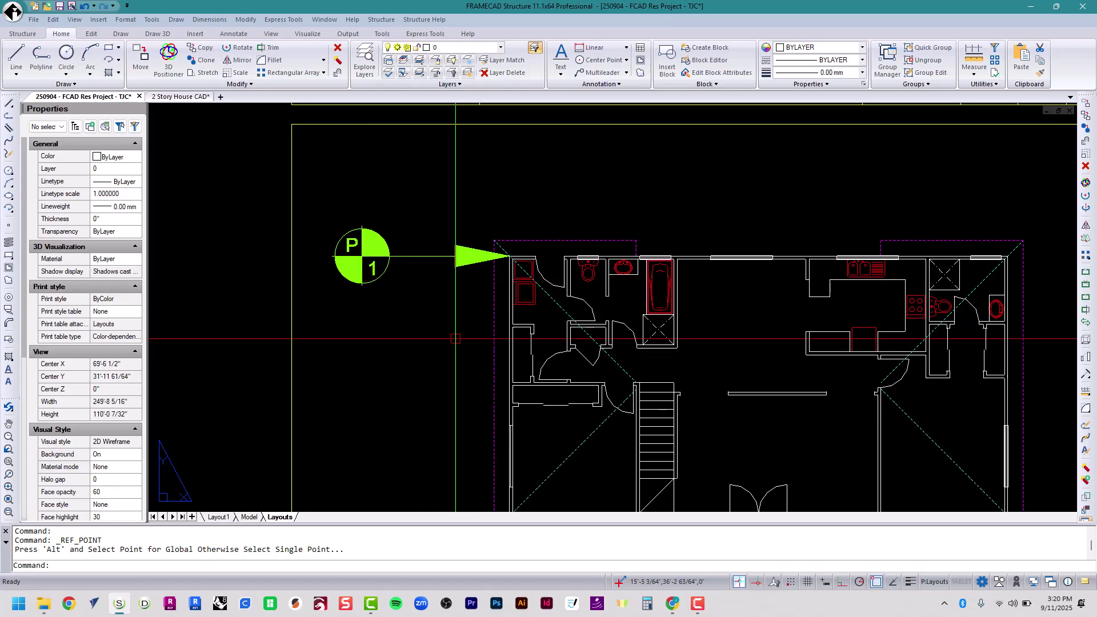
# - Undo the last reference point placement
pyautogui.press('Escape')
pyautogui.press('Escape')
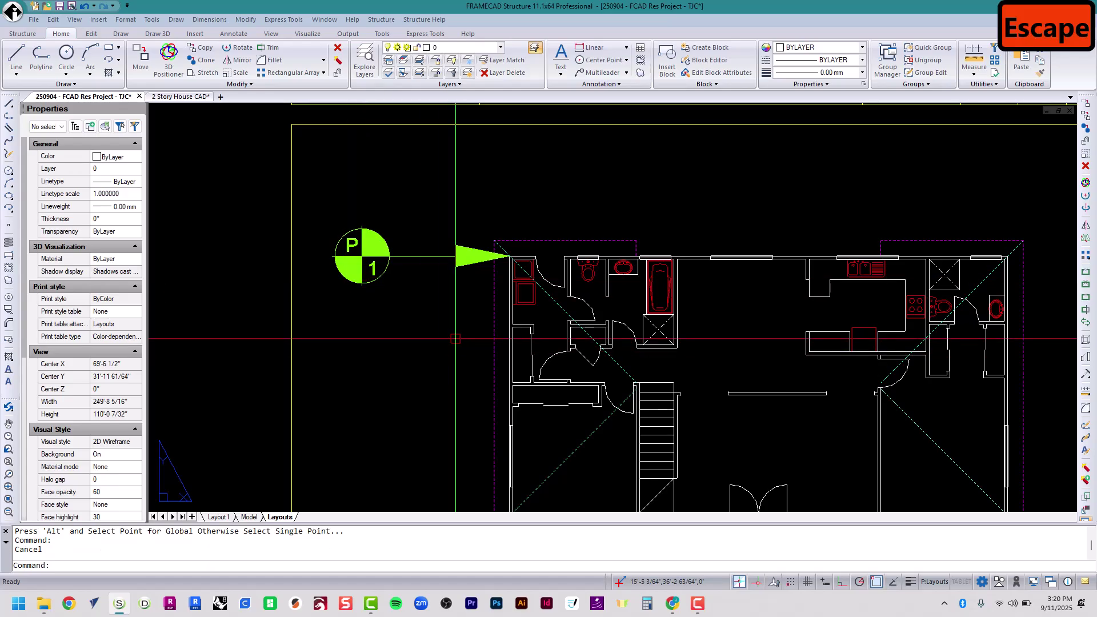
pyautogui.hotkey('ctrl', 'z')
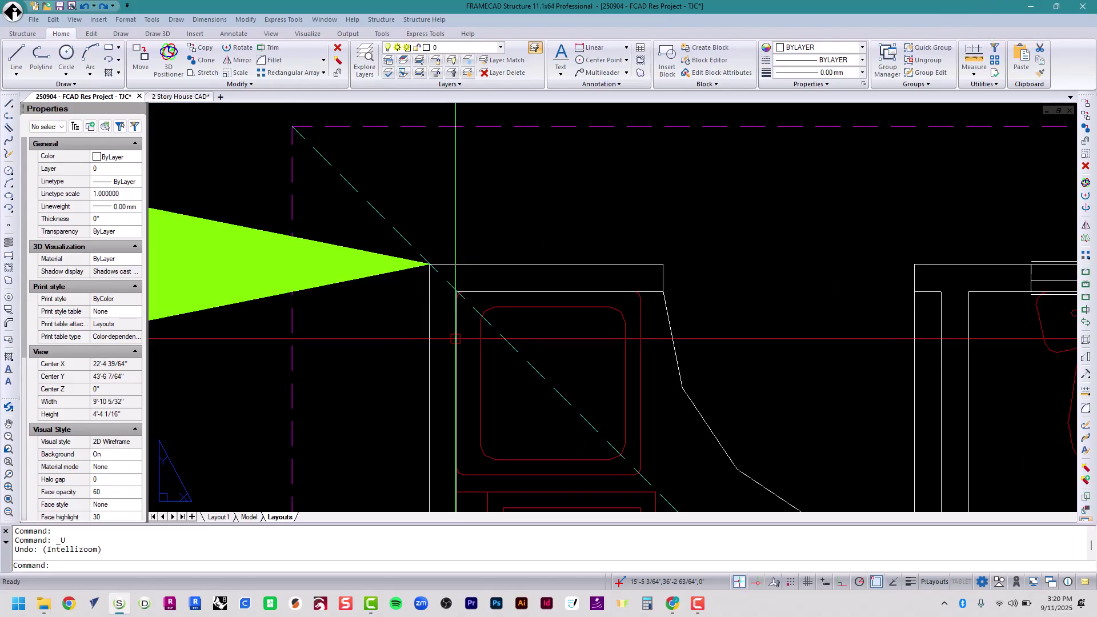
pyautogui.hotkey('ctrl', 'z')
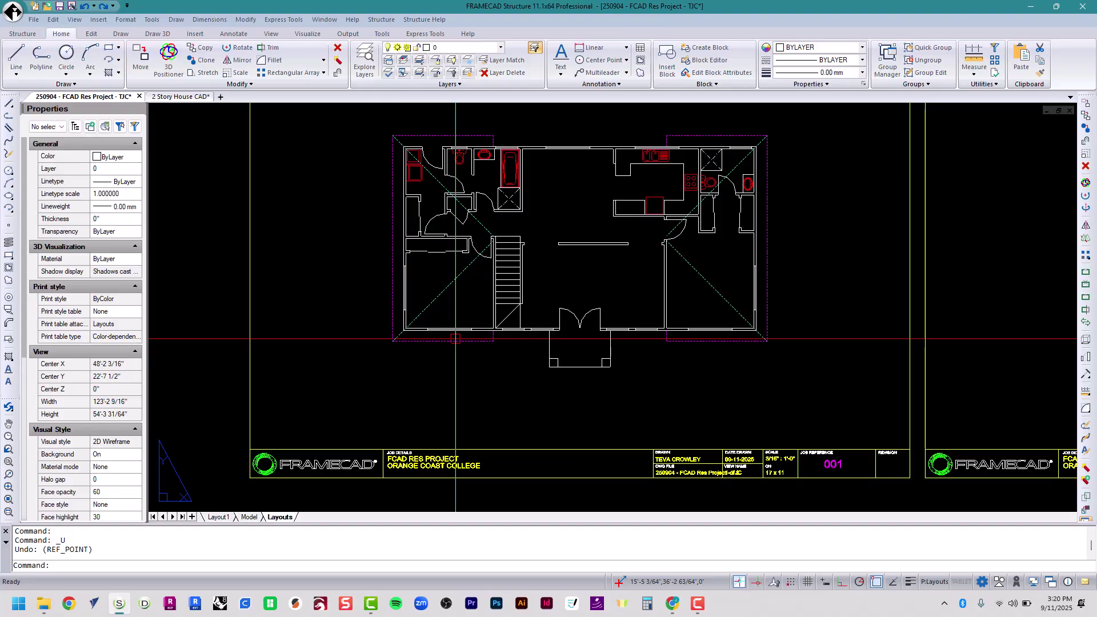
# - Set the sheet text height to 8" in the BSET layout settings and update the drawing
pyautogui.write('bset')
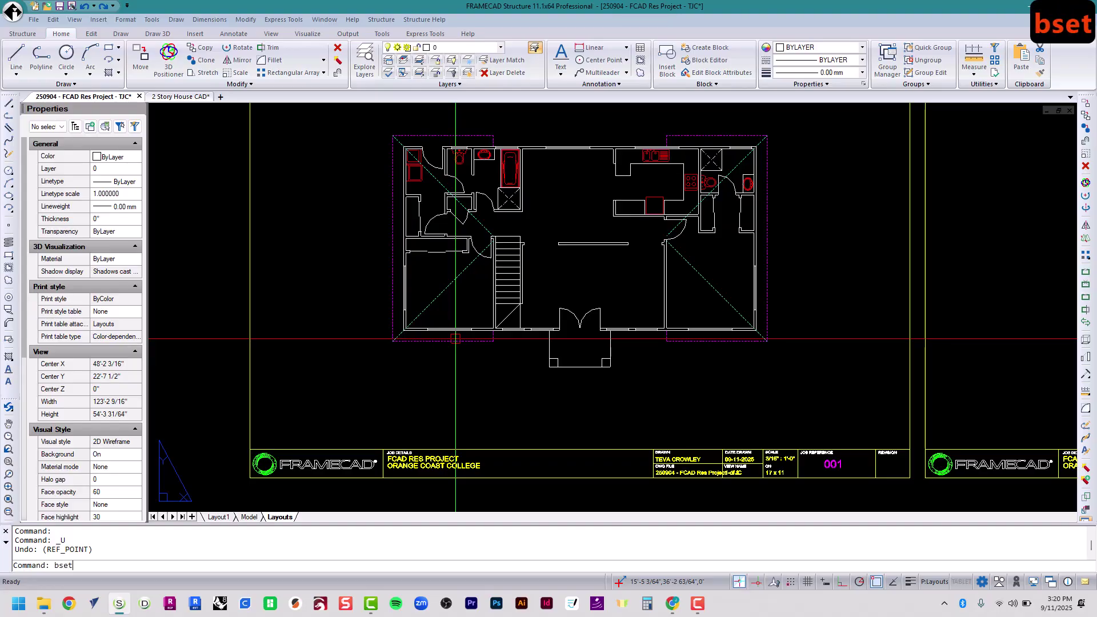
pyautogui.press('Return')
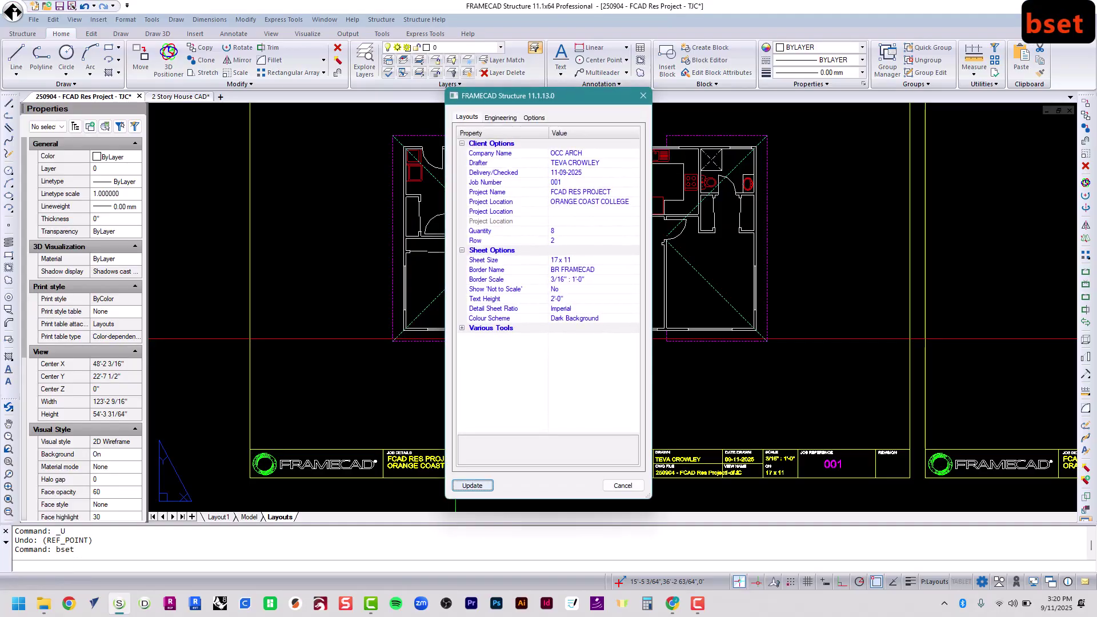
pyautogui.click(586, 307)
pyautogui.click(584, 299)
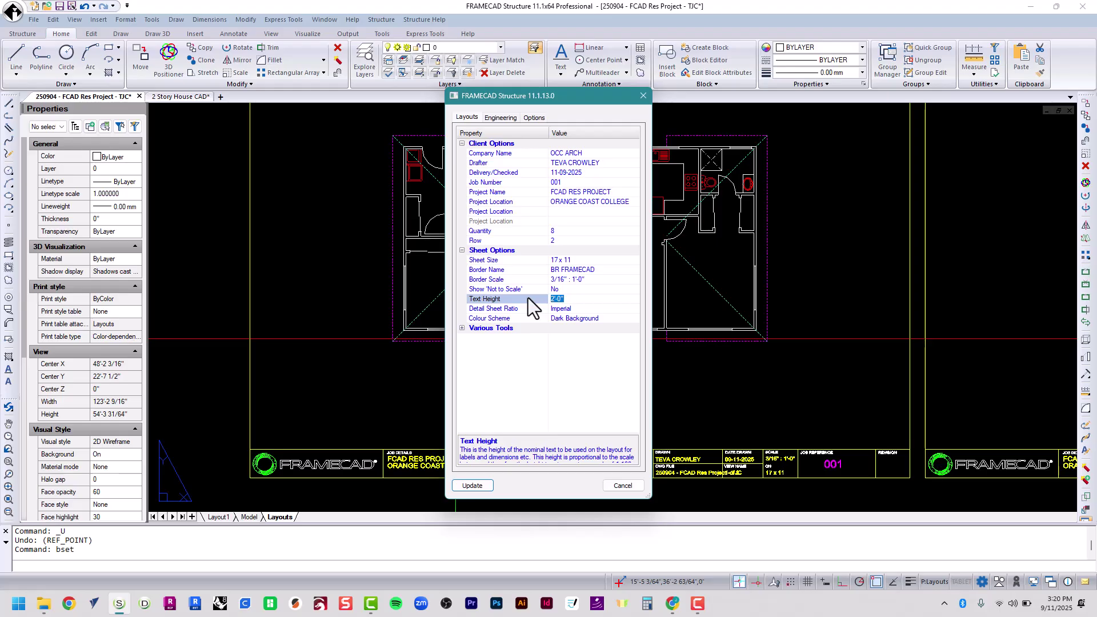
pyautogui.write('8"')
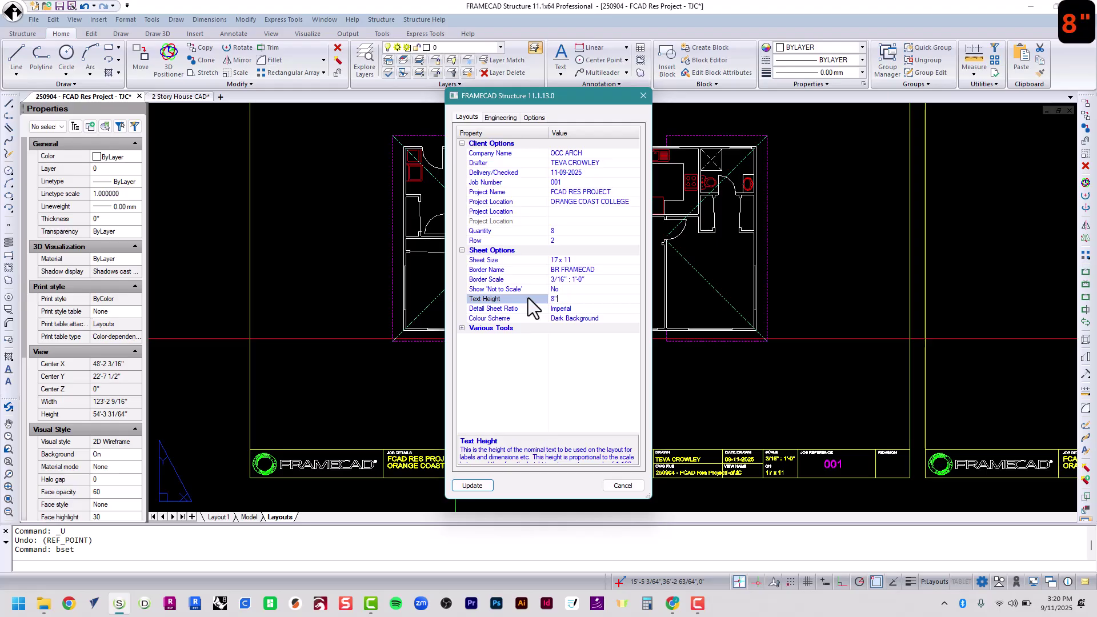
pyautogui.press('Tab')
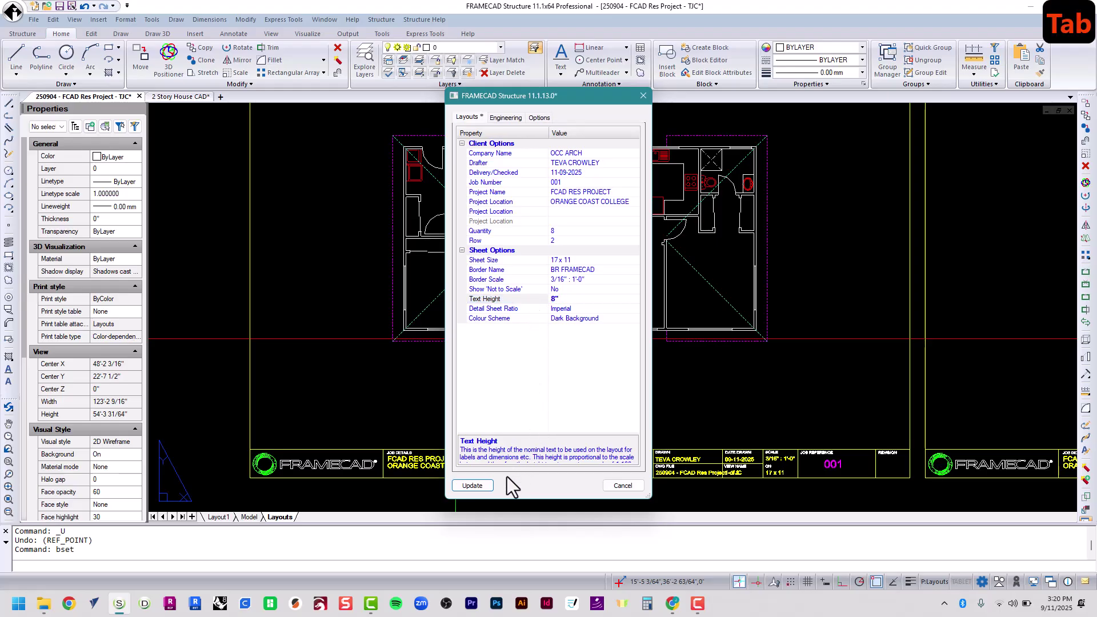
pyautogui.click(473, 486)
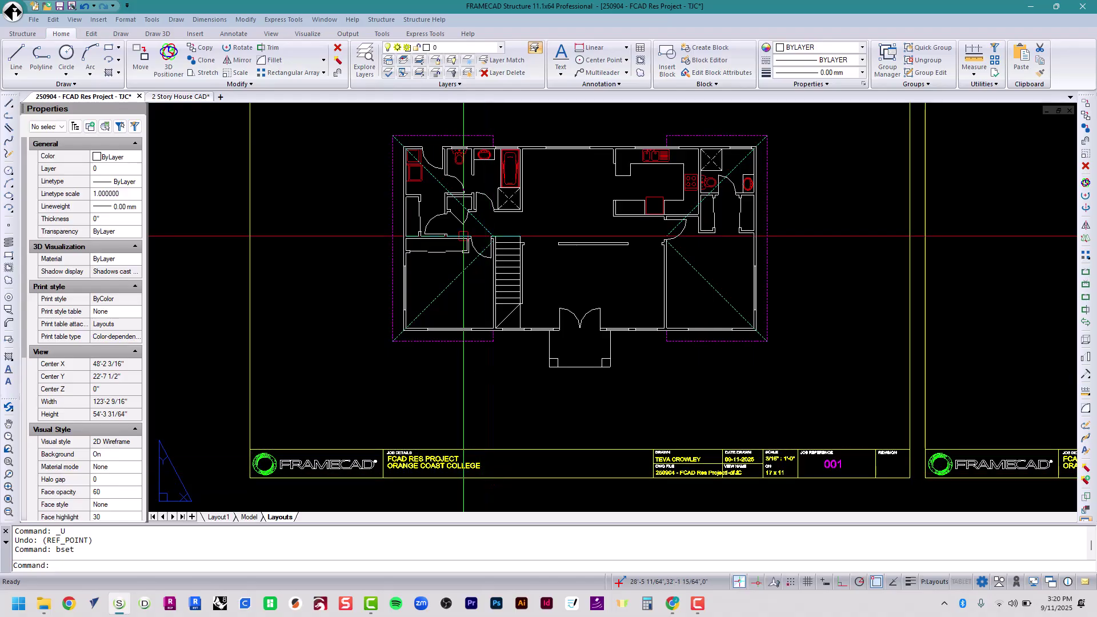
# - Place a REF reference point at the upper-left outer wall corner of the lower floor plan
pyautogui.scroll(5, 421, 158)
pyautogui.scroll(5, 420, 158)
pyautogui.write('ref')
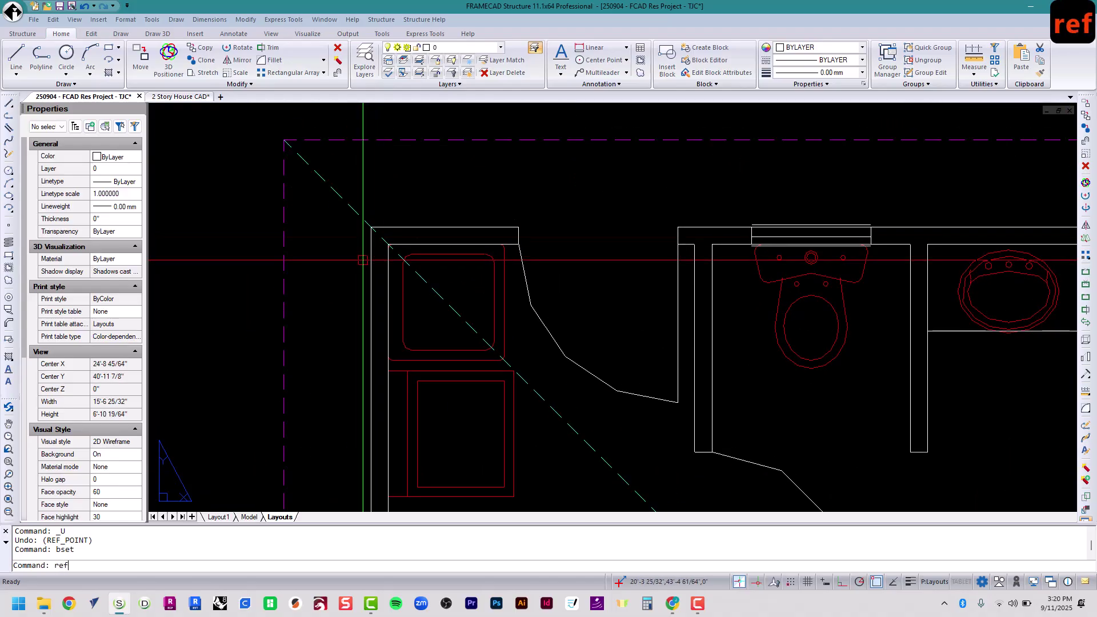
pyautogui.press('Return')
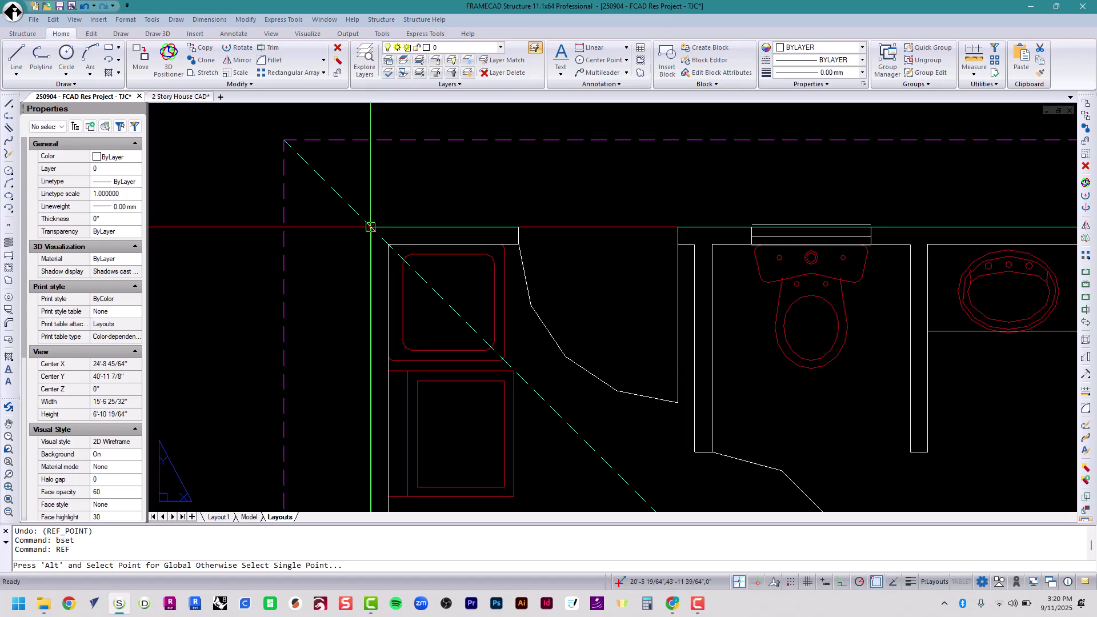
pyautogui.click(371, 227)
# - Check the size of the new reference point marker against the lower floor plan and its sheet
pyautogui.scroll(-6, 375, 232)
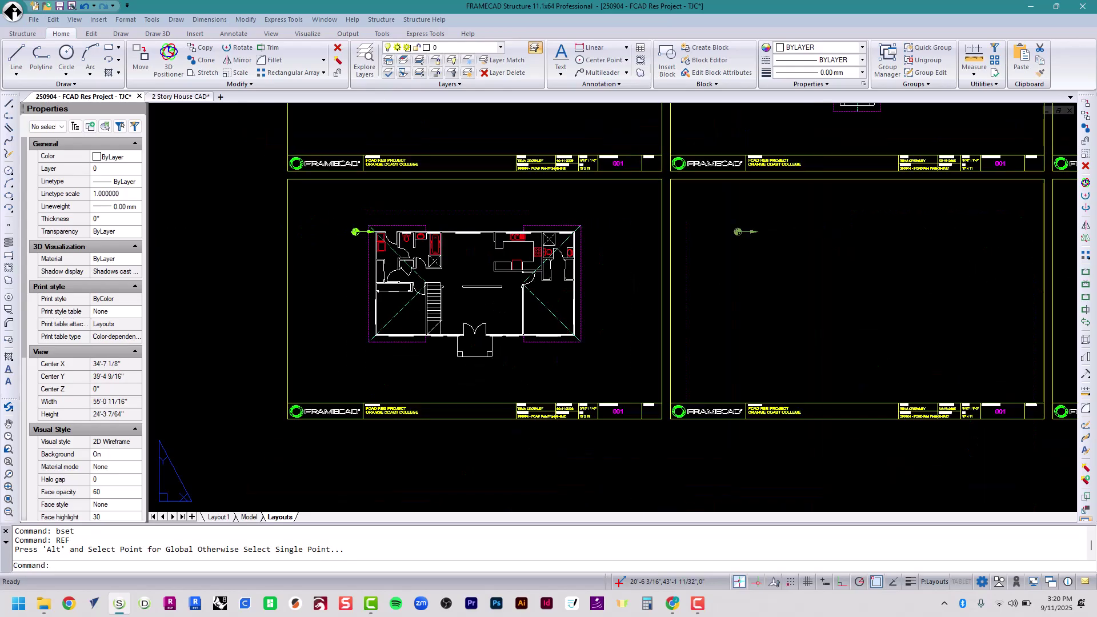
pyautogui.scroll(-4, 394, 368)
pyautogui.scroll(6, 395, 369)
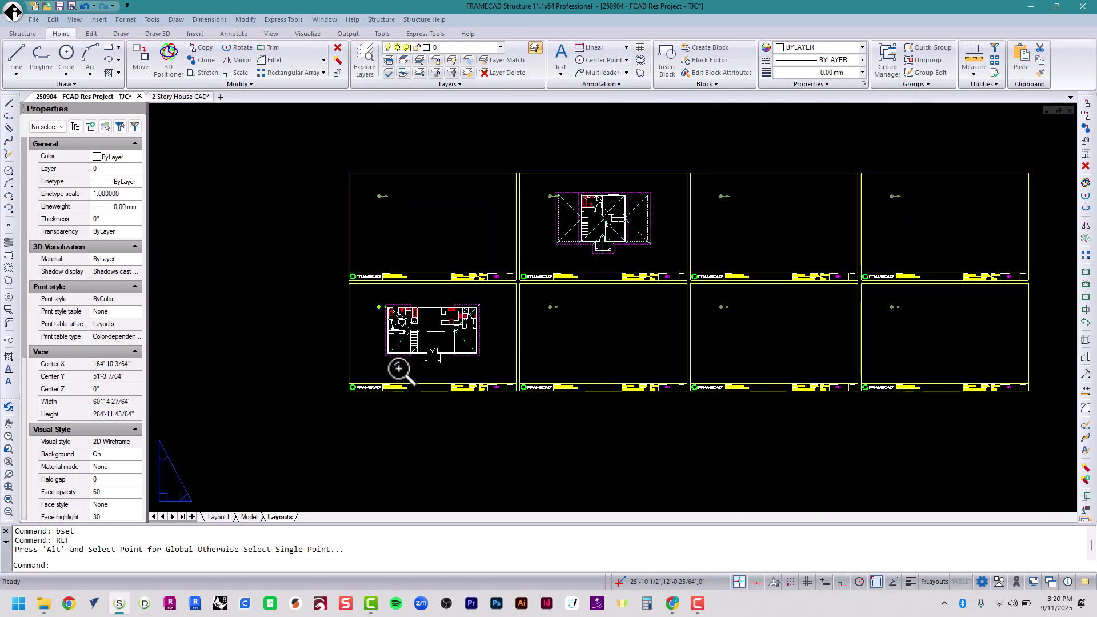
pyautogui.scroll(10, 339, 182)
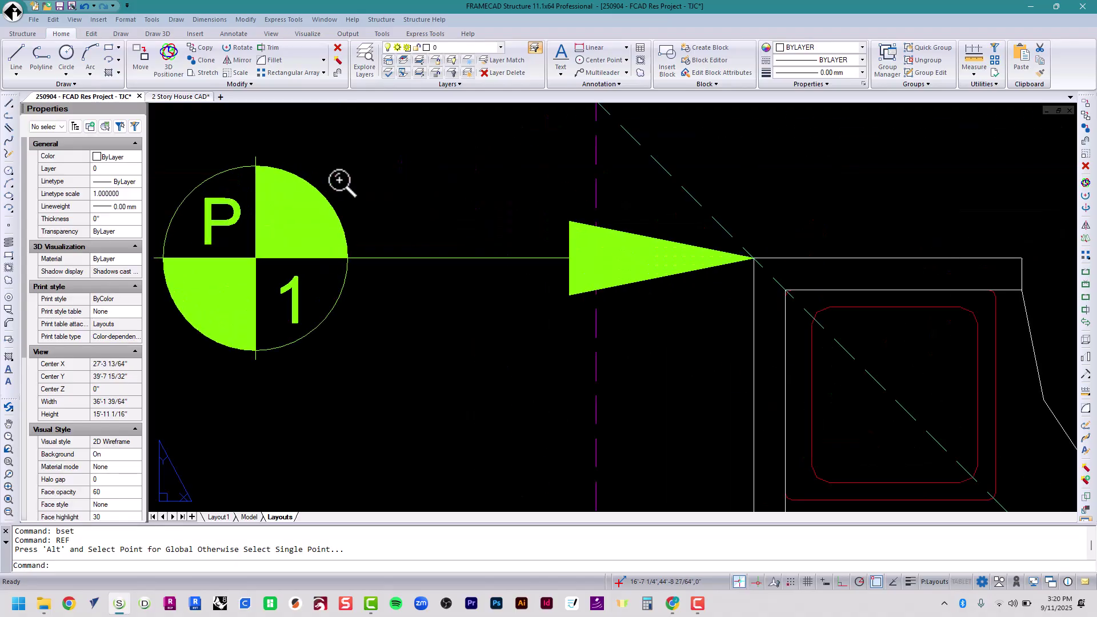
pyautogui.scroll(-8, 339, 182)
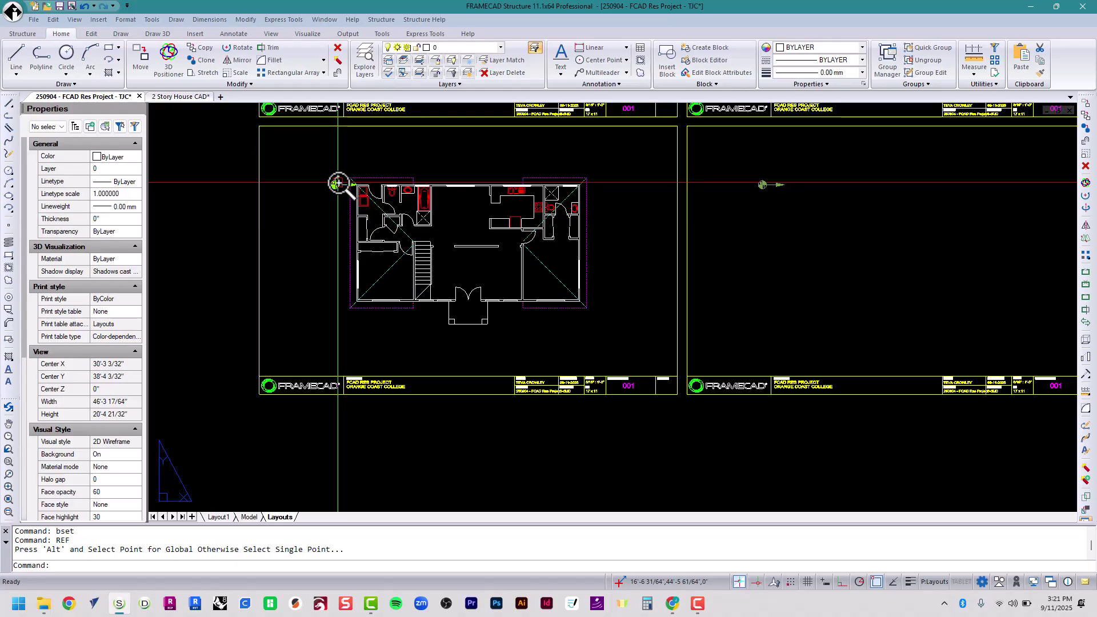
pyautogui.scroll(6, 337, 183)
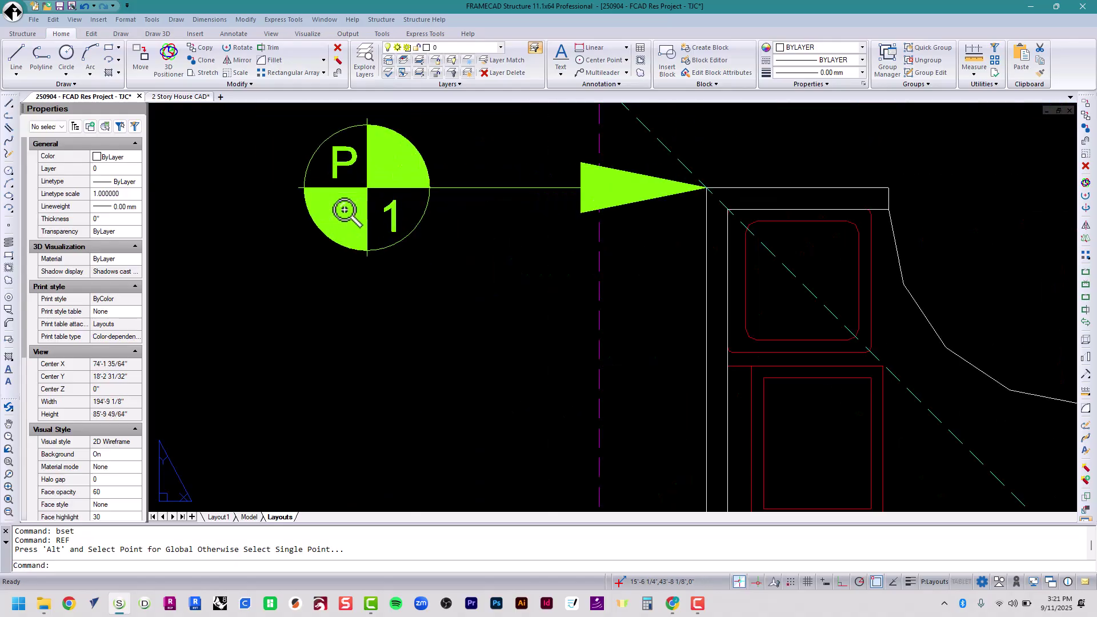
pyautogui.scroll(-3, 343, 195)
pyautogui.scroll(-5, 342, 209)
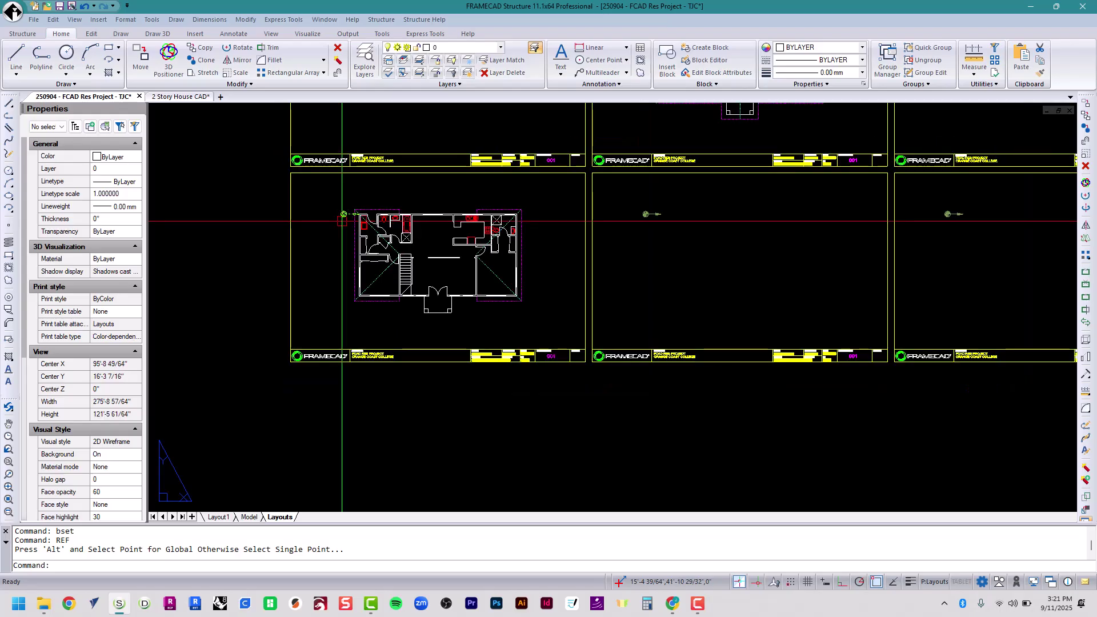
pyautogui.scroll(2, 342, 225)
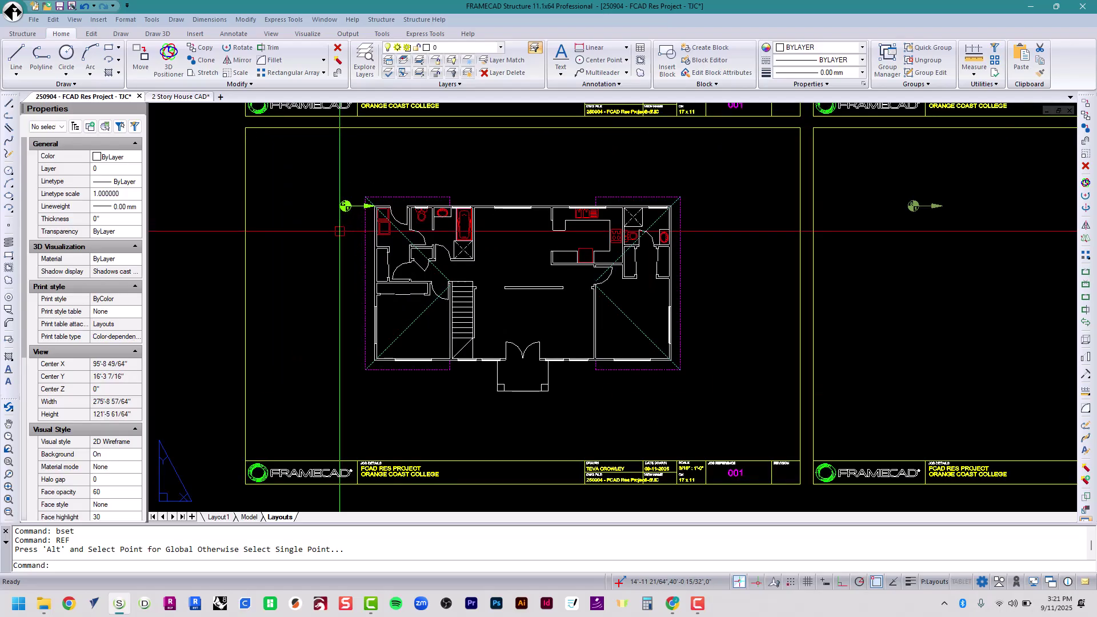
pyautogui.scroll(3, 384, 252)
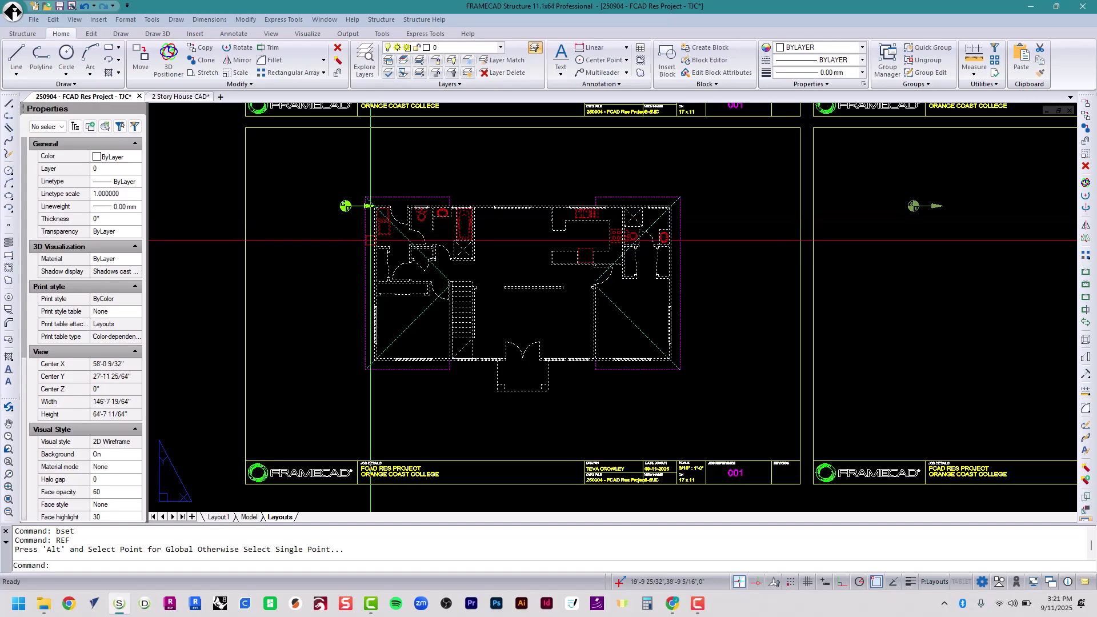
pyautogui.scroll(8, 384, 252)
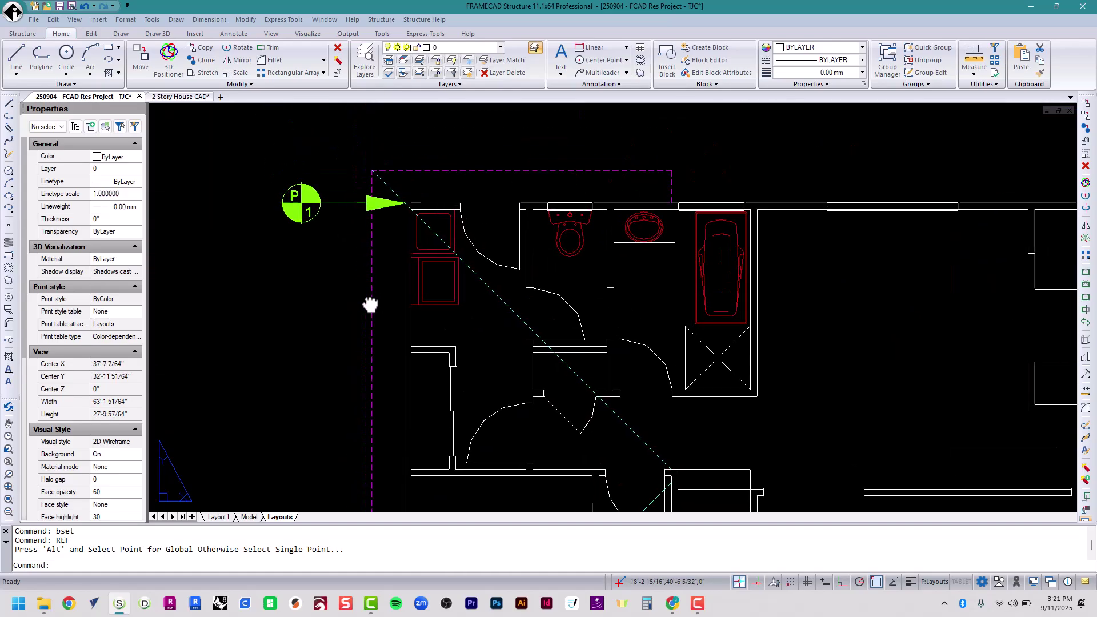
pyautogui.scroll(2, 293, 182)
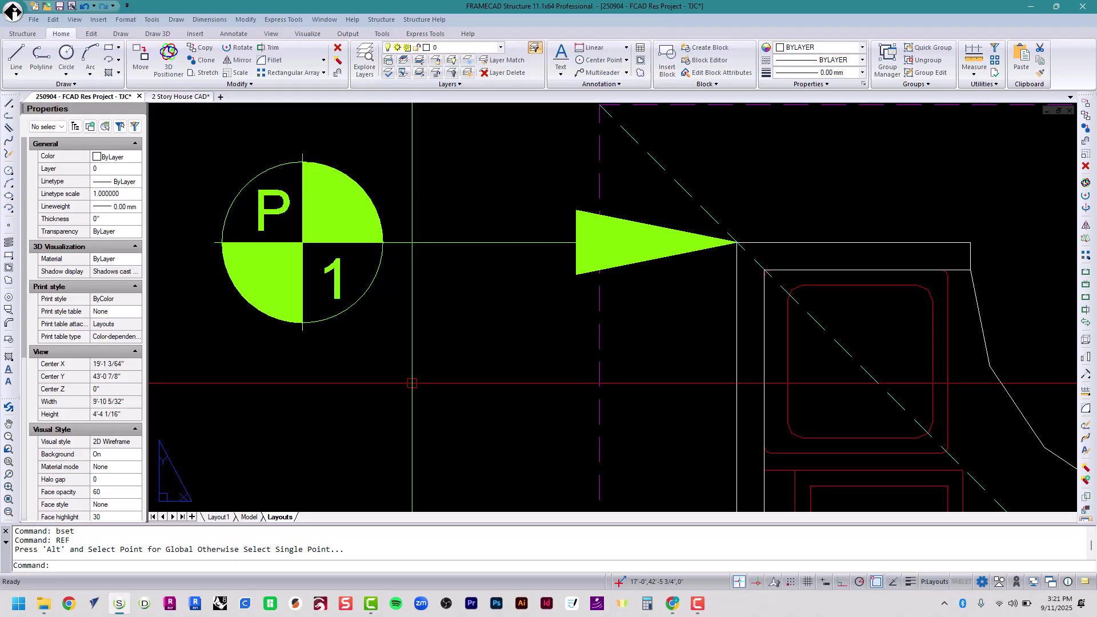
# - Review the primary and secondary colour settings in the BSET reference options and cancel without changing them
pyautogui.write('bset')
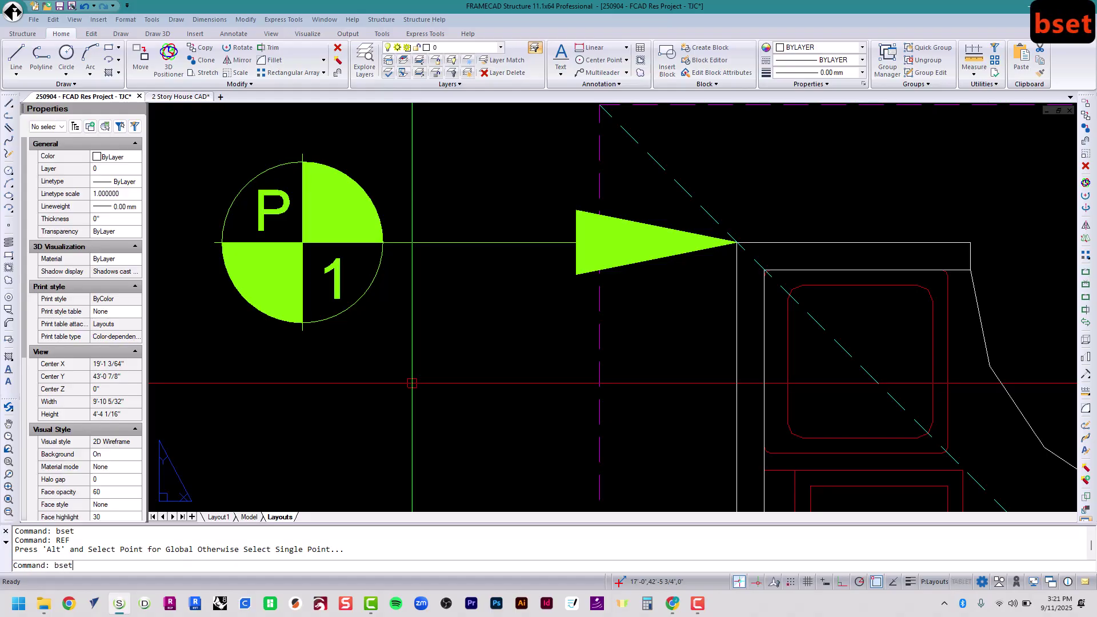
pyautogui.press('Return')
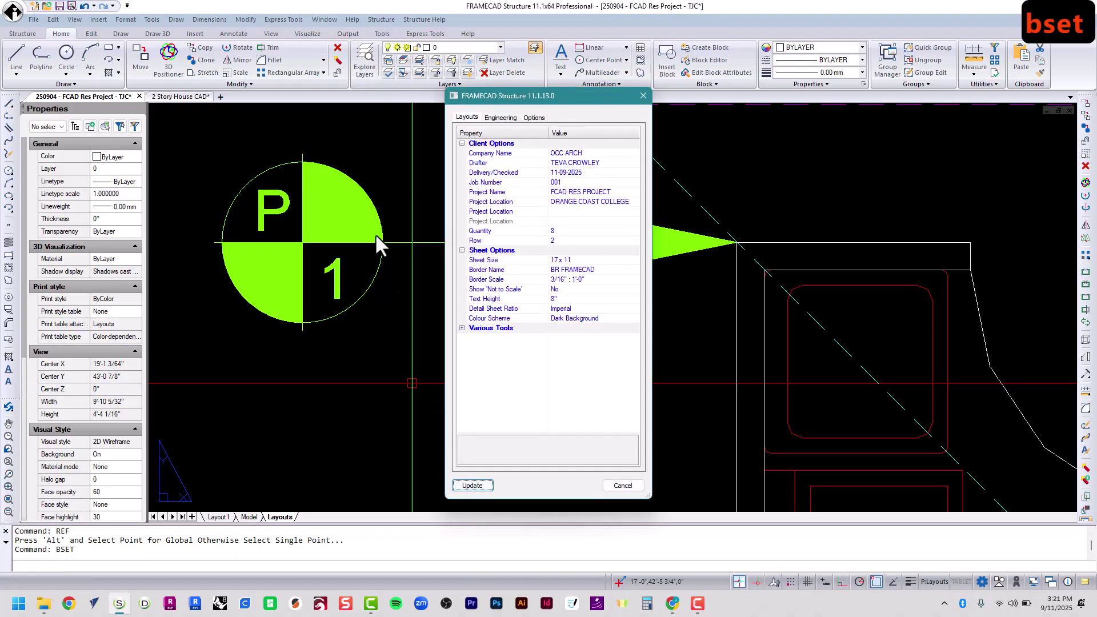
pyautogui.click(535, 117)
pyautogui.click(462, 182)
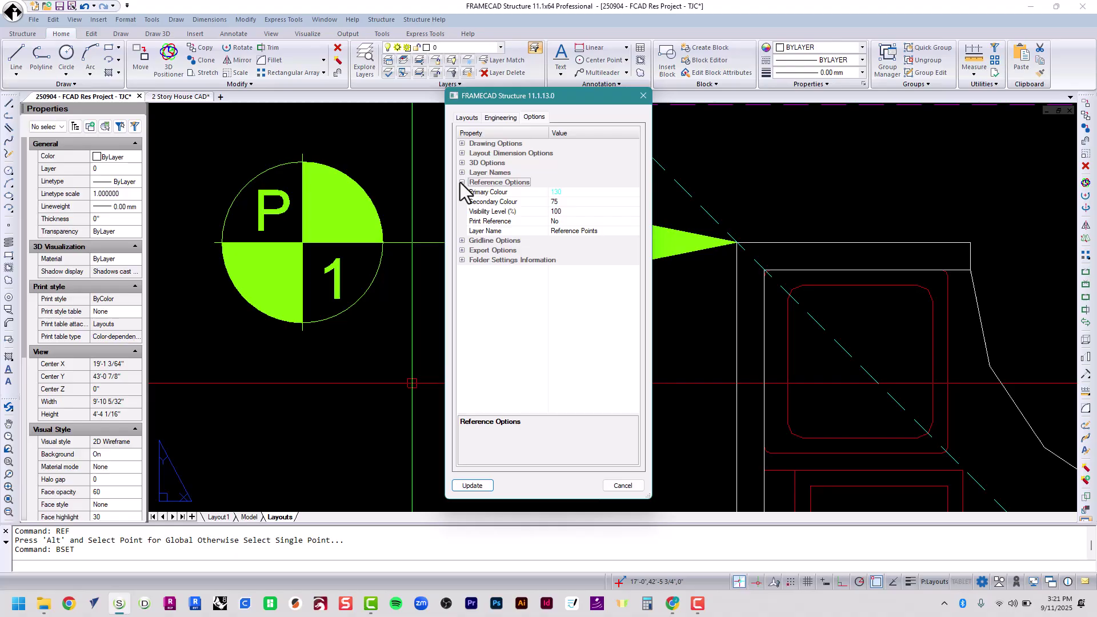
pyautogui.click(498, 192)
pyautogui.click(577, 192)
pyautogui.click(634, 193)
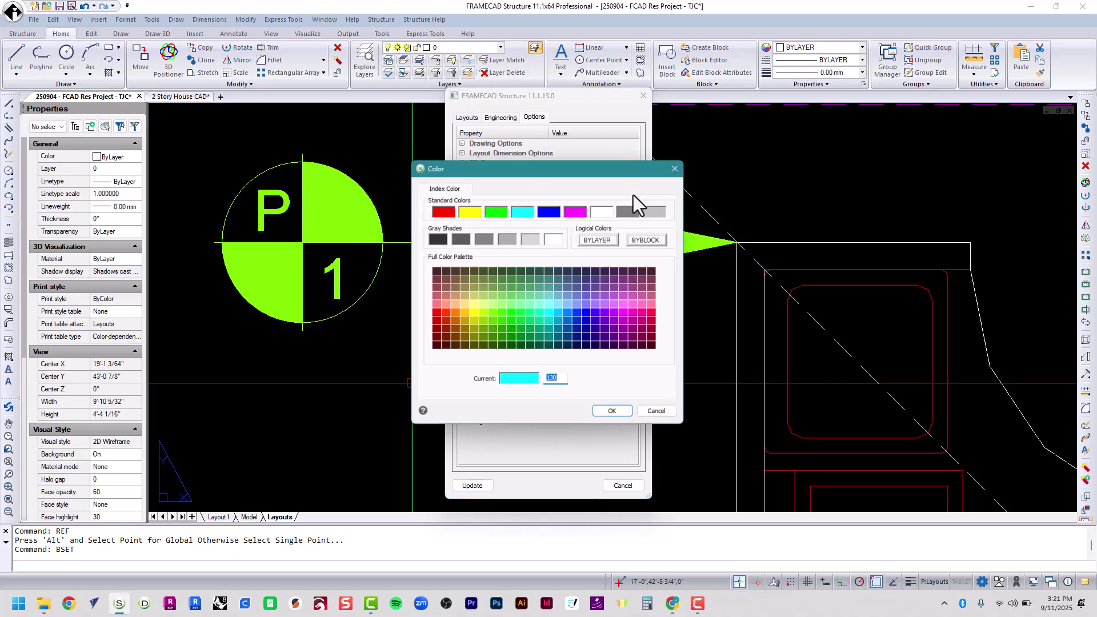
pyautogui.click(671, 417)
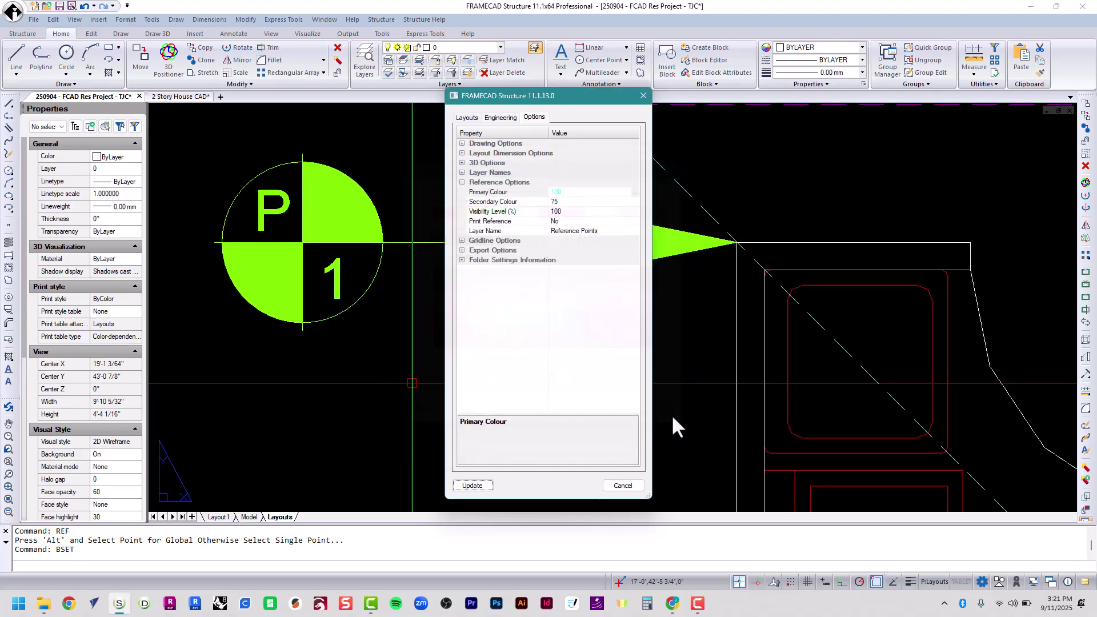
pyautogui.click(579, 202)
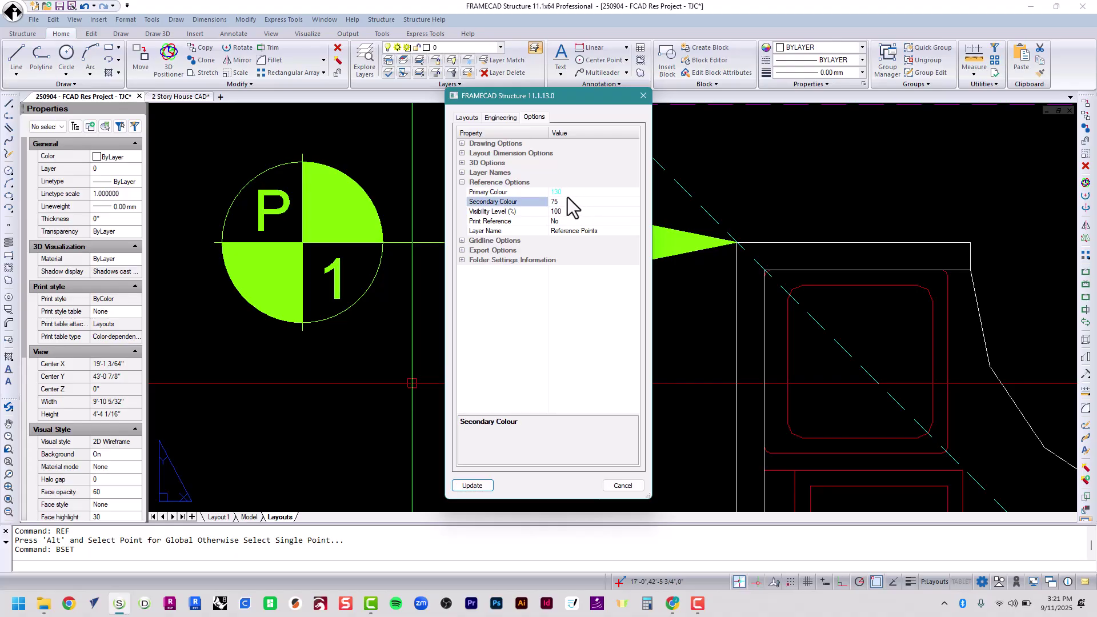
pyautogui.doubleClick(569, 202)
pyautogui.click(623, 486)
# - Compare the secondary reference marker on the empty sheet above with the primary marker at the lower floor plan's corner
pyautogui.scroll(-10, 455, 351)
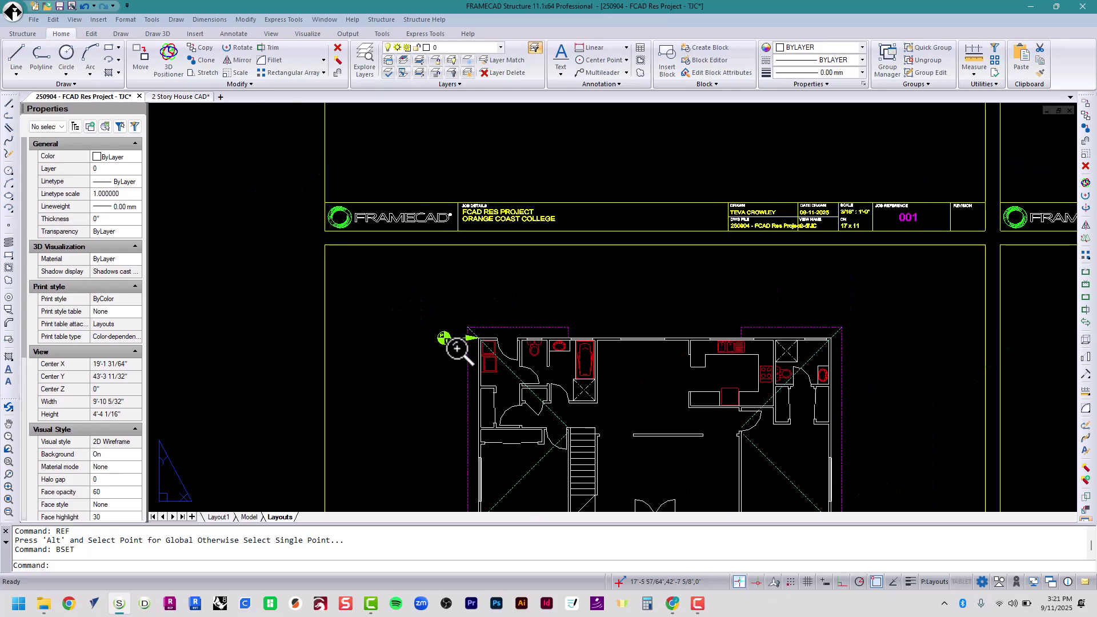
pyautogui.scroll(-3, 456, 349)
pyautogui.scroll(15, 454, 213)
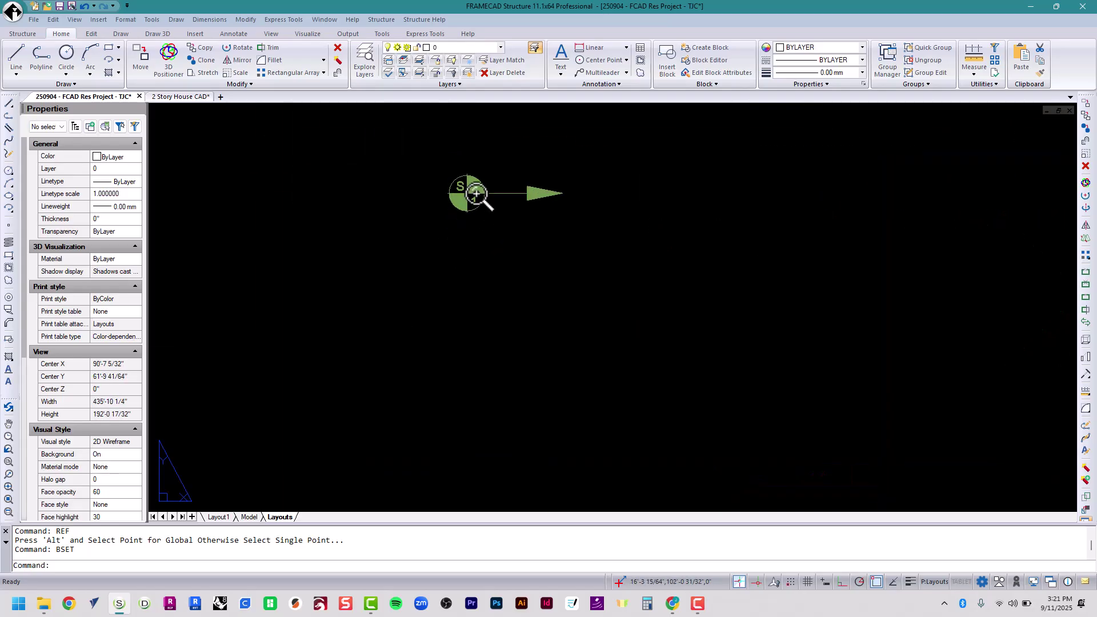
pyautogui.scroll(-15, 476, 191)
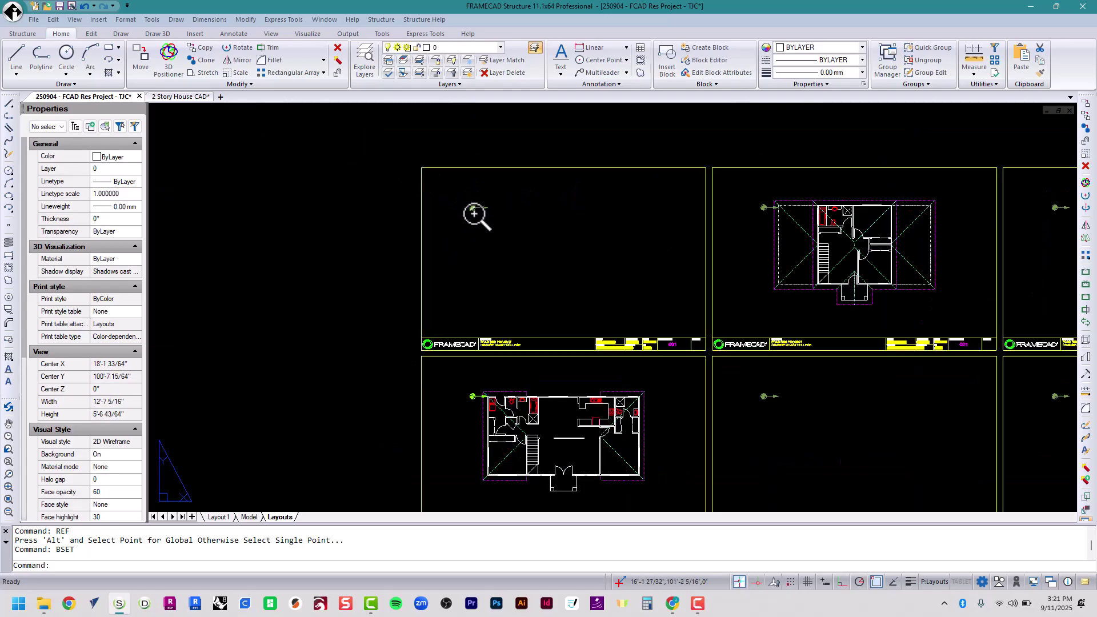
pyautogui.scroll(5, 600, 281)
pyautogui.moveTo(600, 252); pyautogui.dragTo(559, 353, button='middle')
pyautogui.scroll(5, 200, 380)
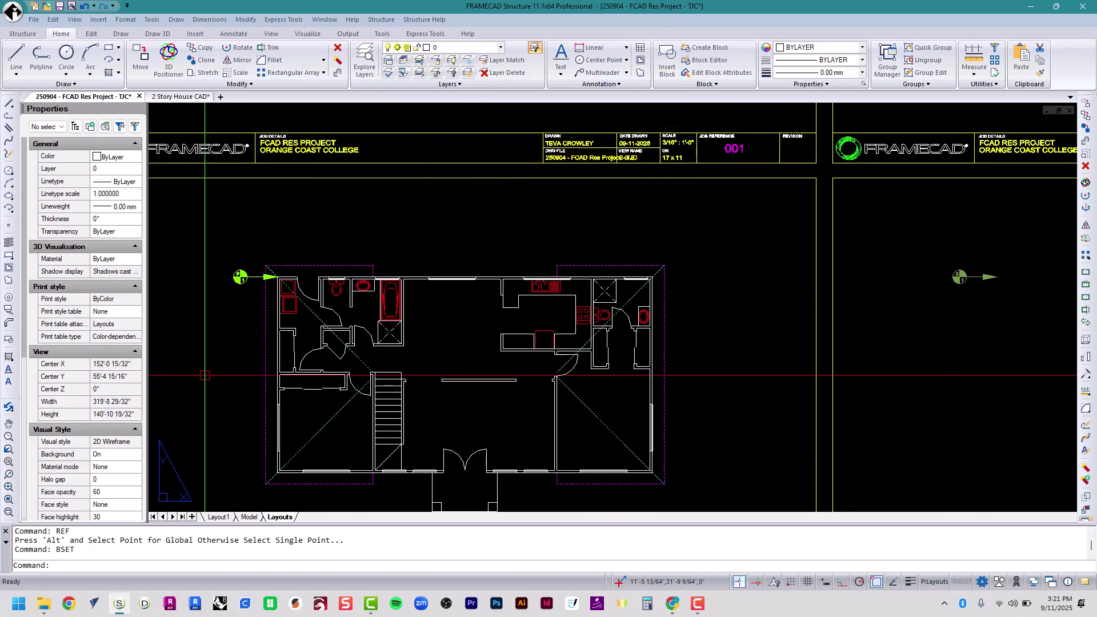
pyautogui.scroll(6, 240, 277)
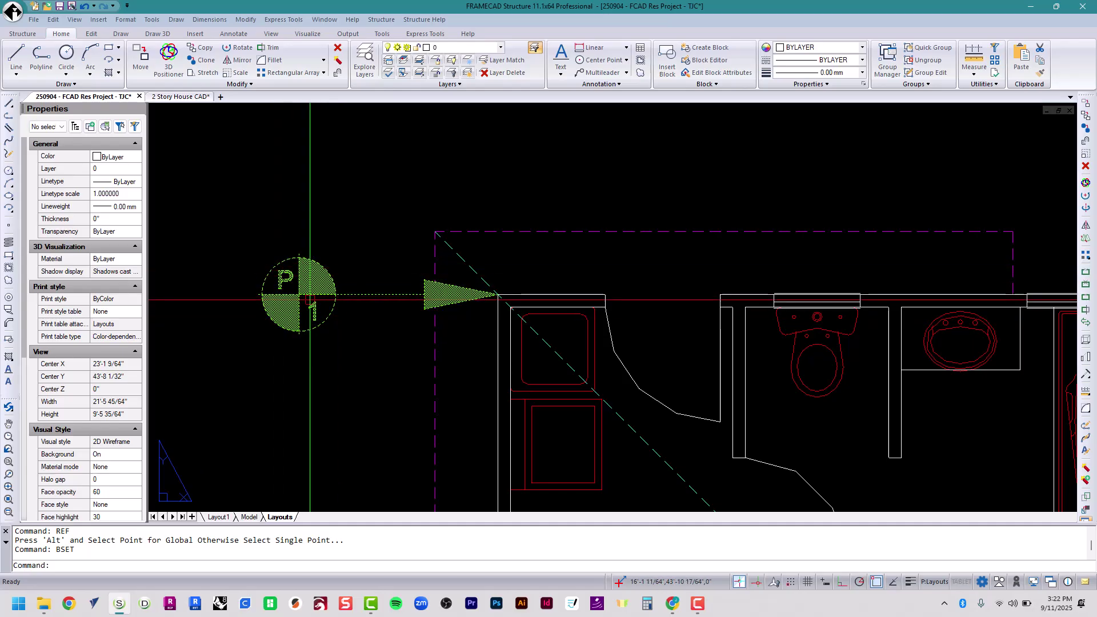
pyautogui.scroll(-5, 360, 354)
pyautogui.scroll(3, 461, 324)
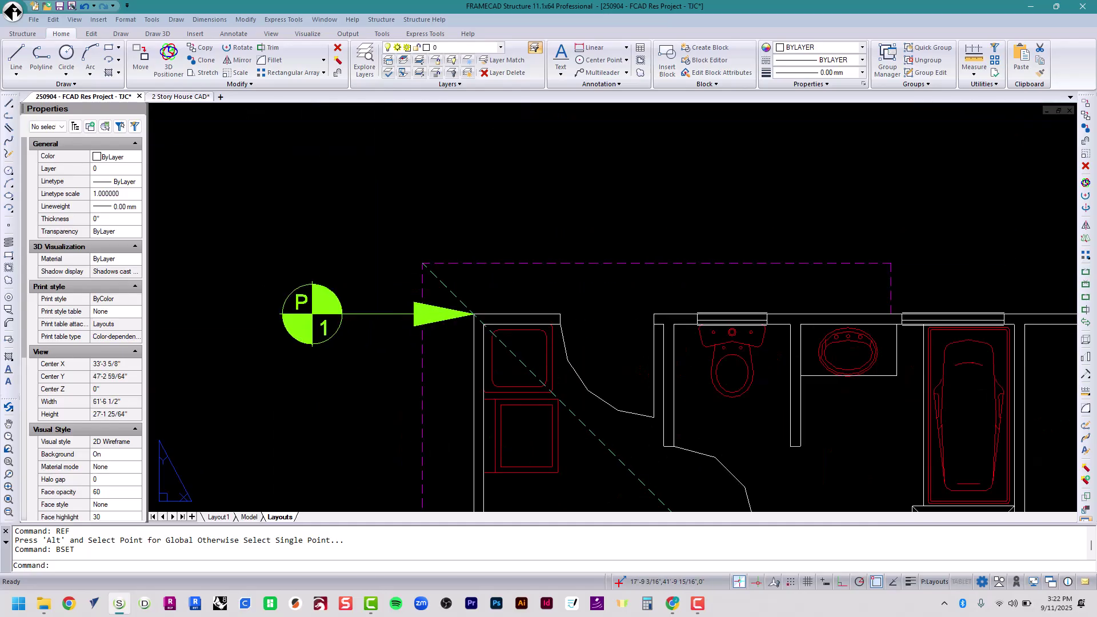
pyautogui.scroll(-5, 403, 331)
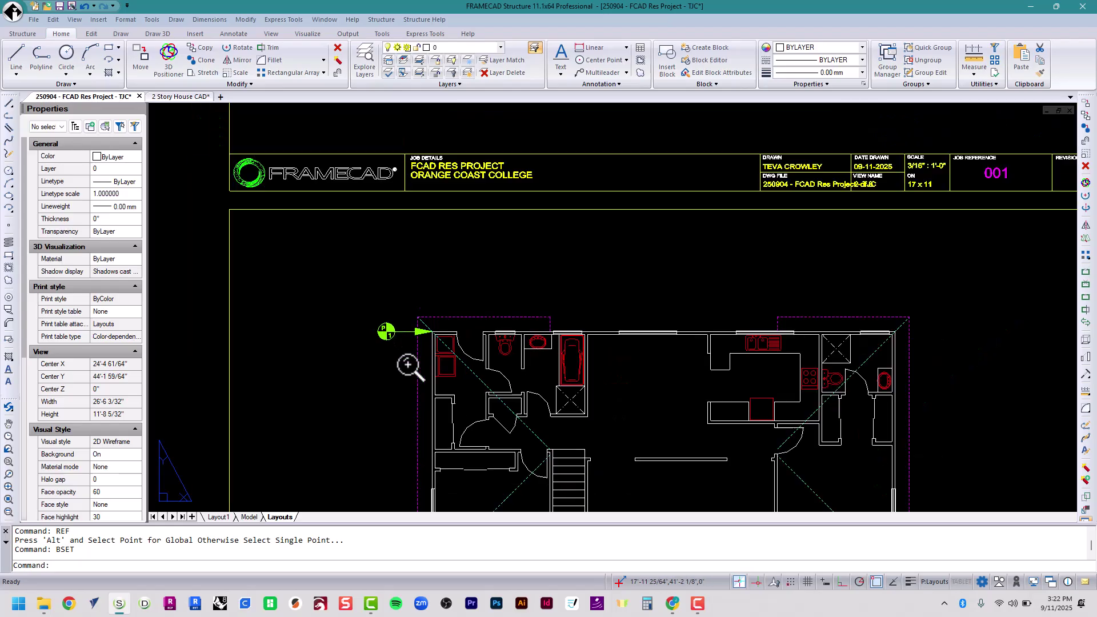
pyautogui.scroll(3, 411, 178)
pyautogui.scroll(3, 411, 178)
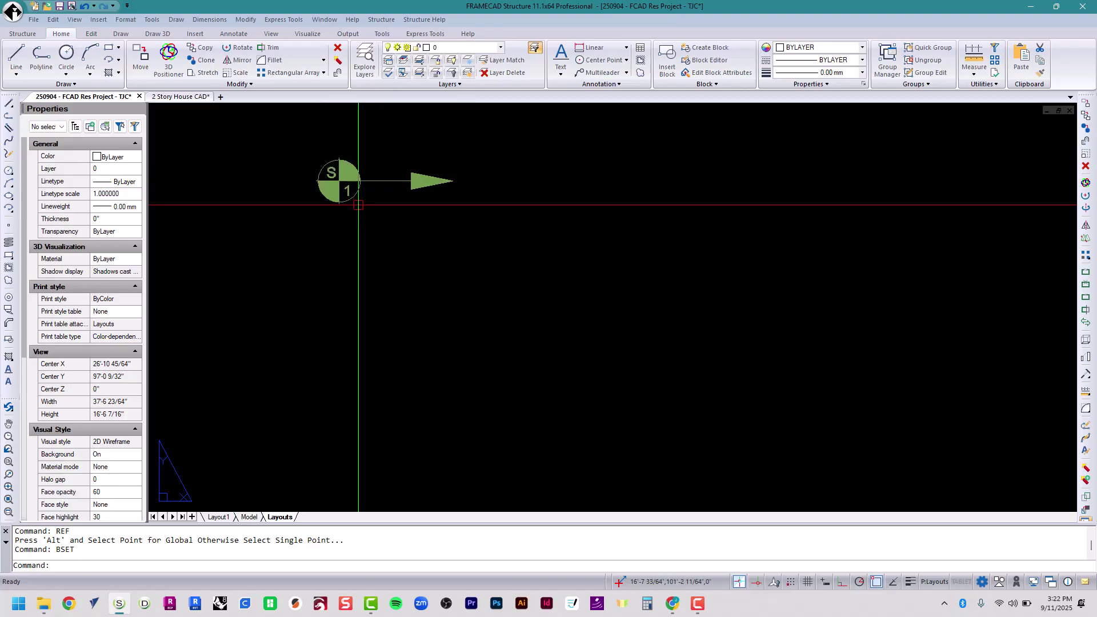
# - Examine where the secondary reference marker sits relative to the dashed outline corner of the upper floor plan
pyautogui.scroll(-6, 358, 205)
pyautogui.scroll(2, 360, 363)
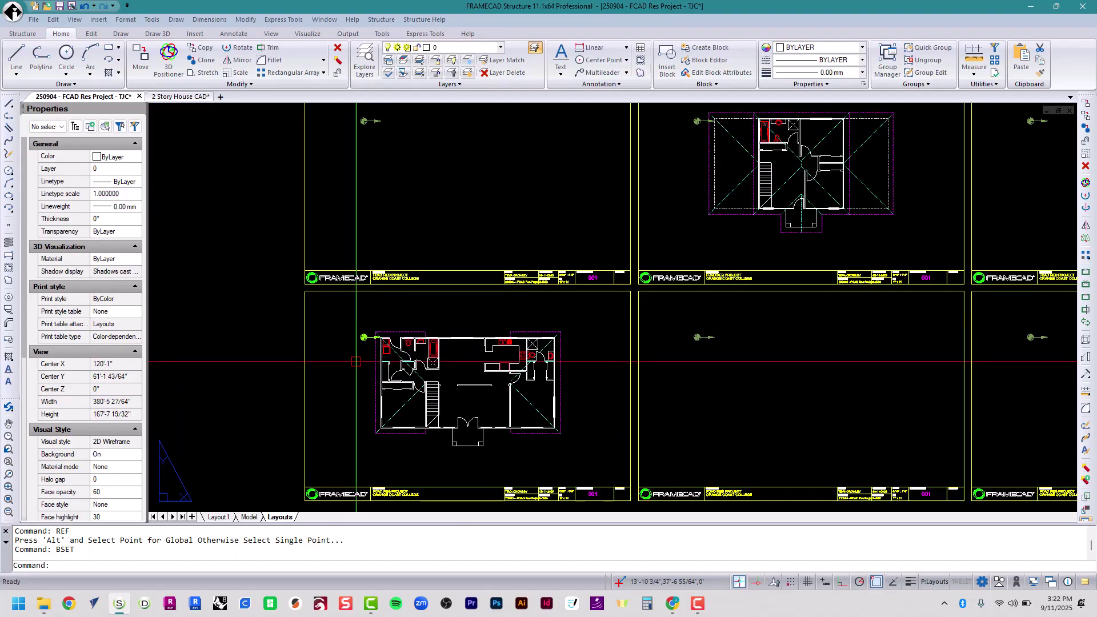
pyautogui.scroll(-3, 357, 362)
pyautogui.scroll(5, 642, 253)
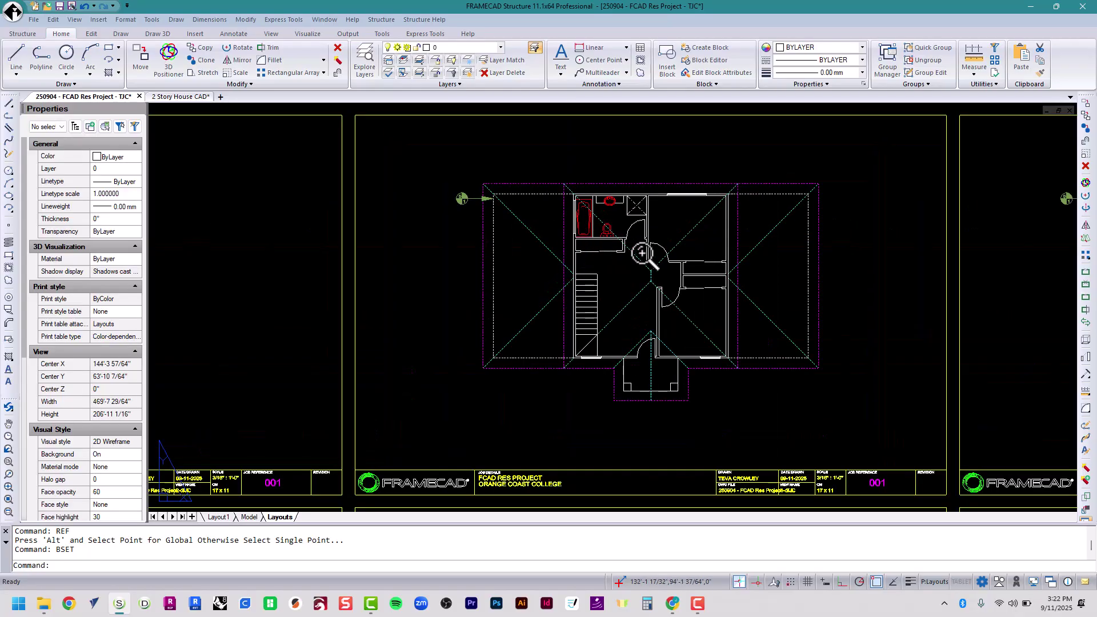
pyautogui.scroll(4, 642, 254)
pyautogui.scroll(5, 389, 149)
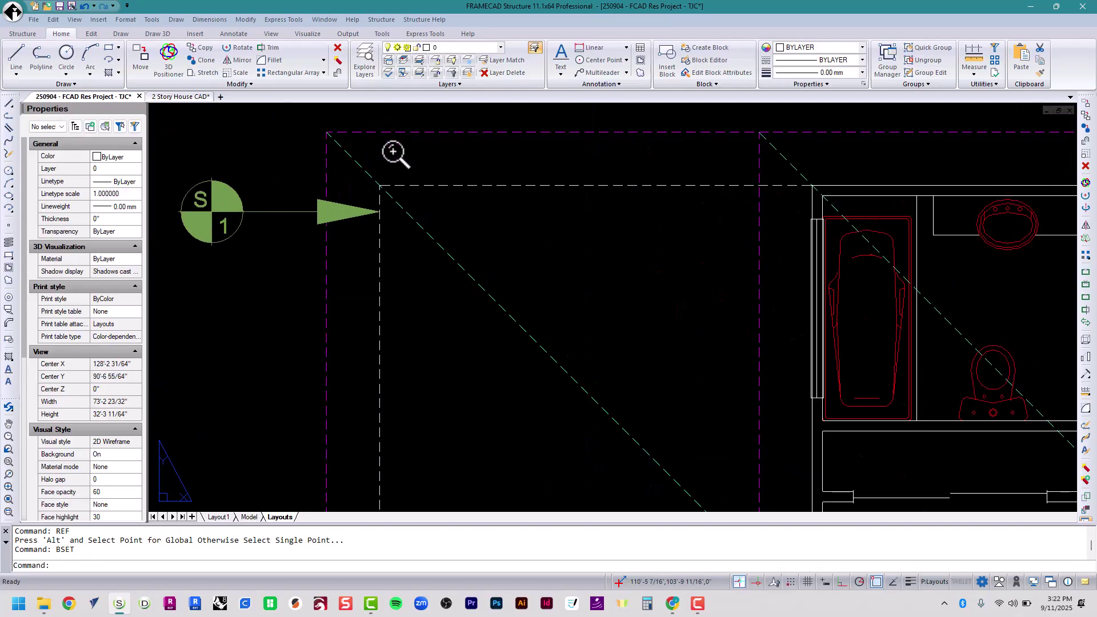
# - Compare the secondary marker's arrow tip at the upper floor plan with the primary marker's tip at the lower floor plan's corner
pyautogui.scroll(2, 330, 188)
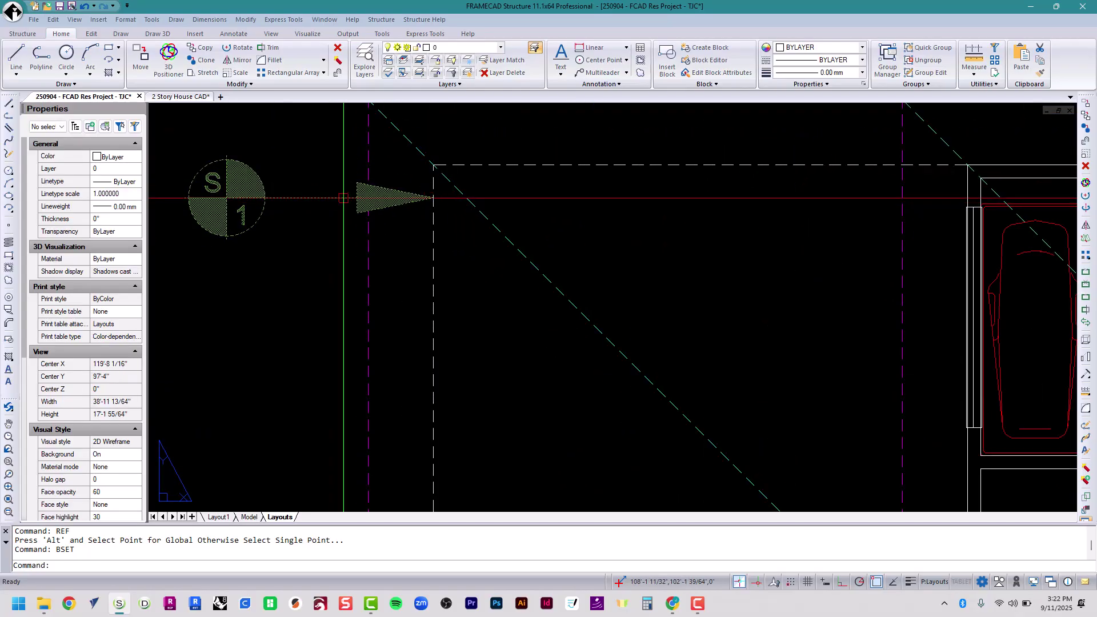
pyautogui.click(421, 203)
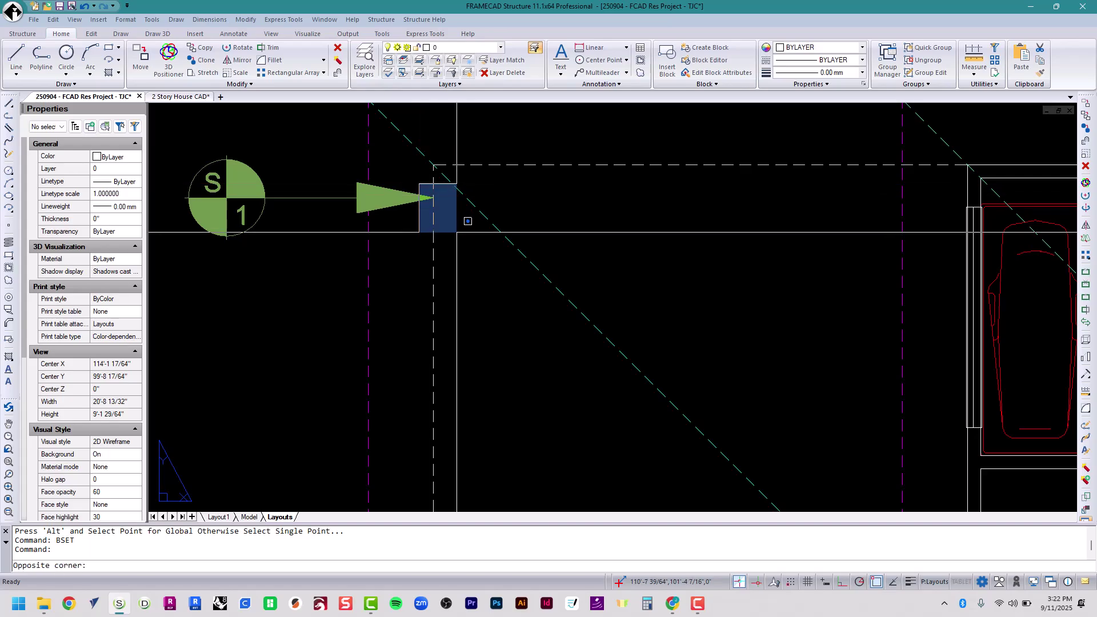
pyautogui.scroll(-2, 528, 213)
pyautogui.scroll(-4, 529, 213)
pyautogui.scroll(3, 399, 280)
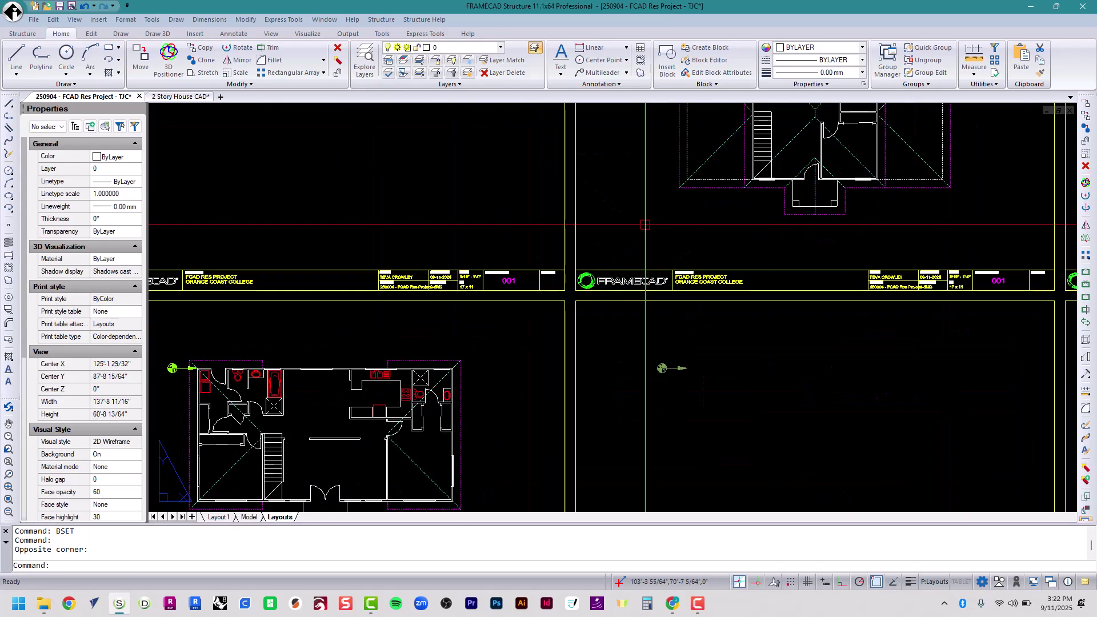
pyautogui.scroll(5, 398, 280)
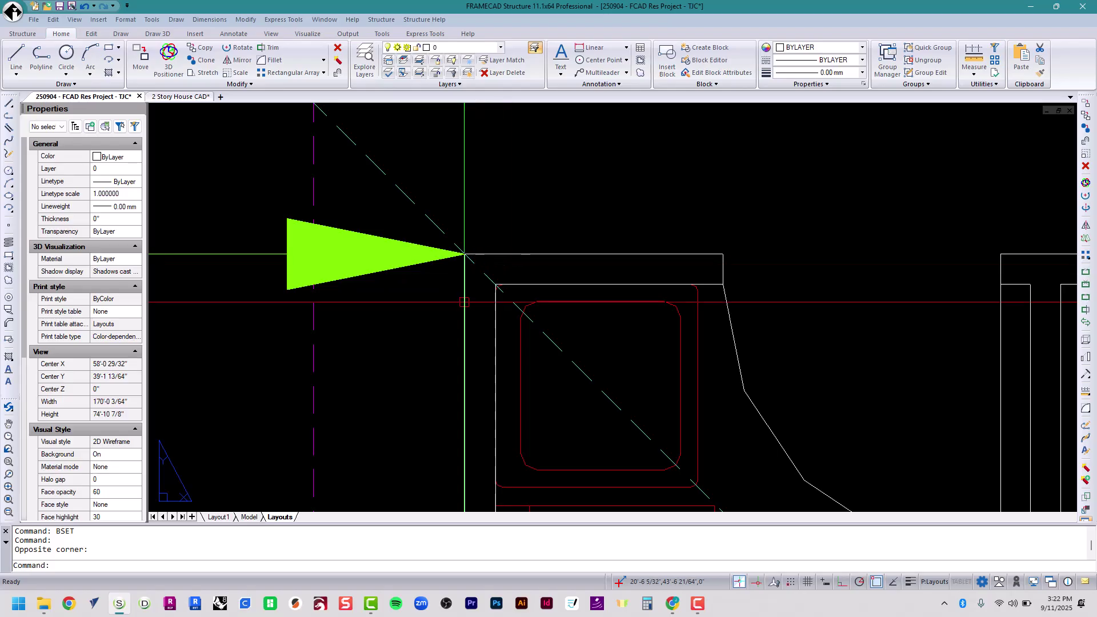
pyautogui.scroll(-4, 440, 303)
pyautogui.scroll(-5, 440, 303)
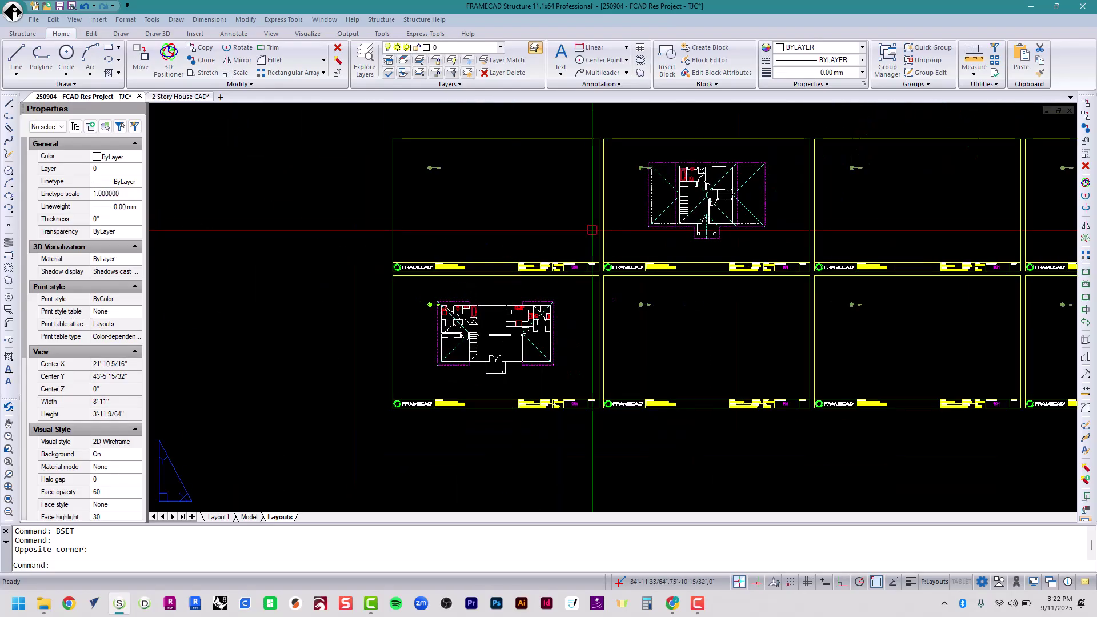
# - Examine the gap between the upper plan's dashed outline corner and its secondary marker, using the lower plan's primary marker as reference
pyautogui.scroll(6, 612, 174)
pyautogui.scroll(2, 612, 174)
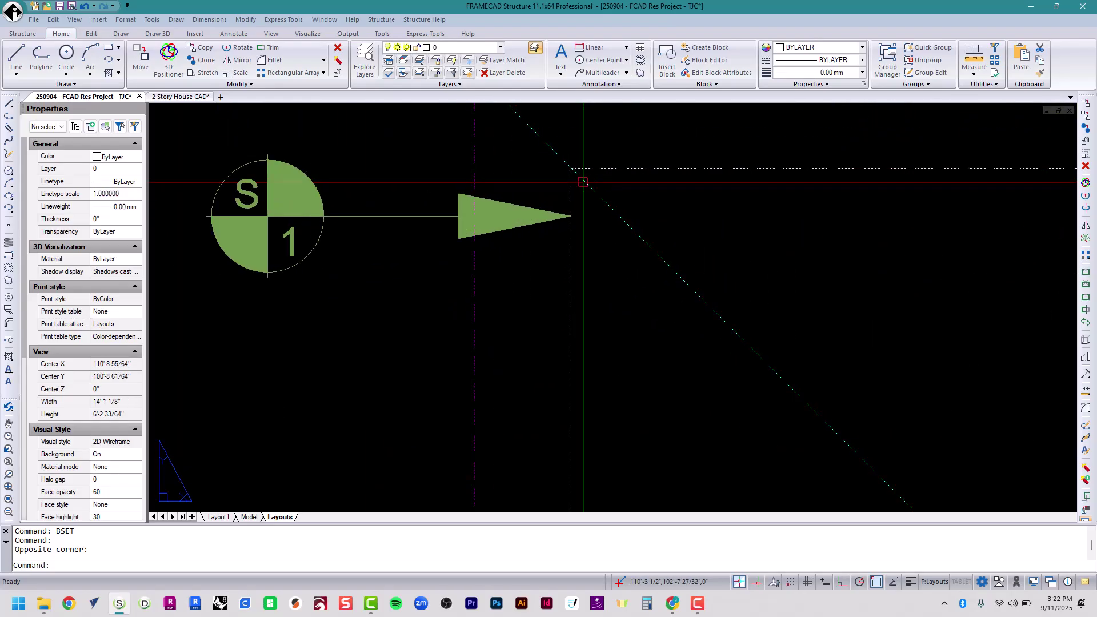
pyautogui.scroll(-6, 583, 182)
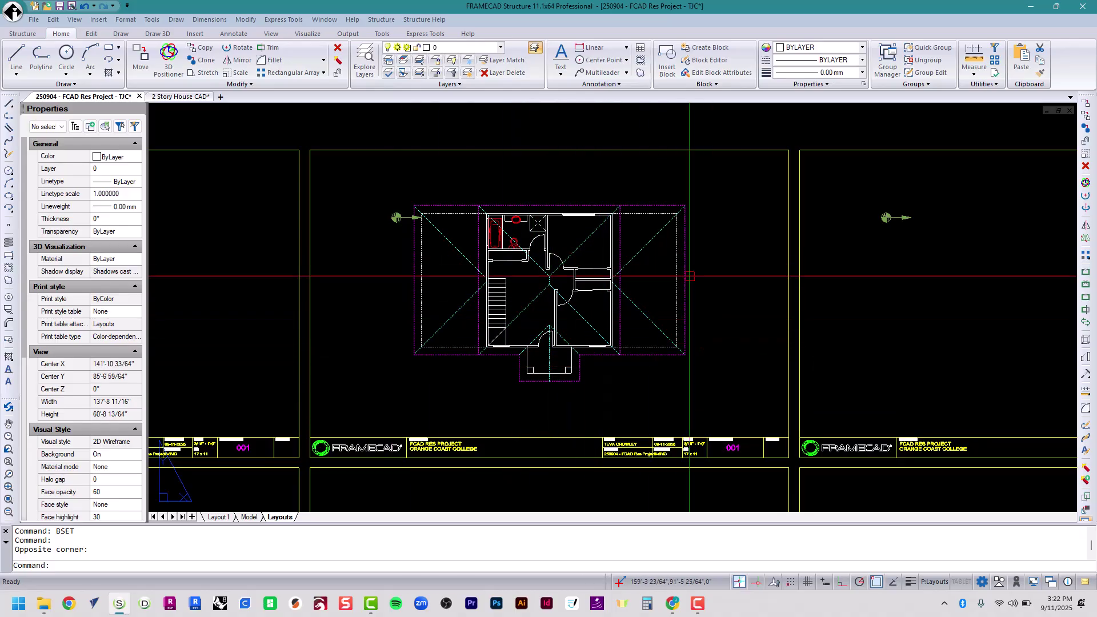
pyautogui.scroll(-1, 629, 180)
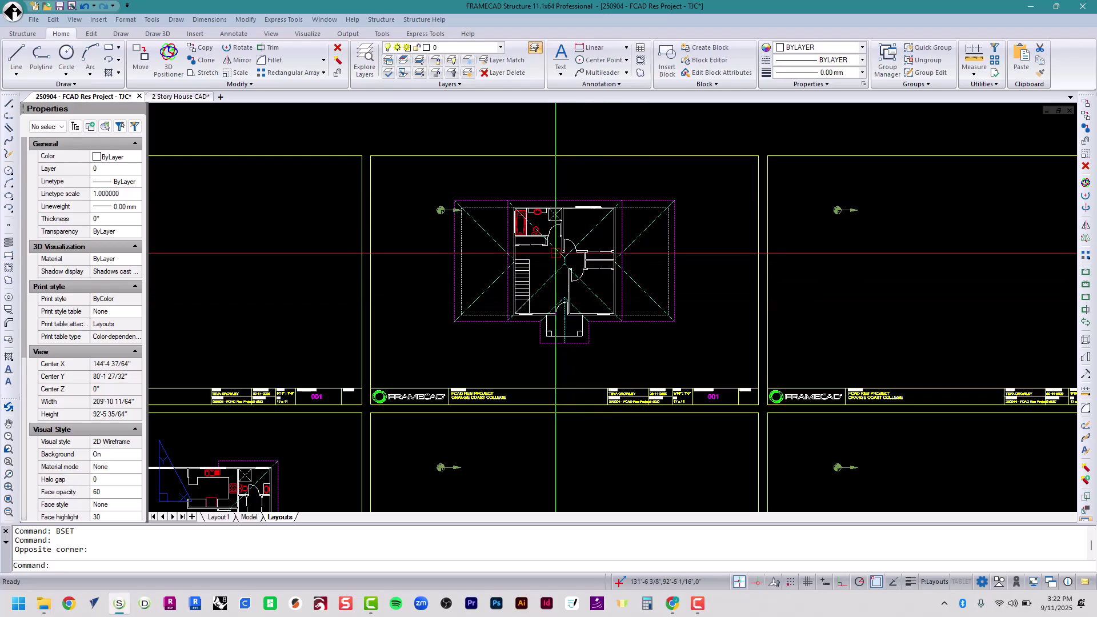
pyautogui.scroll(6, 454, 217)
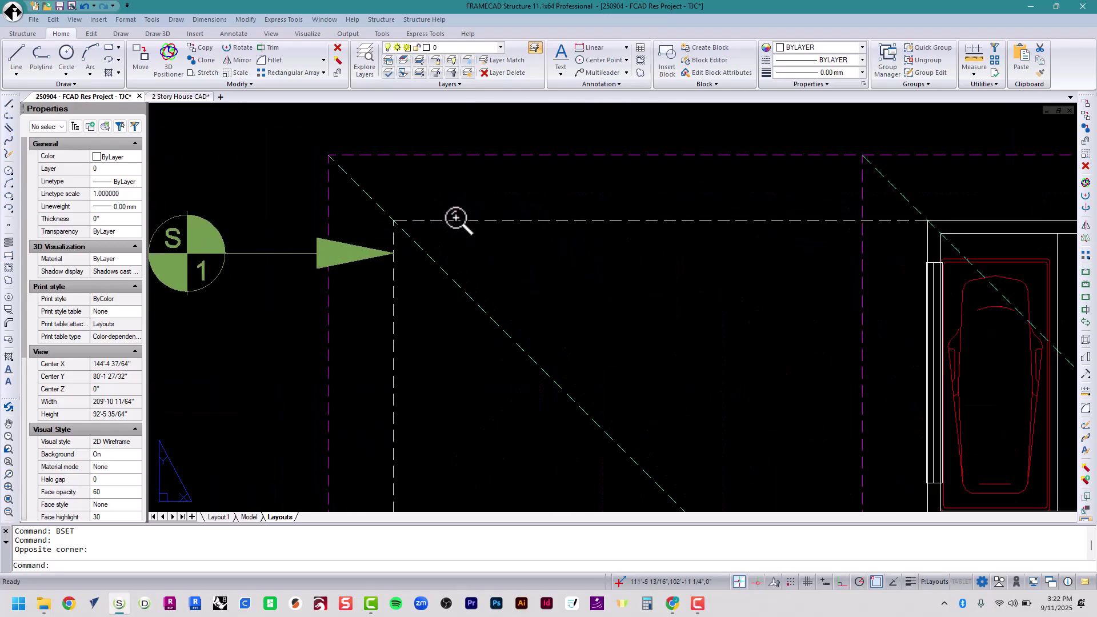
pyautogui.scroll(-2, 569, 222)
pyautogui.scroll(4, 507, 223)
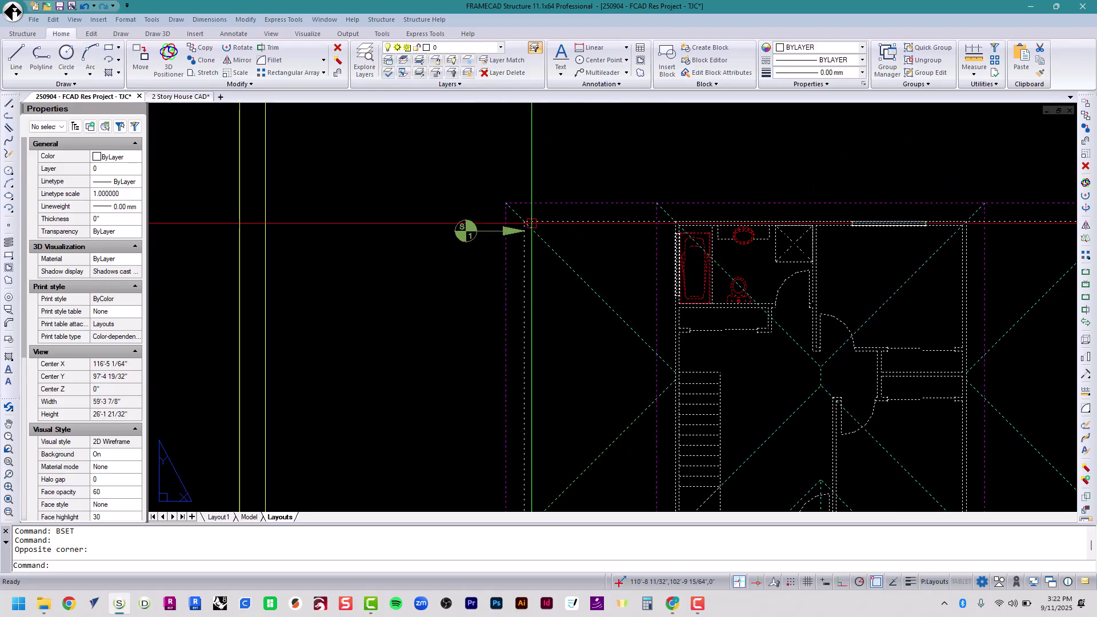
pyautogui.scroll(-6, 591, 225)
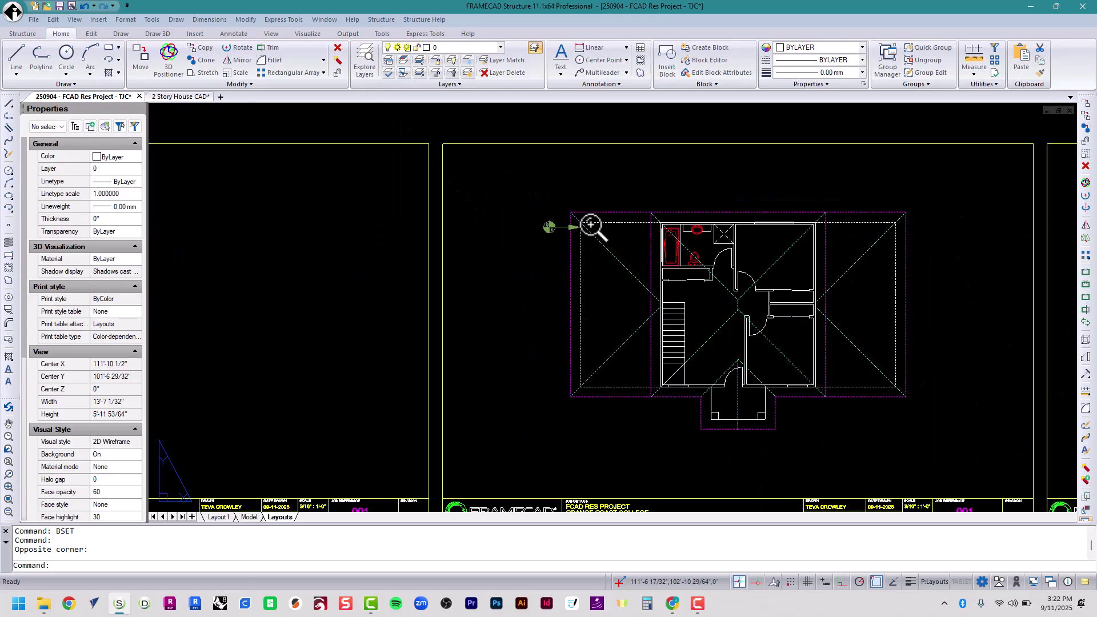
pyautogui.scroll(7, 429, 346)
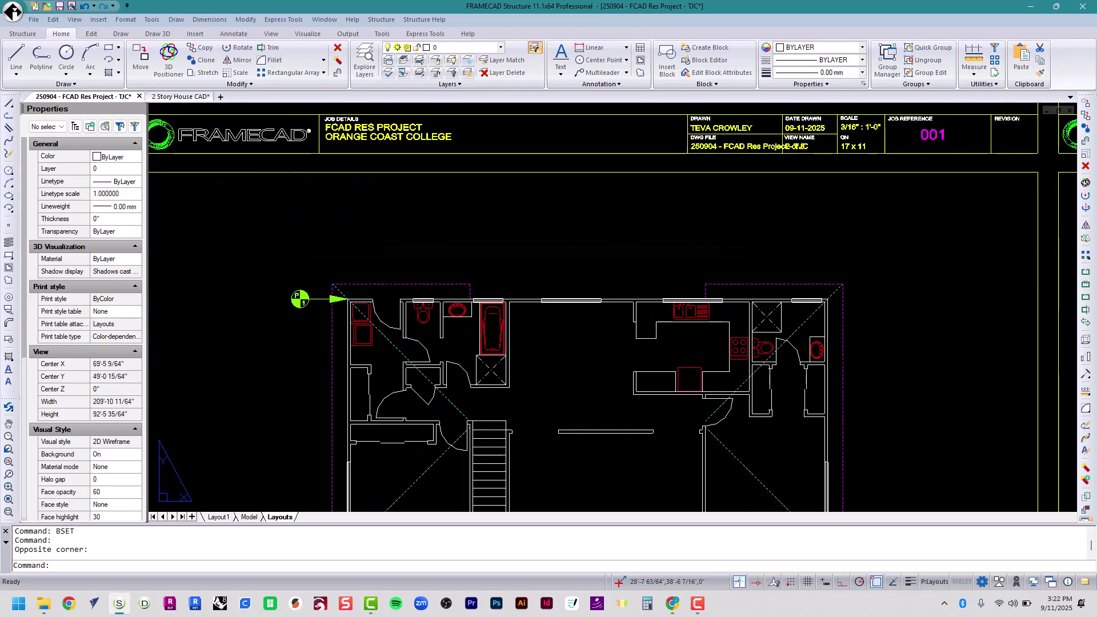
pyautogui.scroll(1, 327, 336)
pyautogui.scroll(-7, 328, 337)
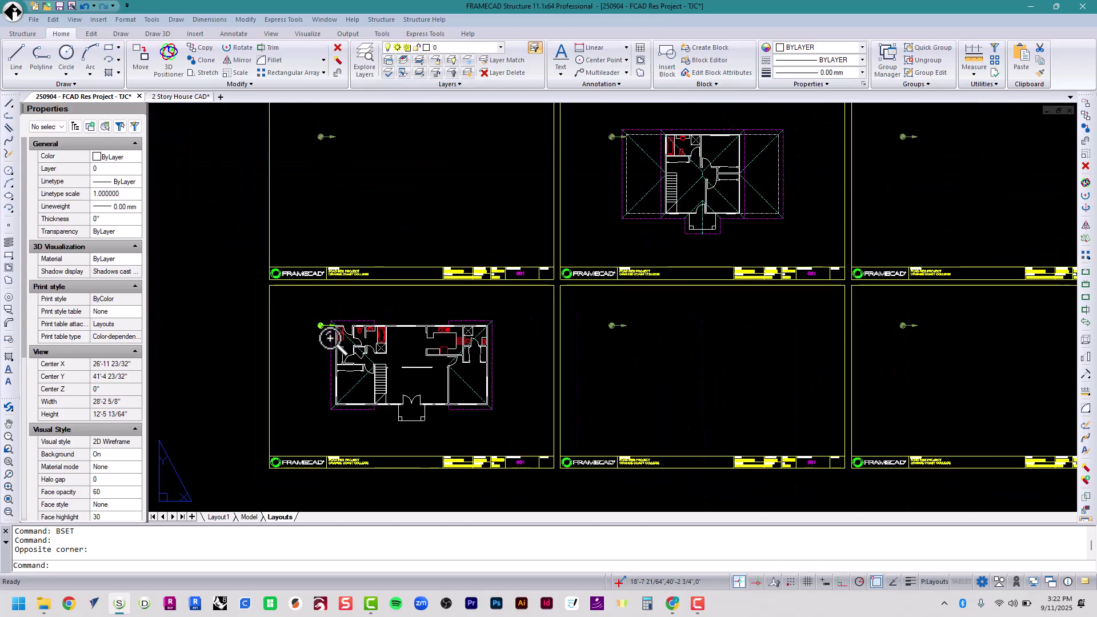
pyautogui.scroll(3, 690, 132)
pyautogui.scroll(-5, 663, 151)
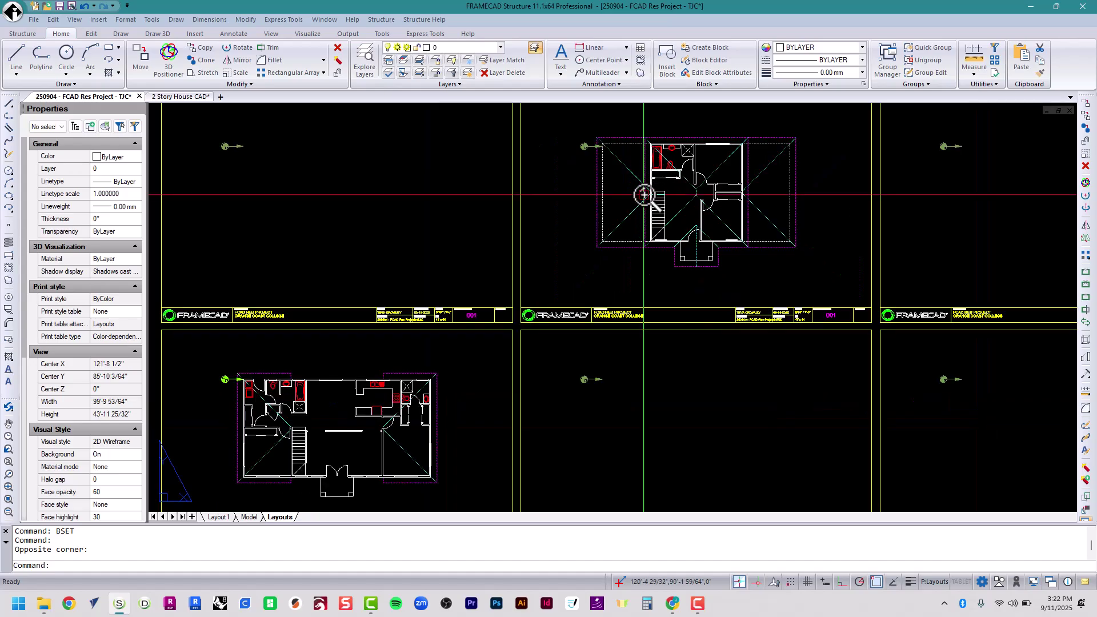
# - In view 4, move the upper floor plan so its dashed outline's upper-left corner sits on the secondary marker's arrow tip
pyautogui.write('4')
pyautogui.press('Return')
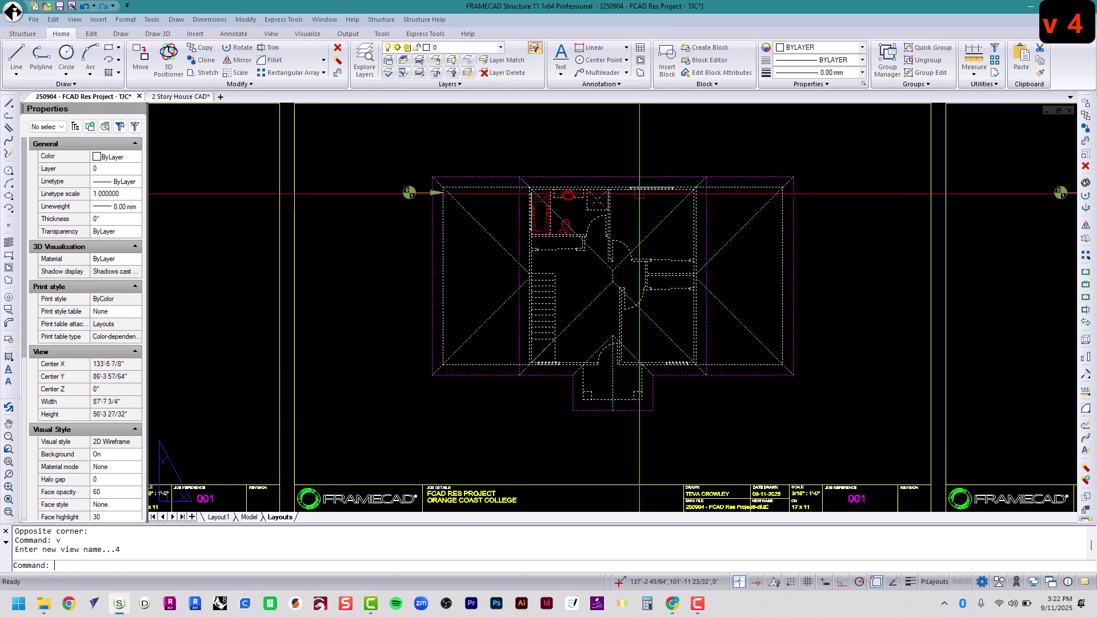
pyautogui.write('move')
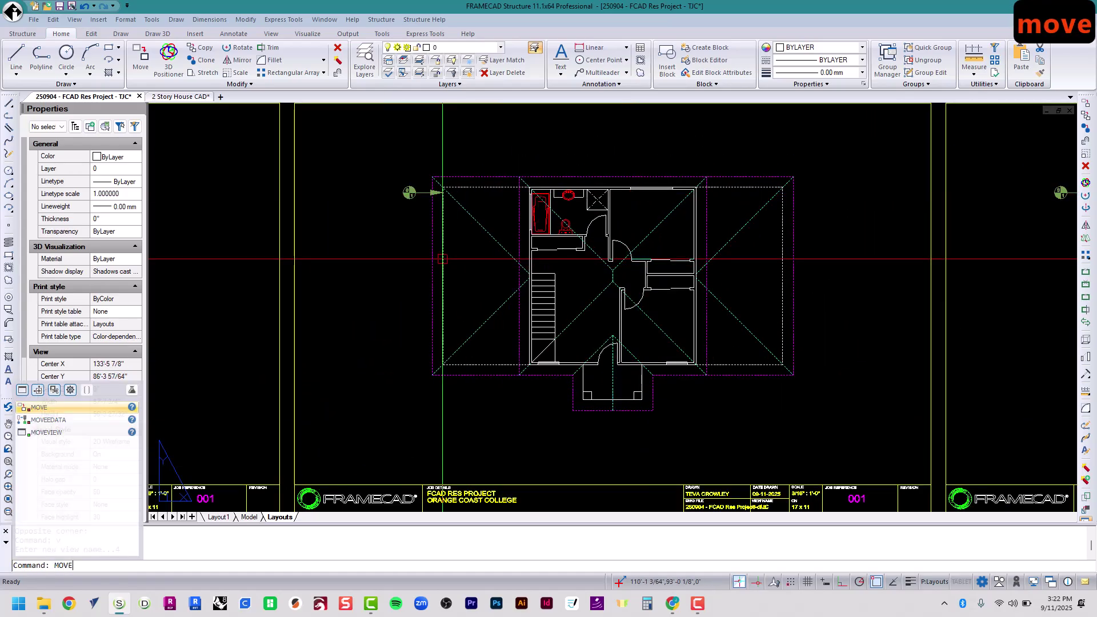
pyautogui.press('Return')
pyautogui.click(532, 274)
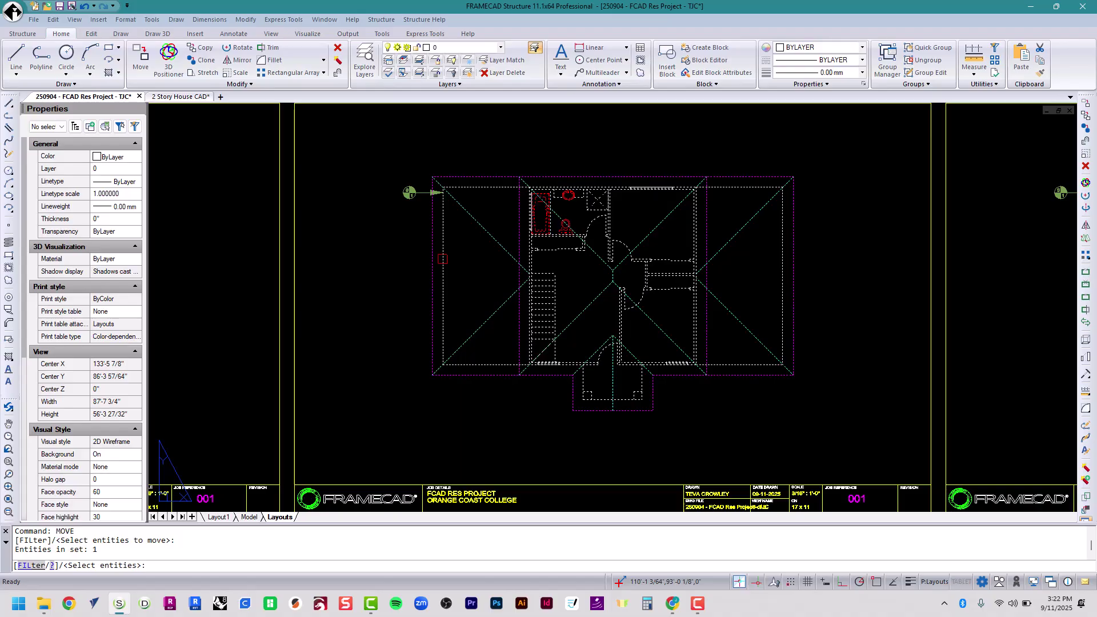
pyautogui.press('Return')
pyautogui.scroll(10, 416, 201)
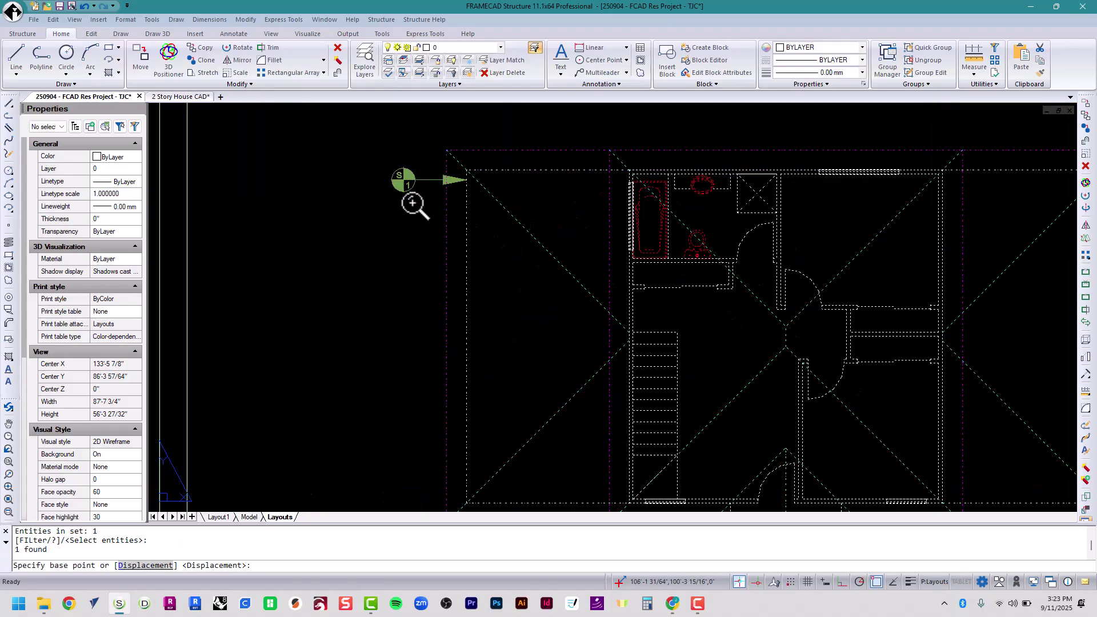
pyautogui.scroll(2, 503, 152)
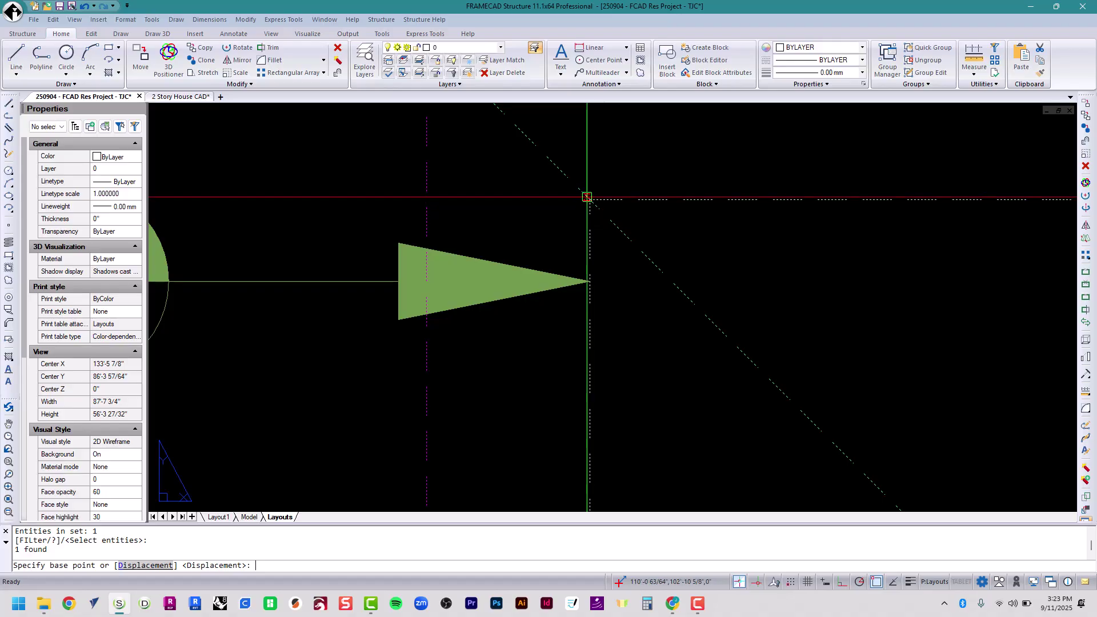
pyautogui.click(591, 199)
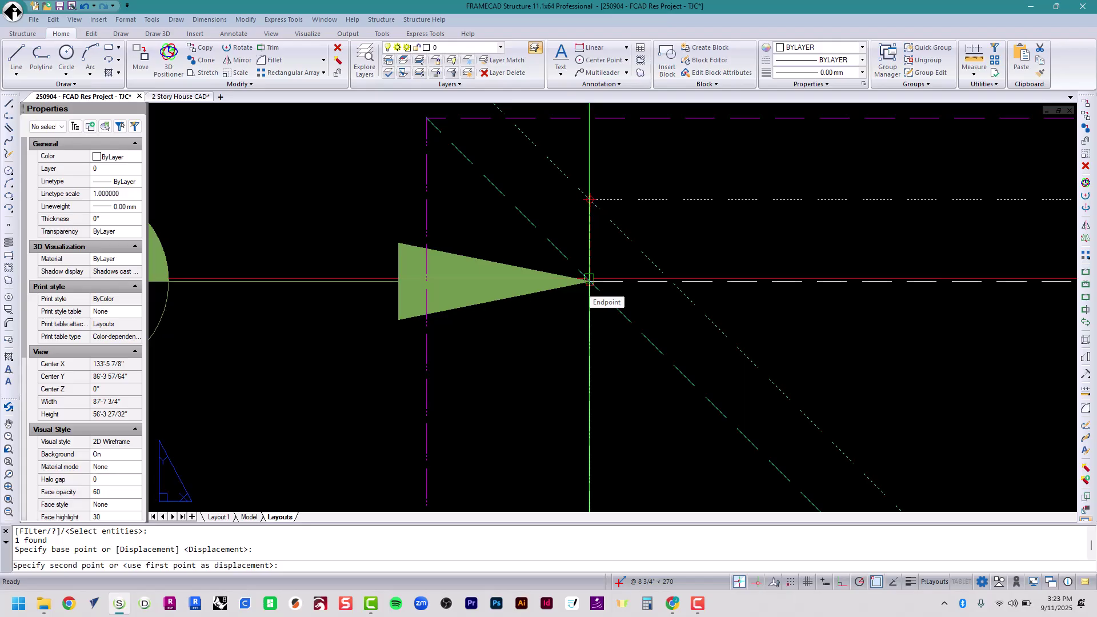
pyautogui.click(591, 281)
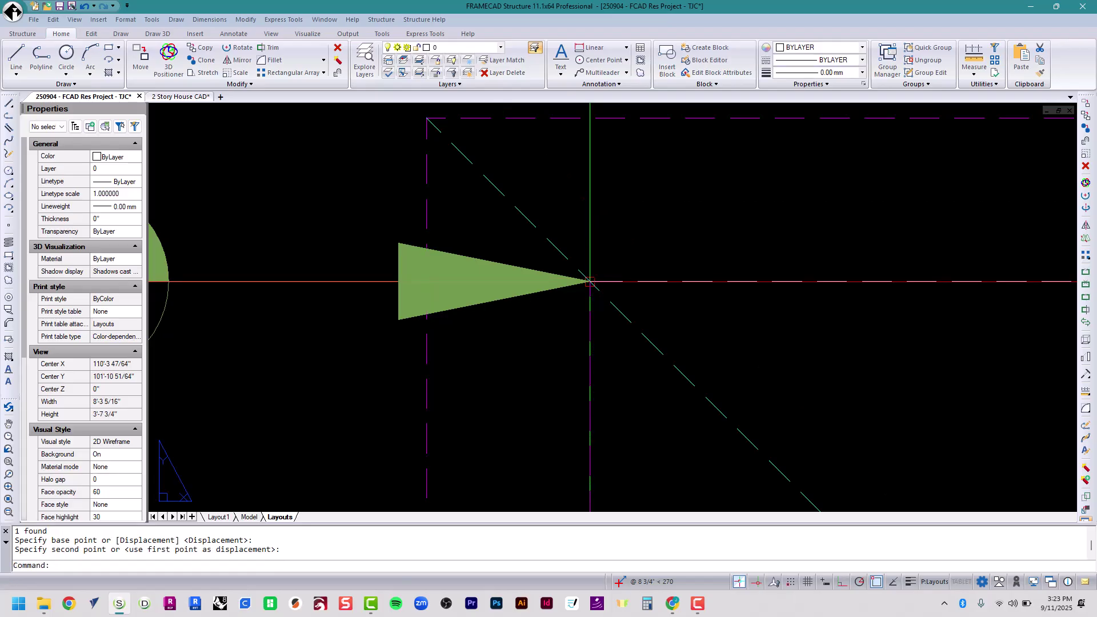
# - Check the moved upper floor plan against its marker and compare its placement with the lower floor plan's primary marker
pyautogui.scroll(-5, 589, 210)
pyautogui.scroll(-2, 581, 210)
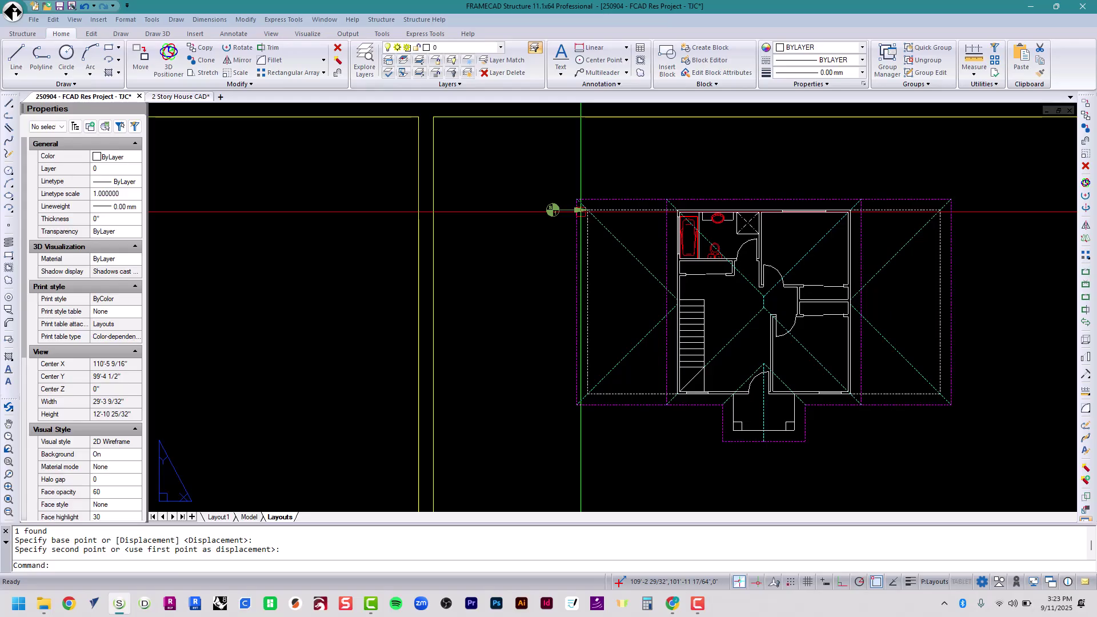
pyautogui.scroll(-5, 567, 220)
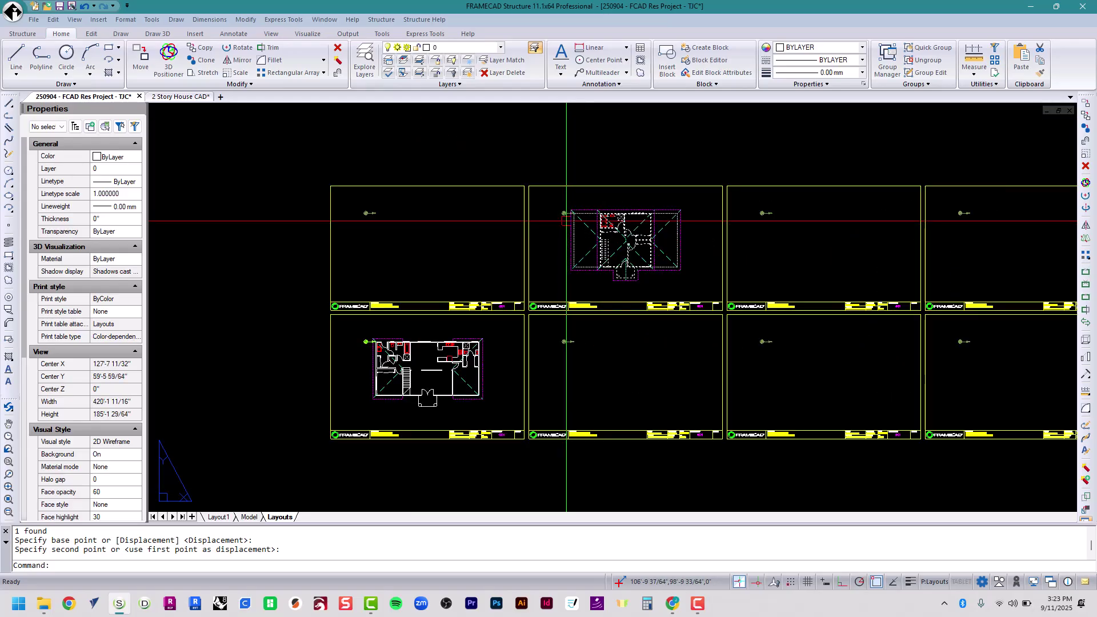
pyautogui.scroll(7, 391, 383)
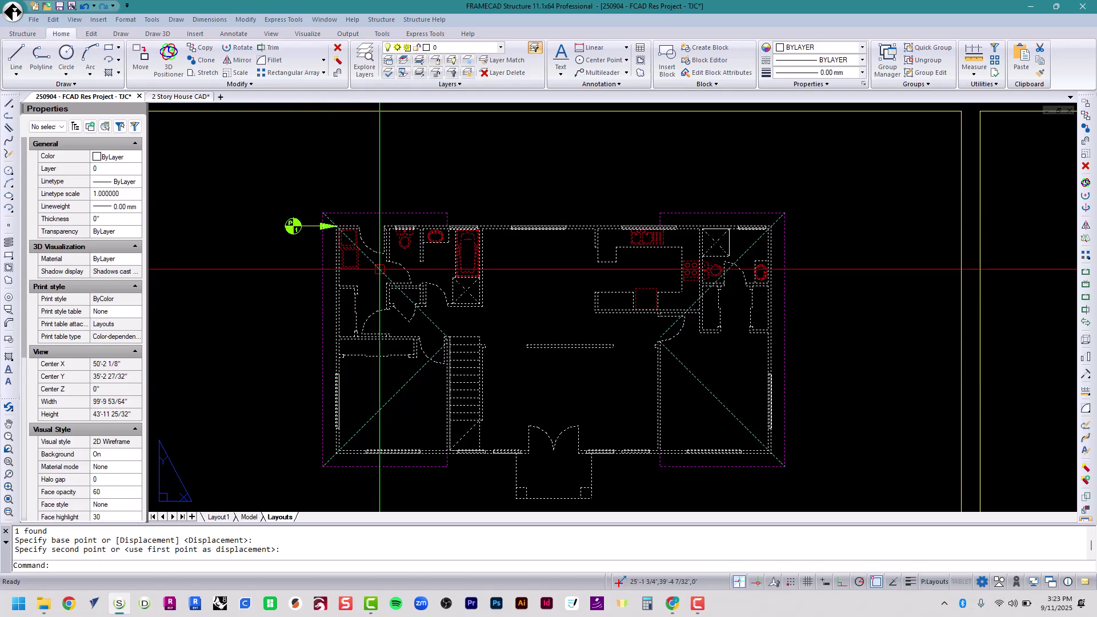
pyautogui.scroll(-4, 379, 268)
pyautogui.scroll(1, 326, 207)
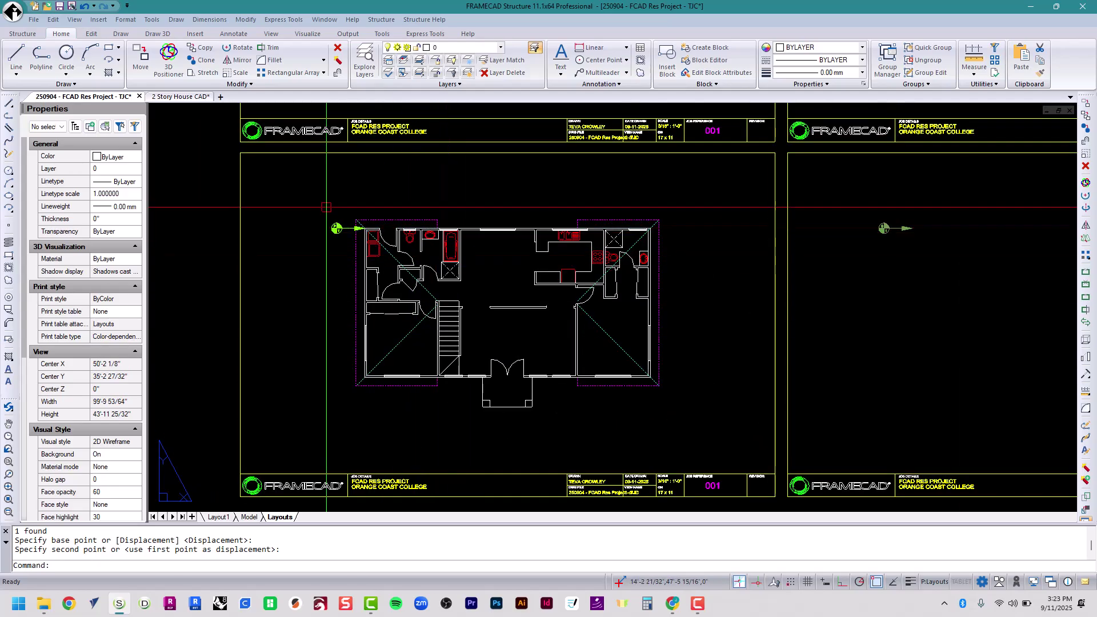
pyautogui.scroll(3, 326, 207)
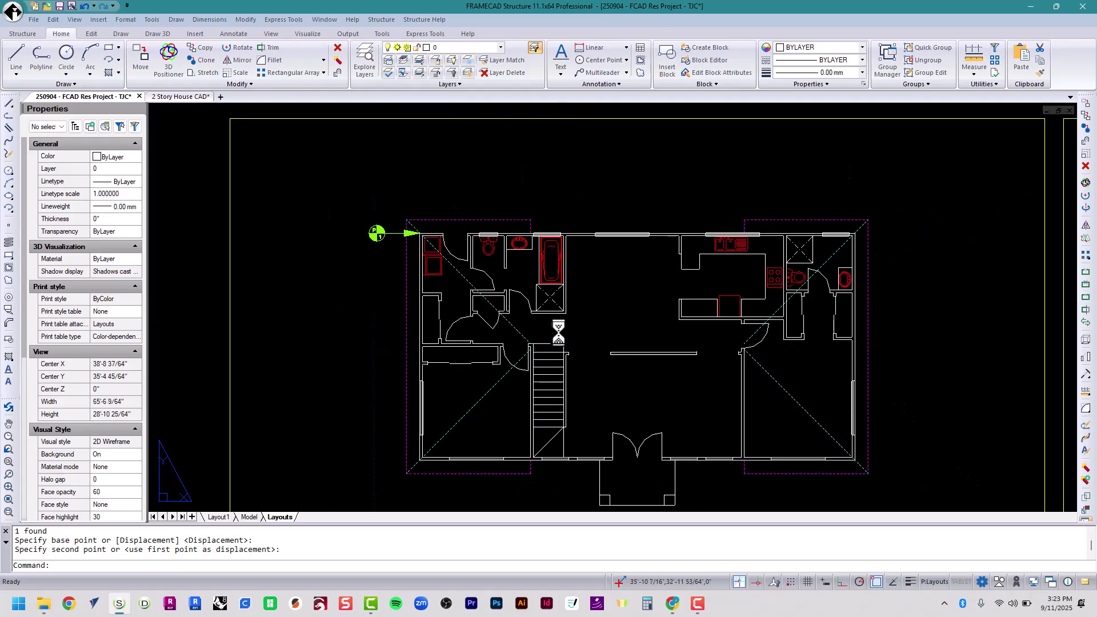
# - Compare the marker position on the empty sheet with the primary marker on the lower floor plan's sheet directly below it
pyautogui.moveTo(560, 335); pyautogui.dragTo(471, 284, button='middle')
pyautogui.scroll(-1, 471, 285)
pyautogui.moveTo(485, 240); pyautogui.dragTo(505, 507, button='middle')
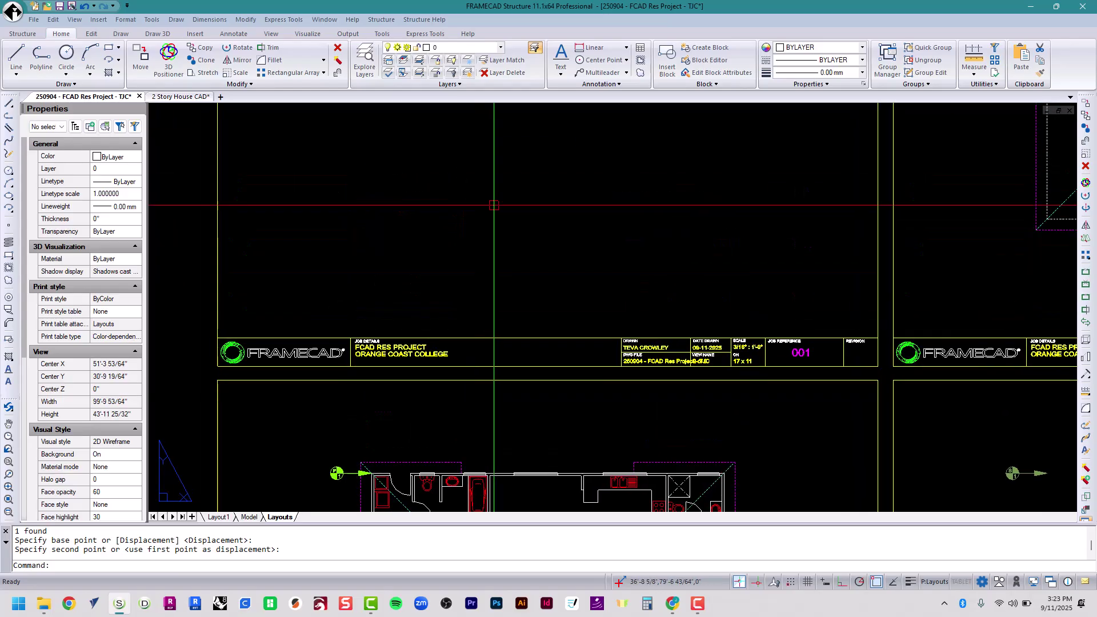
pyautogui.scroll(-1, 495, 205)
pyautogui.scroll(-1, 392, 245)
pyautogui.moveTo(395, 376); pyautogui.dragTo(395, 324, button='middle')
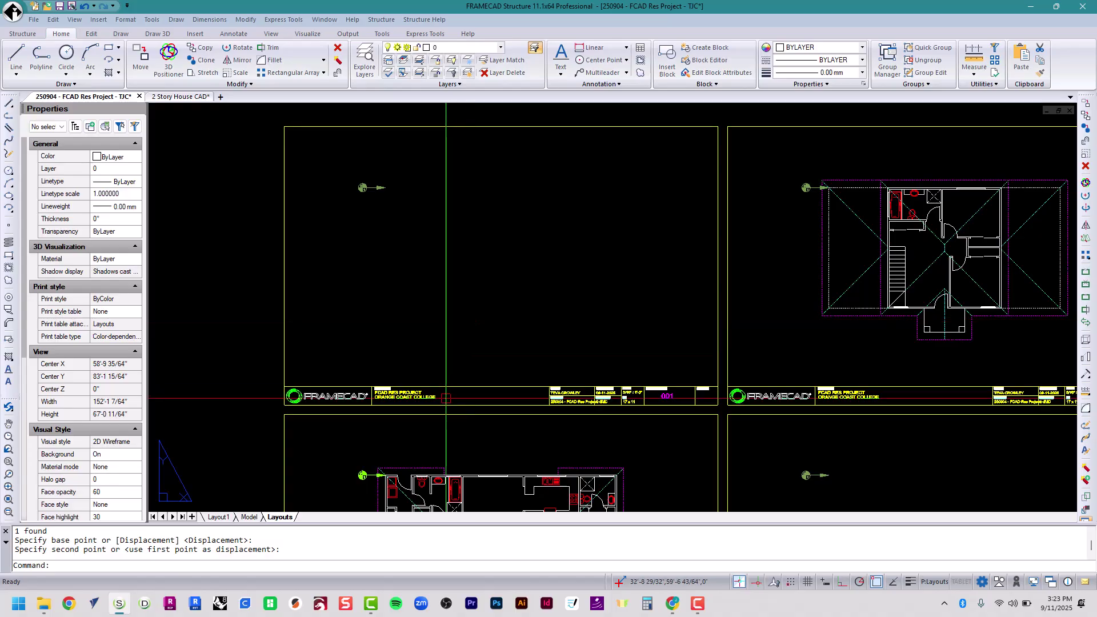
pyautogui.moveTo(446, 398); pyautogui.dragTo(469, 199, button='middle')
pyautogui.scroll(3, 421, 306)
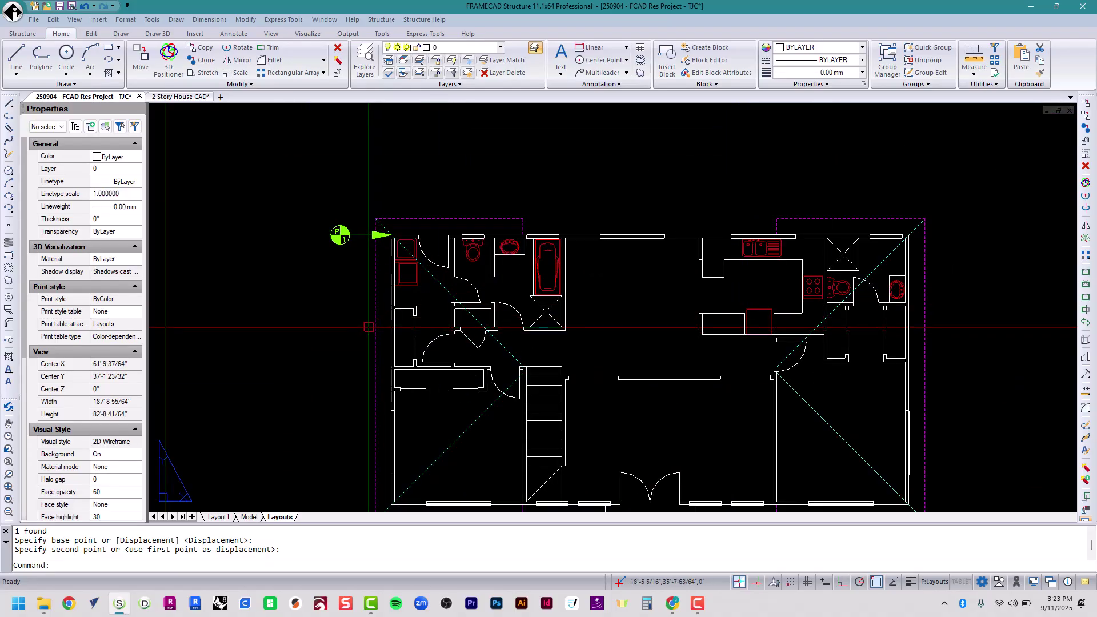
pyautogui.scroll(-2, 841, 322)
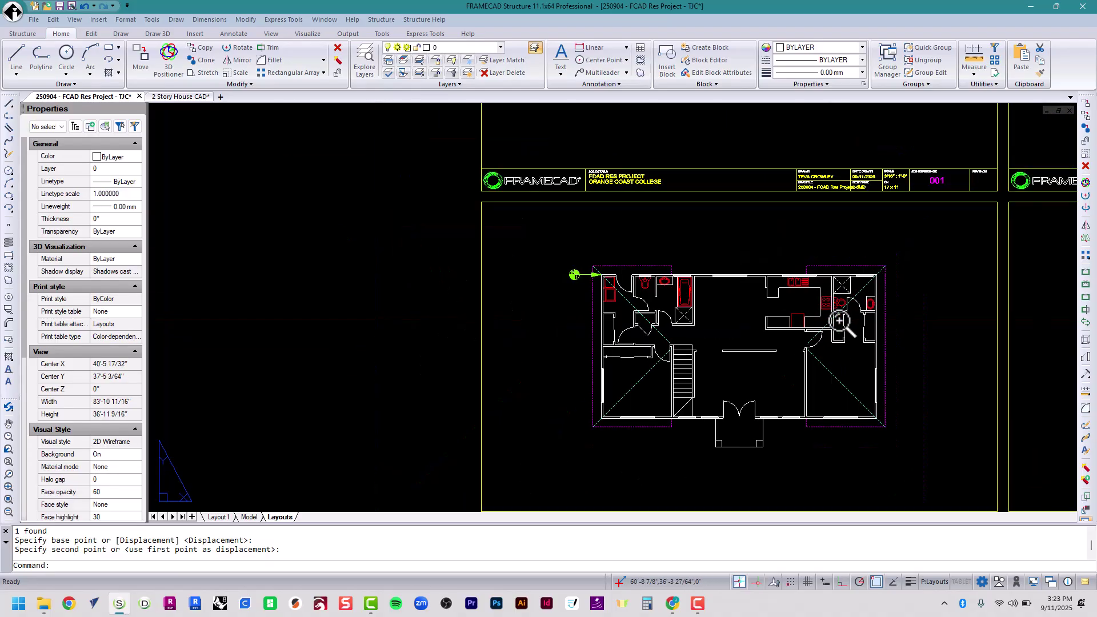
pyautogui.moveTo(783, 166); pyautogui.dragTo(697, 314, button='middle')
pyautogui.moveTo(613, 189); pyautogui.dragTo(535, 209, button='middle')
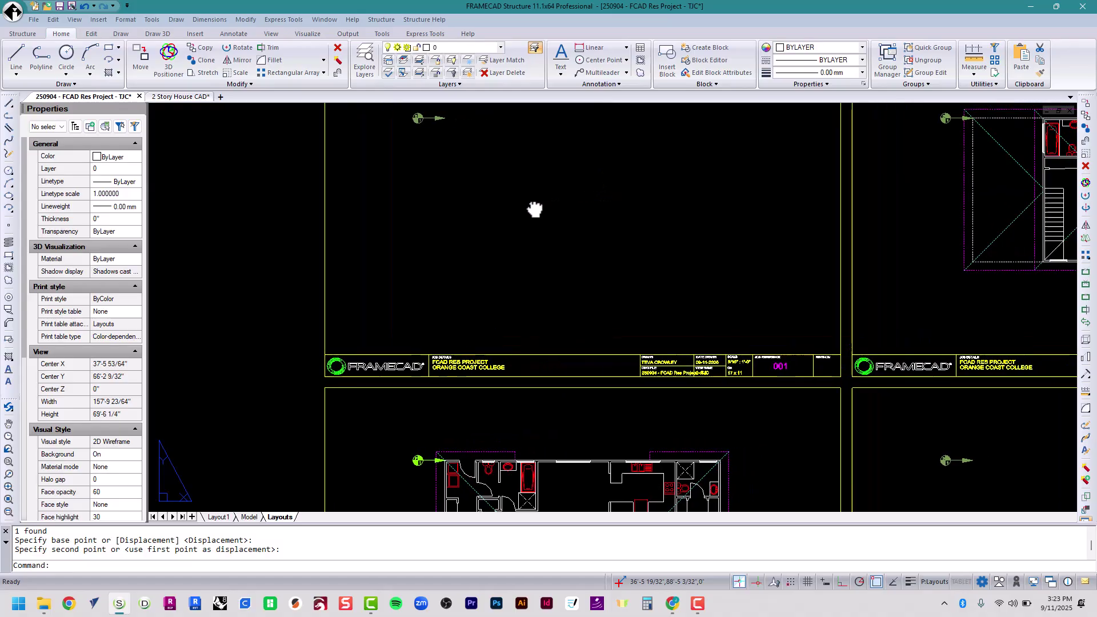
pyautogui.scroll(-2, 425, 142)
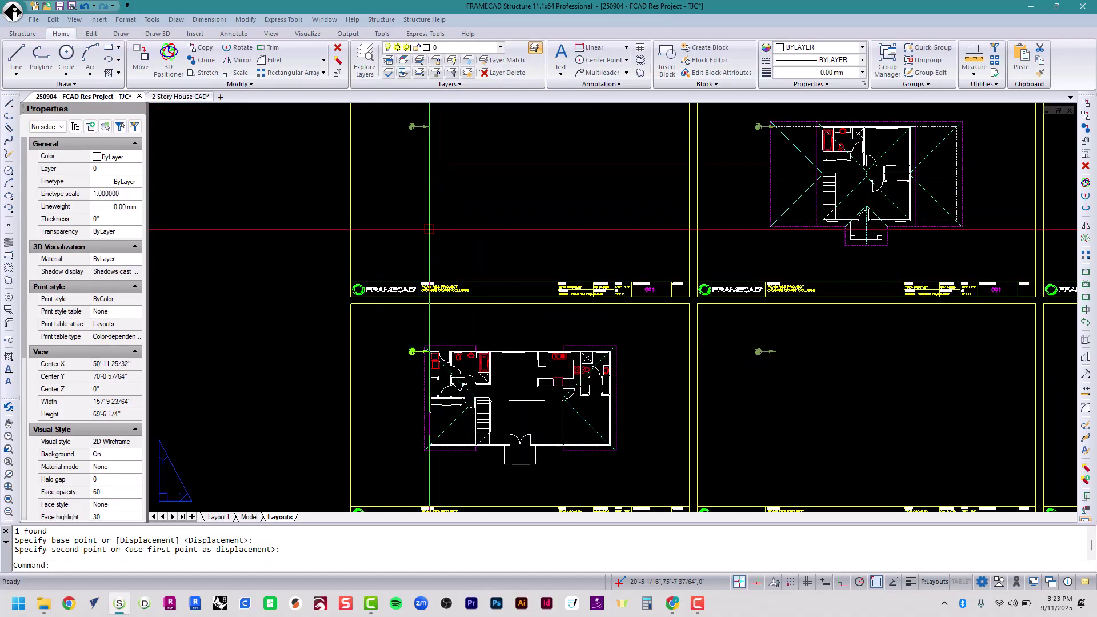
# - Inspect the empty sheet above the lower floor plan, outlining the free area beside its secondary marker with temporary selection windows
pyautogui.scroll(3, 426, 360)
pyautogui.moveTo(440, 289); pyautogui.dragTo(447, 440, button='middle')
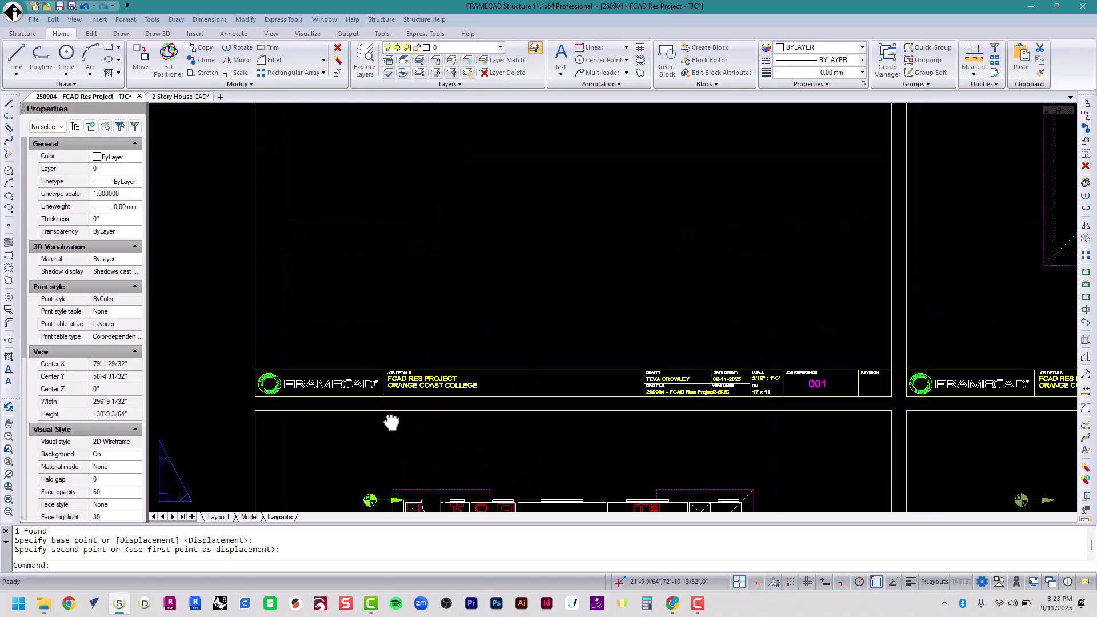
pyautogui.moveTo(400, 240); pyautogui.dragTo(333, 382, button='middle')
pyautogui.click(382, 213)
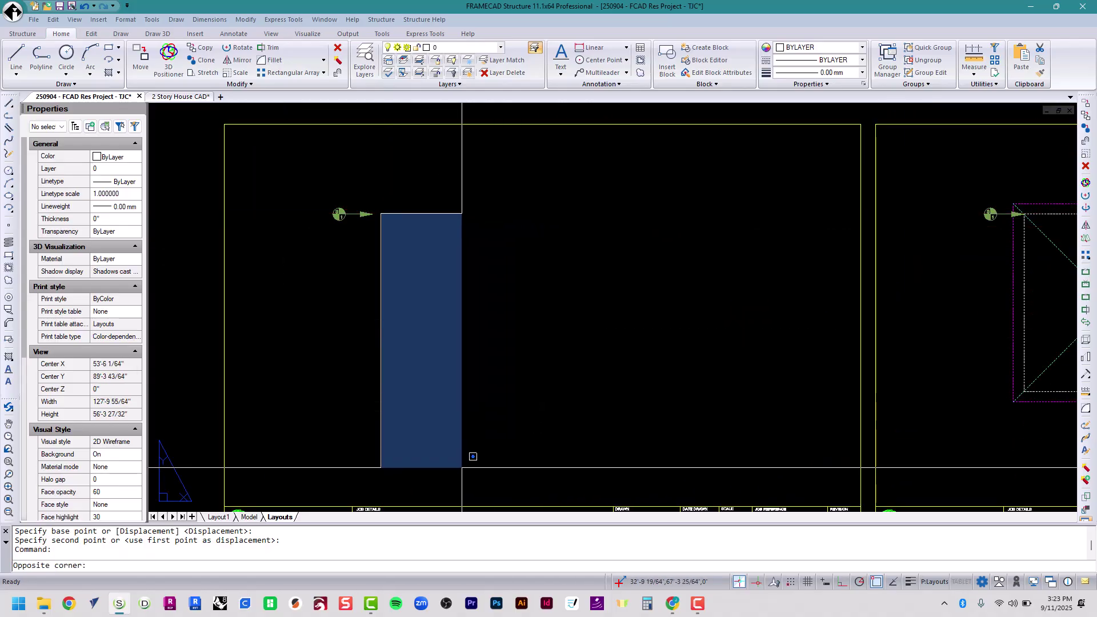
pyautogui.click(467, 464)
pyautogui.click(720, 458)
pyautogui.click(829, 211)
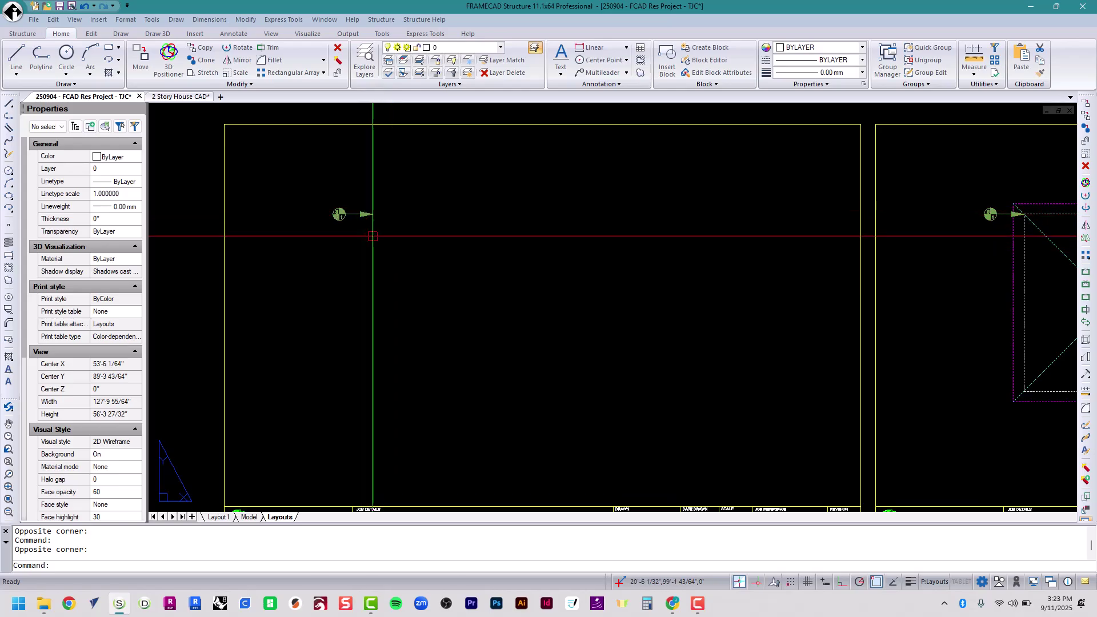
# - Examine how the primary marker's arrow tip meets the upper-left exterior wall corner of the lower floor plan and compare the surrounding sheets
pyautogui.scroll(-1, 393, 331)
pyautogui.moveTo(420, 354); pyautogui.dragTo(477, 140, button='middle')
pyautogui.scroll(-1, 448, 377)
pyautogui.moveTo(446, 351); pyautogui.dragTo(449, 302, button='middle')
pyautogui.scroll(3, 451, 305)
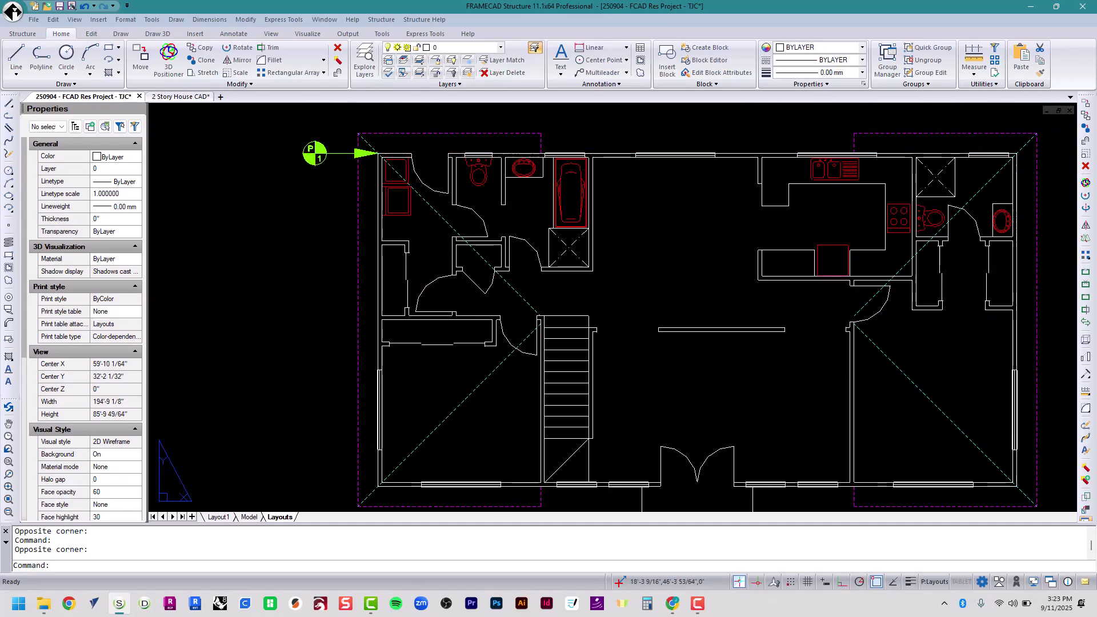
pyautogui.scroll(2, 350, 121)
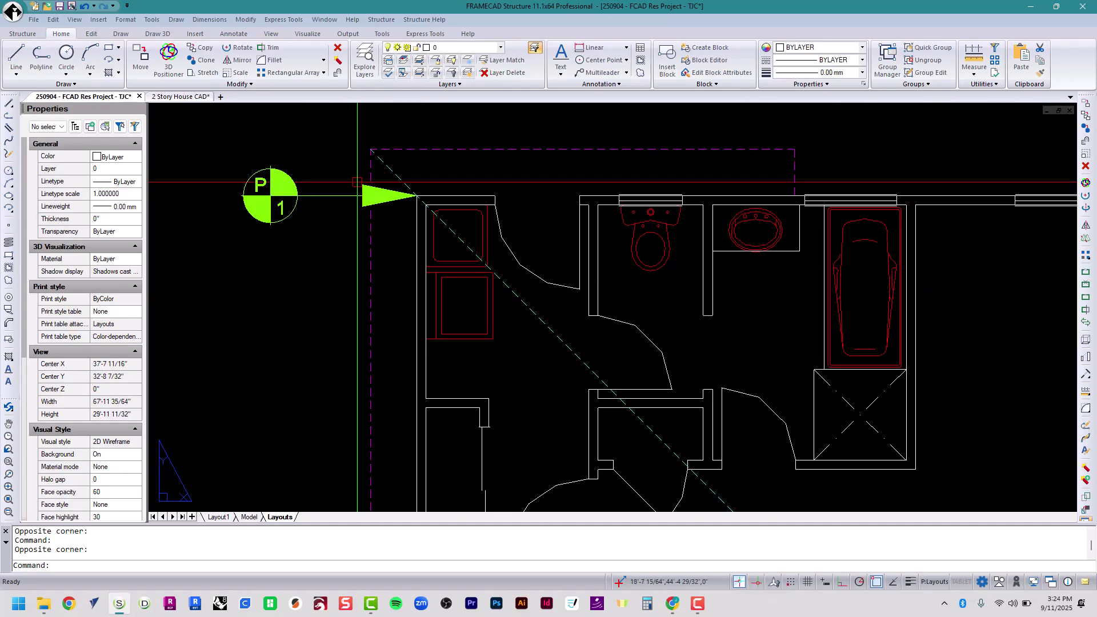
pyautogui.scroll(-1, 355, 181)
pyautogui.scroll(3, 360, 179)
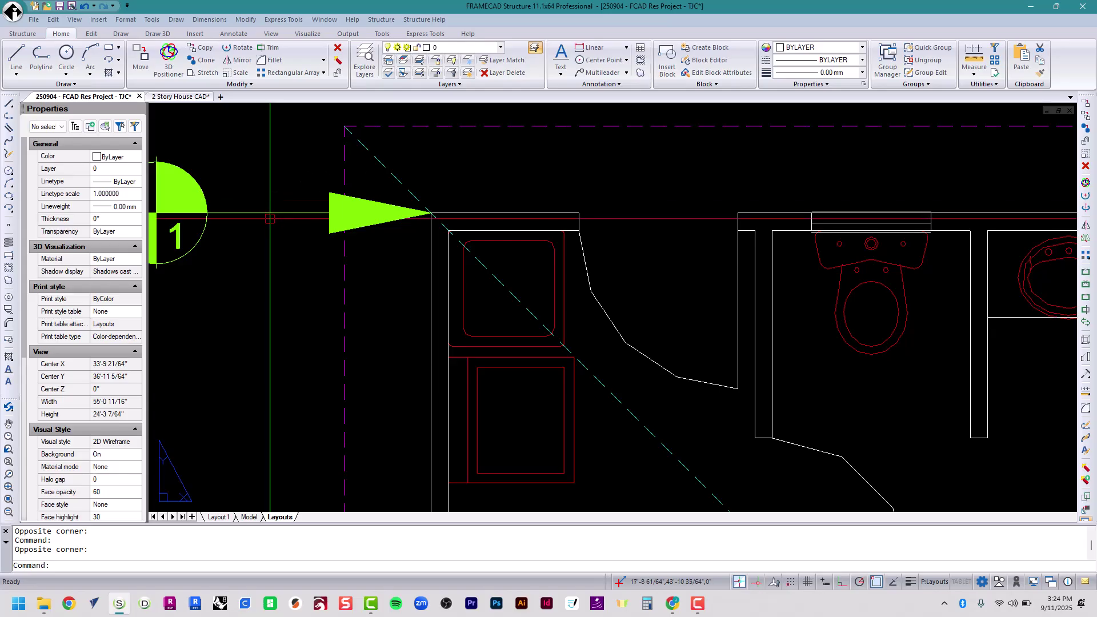
pyautogui.scroll(-6, 450, 230)
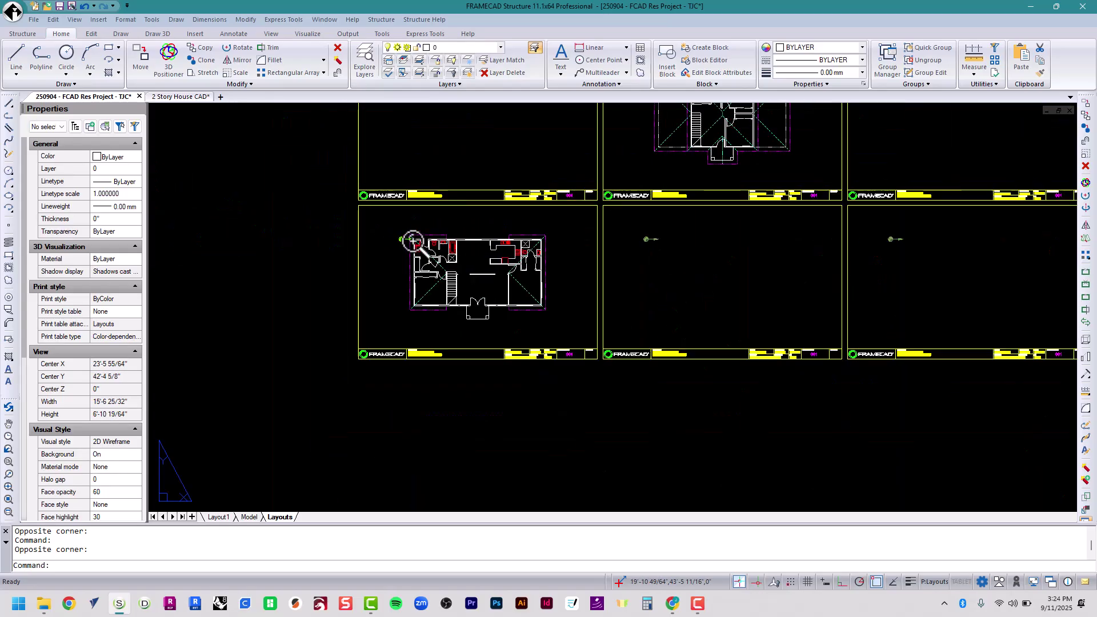
pyautogui.moveTo(432, 174); pyautogui.dragTo(381, 252, button='middle')
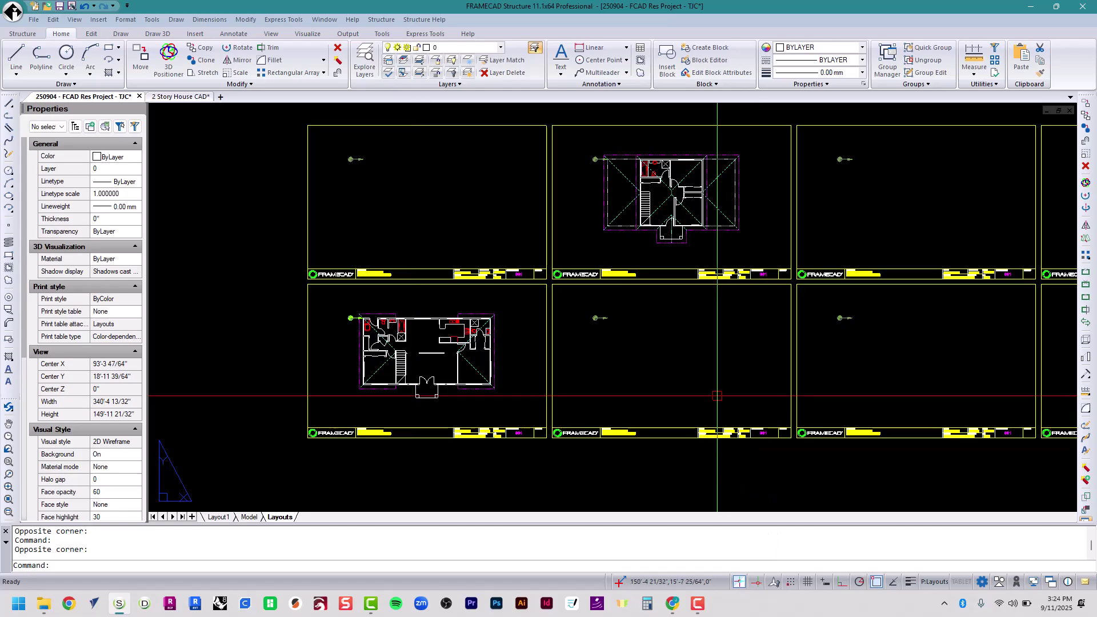
# - In view 1, start a polyline at the lower floor plan's upper-left exterior wall corner, on the primary marker's arrow tip
pyautogui.press('Return')
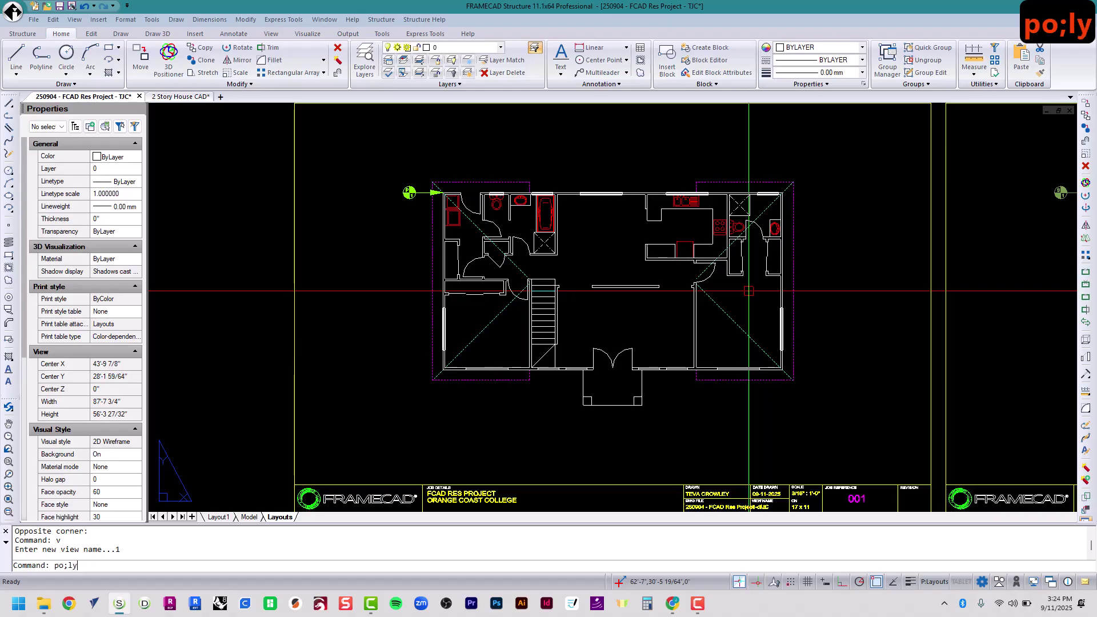
pyautogui.press('BackSpace')
pyautogui.press('BackSpace')
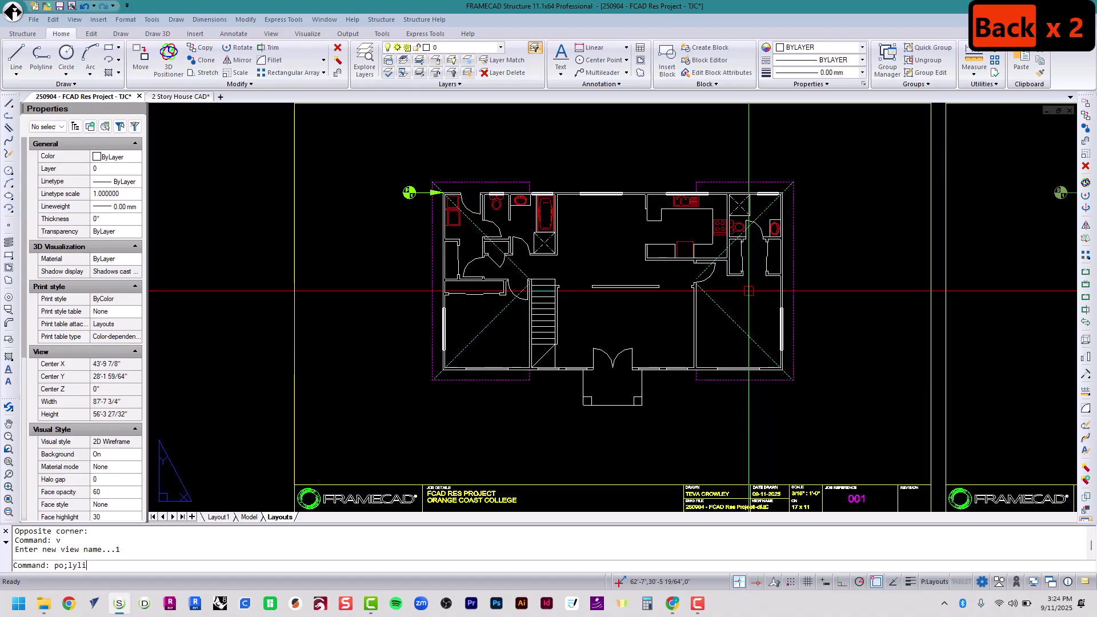
pyautogui.press('BackSpace')
pyautogui.write('lyline')
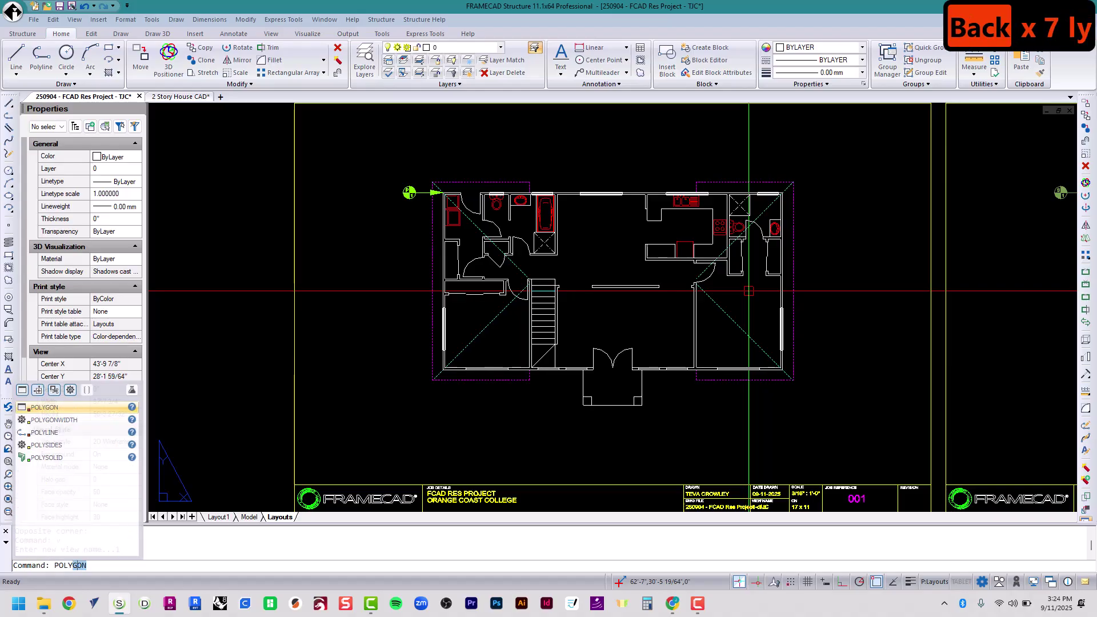
pyautogui.press('Return')
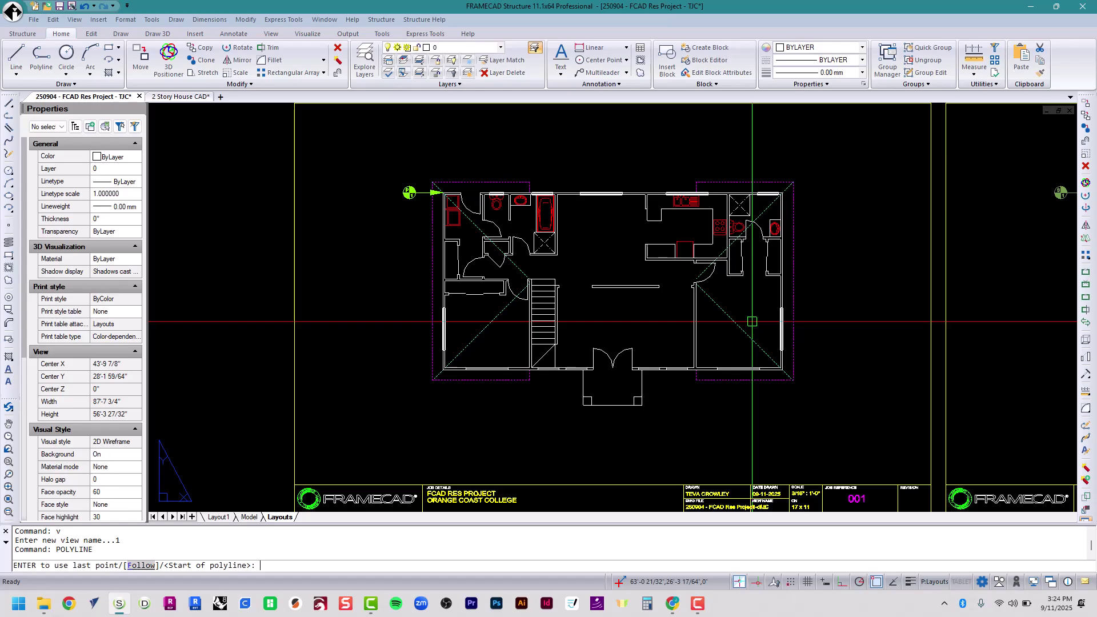
pyautogui.scroll(10, 443, 195)
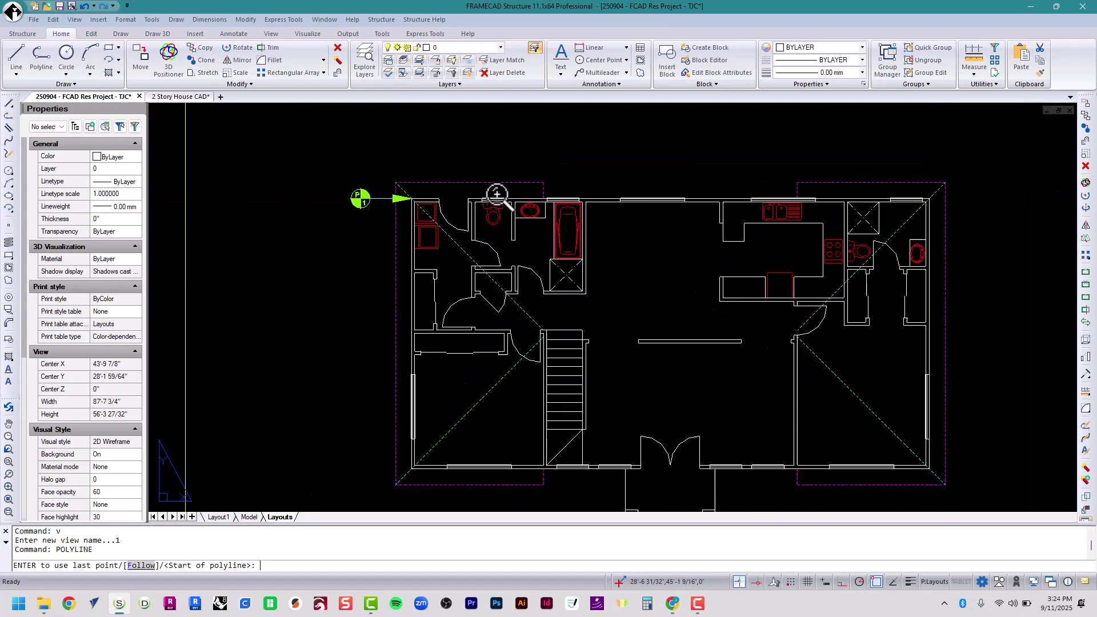
pyautogui.scroll(2, 340, 194)
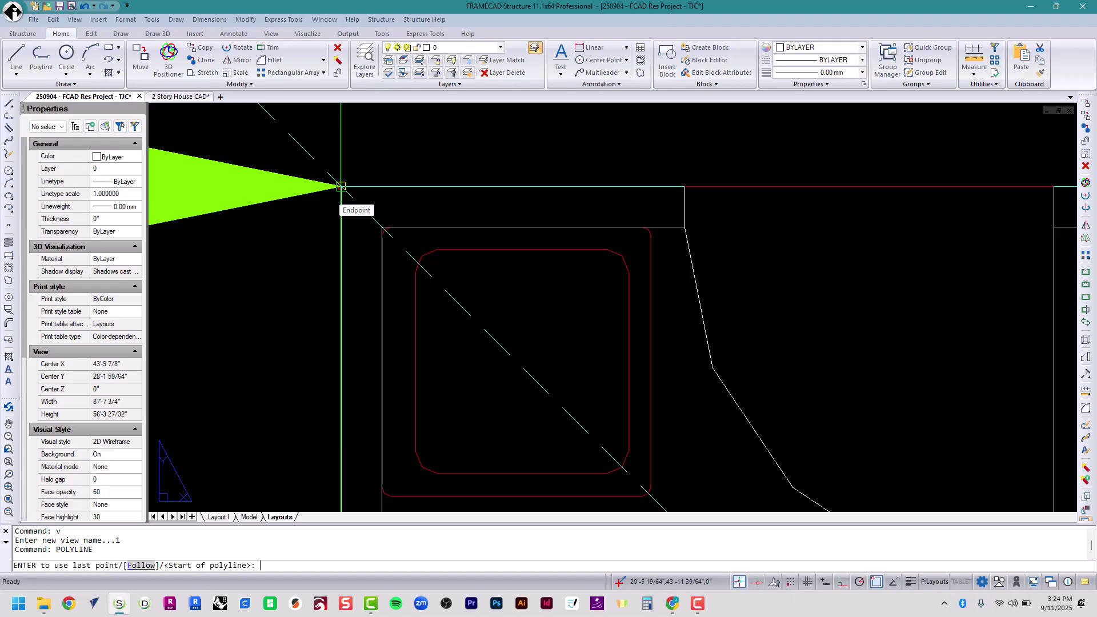
pyautogui.click(341, 187)
# - Extend the polyline along the lower floor plan's exterior walls through the upper-right corner to the lower-right corner
pyautogui.scroll(-8, 337, 201)
pyautogui.scroll(6, 635, 198)
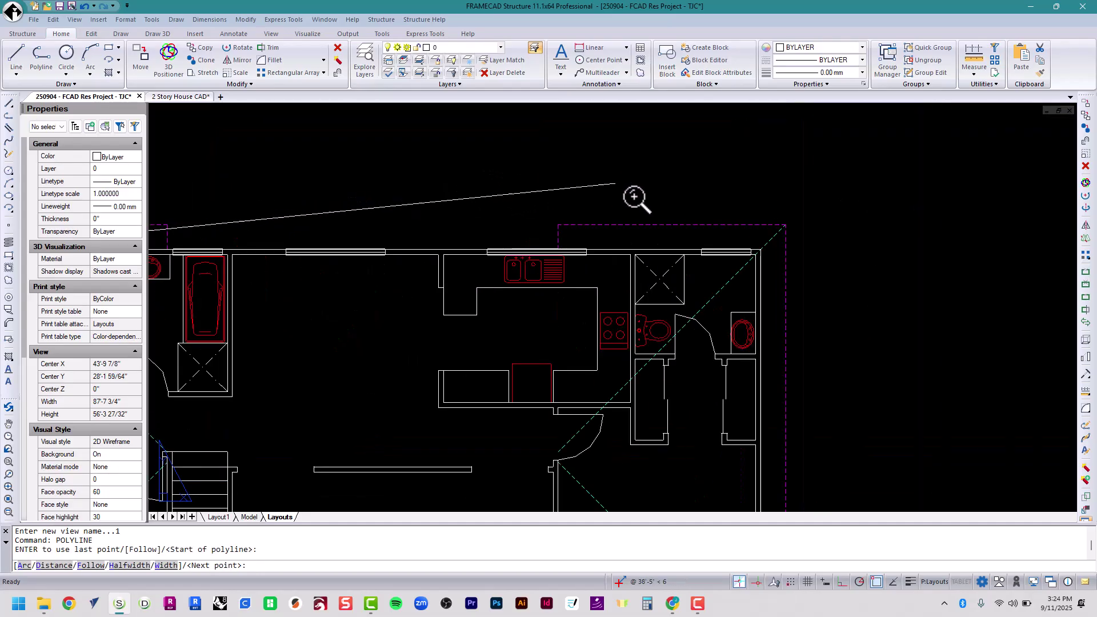
pyautogui.scroll(6, 764, 235)
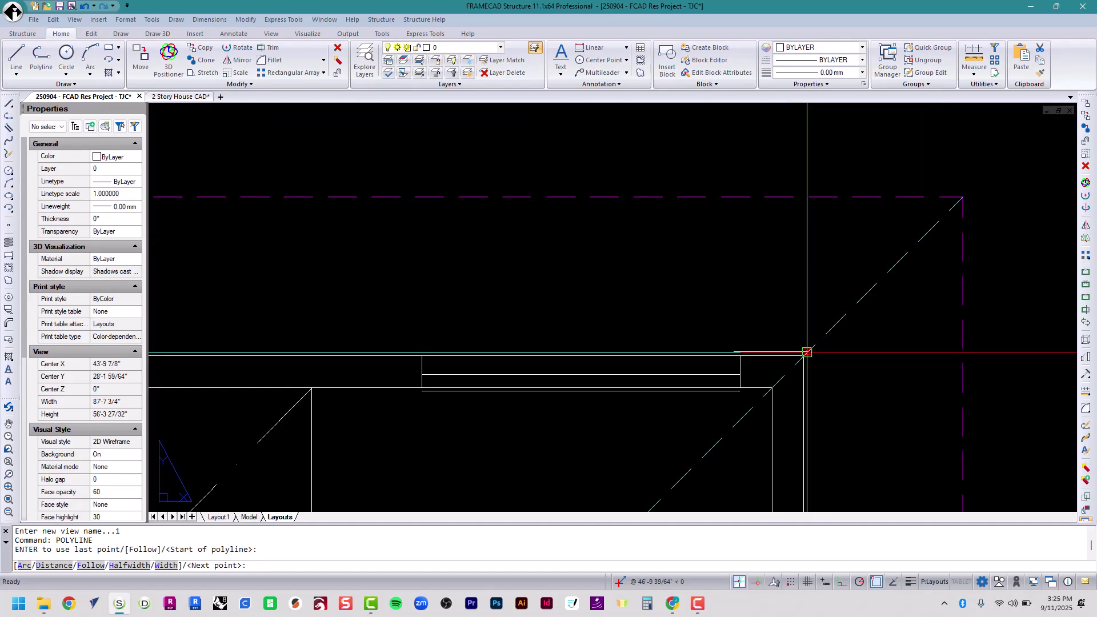
pyautogui.click(804, 356)
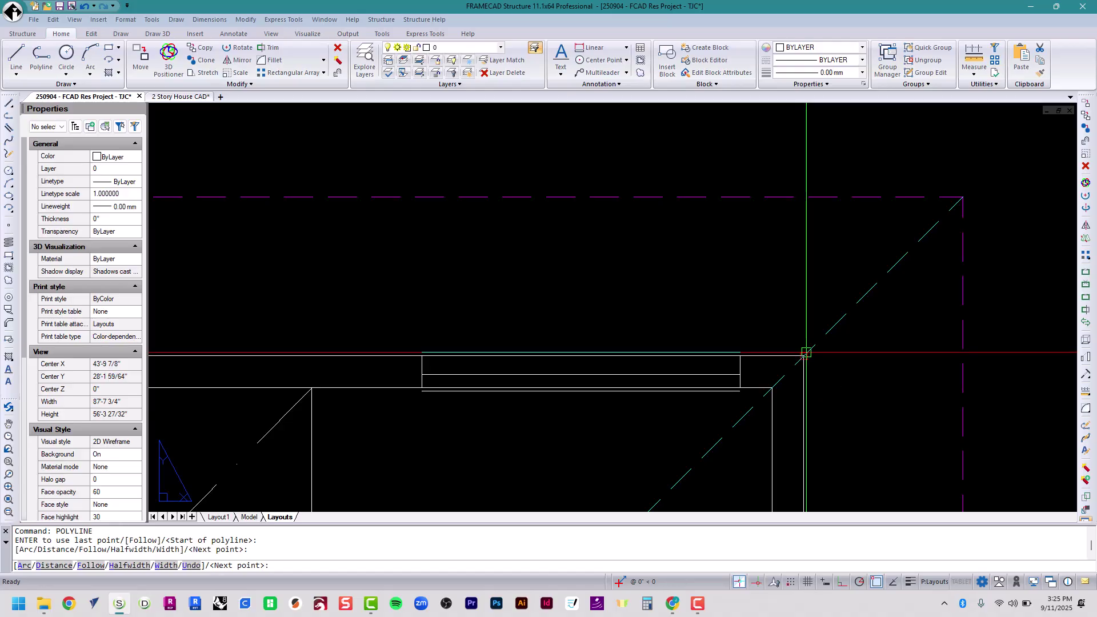
pyautogui.scroll(-5, 807, 351)
pyautogui.moveTo(807, 352); pyautogui.dragTo(806, 269, button='middle')
pyautogui.scroll(8, 812, 377)
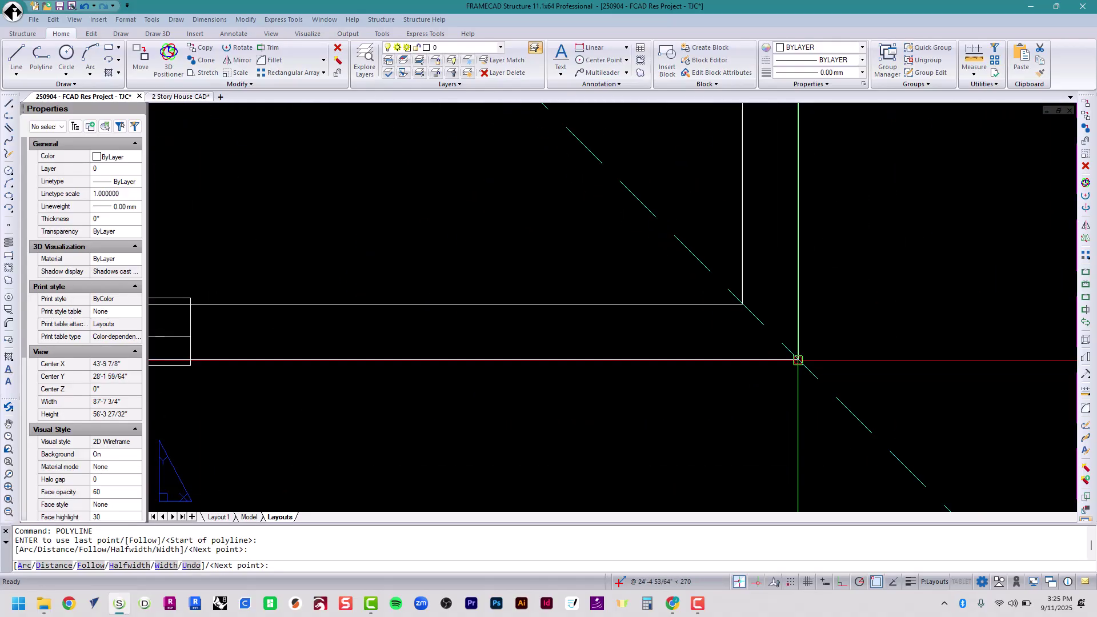
pyautogui.click(799, 360)
# - Continue the polyline to the lower floor plan's lower-left exterior corner and close the outline
pyautogui.scroll(-6, 802, 358)
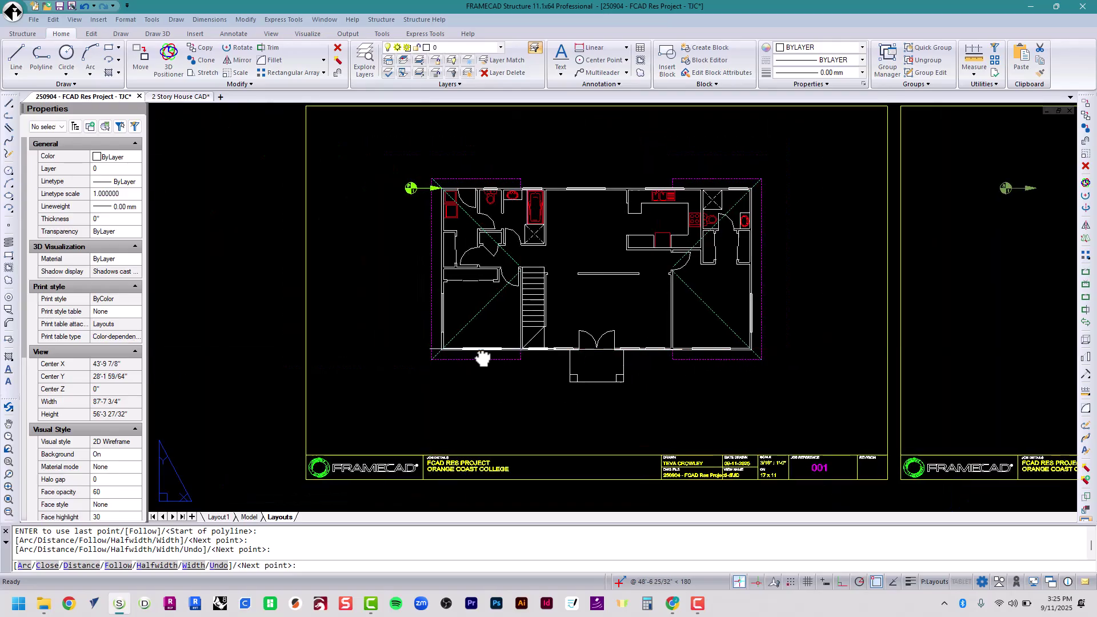
pyautogui.scroll(6, 499, 354)
pyautogui.scroll(4, 499, 354)
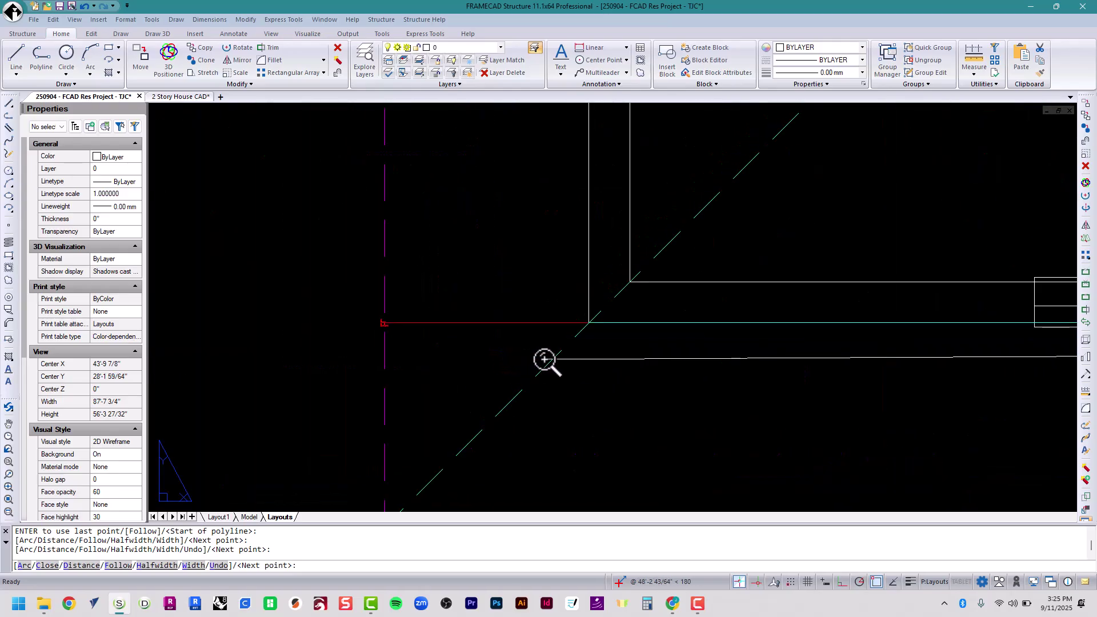
pyautogui.click(589, 323)
pyautogui.scroll(-4, 589, 323)
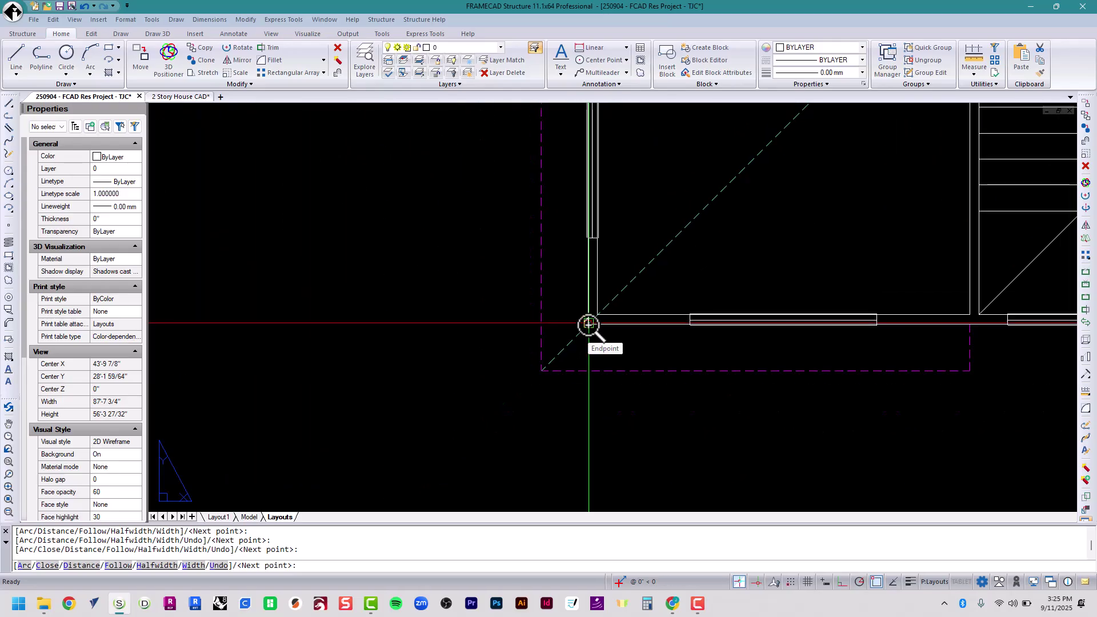
pyautogui.scroll(-5, 513, 294)
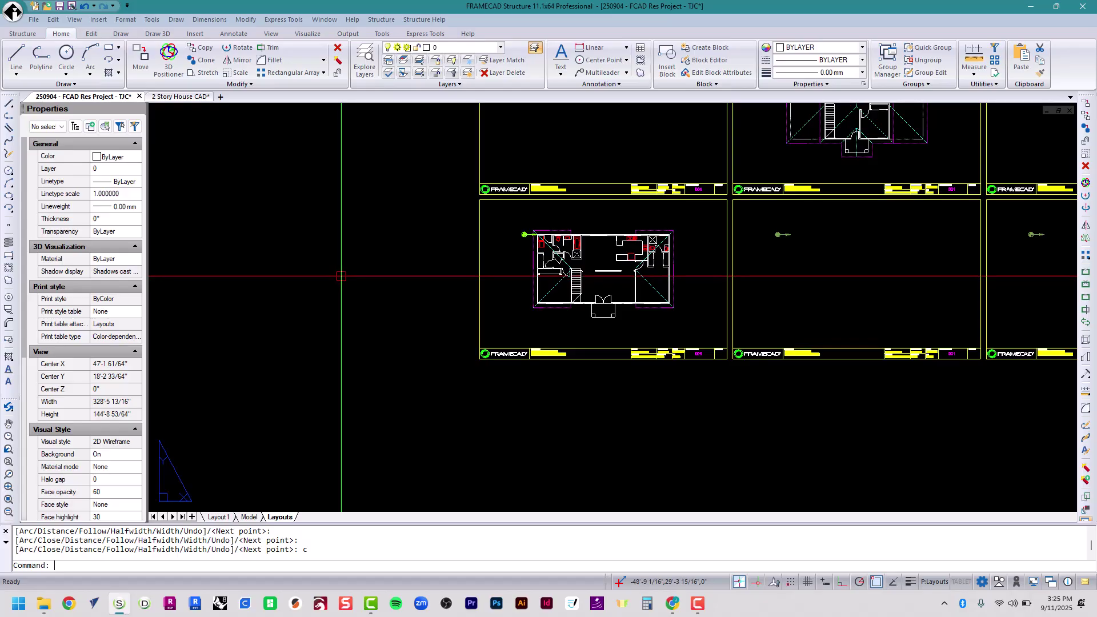
# - Switch to view 4, the sheet with the upper floor plan
pyautogui.moveTo(382, 188); pyautogui.dragTo(313, 212, button='middle')
pyautogui.middleClick(314, 211)
pyautogui.middleClick(313, 211)
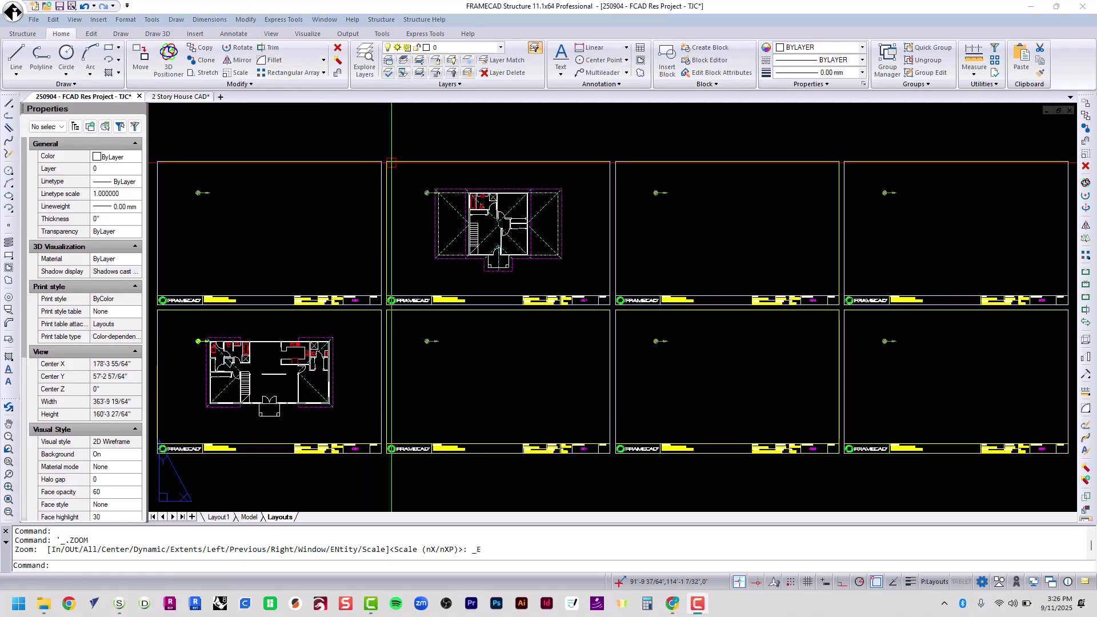
pyautogui.scroll(1, 430, 197)
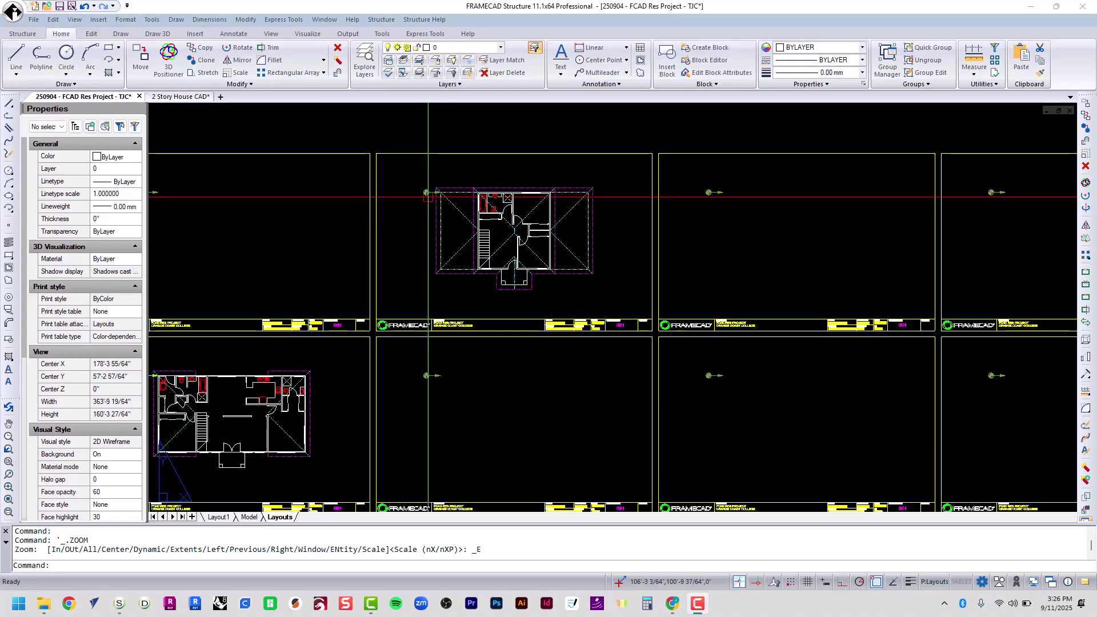
pyautogui.scroll(1, 415, 196)
pyautogui.press('Return')
pyautogui.press('v')
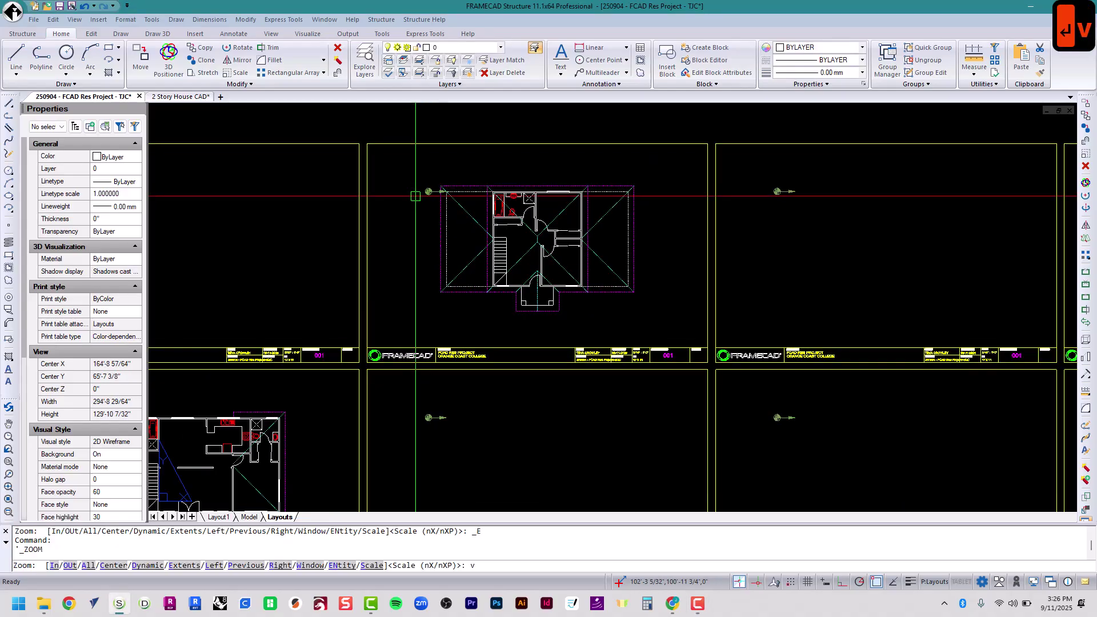
pyautogui.press('Escape')
pyautogui.write('v')
pyautogui.press('Return')
pyautogui.write('4')
pyautogui.press('Return')
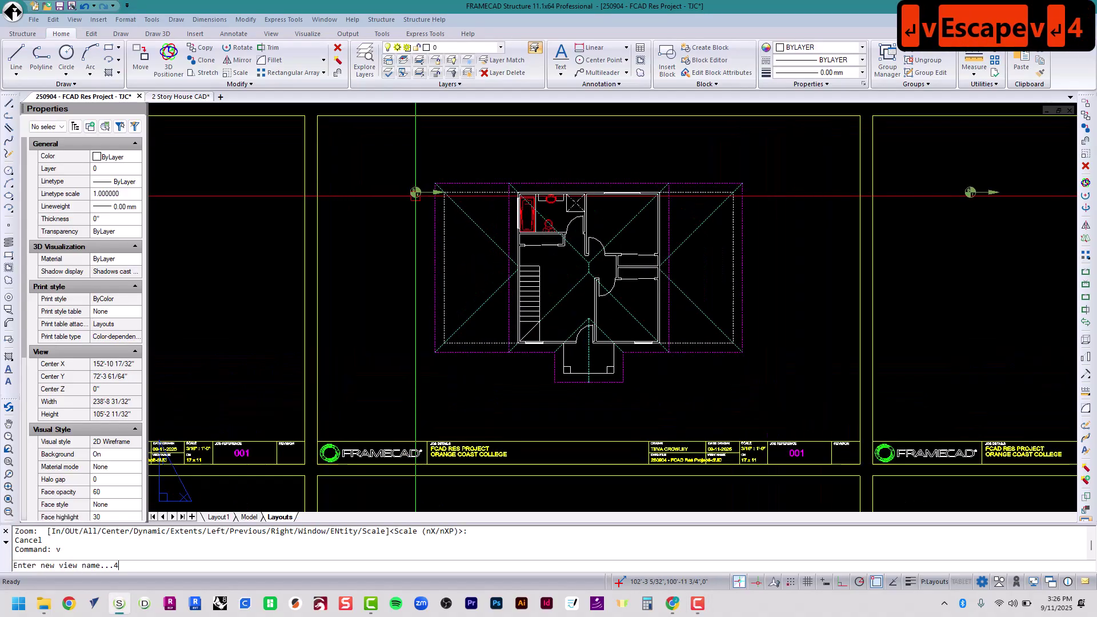
# - Start a polyline at the upper-left corner of the upper floor plan's solid exterior walls
pyautogui.write('polyline')
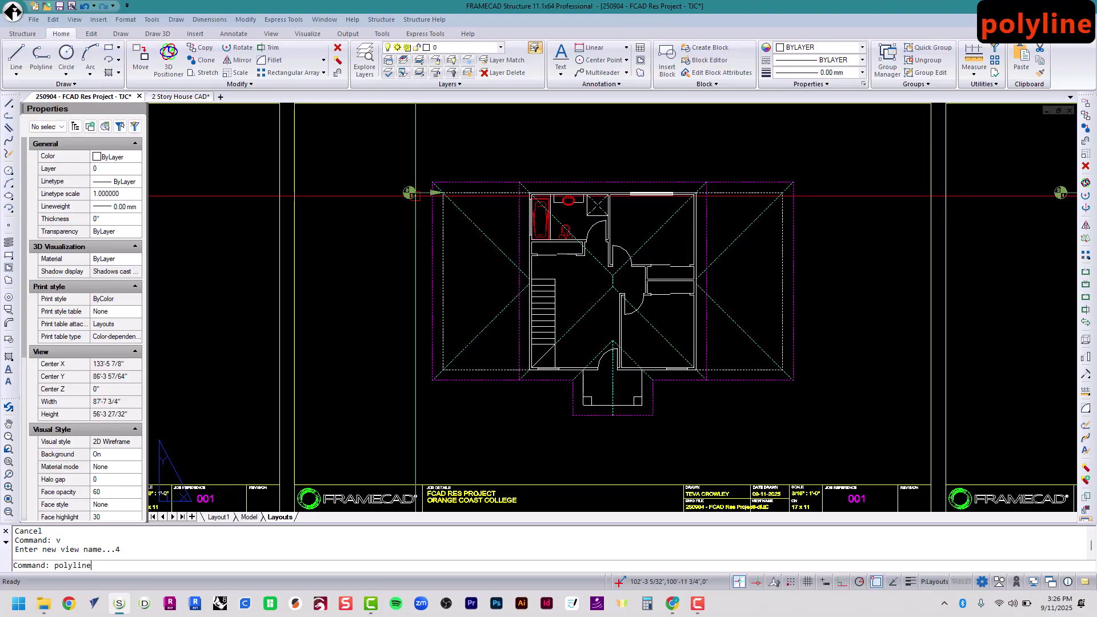
pyautogui.press('Return')
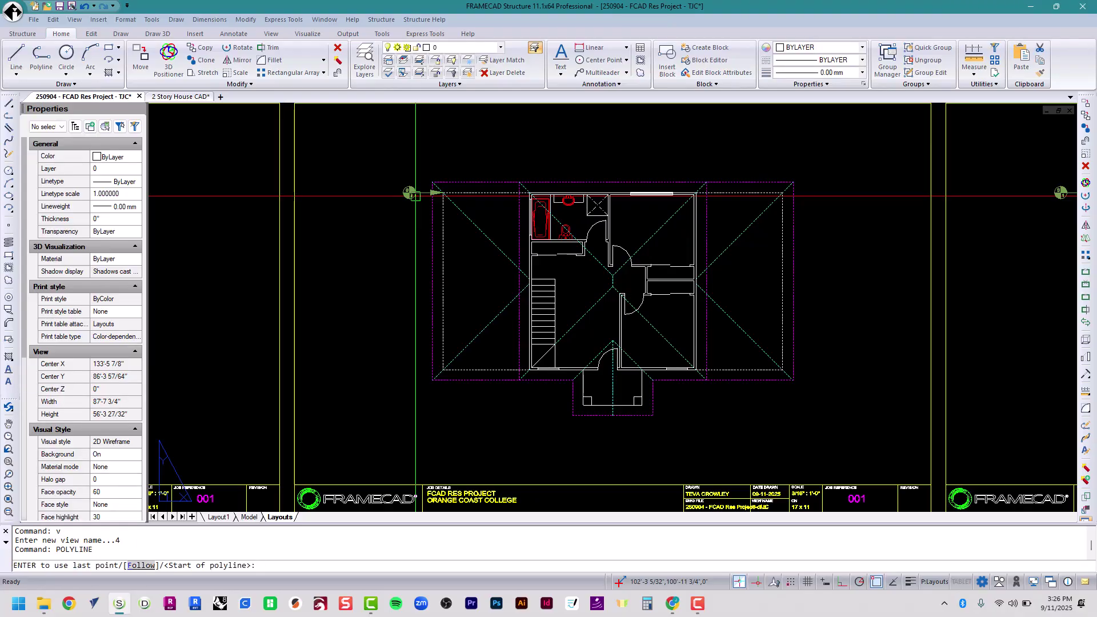
pyautogui.scroll(4, 549, 206)
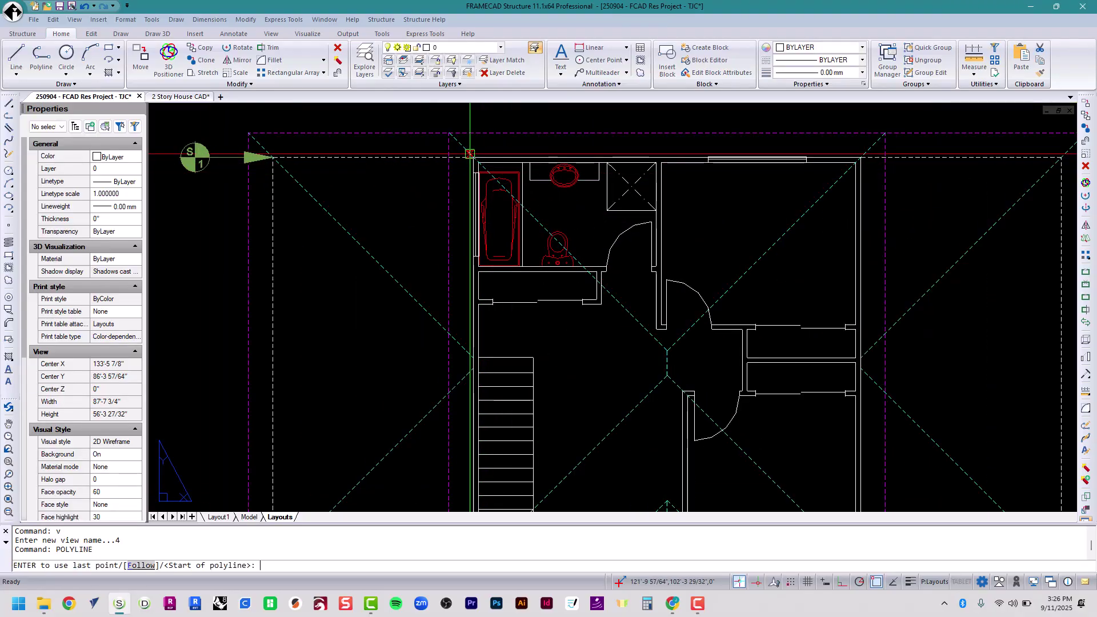
pyautogui.scroll(6, 479, 153)
pyautogui.scroll(-2, 453, 186)
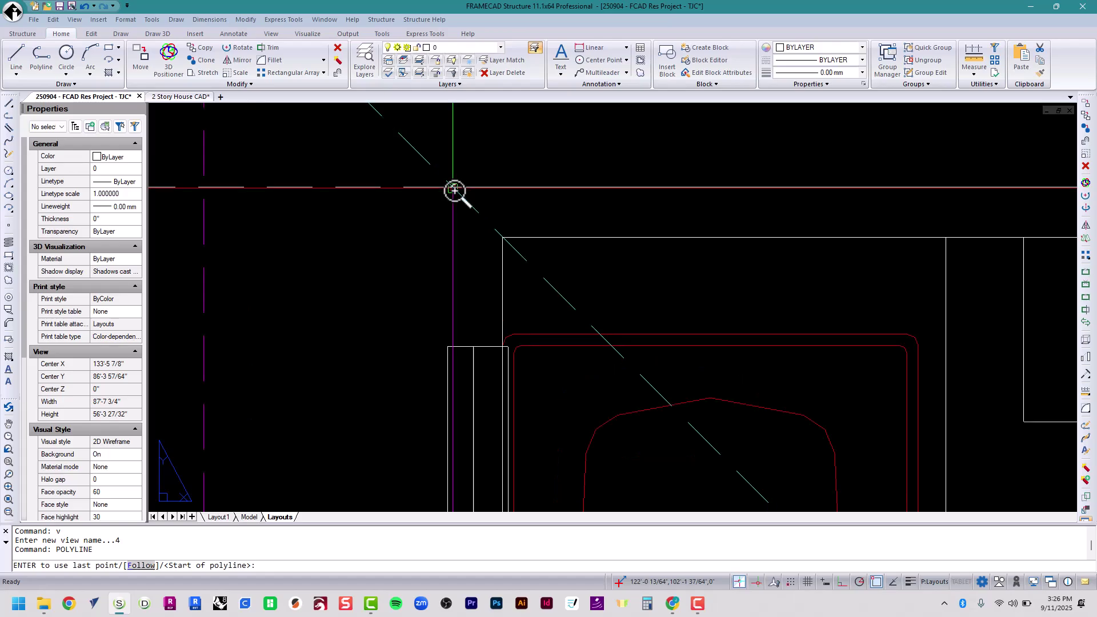
pyautogui.click(454, 188)
# - Extend the polyline along the upper floor plan's exterior walls through the upper-right corner to the lower-right corner
pyautogui.scroll(-4, 455, 189)
pyautogui.scroll(2, 863, 194)
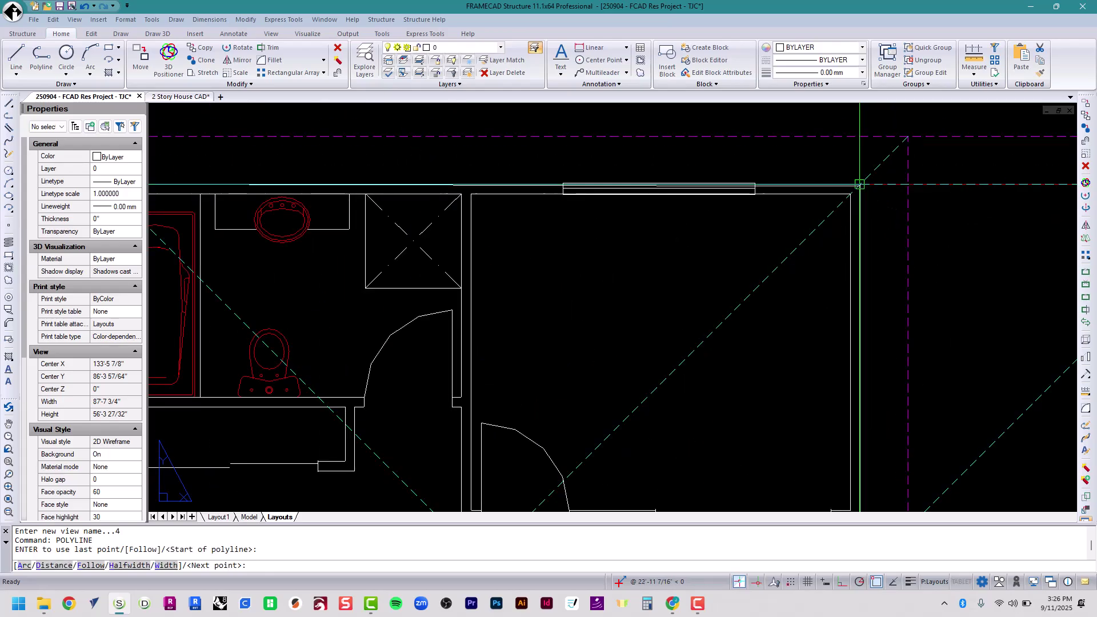
pyautogui.click(862, 185)
pyautogui.scroll(-5, 860, 200)
pyautogui.scroll(6, 859, 357)
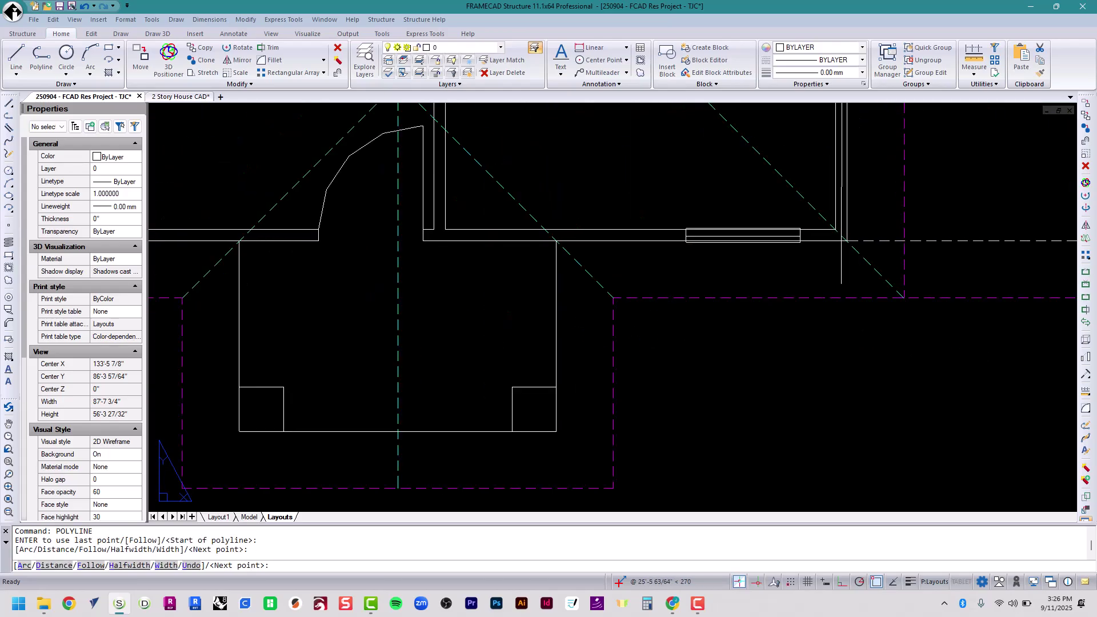
pyautogui.click(846, 241)
# - Continue the polyline to the upper floor plan's lower-left exterior wall corner and close the outline
pyautogui.scroll(-5, 840, 246)
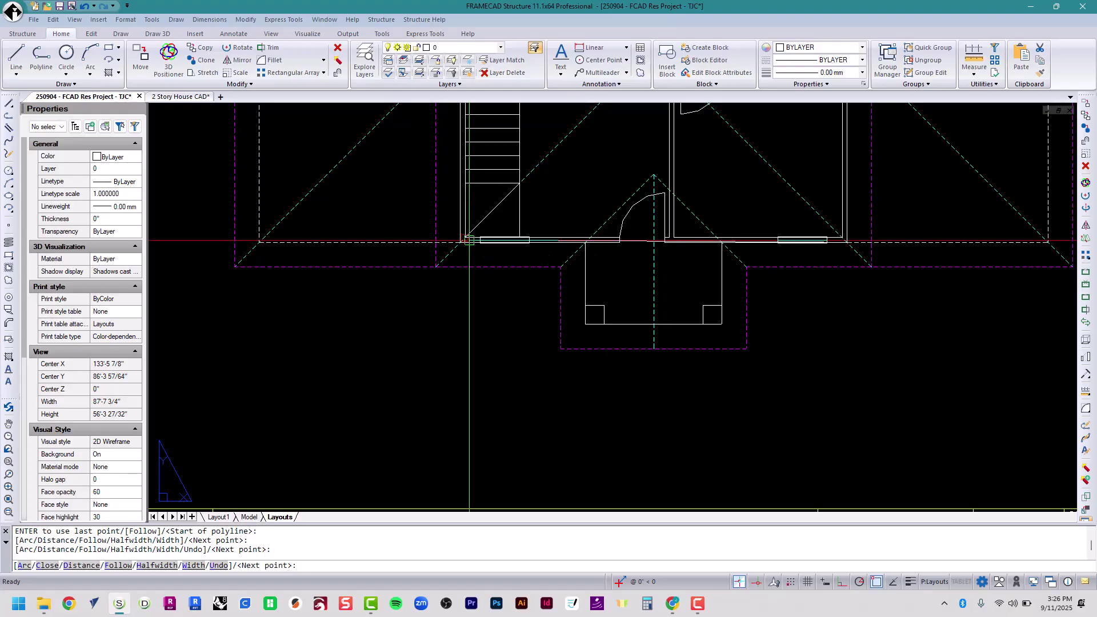
pyautogui.scroll(5, 452, 245)
pyautogui.click(445, 244)
pyautogui.scroll(-5, 447, 248)
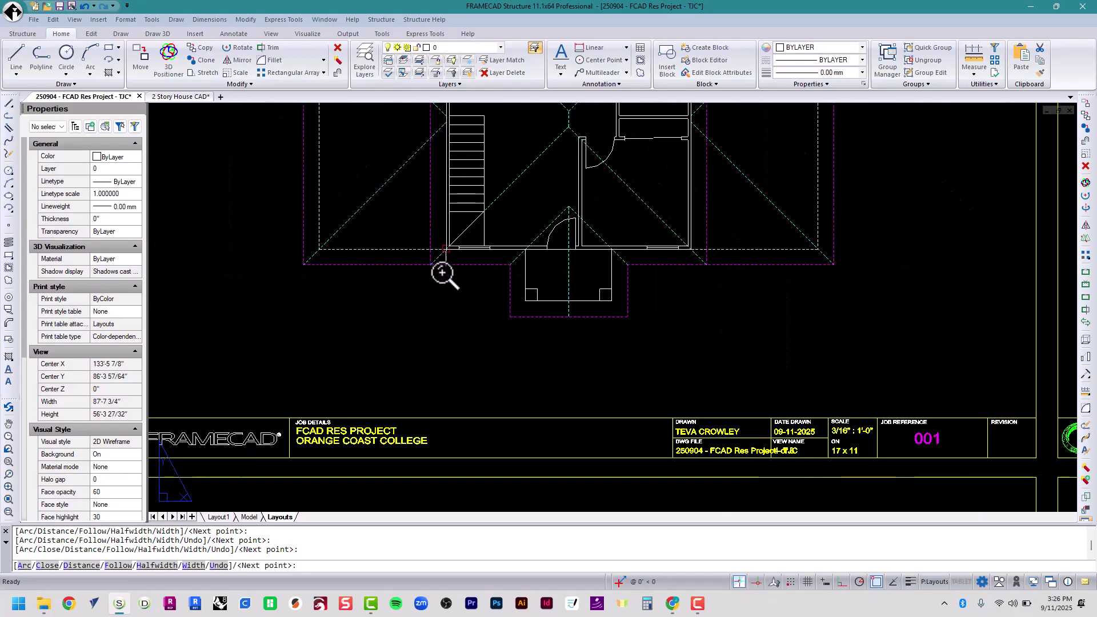
pyautogui.write('c')
pyautogui.press('Return')
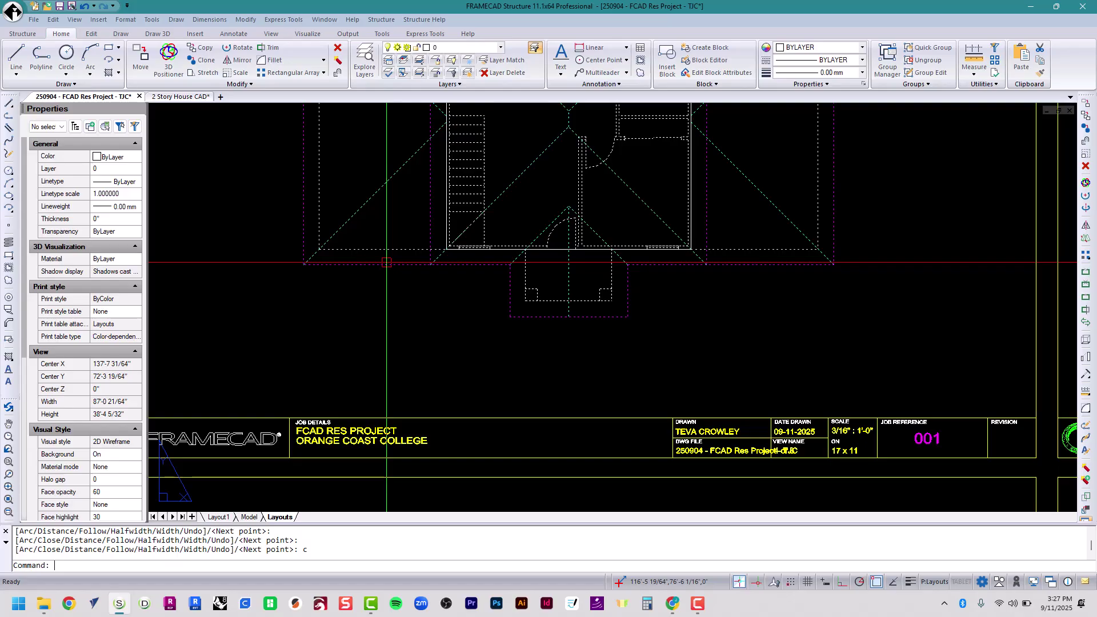
# - Copy the upper floor's closed wall outline with COPYVIEW into the sheet directly below and the sheet directly to the right
pyautogui.scroll(-4, 387, 262)
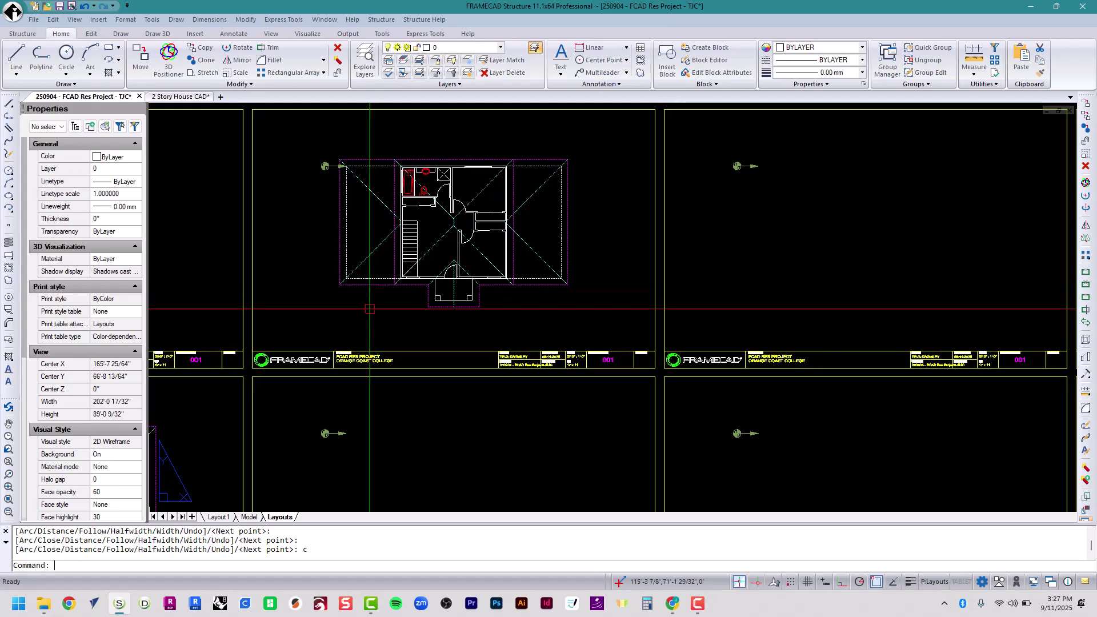
pyautogui.write('copyview')
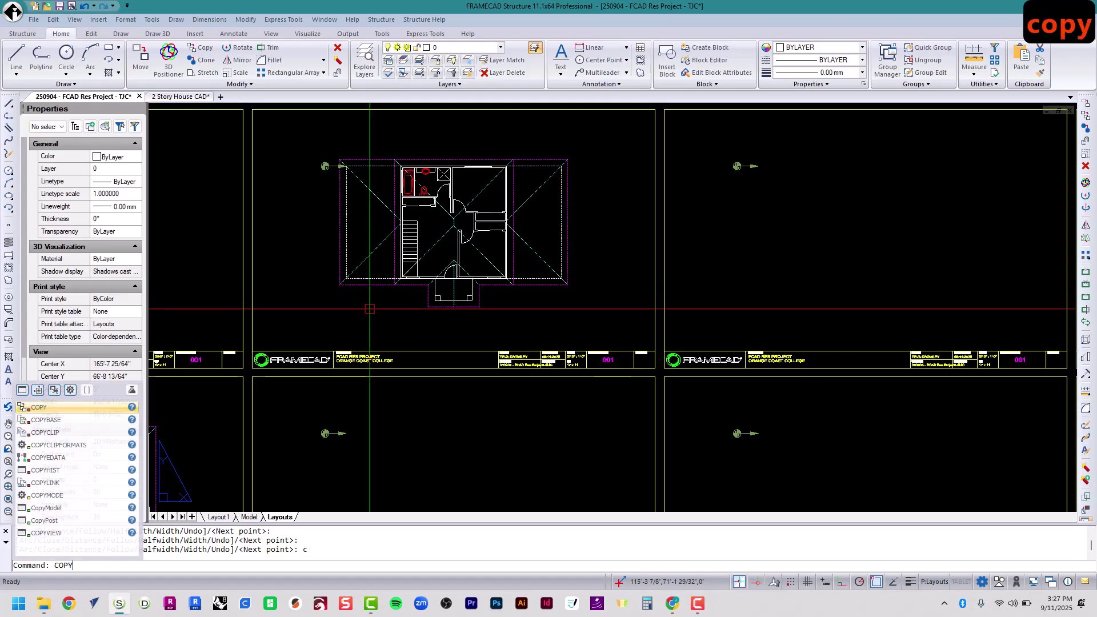
pyautogui.press('Return')
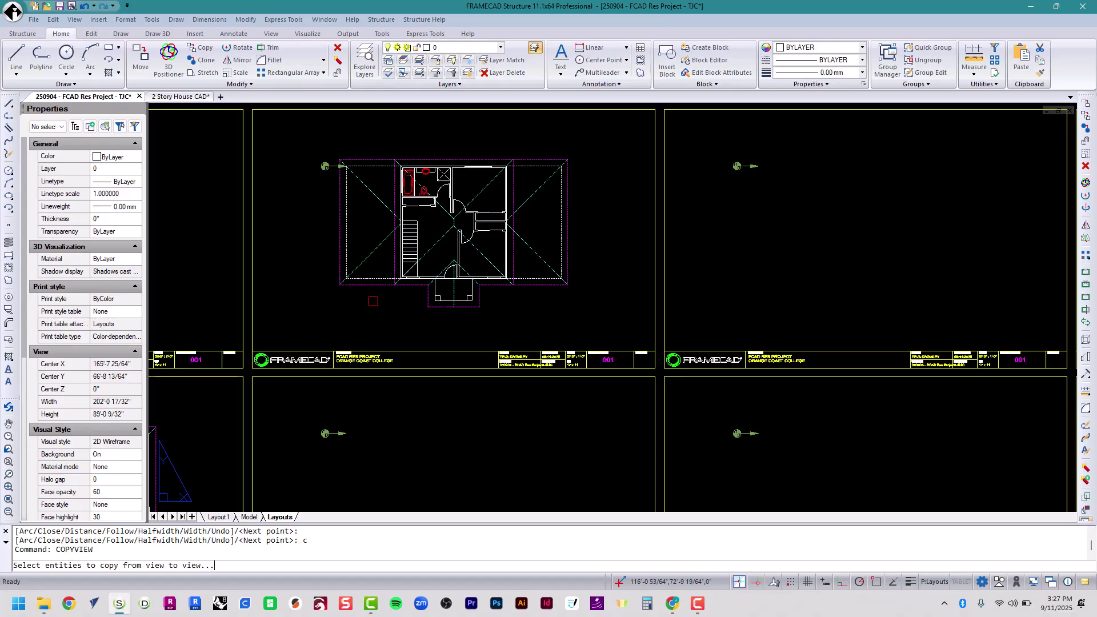
pyautogui.scroll(4, 393, 183)
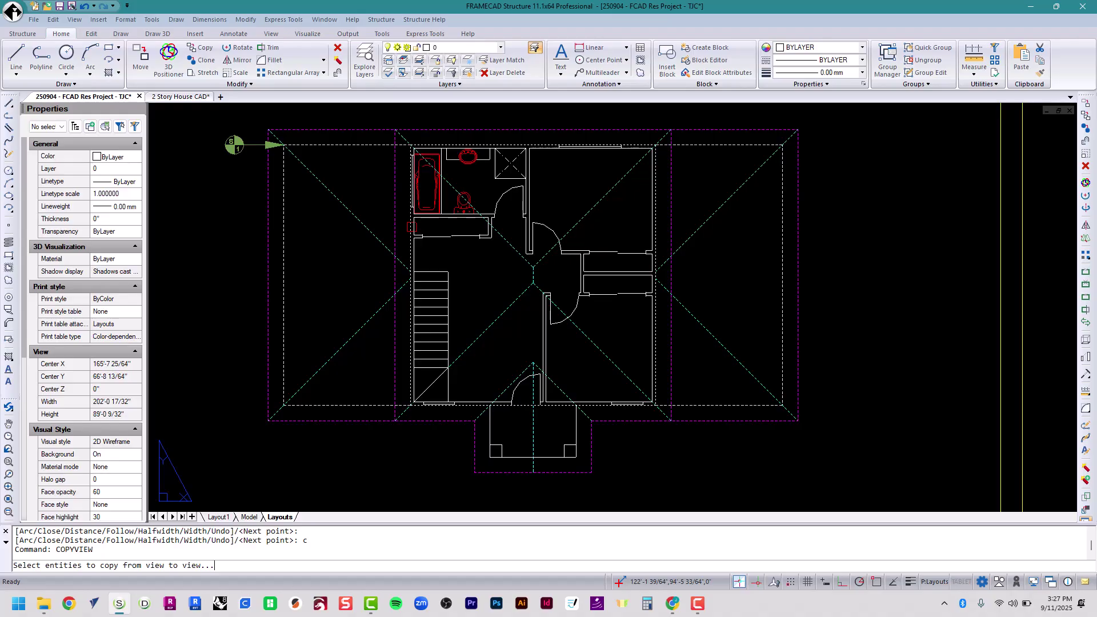
pyautogui.click(411, 229)
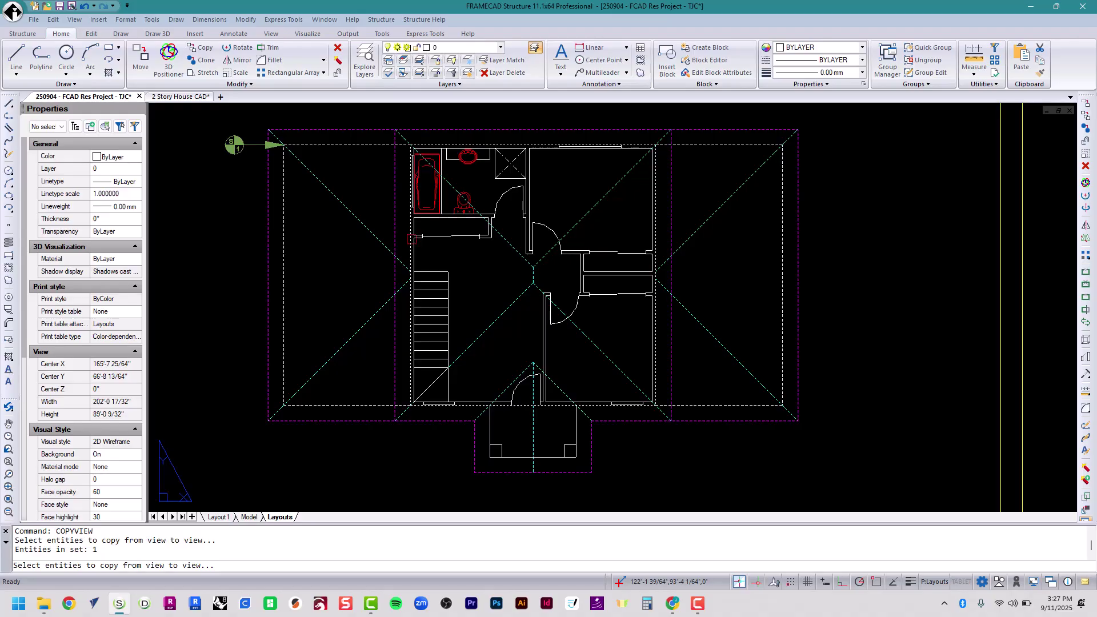
pyautogui.press('Return')
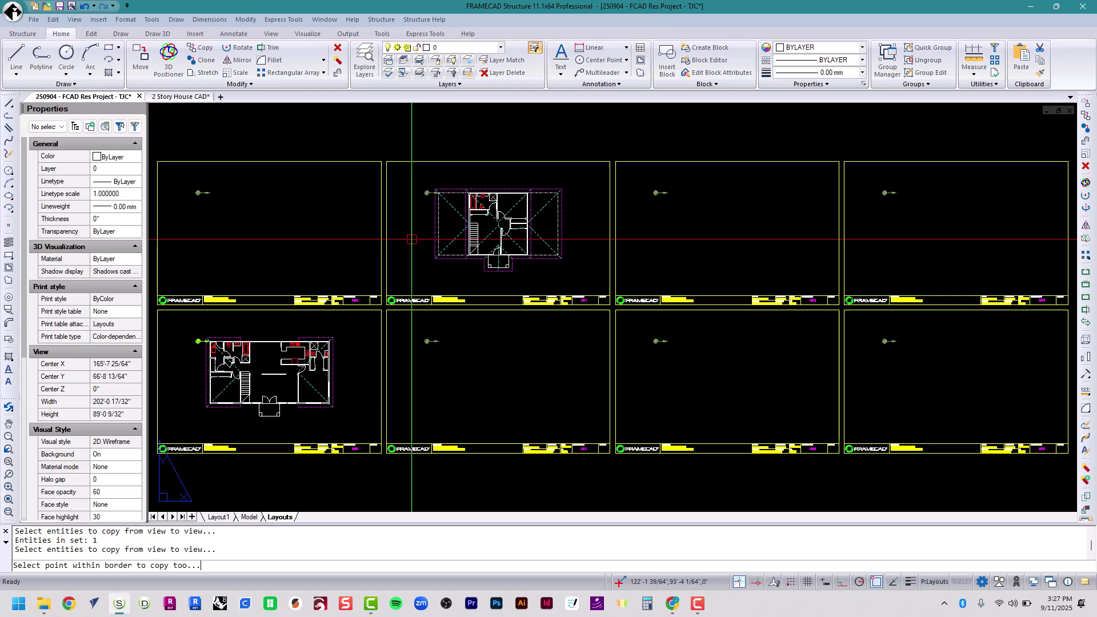
pyautogui.click(509, 382)
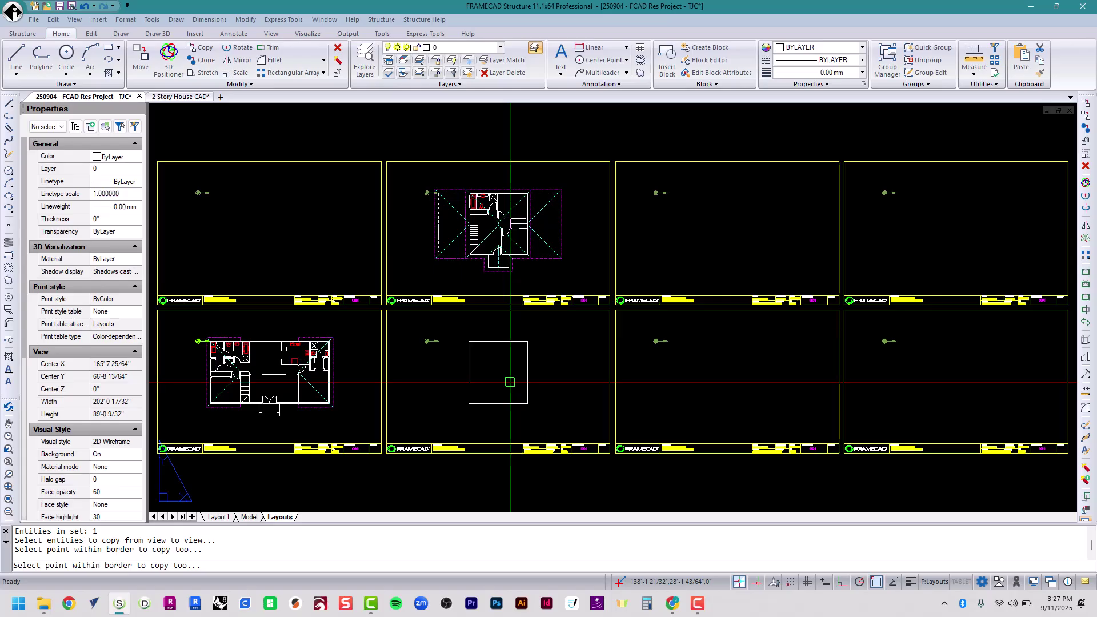
pyautogui.click(757, 232)
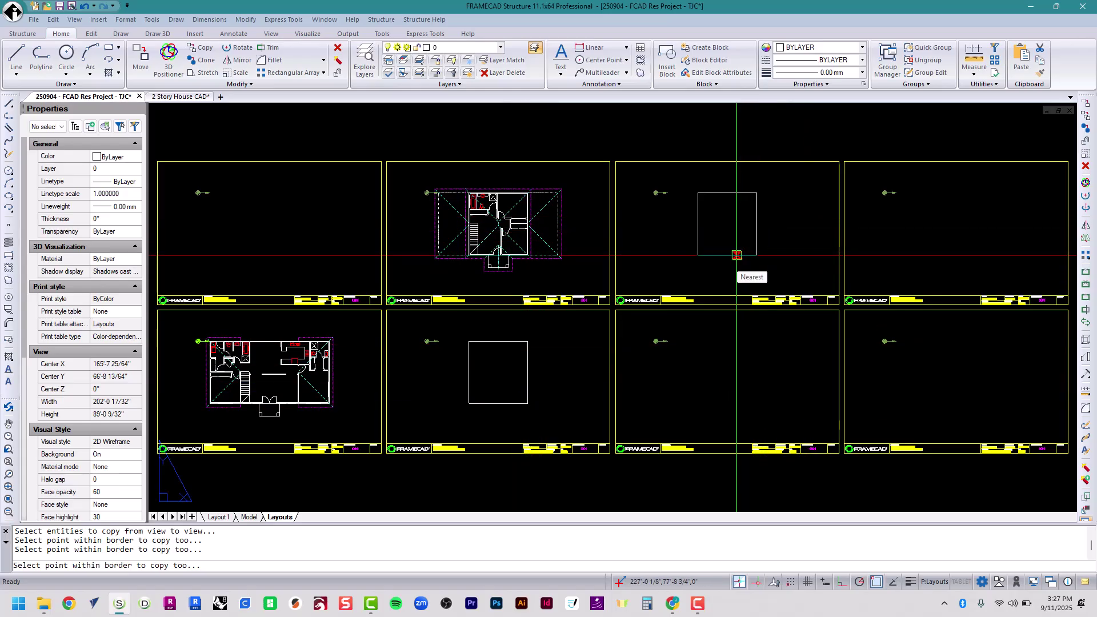
pyautogui.press('Escape')
pyautogui.press('Escape')
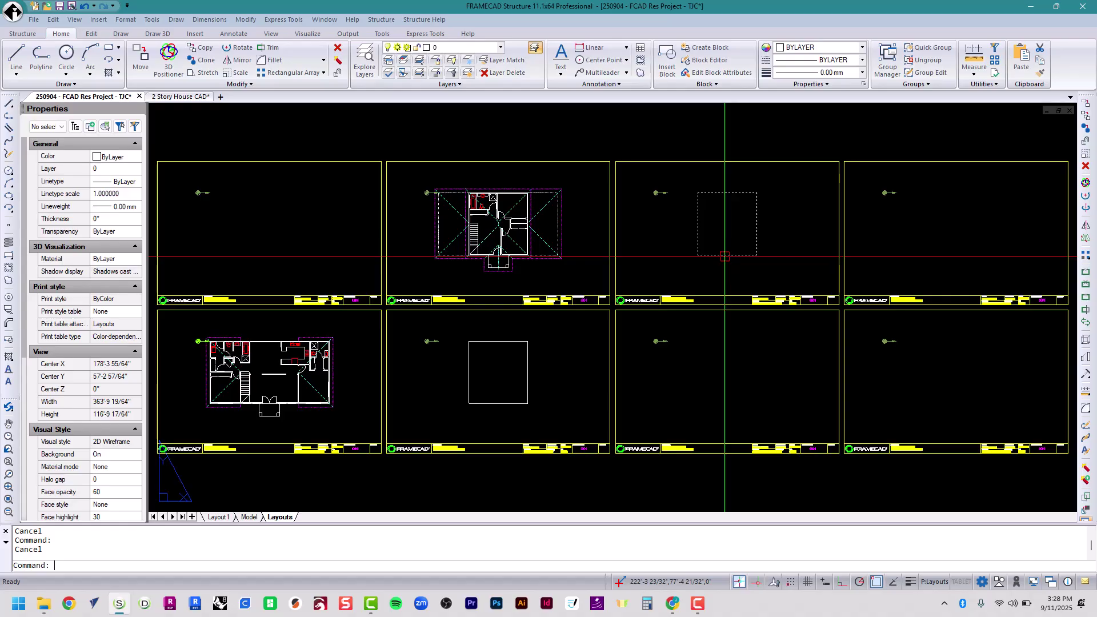
# - Switch to view 4, the sheet with the upper floor plan
pyautogui.write('V')
pyautogui.press('Return')
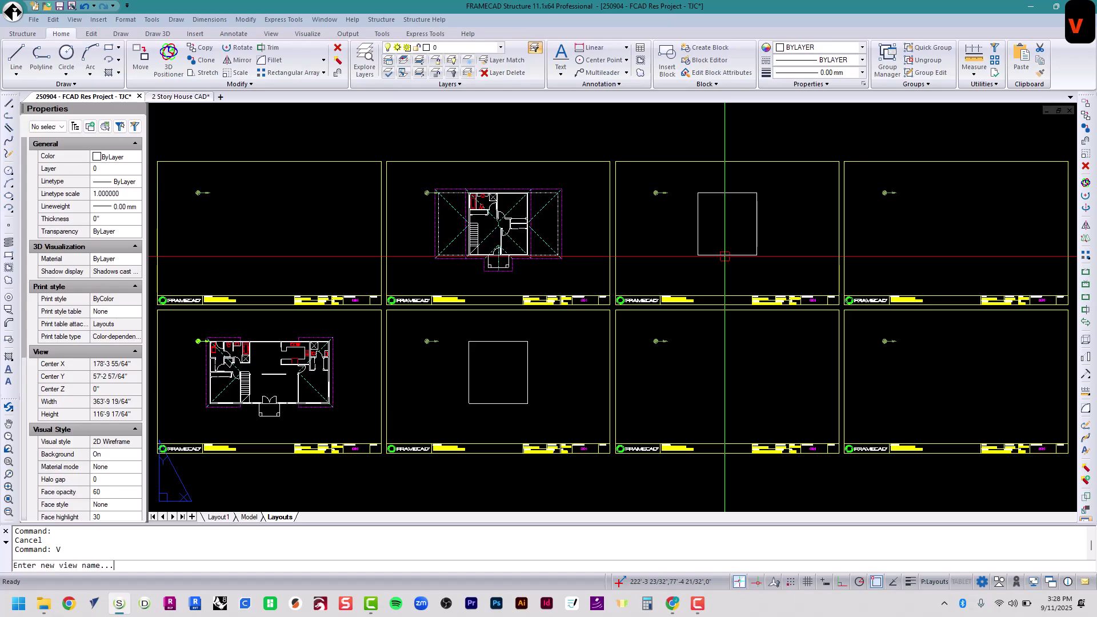
pyautogui.write('4')
pyautogui.press('Return')
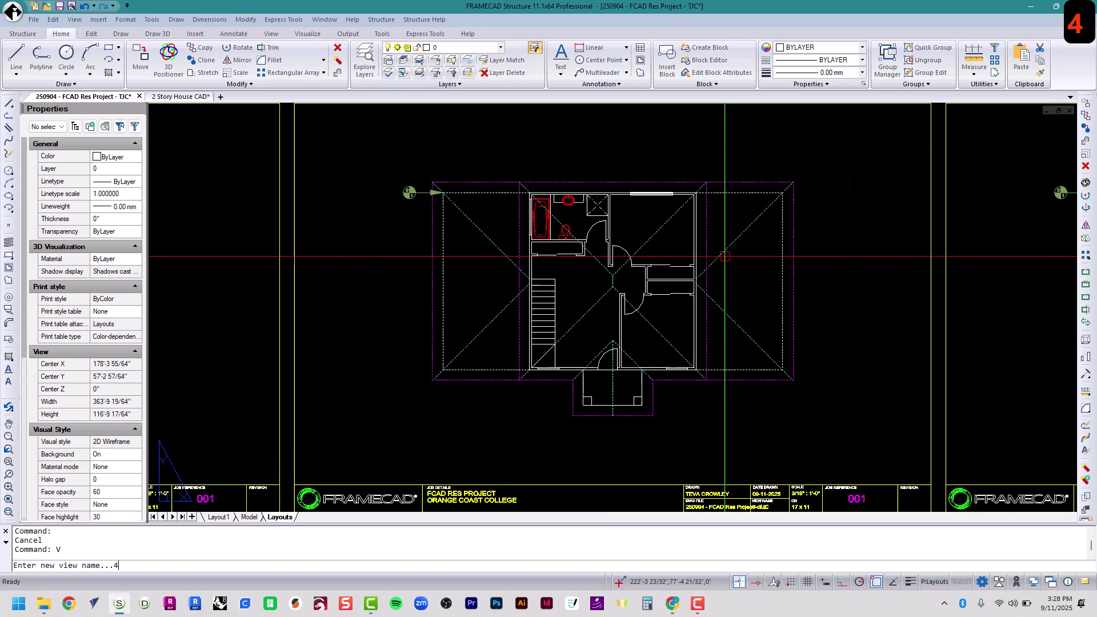
# - Draw an open polyline around the left wing's dashed walls, from the upper floor's upper-left exterior wall corner to its lower-left corner
pyautogui.write('polyline')
pyautogui.press('Return')
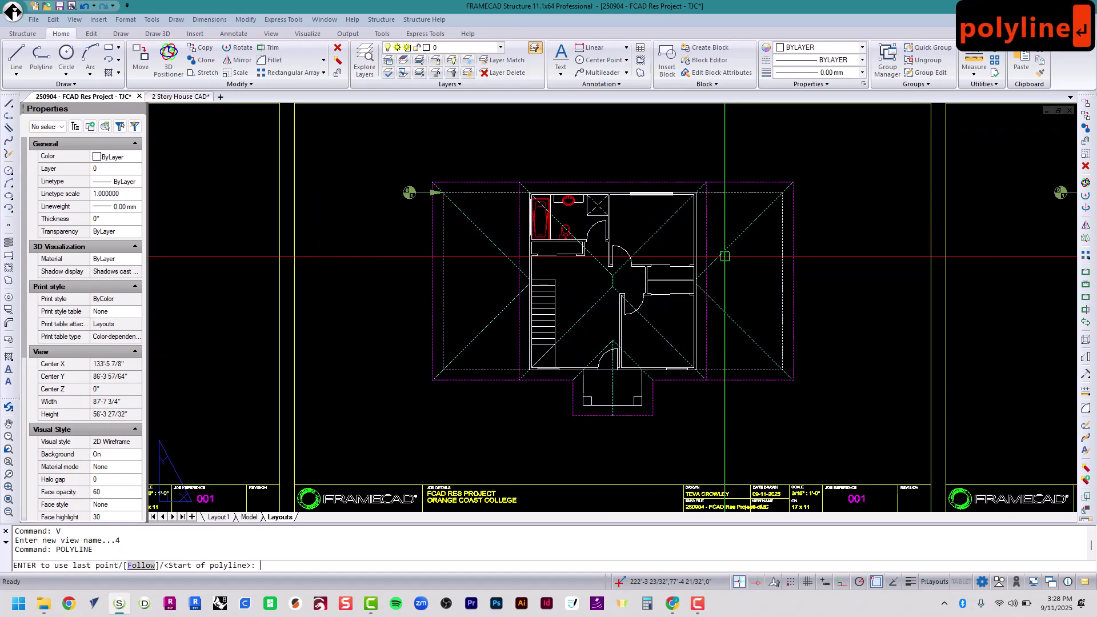
pyautogui.scroll(4, 522, 236)
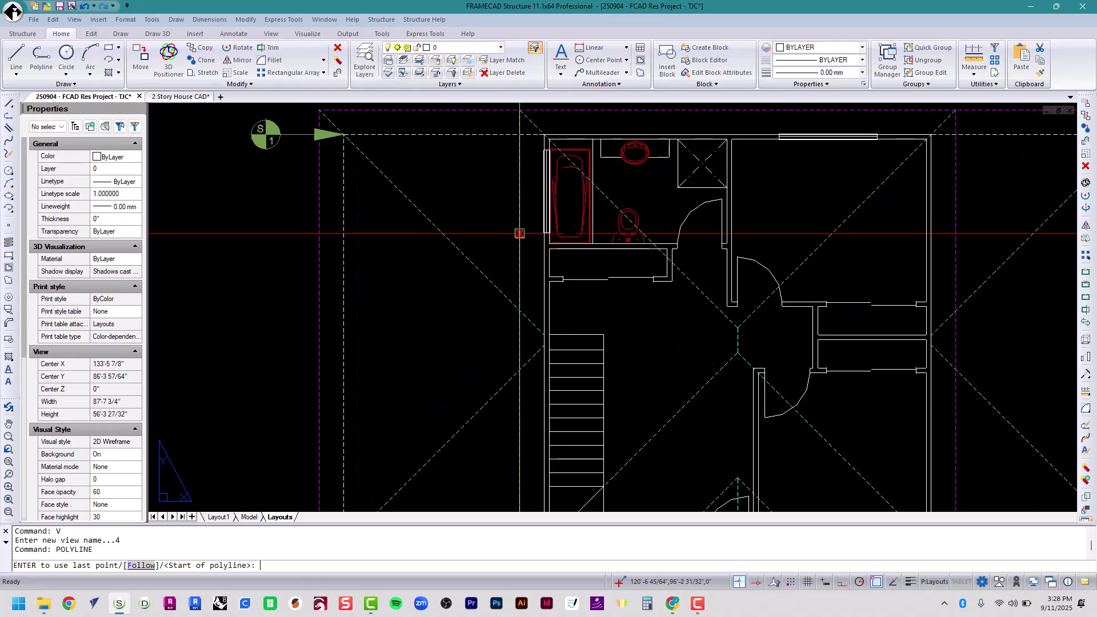
pyautogui.moveTo(507, 208); pyautogui.dragTo(496, 244, button='middle')
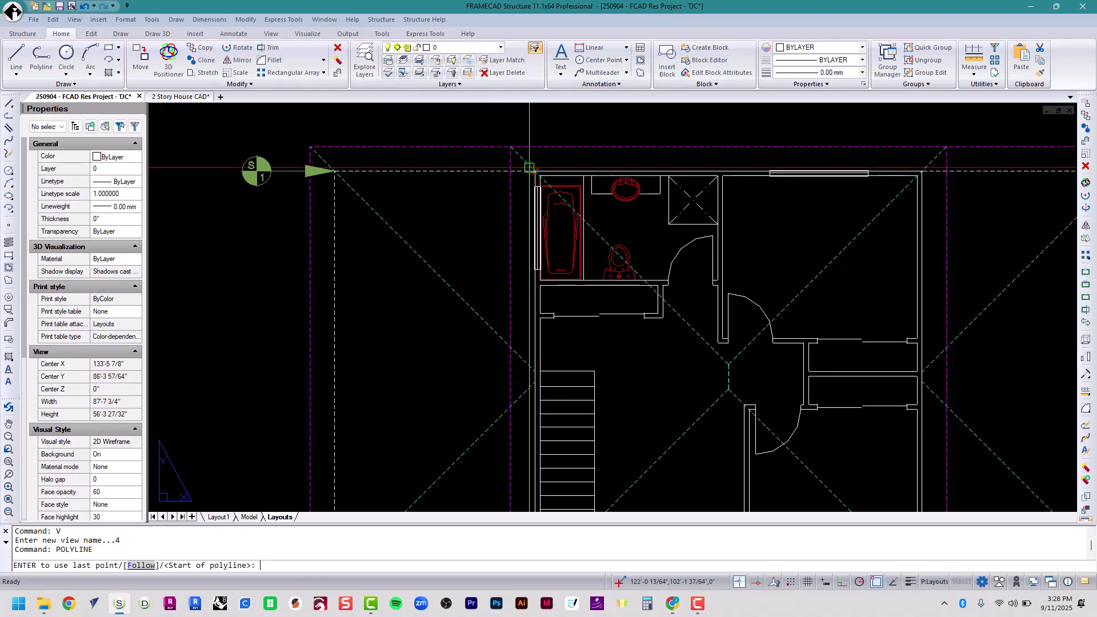
pyautogui.click(535, 171)
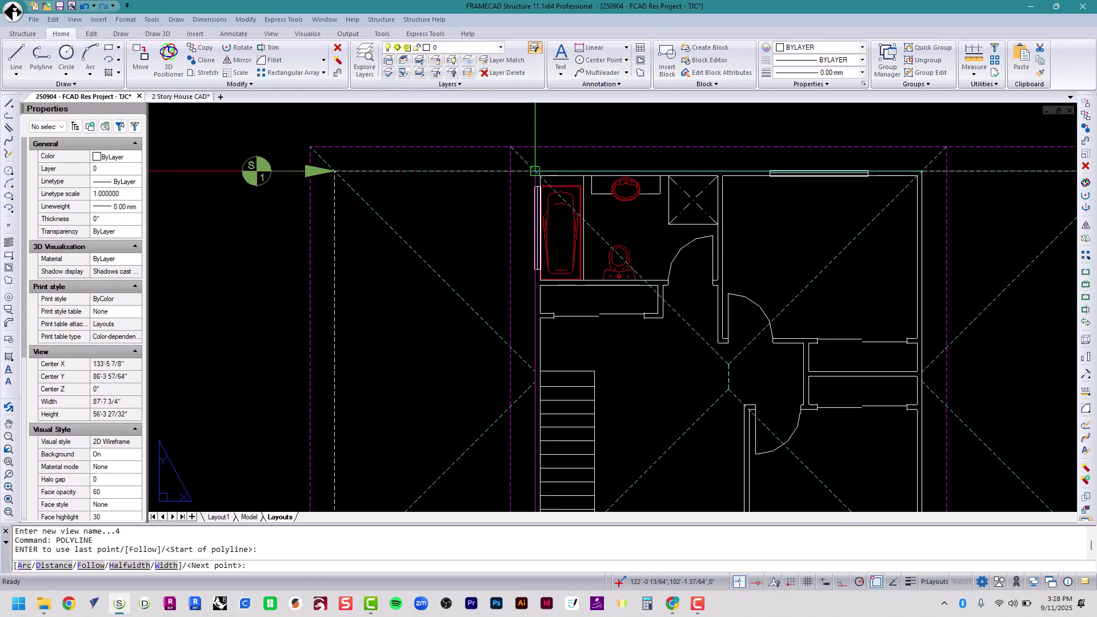
pyautogui.click(337, 170)
pyautogui.scroll(-4, 397, 257)
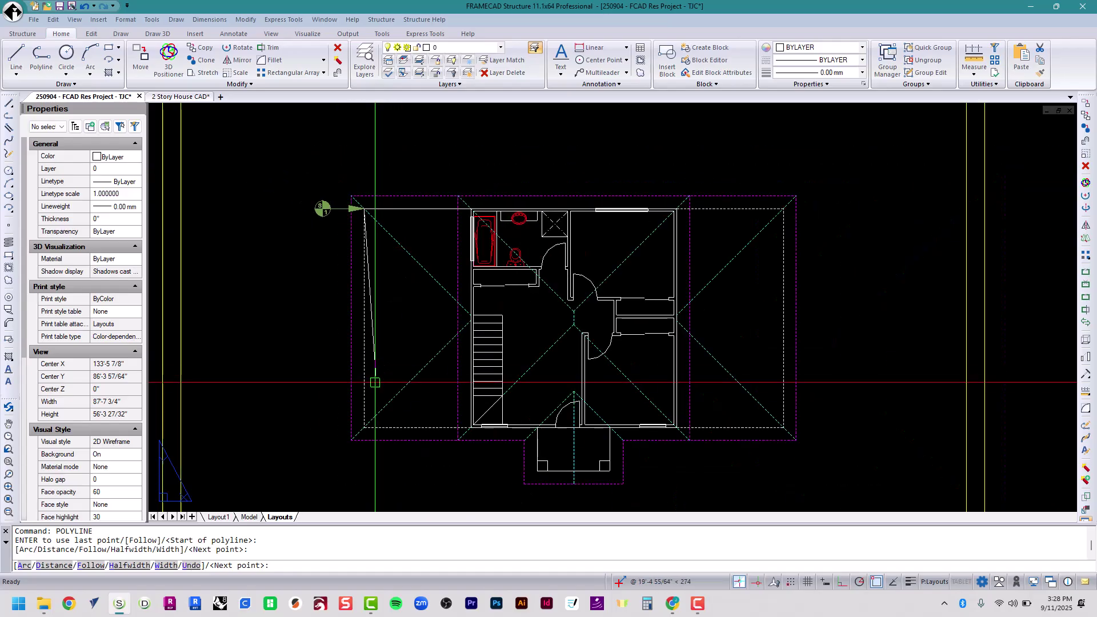
pyautogui.click(364, 421)
pyautogui.scroll(5, 463, 439)
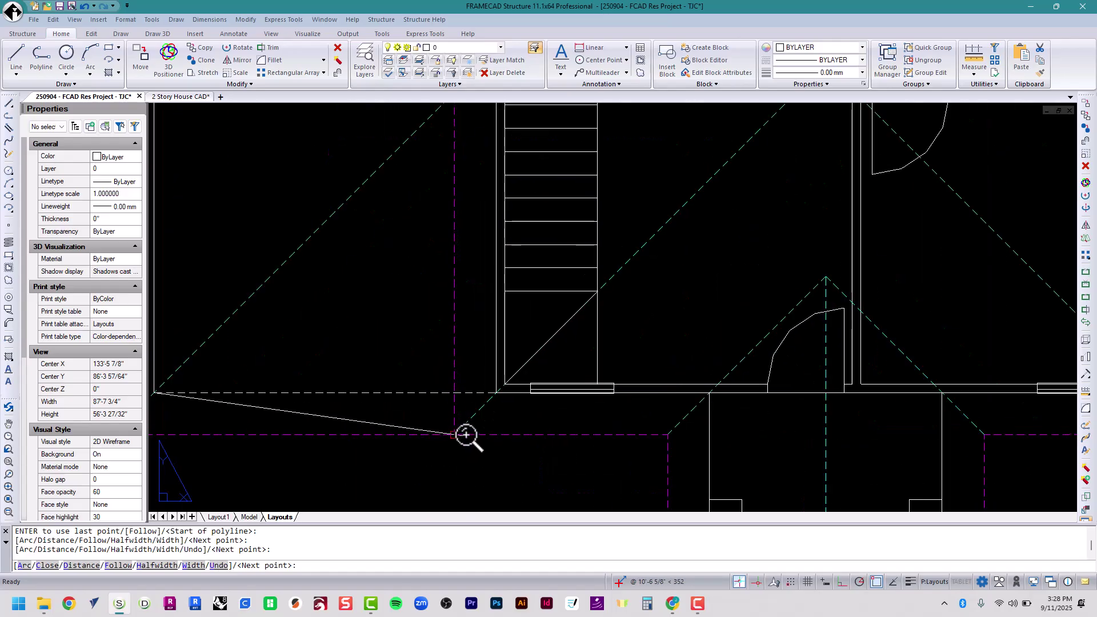
pyautogui.click(494, 388)
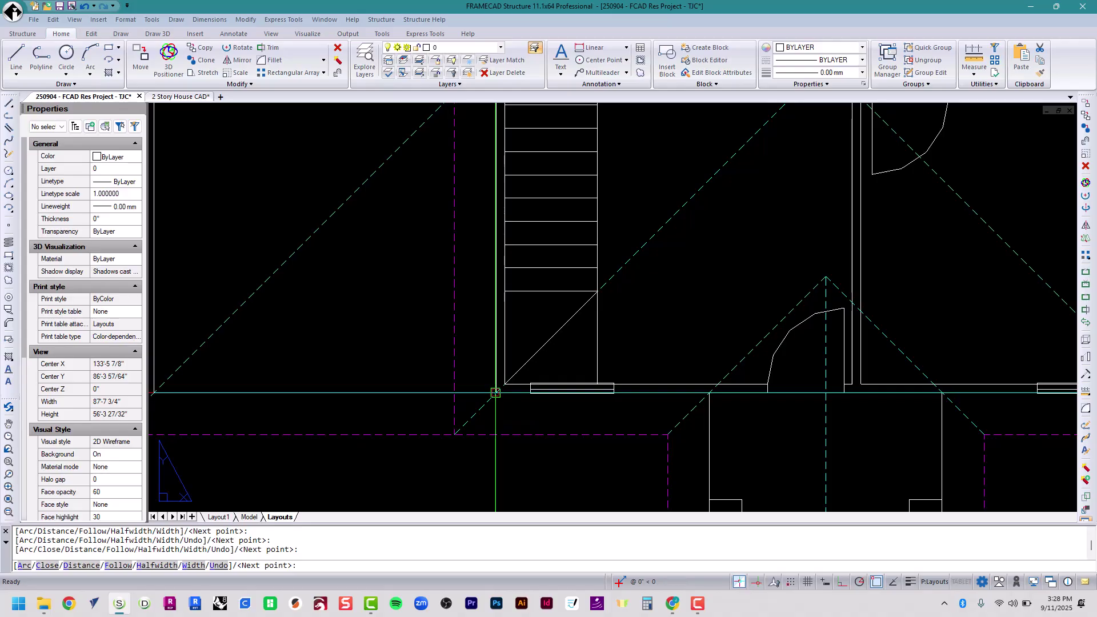
pyautogui.scroll(-5, 475, 397)
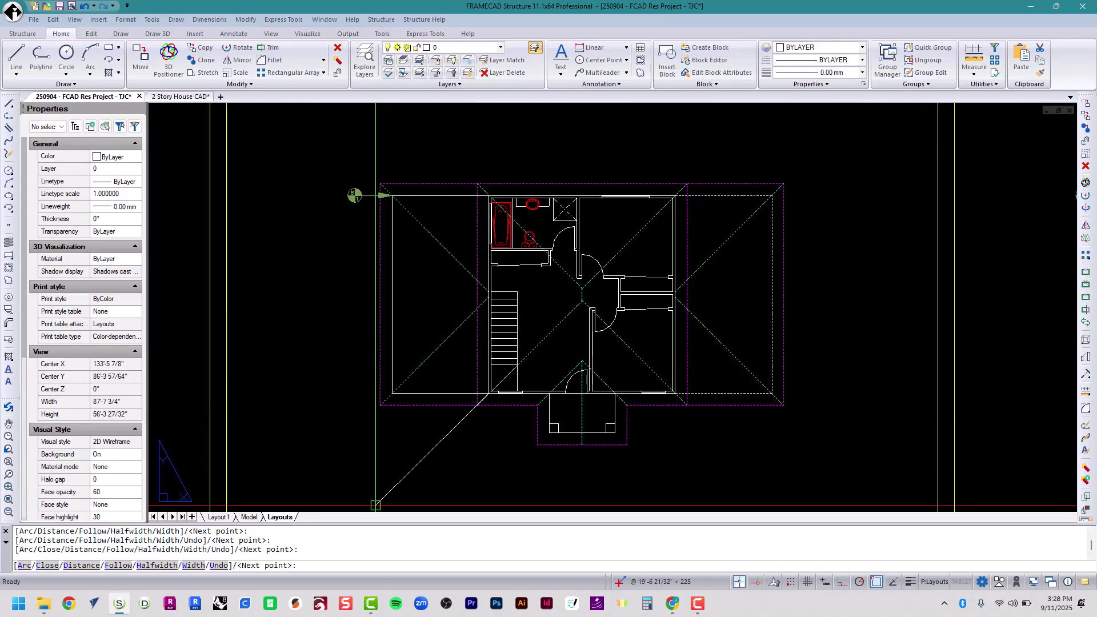
pyautogui.press('Return')
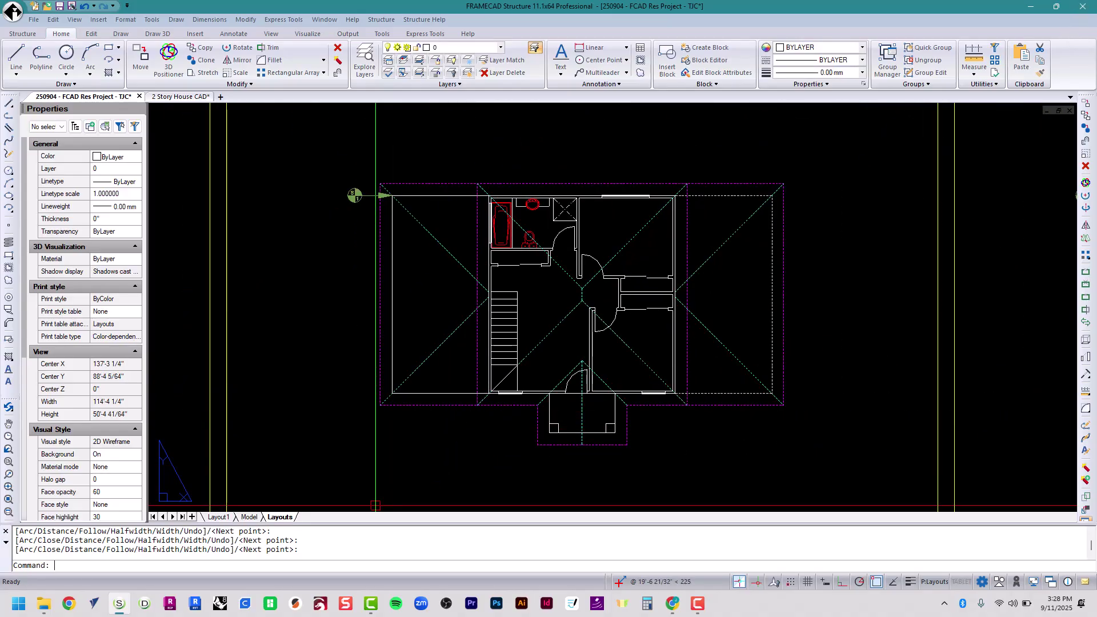
# - Draw an open polyline around the right wing's dashed walls, from the upper floor's upper-right exterior wall corner to its lower-right corner
pyautogui.write('polyline')
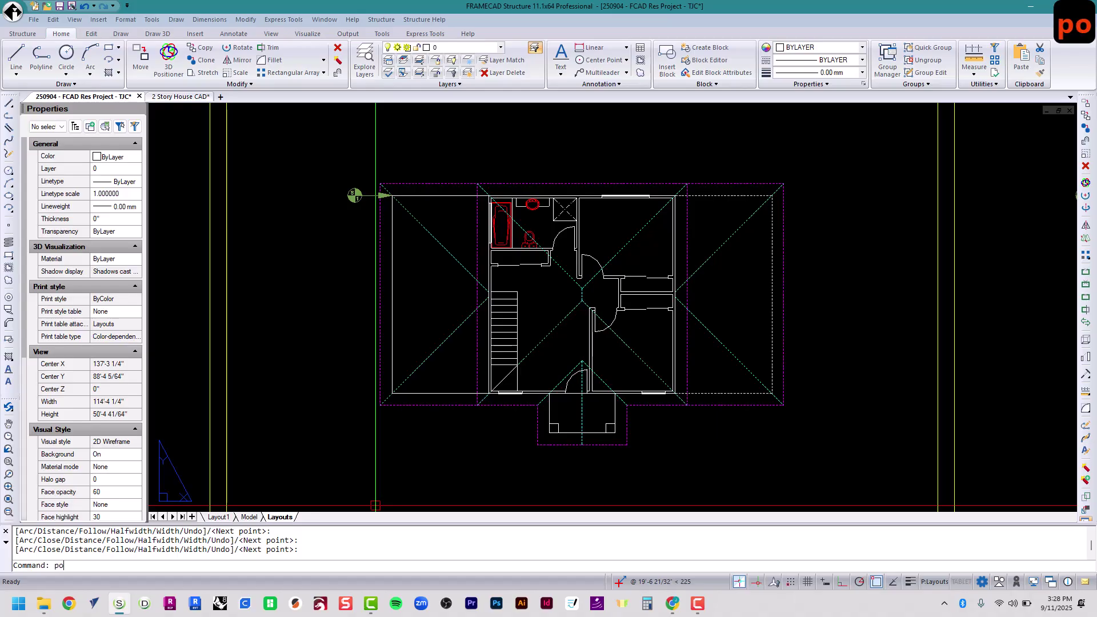
pyautogui.press('Return')
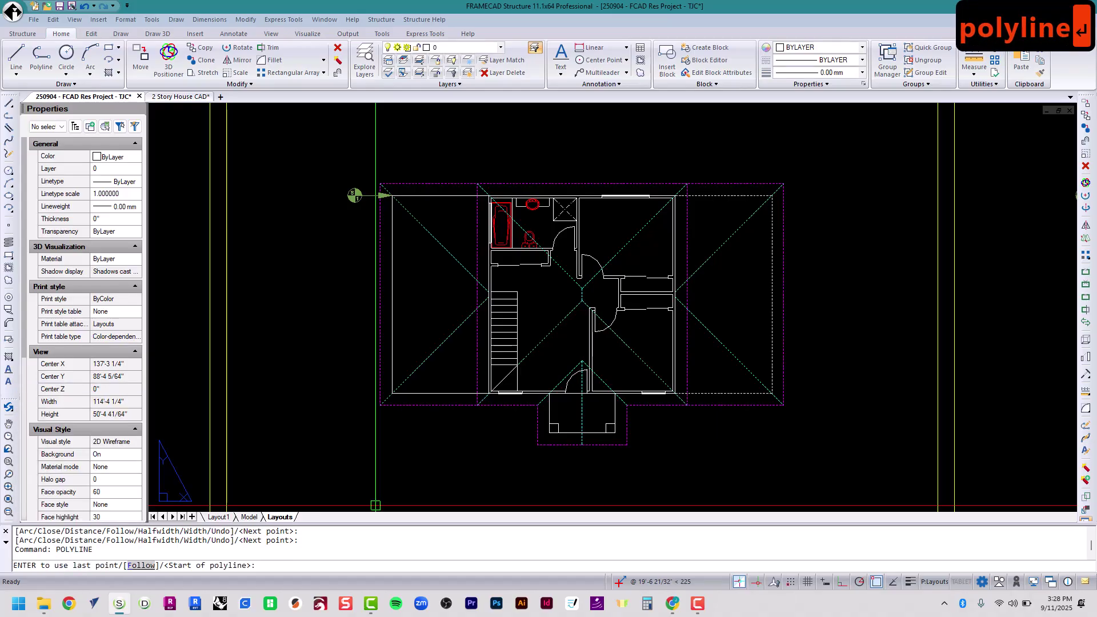
pyautogui.scroll(5, 737, 220)
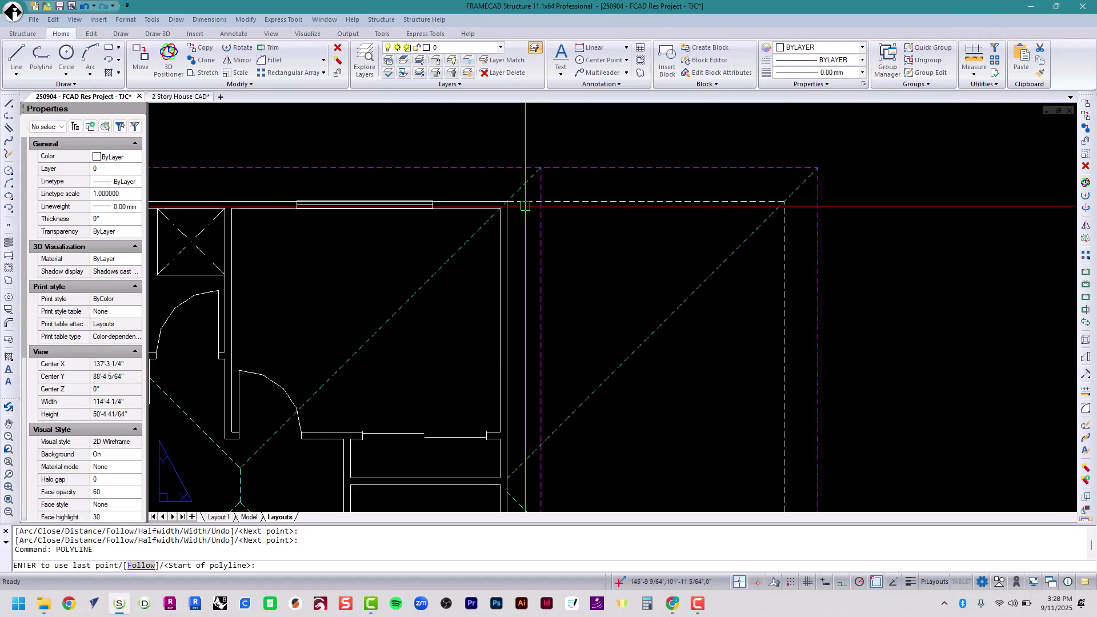
pyautogui.click(508, 202)
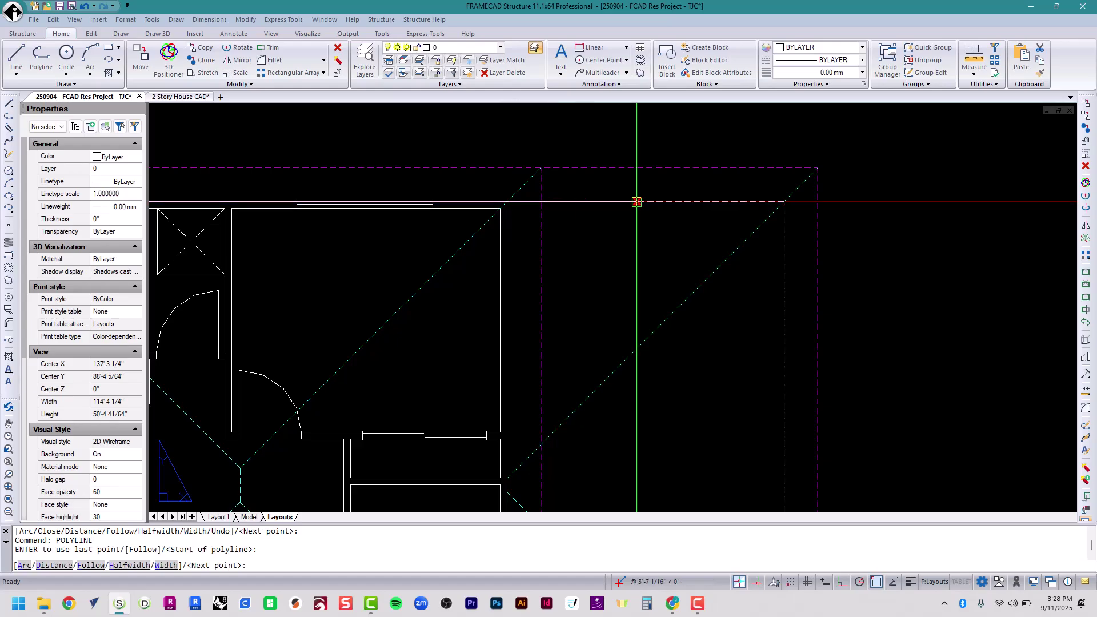
pyautogui.click(785, 201)
pyautogui.scroll(-5, 790, 197)
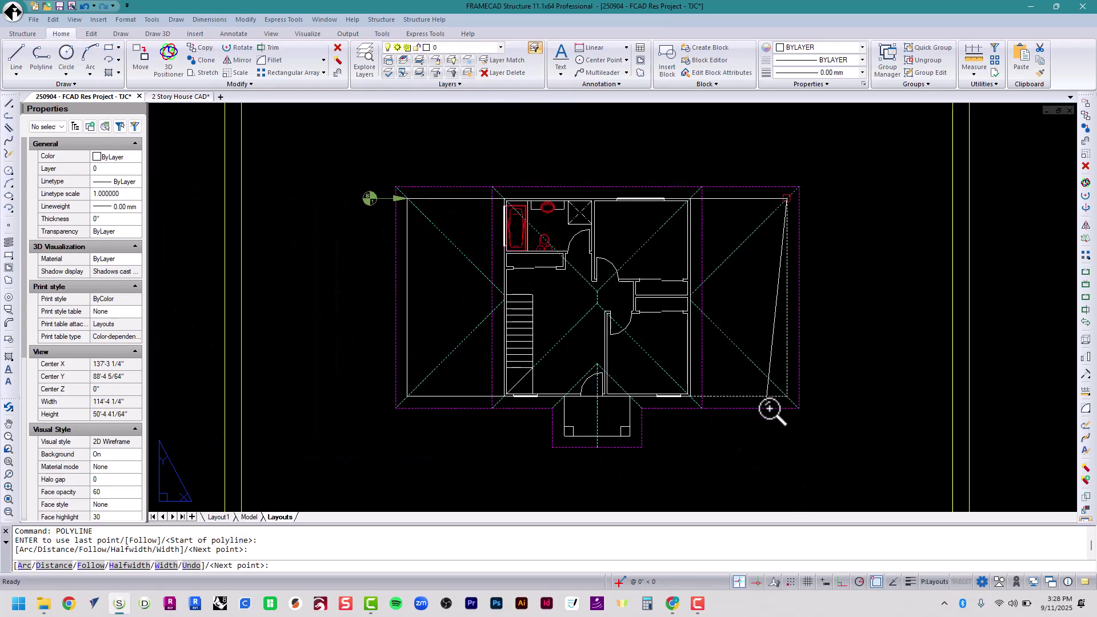
pyautogui.click(768, 396)
pyautogui.scroll(5, 698, 404)
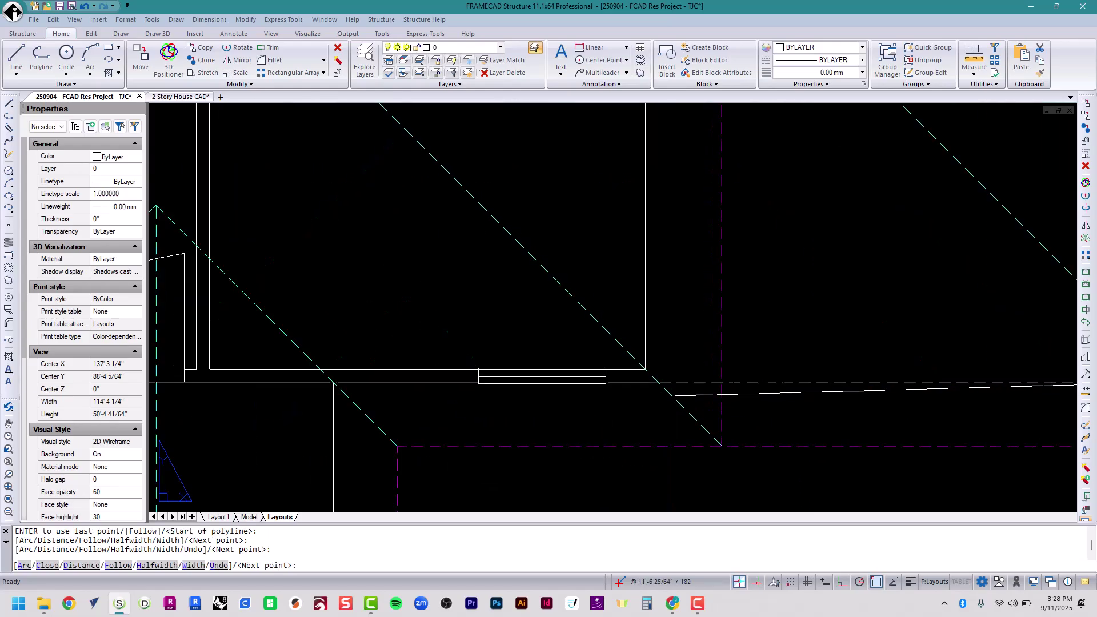
pyautogui.scroll(1, 663, 389)
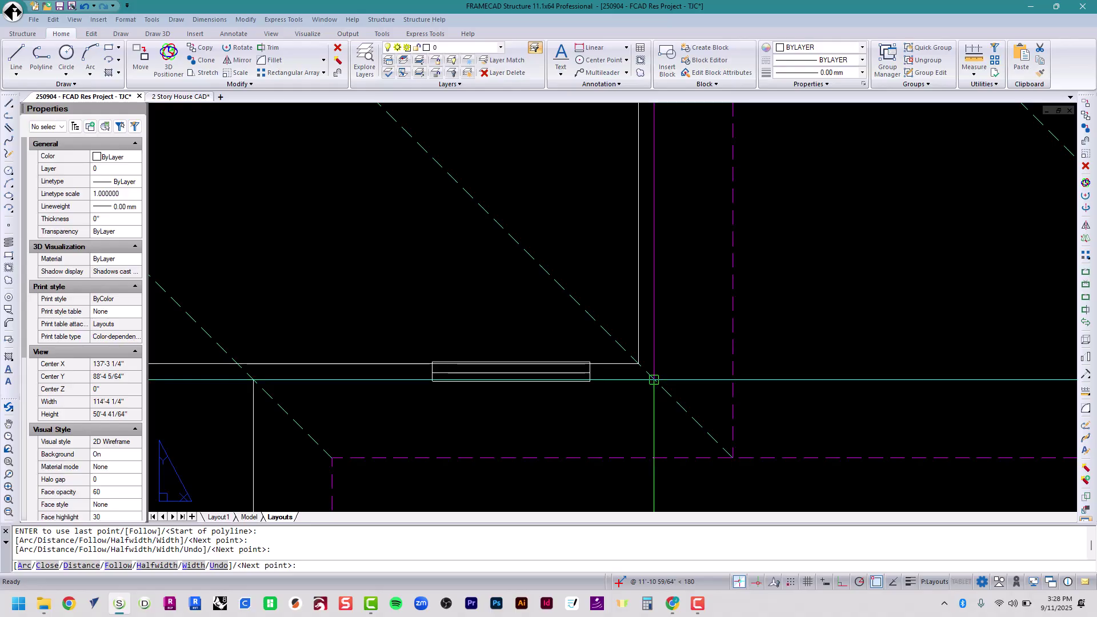
pyautogui.click(655, 380)
pyautogui.scroll(-5, 655, 380)
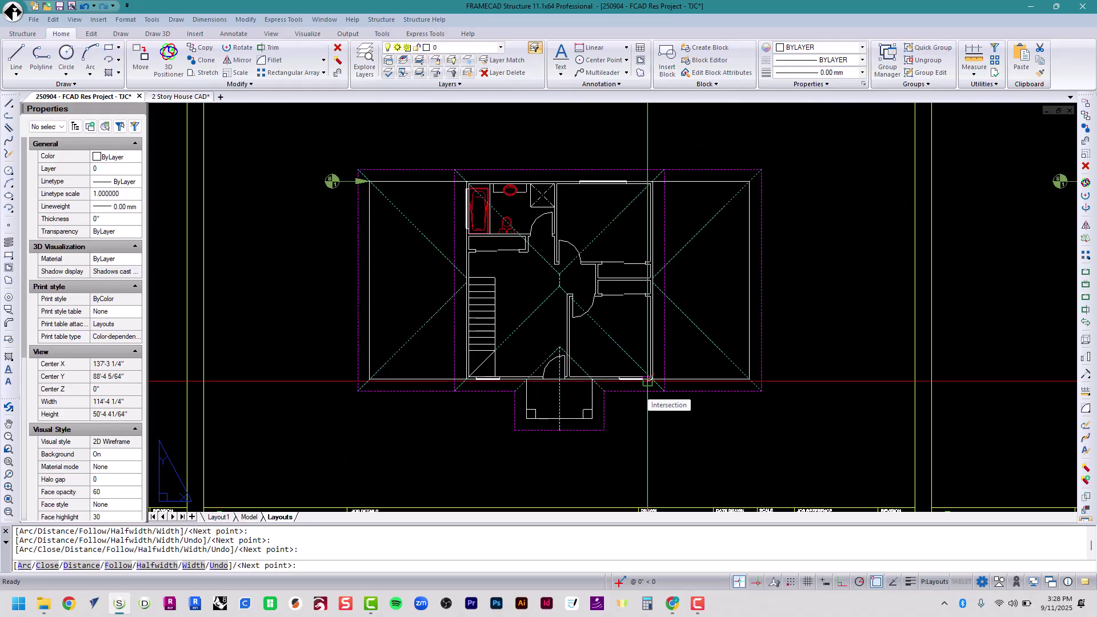
pyautogui.press('Return')
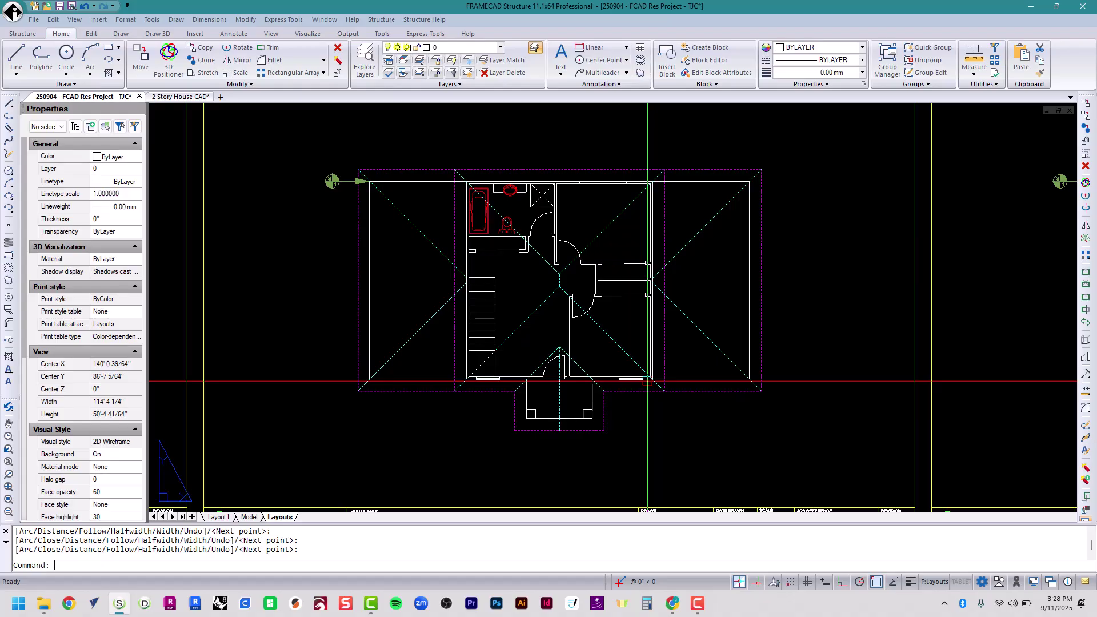
# - Move both wing outlines from the upper floor plan with MOVEVIEW into the empty sheet directly to its left
pyautogui.write('MOVEiew')
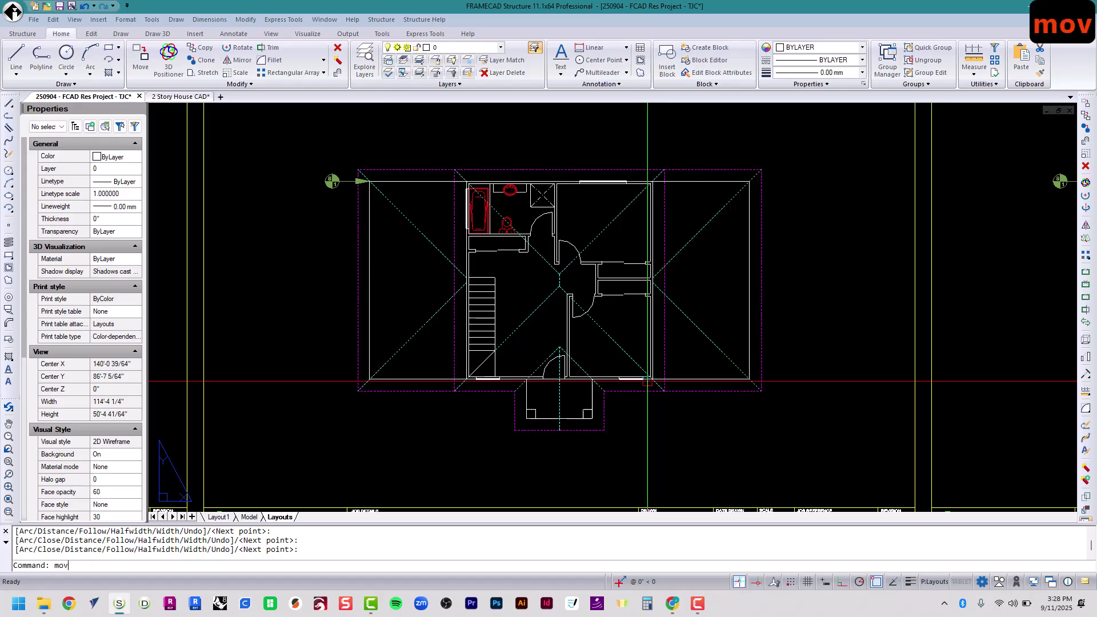
pyautogui.press('Return')
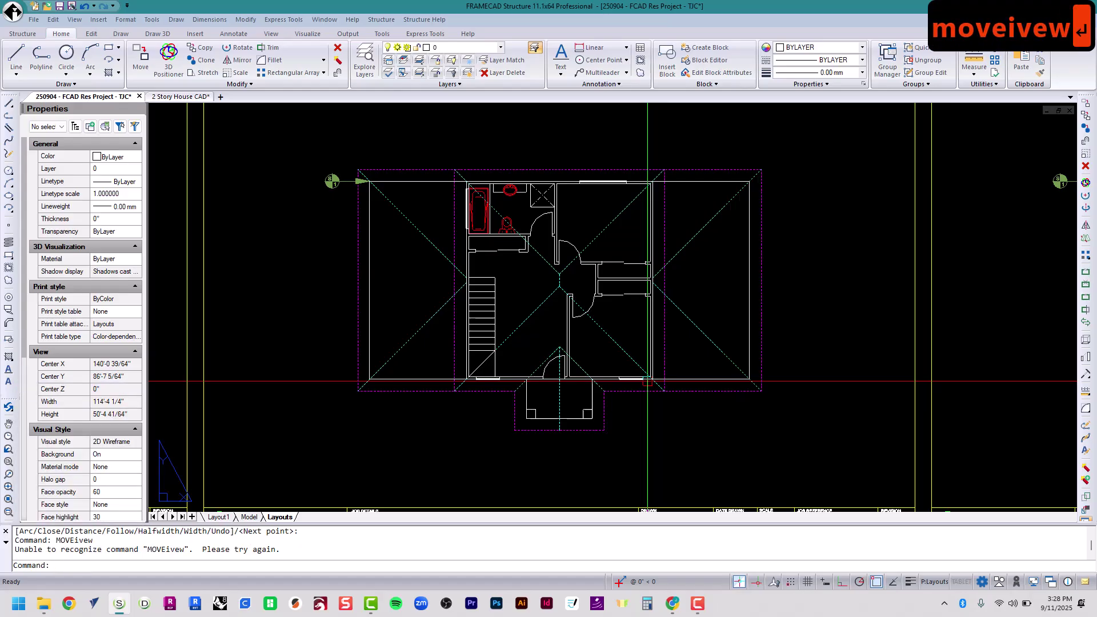
pyautogui.write('view')
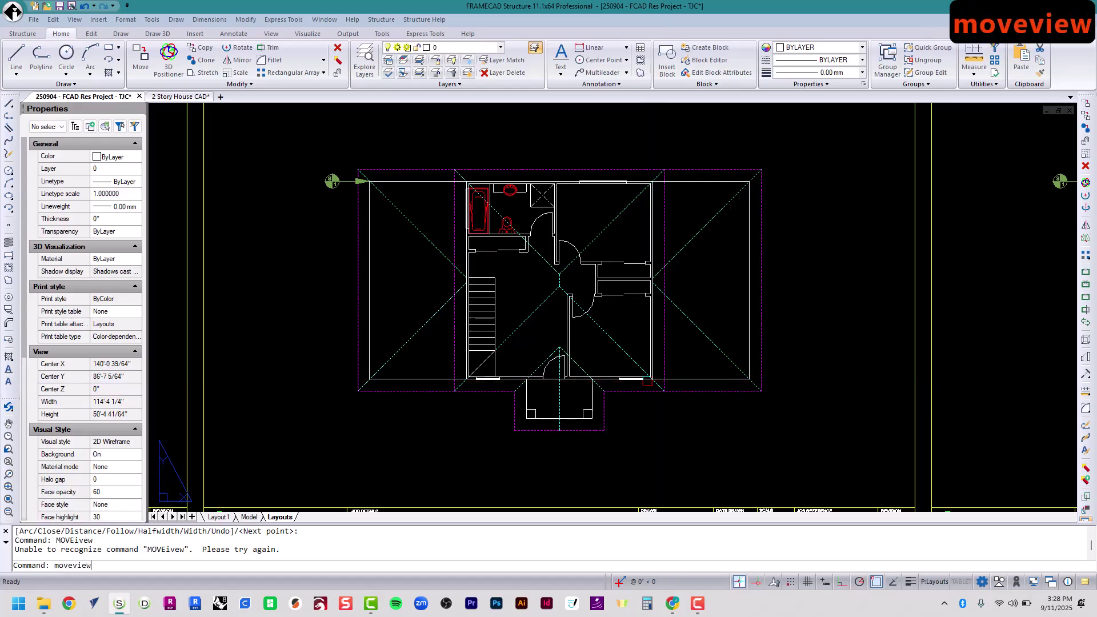
pyautogui.press('Return')
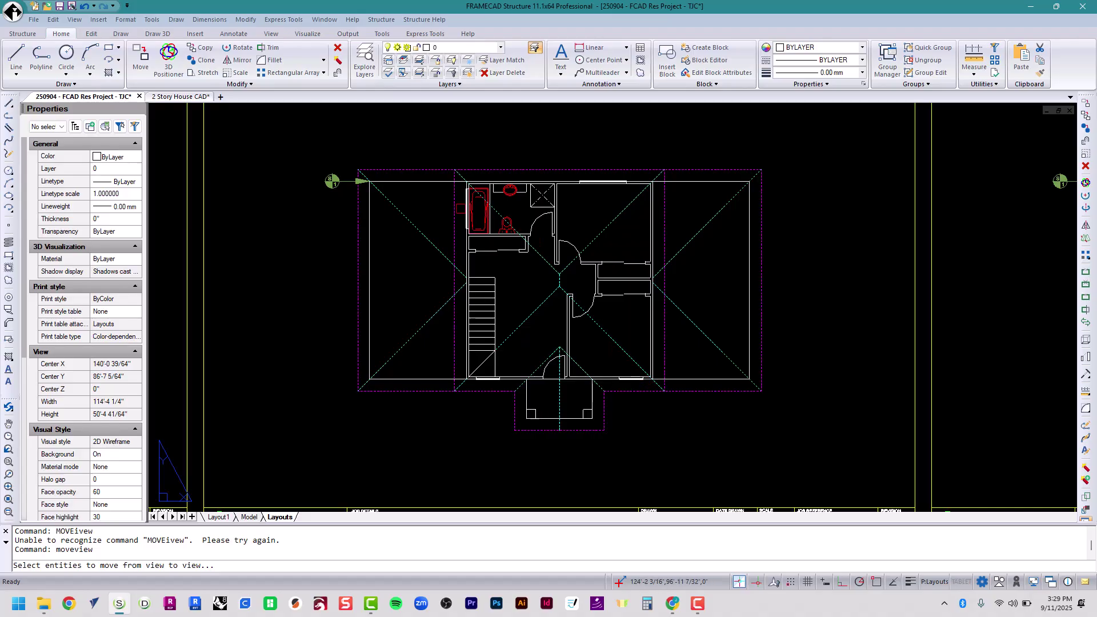
pyautogui.click(442, 181)
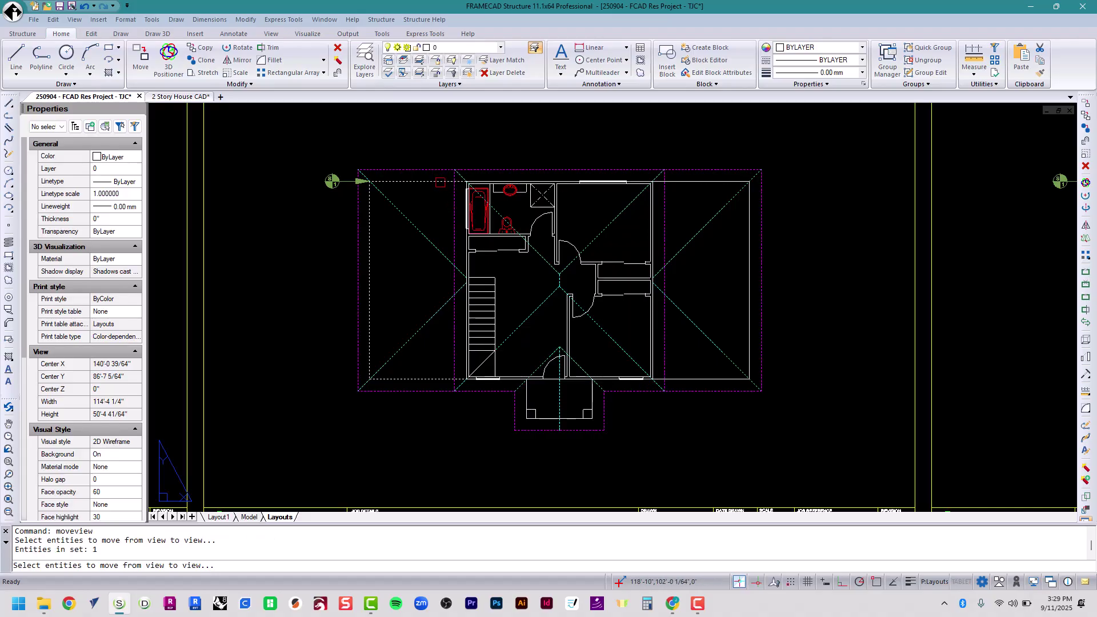
pyautogui.click(699, 181)
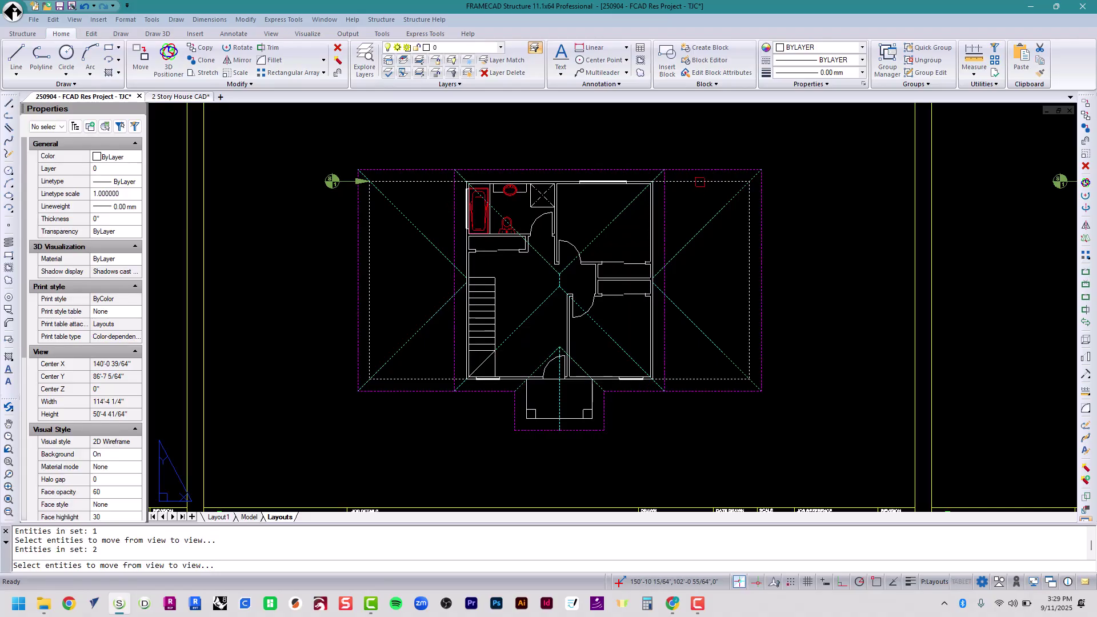
pyautogui.scroll(-1, 696, 203)
pyautogui.scroll(-3, 696, 203)
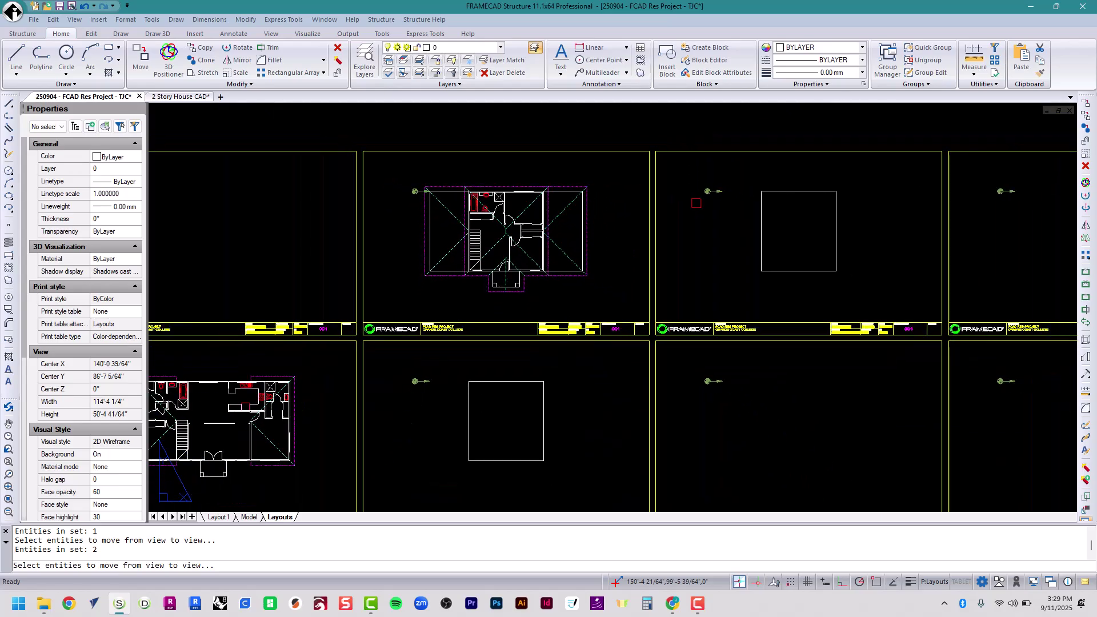
pyautogui.press('Return')
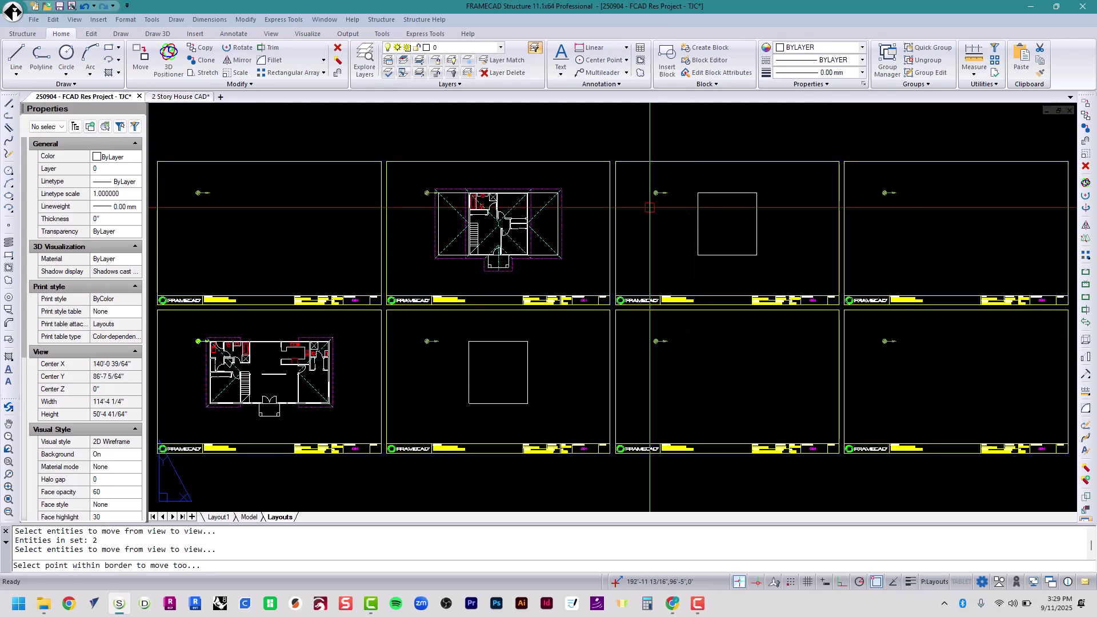
pyautogui.click(272, 242)
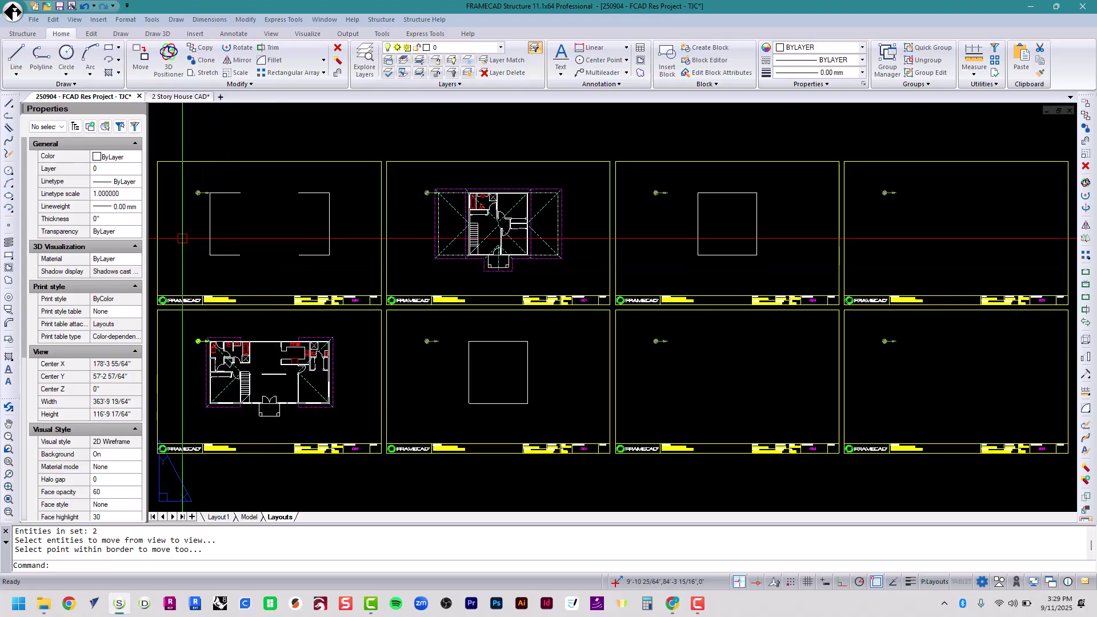
# - Compare where the view markers meet the building's upper-left corner on the wing outline sheet and the two floor plan sheets
pyautogui.scroll(3, 186, 228)
pyautogui.scroll(4, 216, 144)
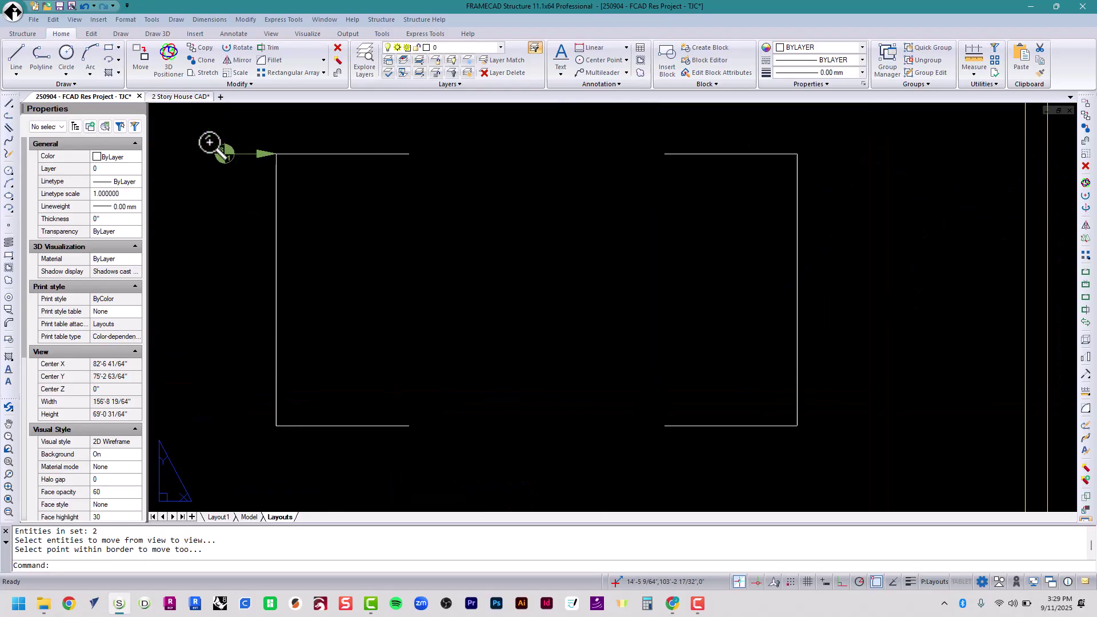
pyautogui.scroll(4, 218, 147)
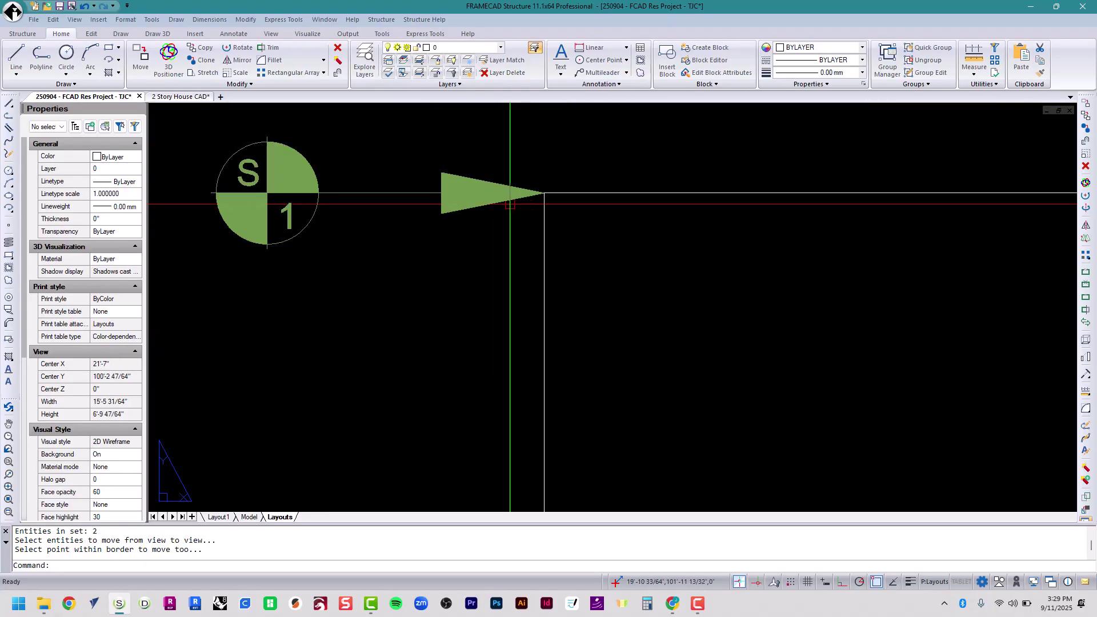
pyautogui.scroll(-5, 522, 206)
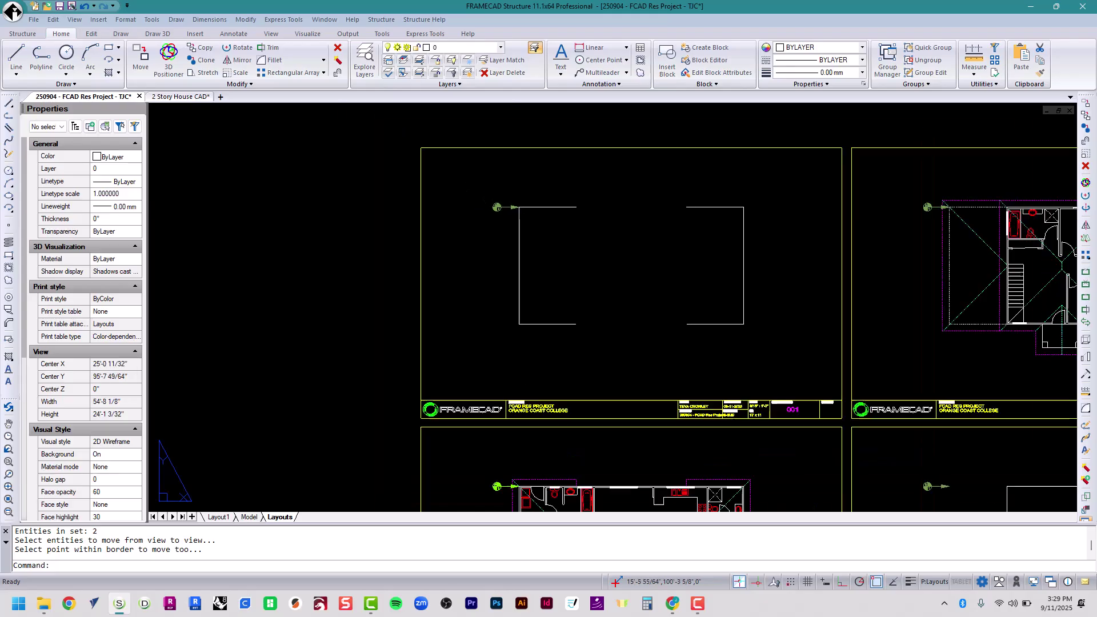
pyautogui.scroll(6, 936, 210)
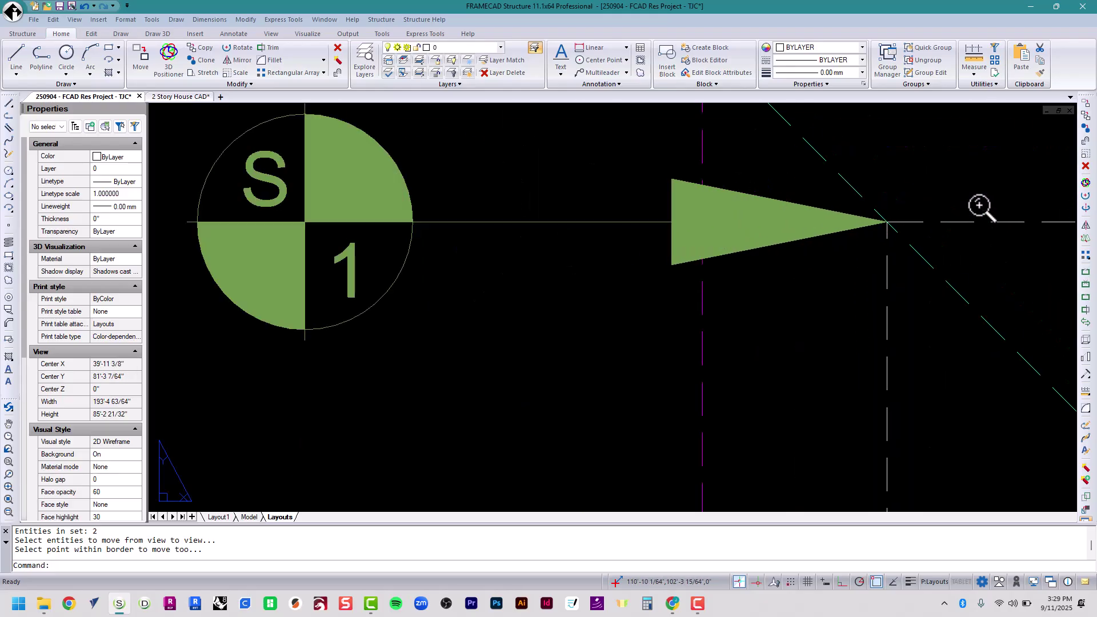
pyautogui.scroll(-15, 856, 244)
pyautogui.moveTo(674, 407); pyautogui.dragTo(678, 275, button='middle')
pyautogui.scroll(10, 509, 335)
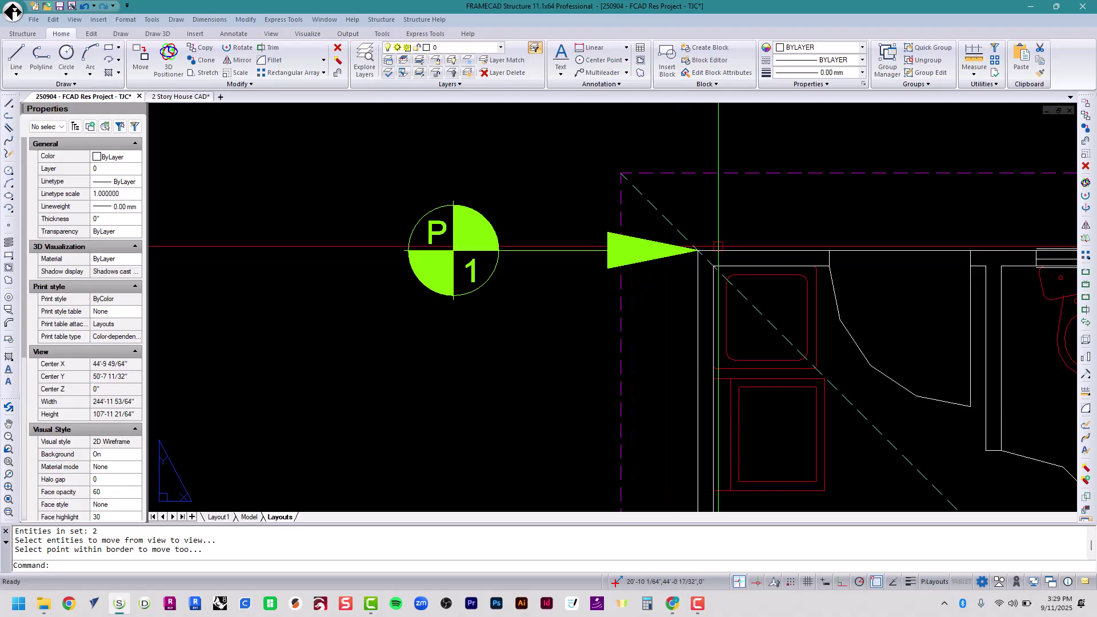
pyautogui.scroll(-10, 596, 292)
pyautogui.moveTo(665, 237); pyautogui.dragTo(527, 417, button='middle')
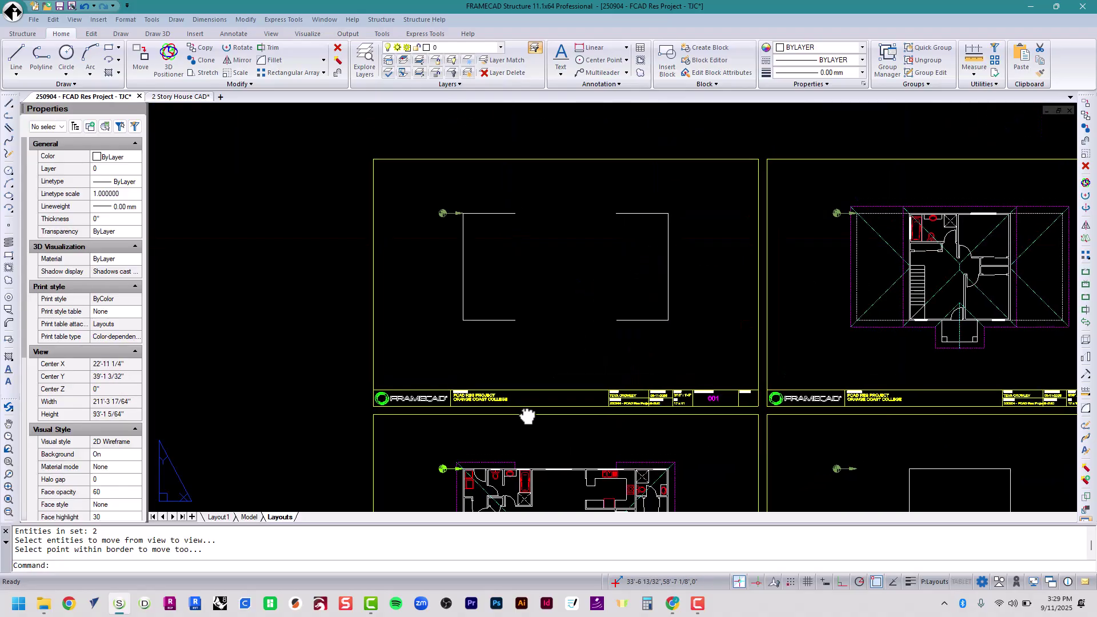
pyautogui.moveTo(585, 335); pyautogui.dragTo(531, 312, button='middle')
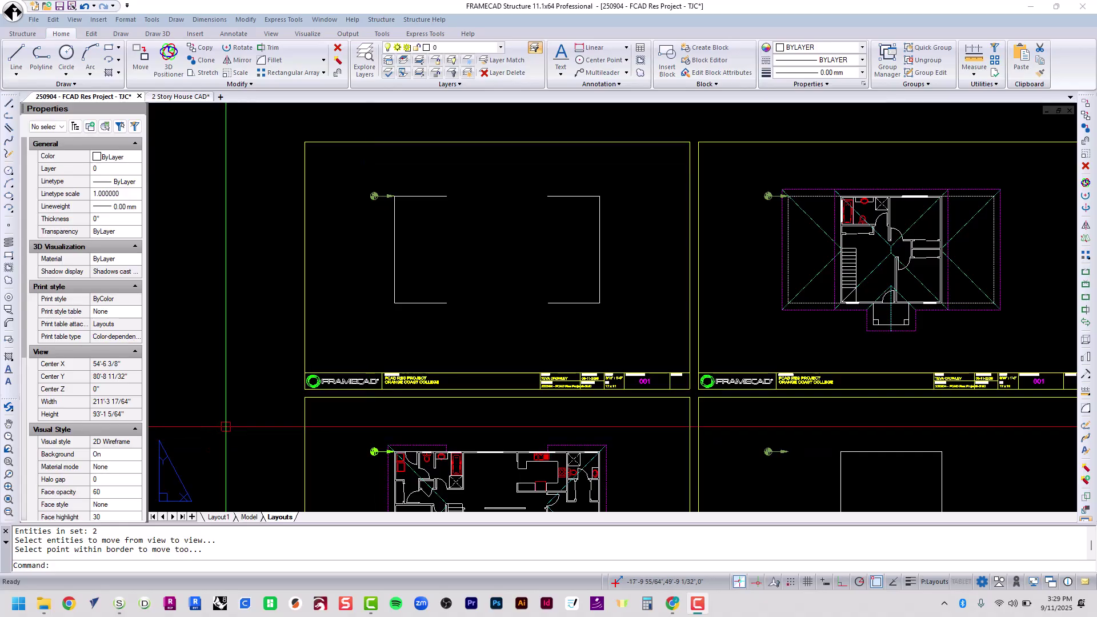
# - Open the truss layout settings and choose the FRAMECAD_FT_i system with the 350 LE System model
pyautogui.click(376, 20)
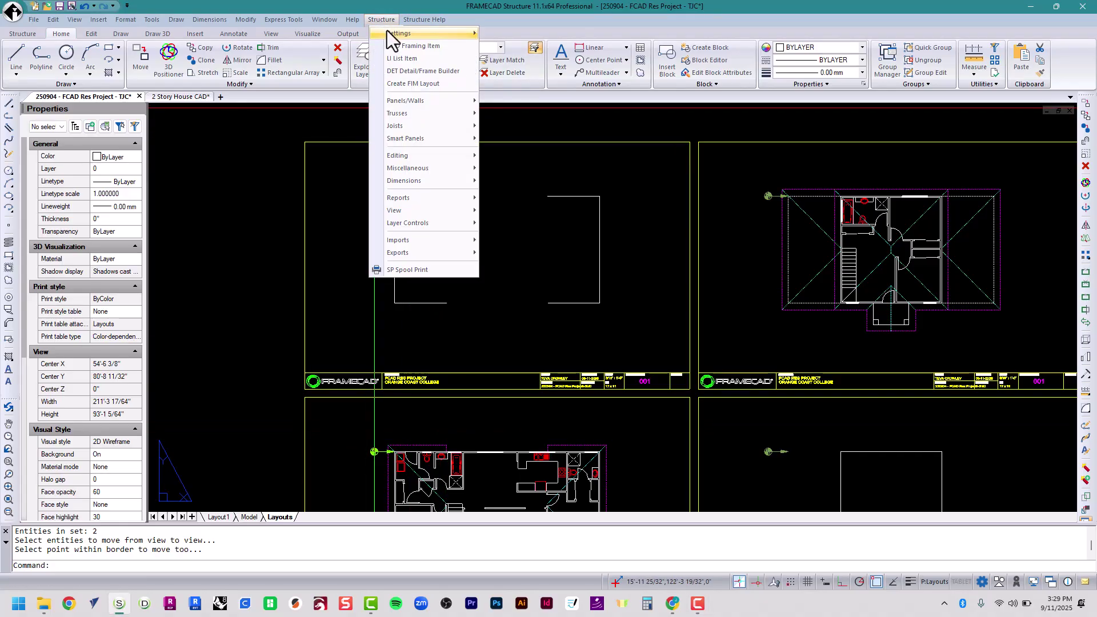
pyautogui.moveTo(386, 30)
pyautogui.click(524, 59)
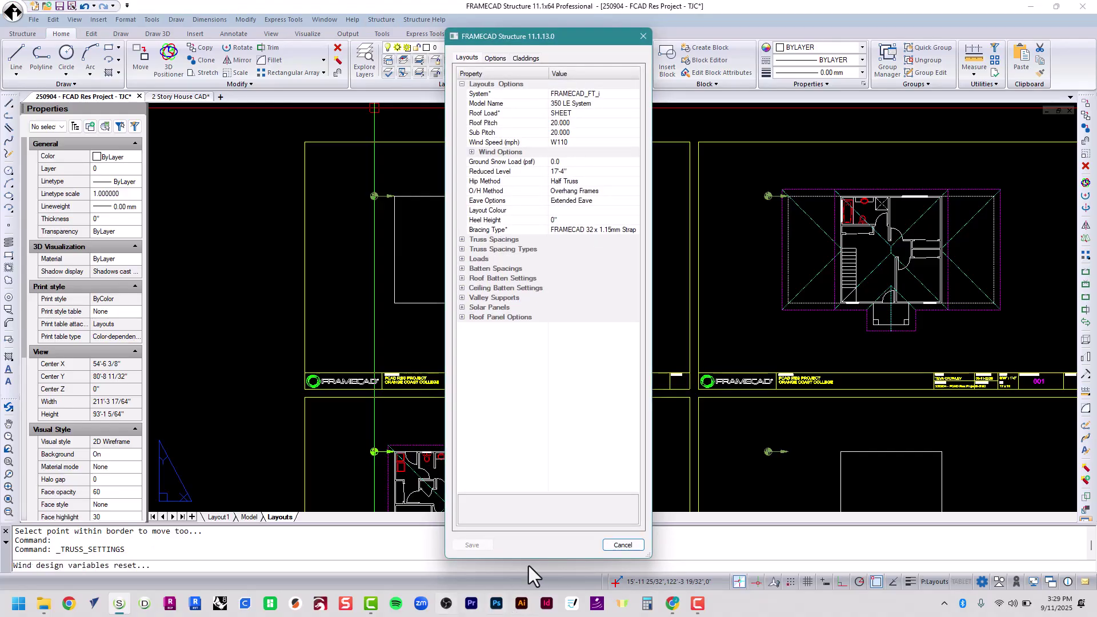
pyautogui.click(634, 93)
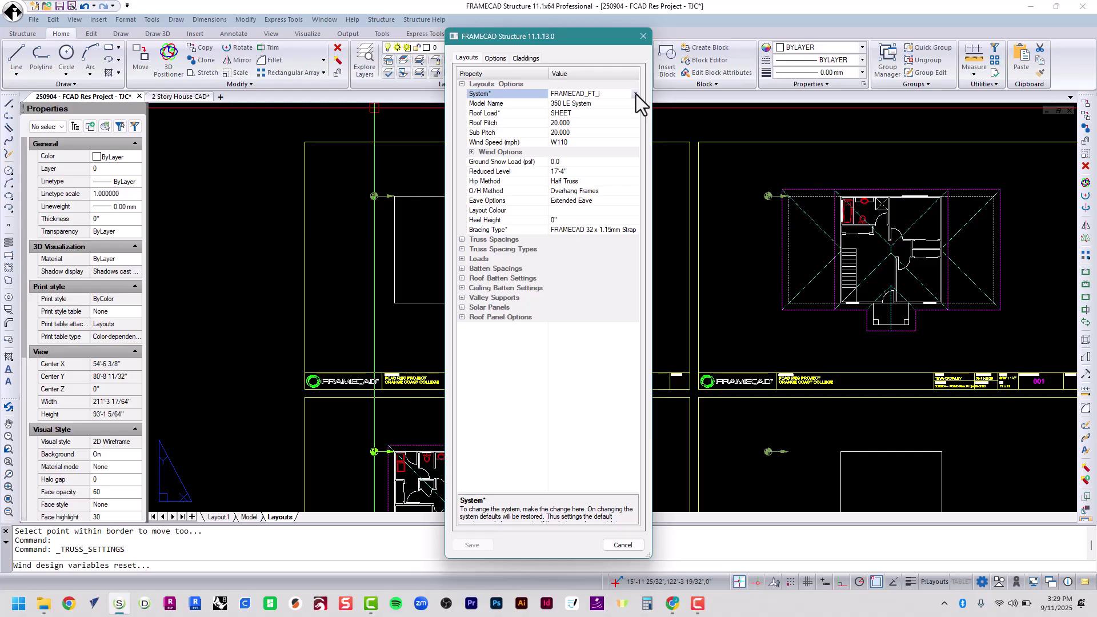
pyautogui.click(635, 95)
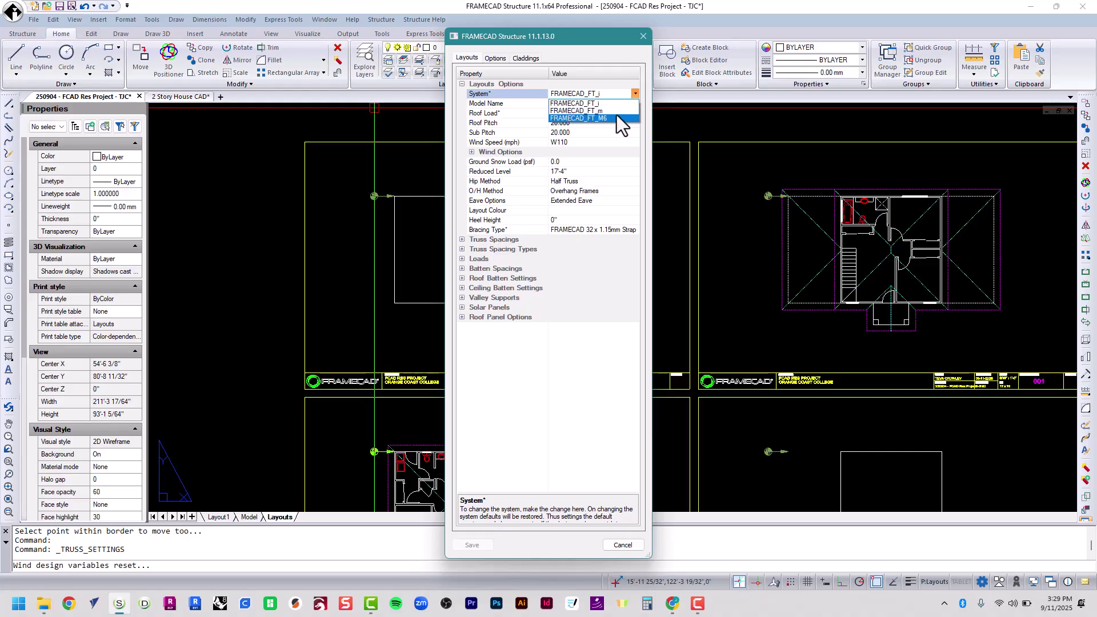
pyautogui.click(616, 104)
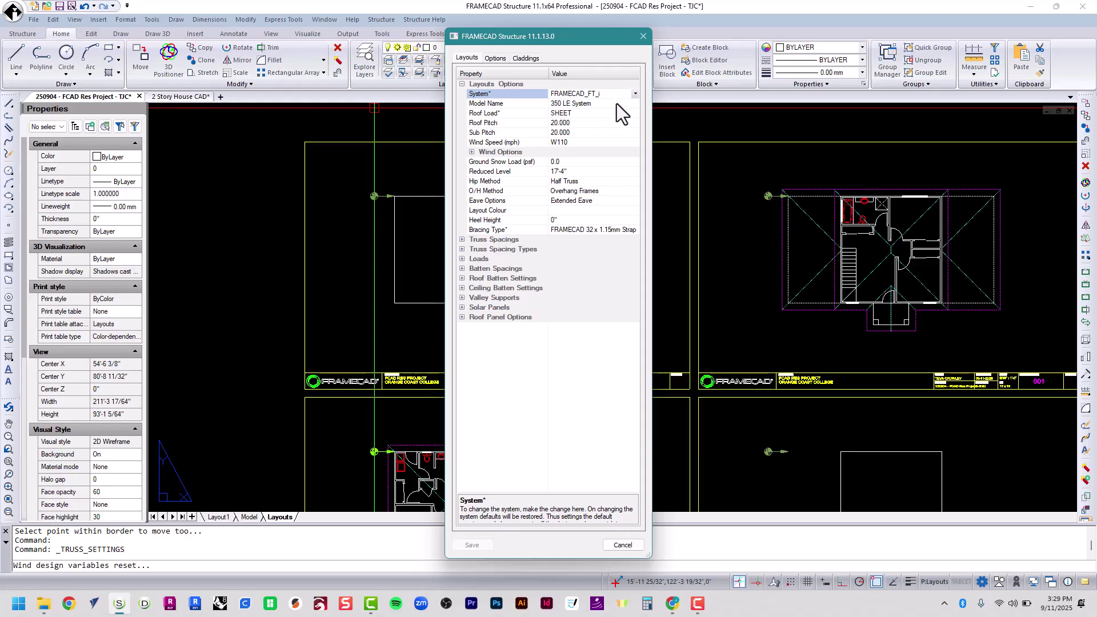
pyautogui.click(620, 105)
pyautogui.click(636, 104)
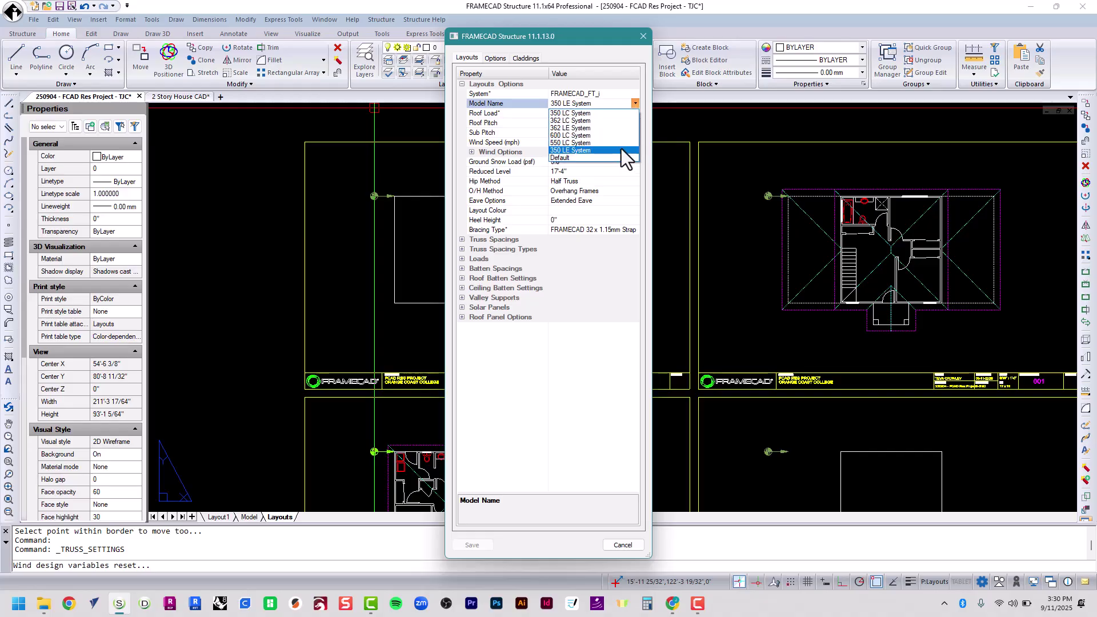
pyautogui.click(622, 150)
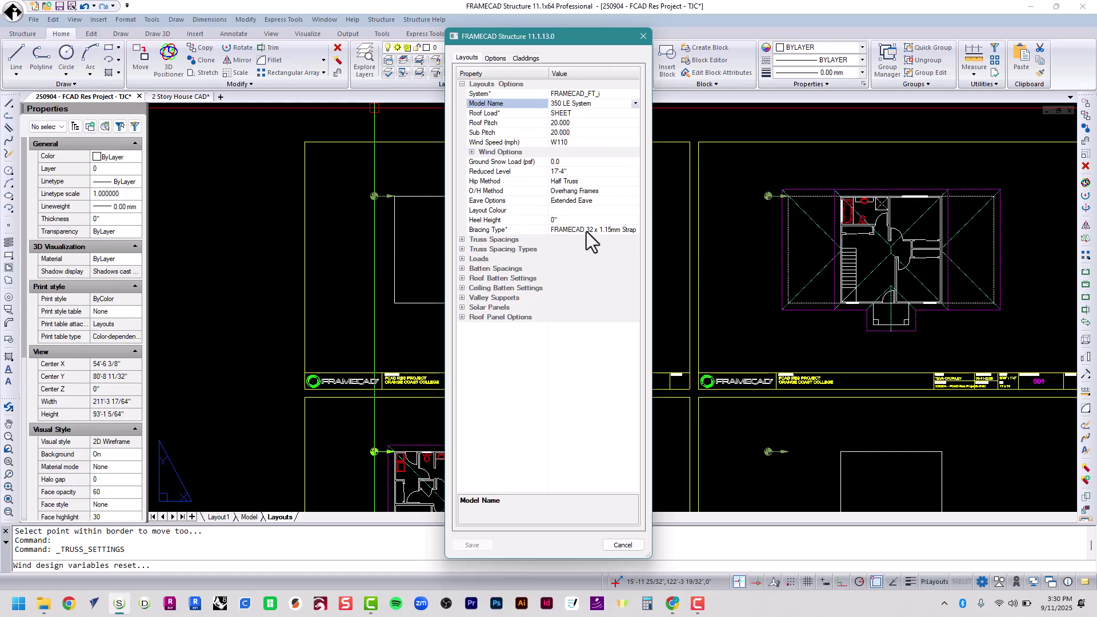
# - Keep the SHEET roof load and set the roof pitch to 25 degrees
pyautogui.click(620, 114)
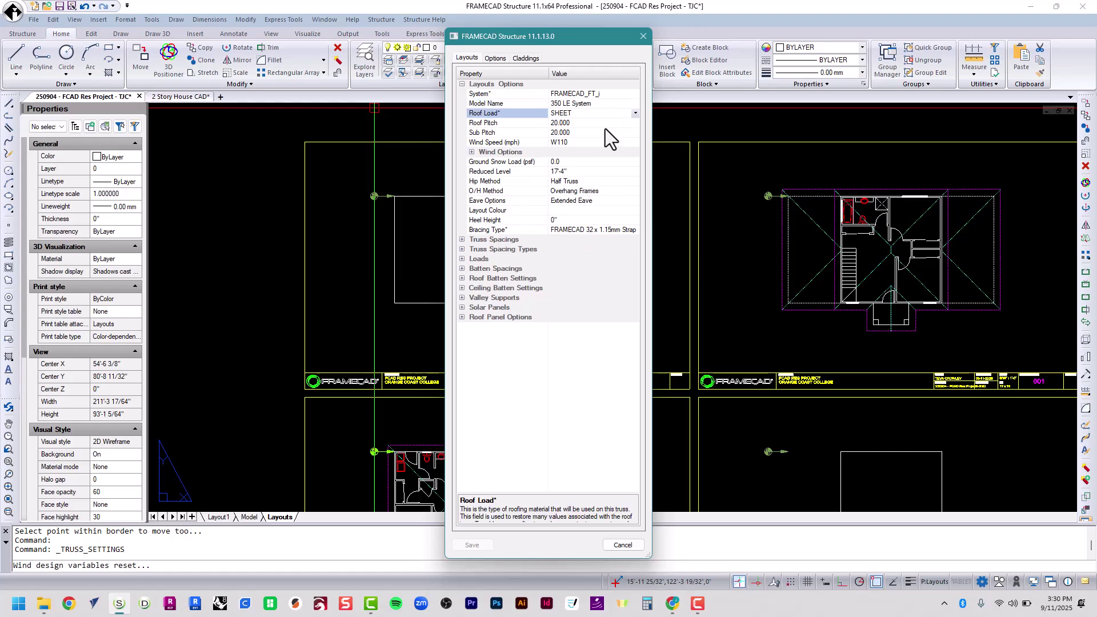
pyautogui.click(605, 125)
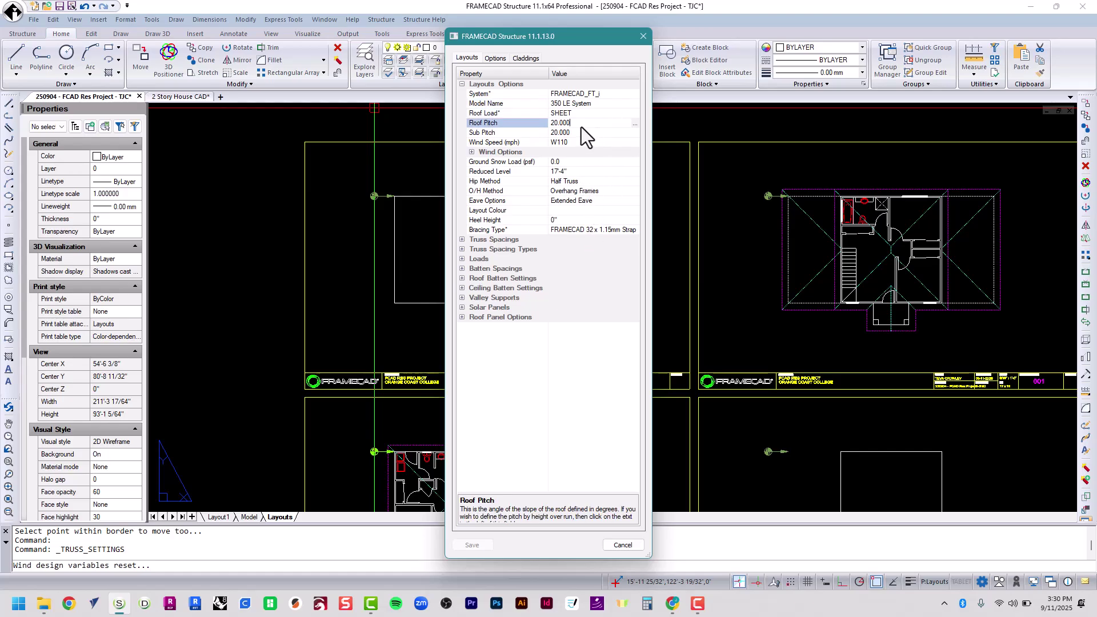
pyautogui.write('25')
pyautogui.press('Tab')
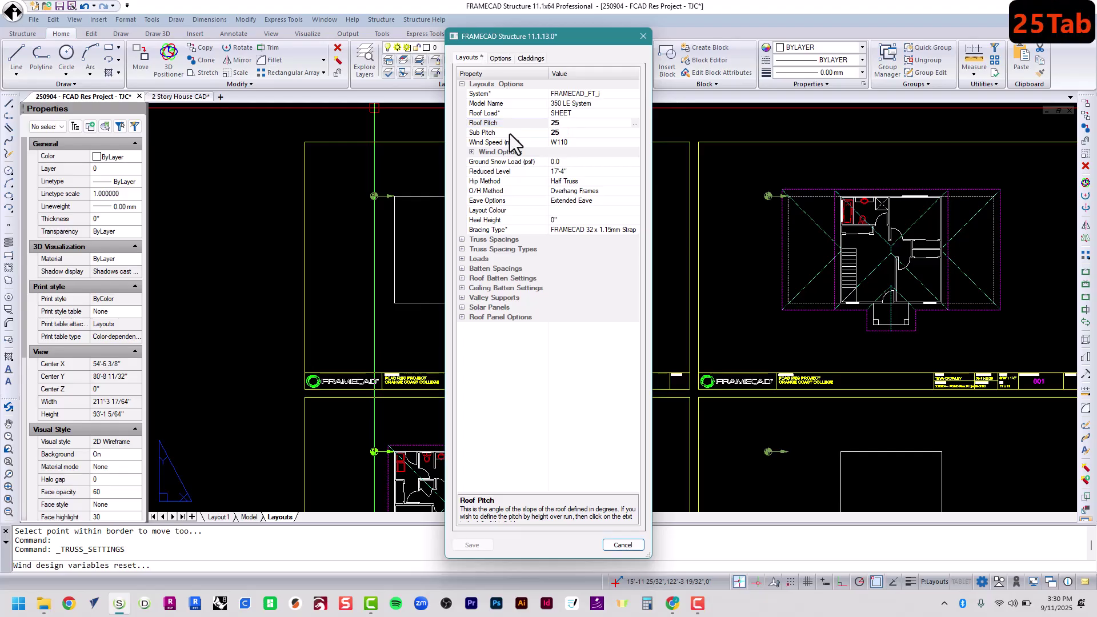
pyautogui.click(581, 123)
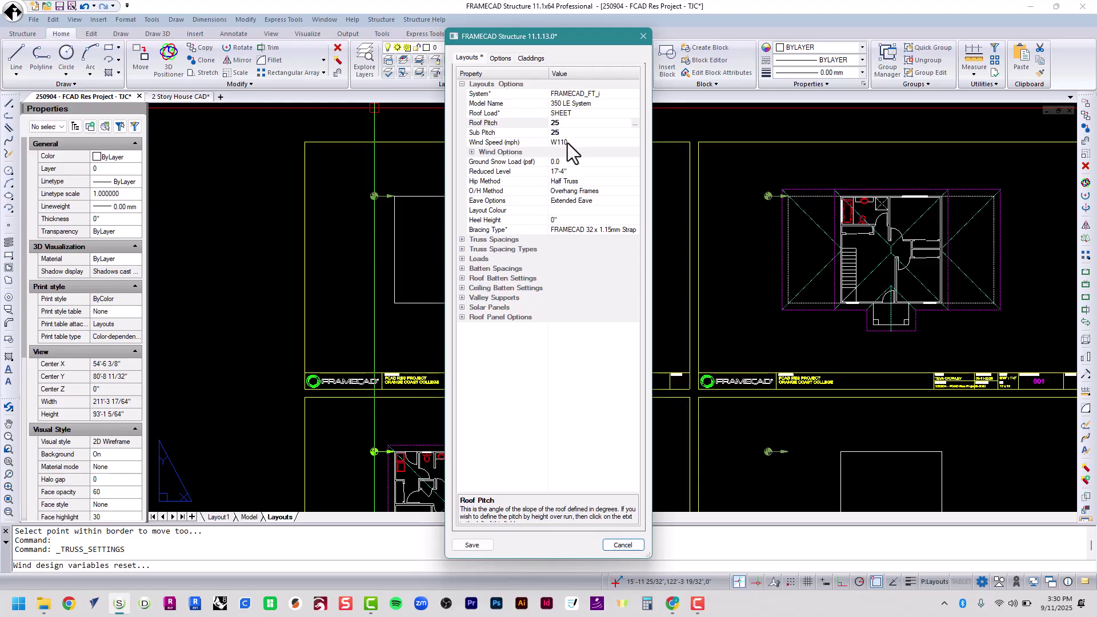
# - Check the wind speed and ground snow load, and set the roof's reduced level to 8'
pyautogui.click(576, 143)
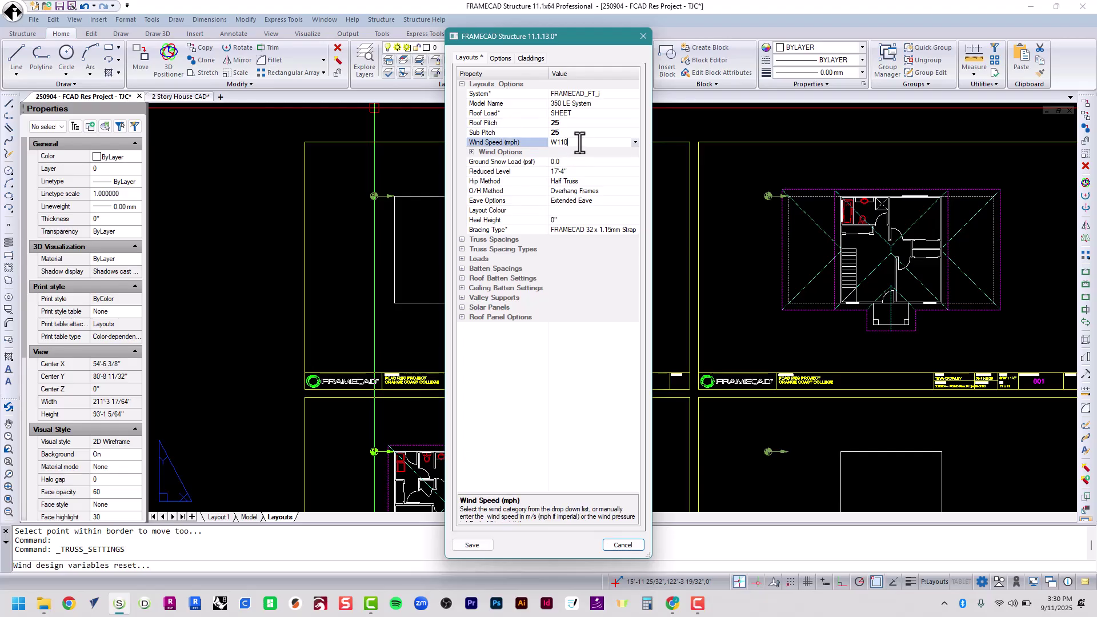
pyautogui.click(582, 169)
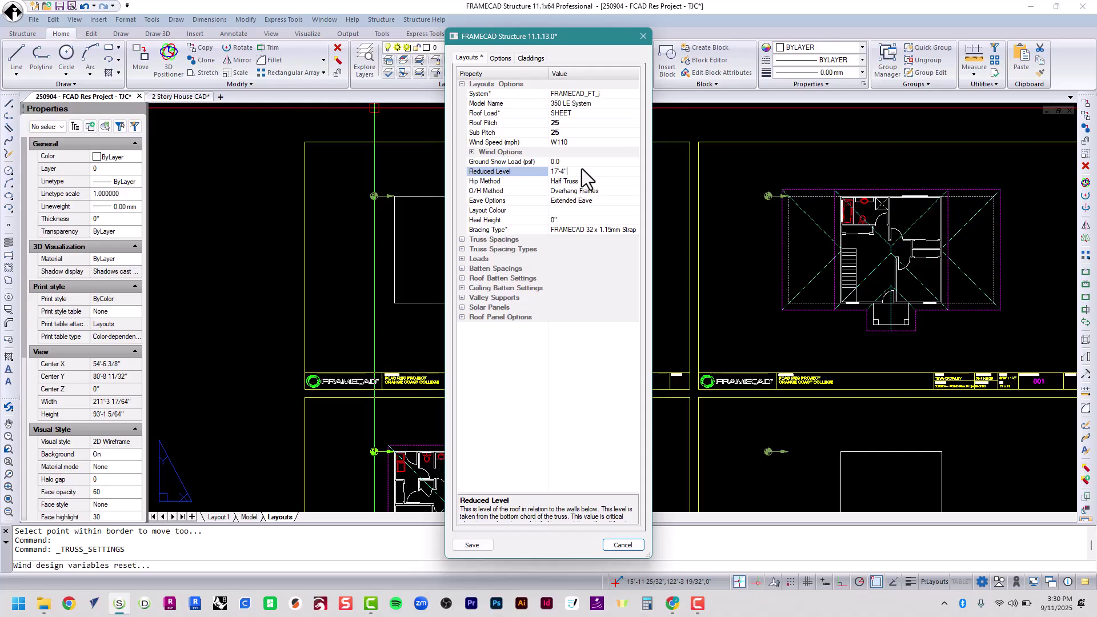
pyautogui.click(506, 165)
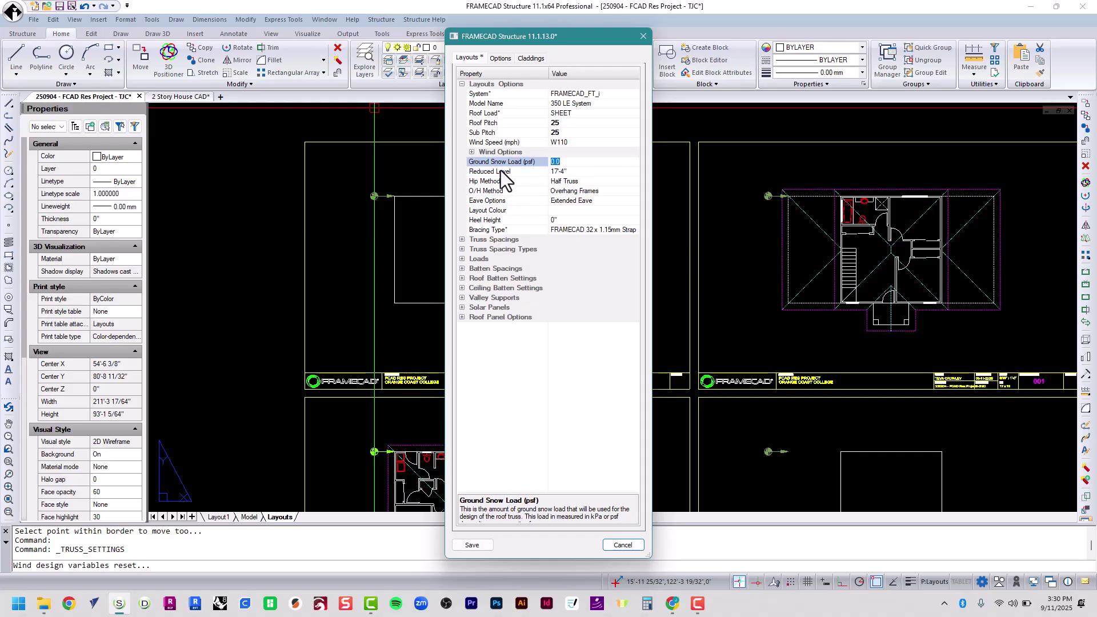
pyautogui.click(565, 172)
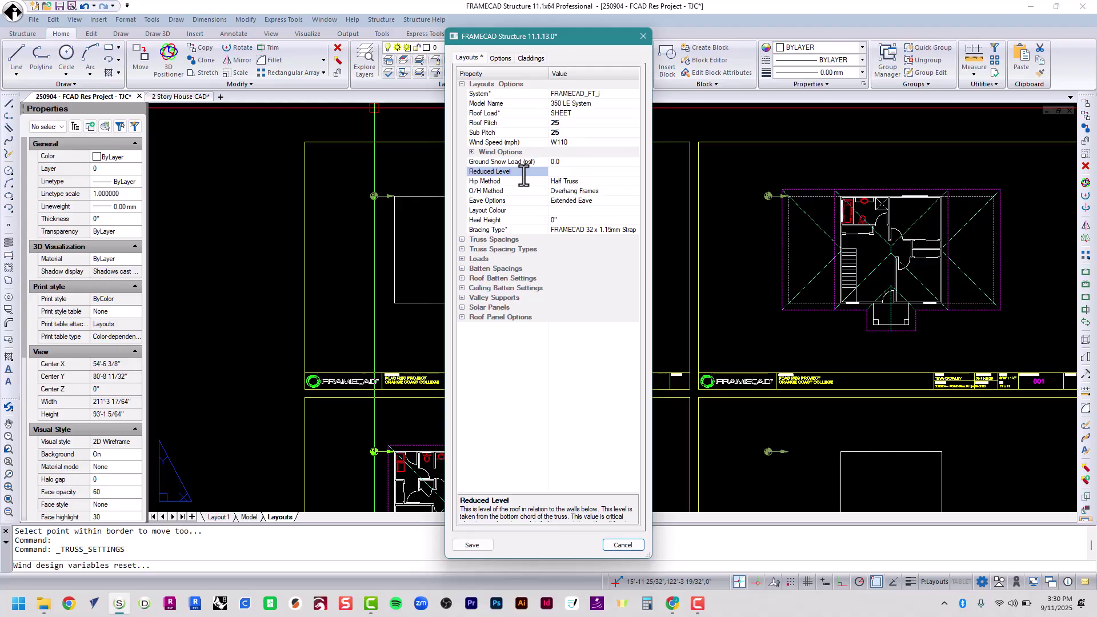
pyautogui.write("8'")
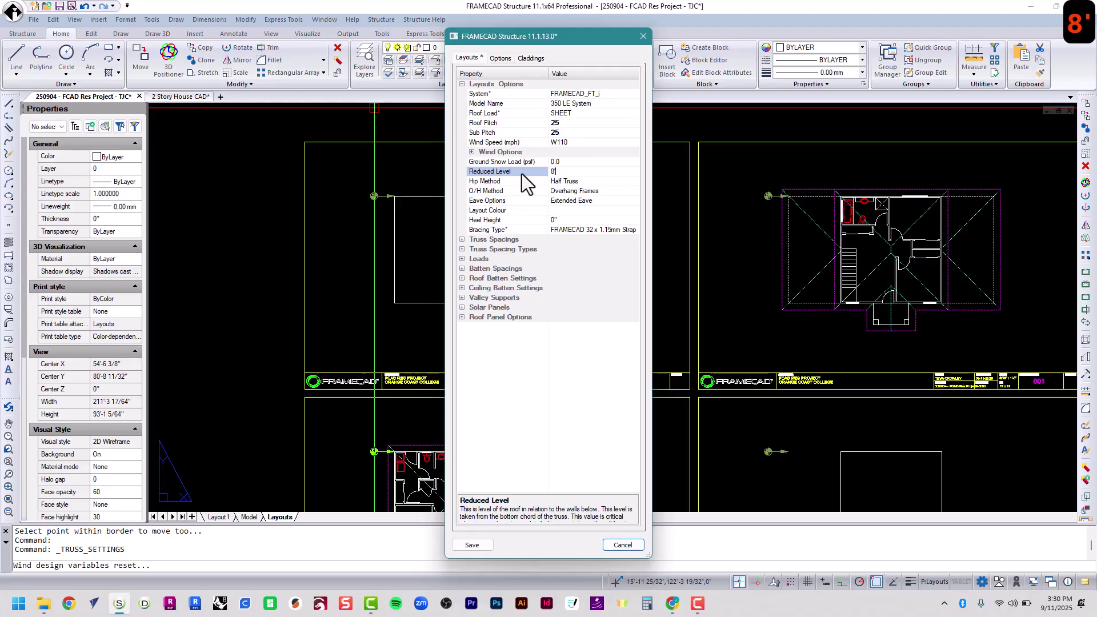
pyautogui.press('Tab')
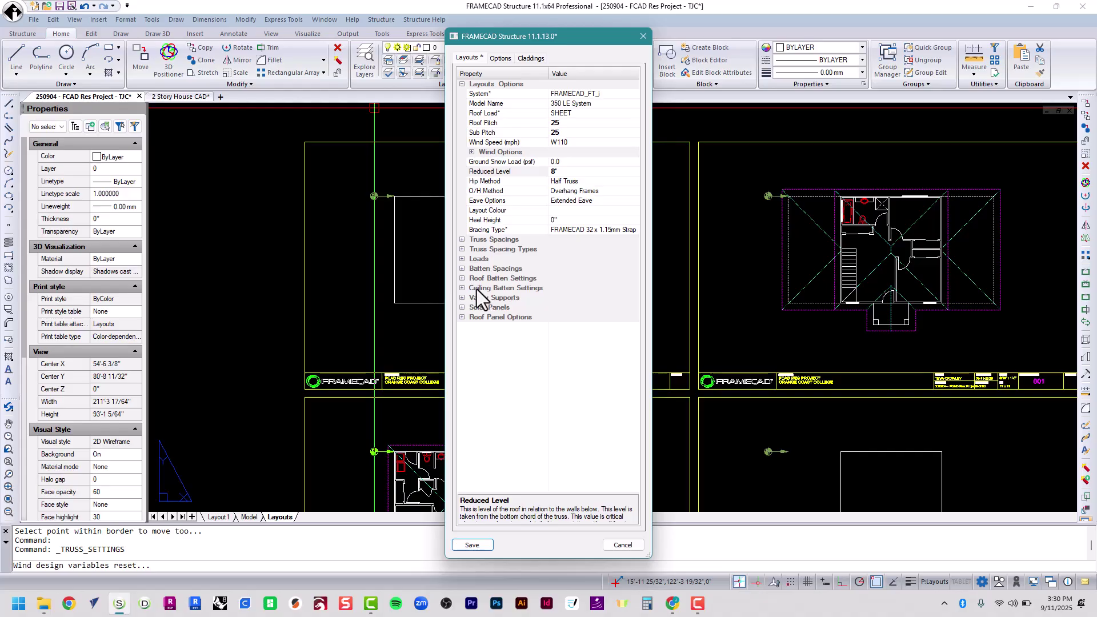
pyautogui.click(575, 171)
pyautogui.press('Return')
# - Review the hip method, overhang method and eave options in the truss layout settings
pyautogui.click(581, 181)
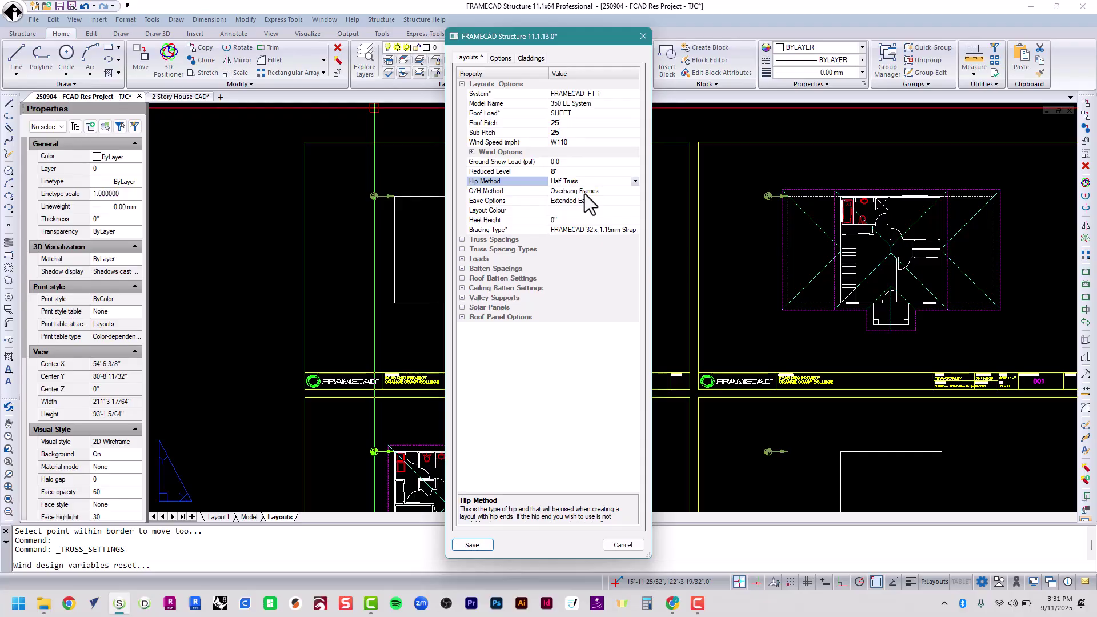
pyautogui.click(585, 194)
pyautogui.click(584, 201)
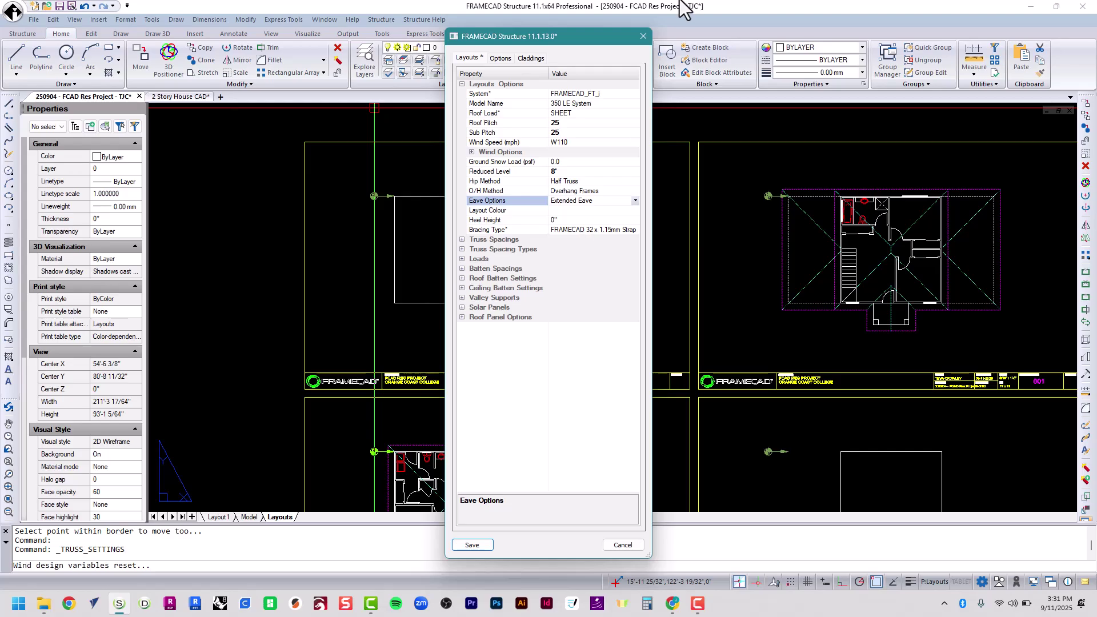
# - Save the truss layout settings, and open the panel settings with the current model kept at M6 350S 43mil 50ksi
pyautogui.click(475, 546)
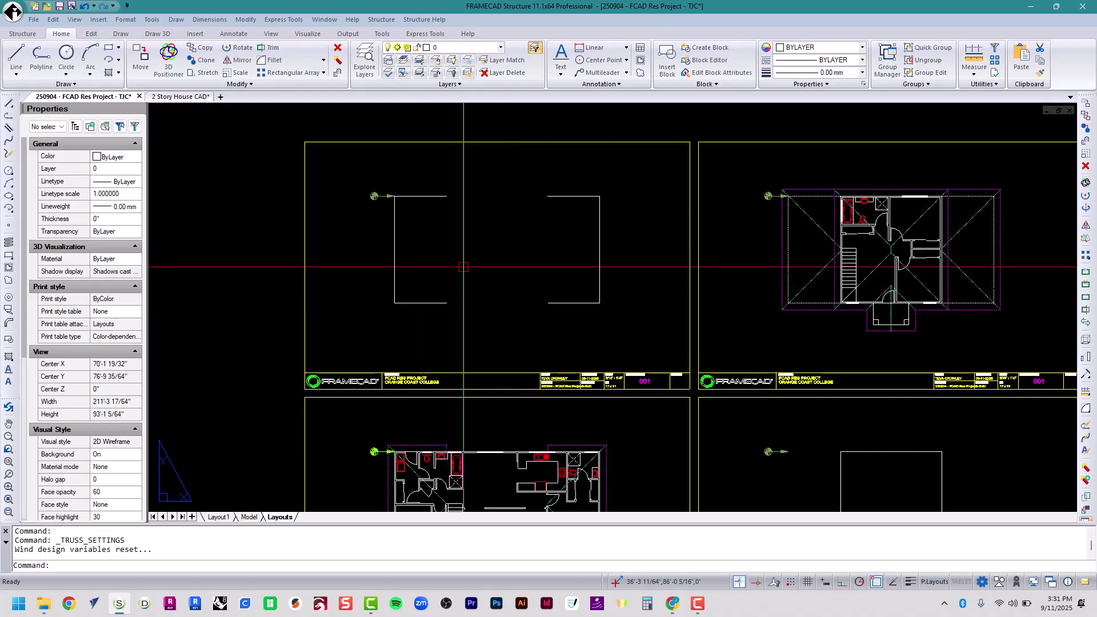
pyautogui.click(386, 19)
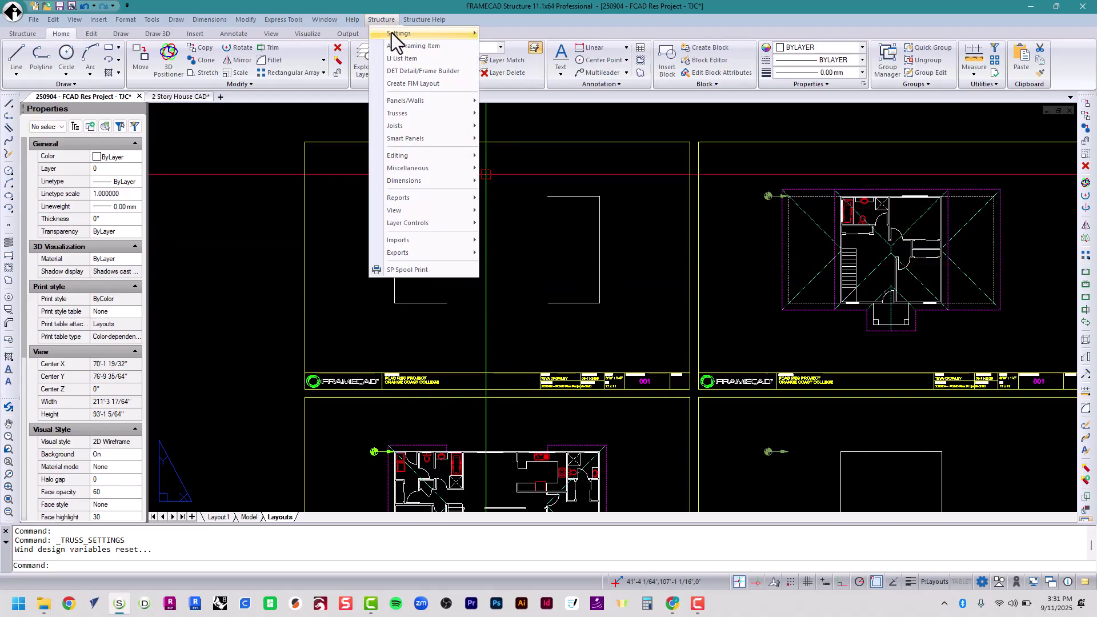
pyautogui.moveTo(393, 34)
pyautogui.click(531, 46)
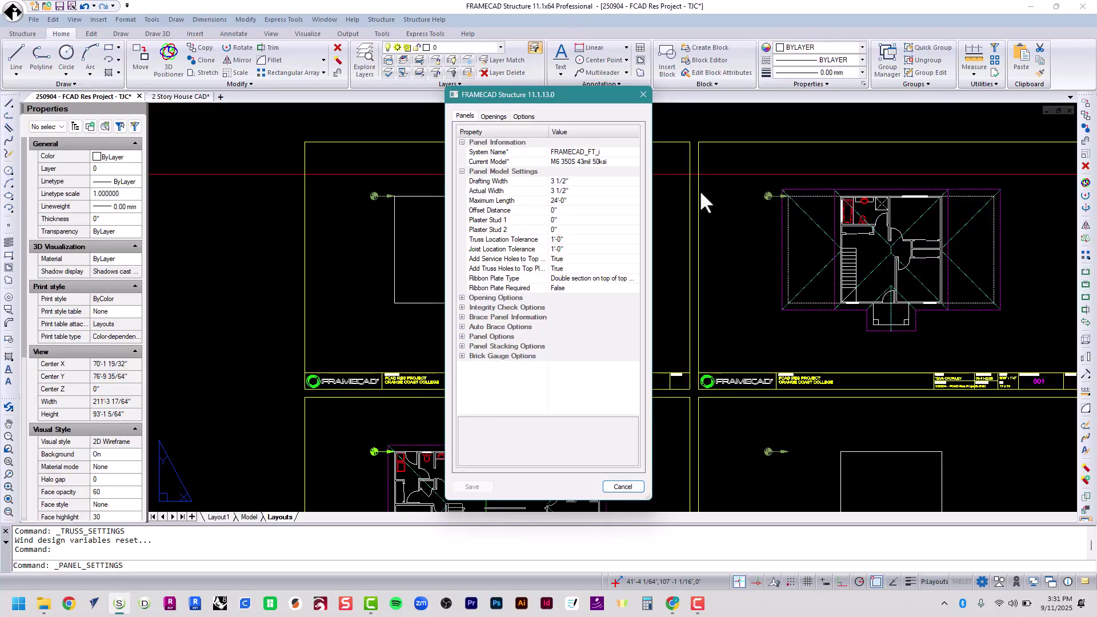
pyautogui.click(636, 163)
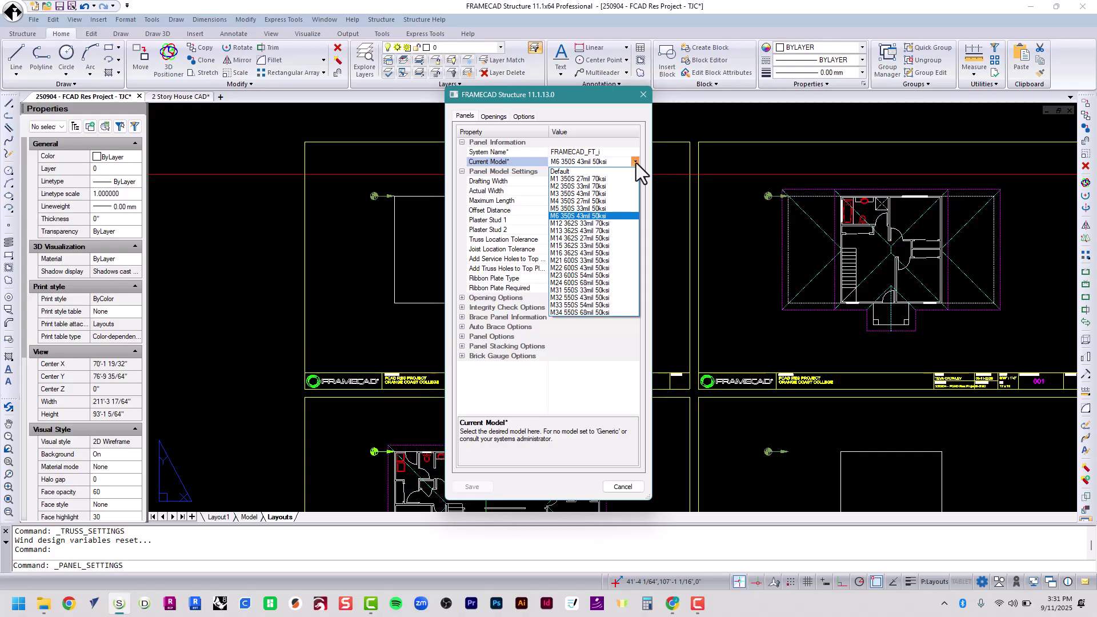
pyautogui.click(636, 163)
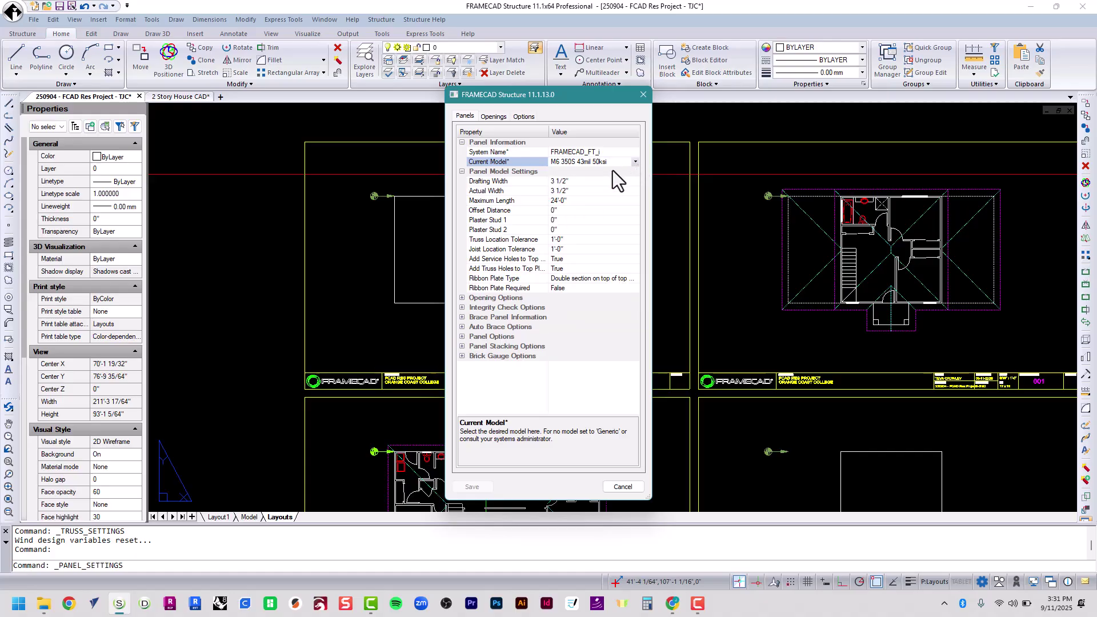
# - Set the maximum panel length to 23'-0" in the panel model settings
pyautogui.click(583, 202)
pyautogui.click(557, 202)
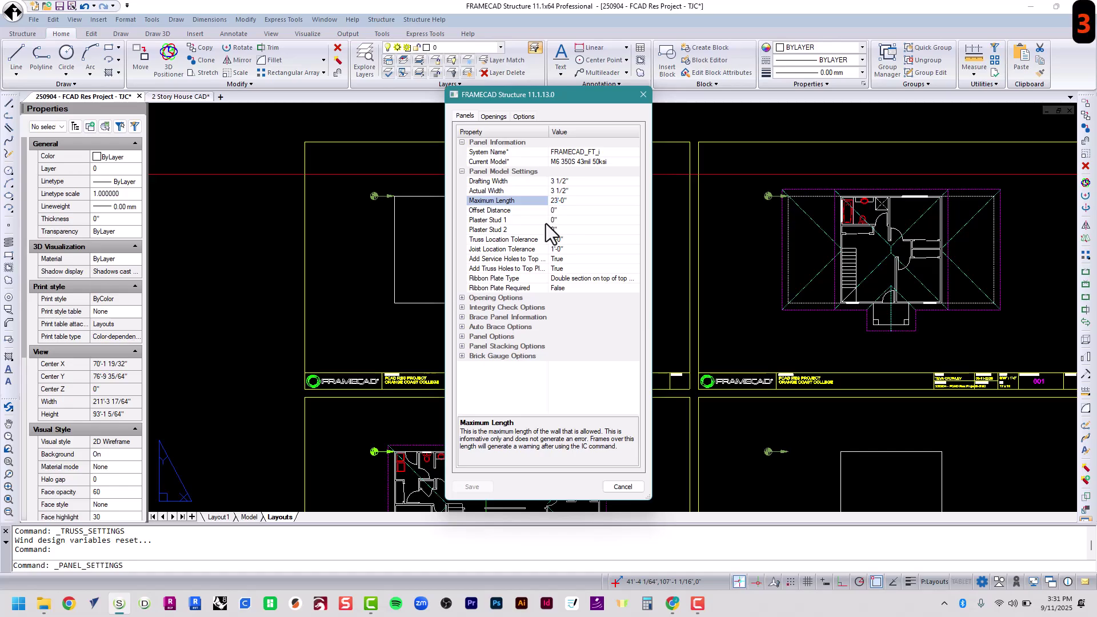
pyautogui.write('3')
pyautogui.press('Down')
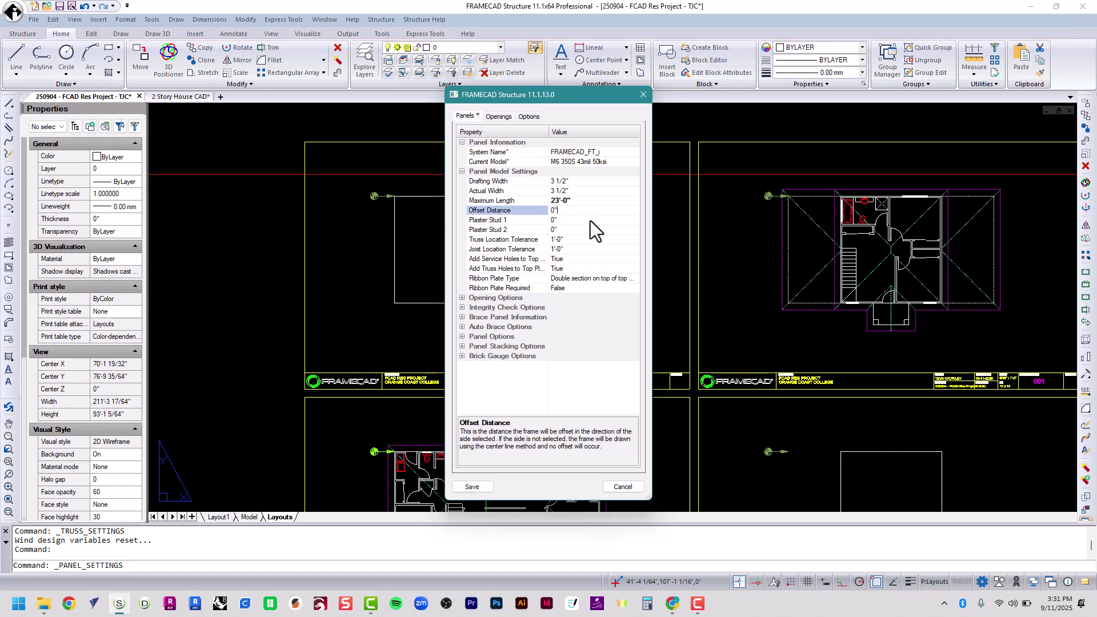
# - Check the truss and joist location tolerances and save the panel settings
pyautogui.press('Down')
pyautogui.press('Down')
pyautogui.press('Down')
pyautogui.press('Down')
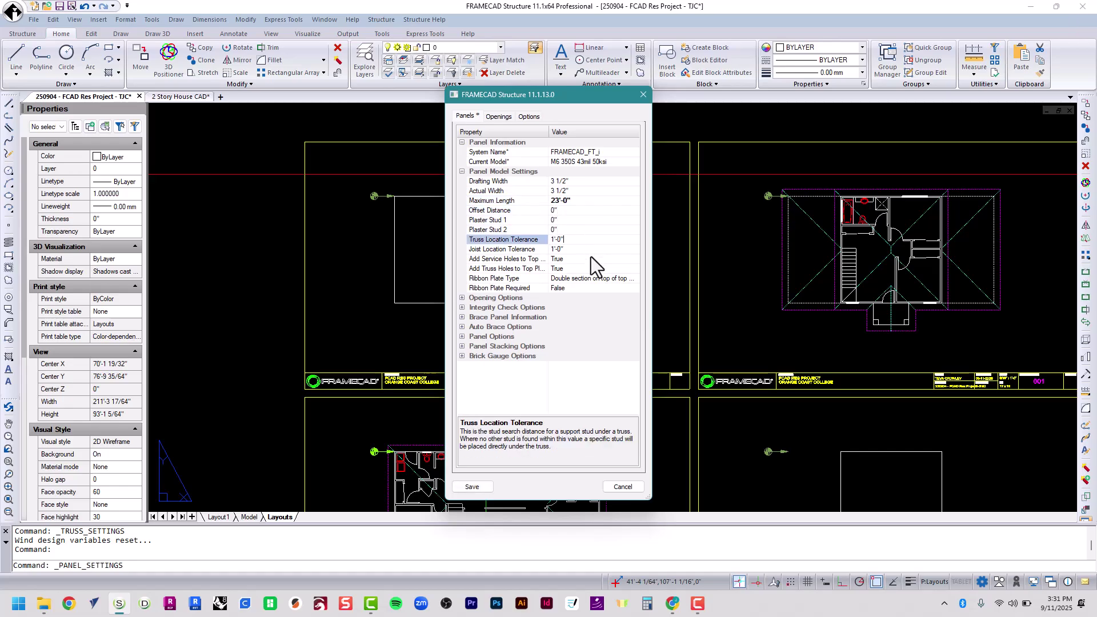
pyautogui.click(574, 203)
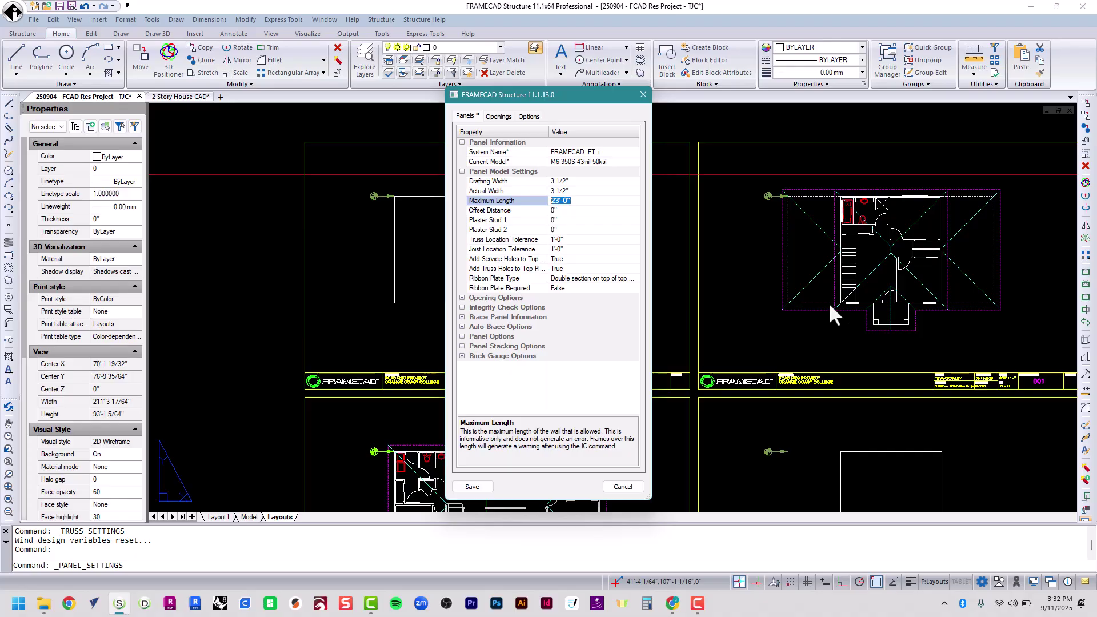
pyautogui.click(578, 239)
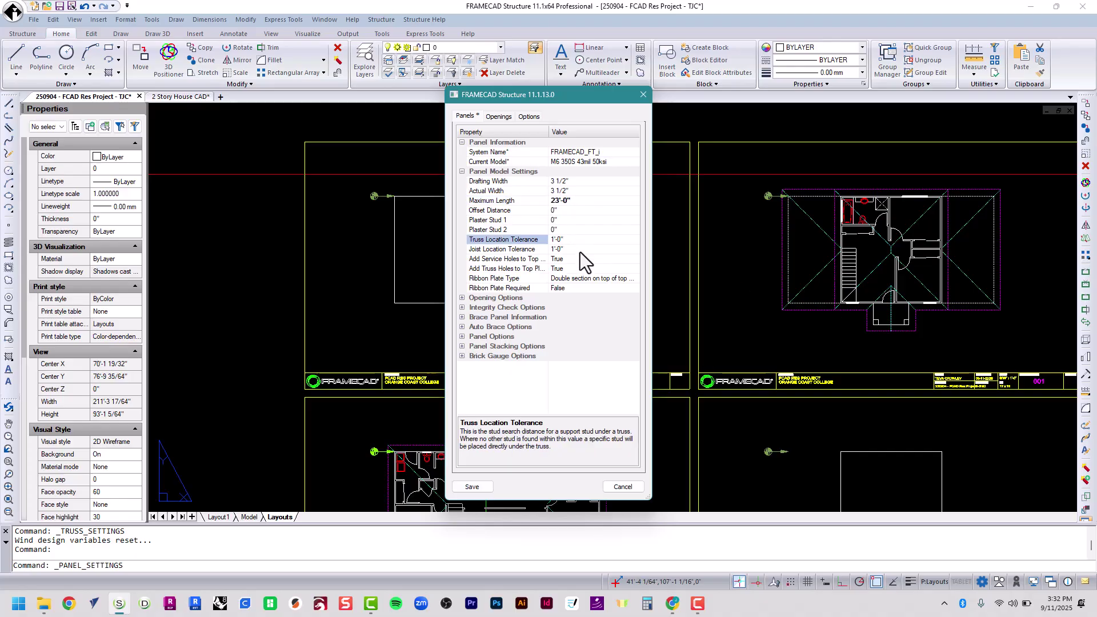
pyautogui.click(581, 250)
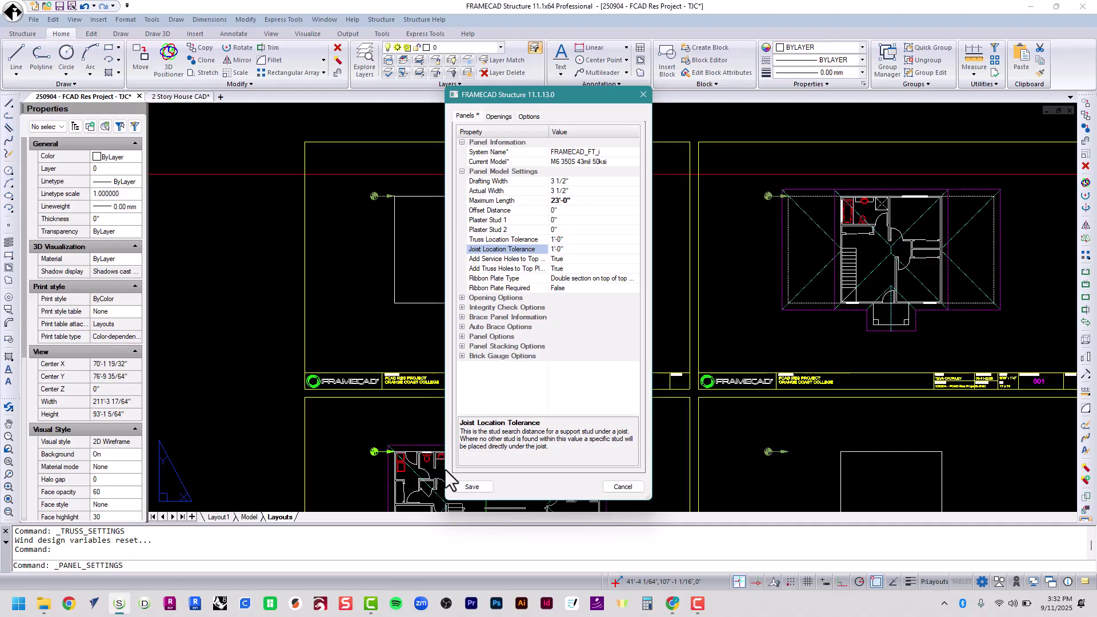
pyautogui.click(473, 487)
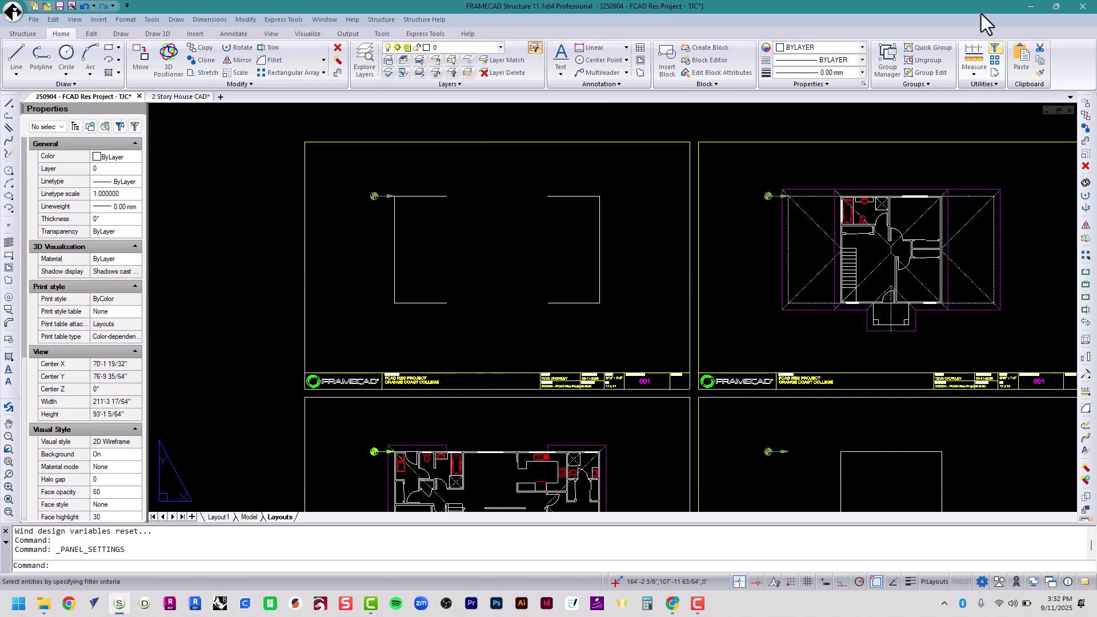
pyautogui.scroll(-5, 695, 158)
pyautogui.scroll(2, 695, 158)
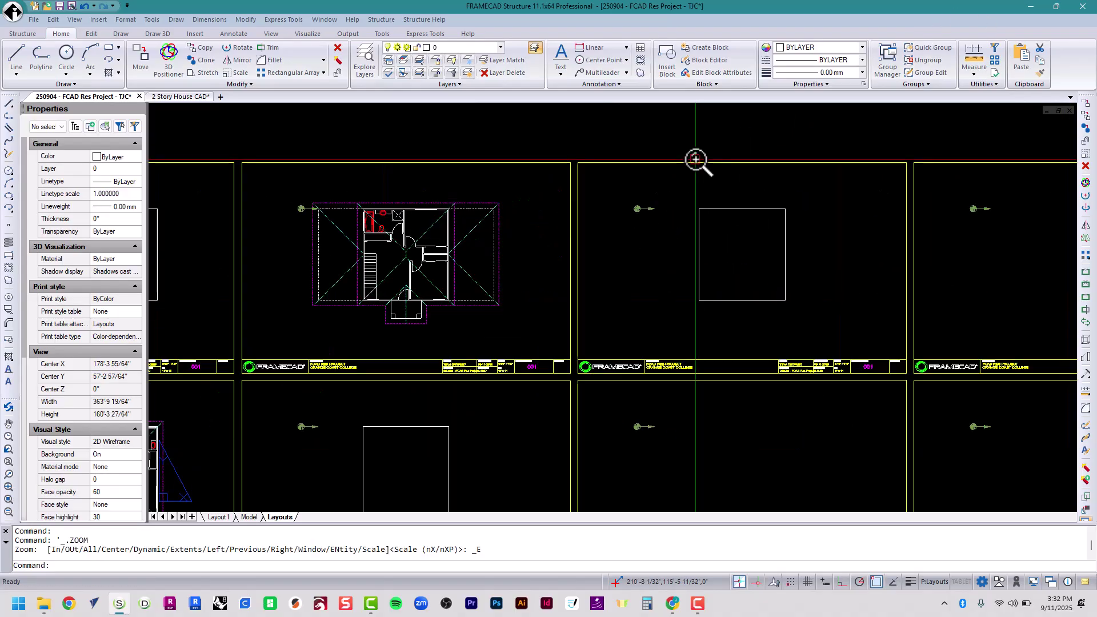
pyautogui.scroll(-1, 691, 142)
pyautogui.middleClick(692, 141)
pyautogui.middleClick(691, 142)
pyautogui.scroll(1, 692, 142)
pyautogui.scroll(-2, 693, 139)
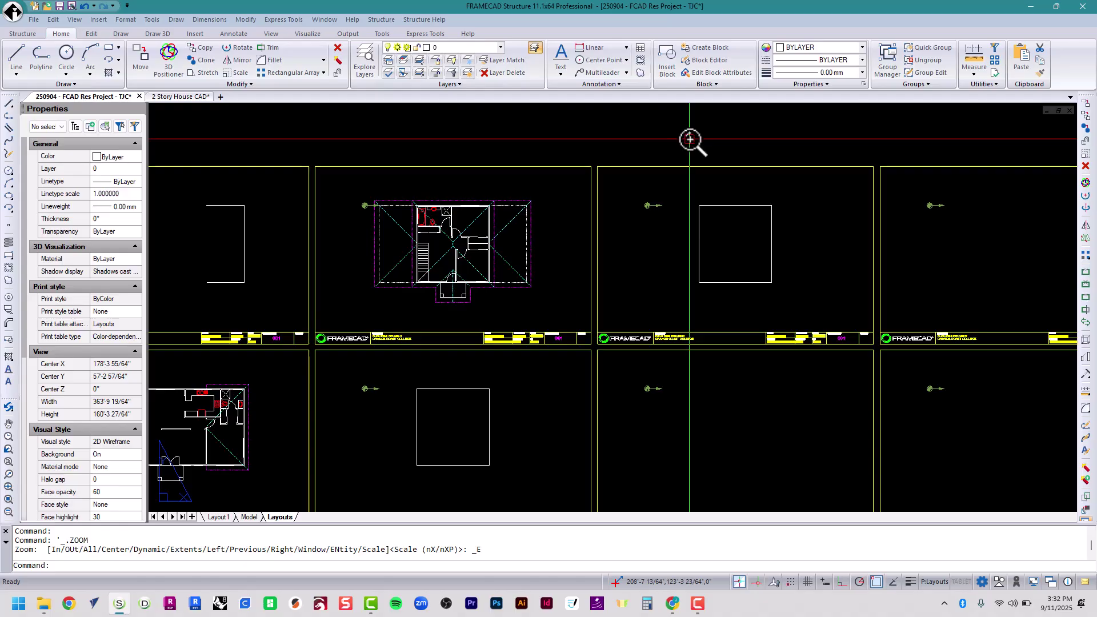